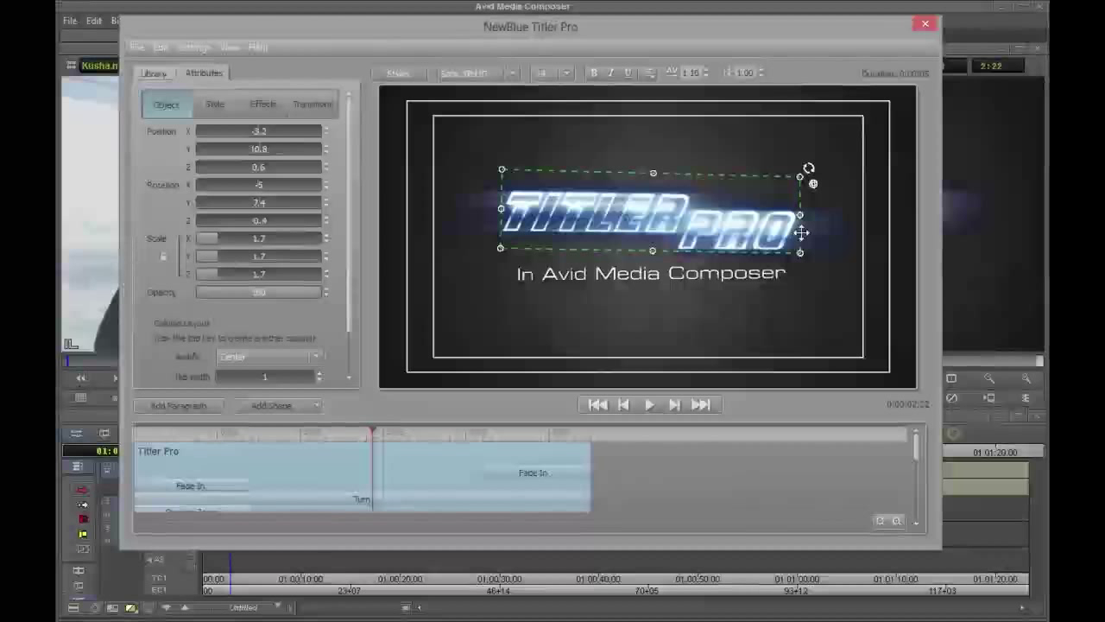
Select the 'In Avid Media Composer' subtitle, then the TITLER PRO logo in the preview.
left_click(670, 274)
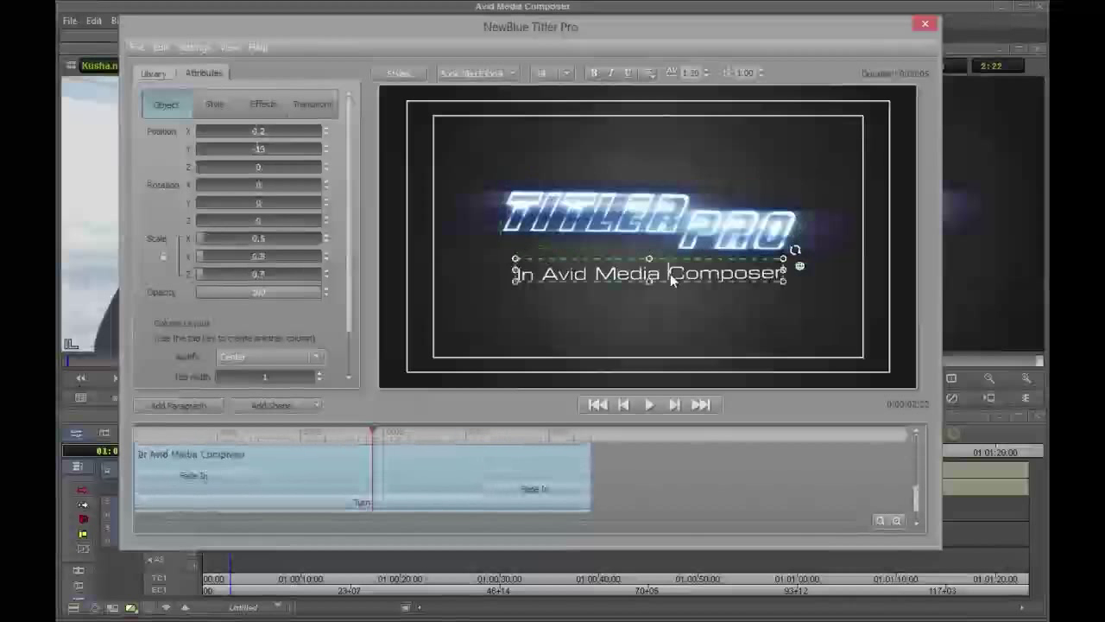
left_click(410, 471)
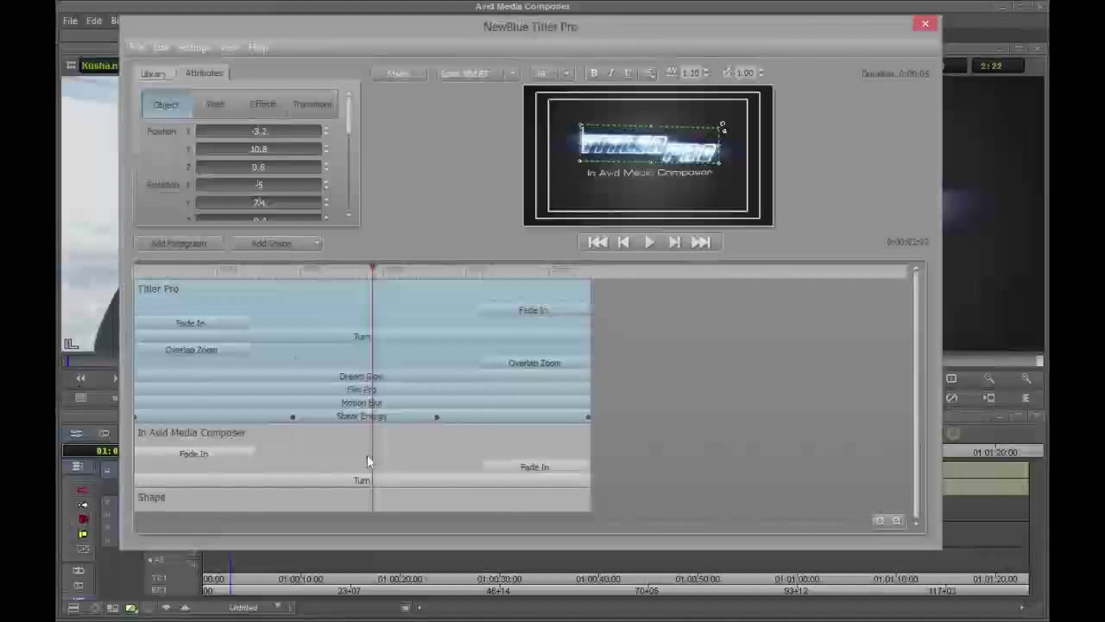
Step through the Shape, subtitle and logo tracks, then show the logo's Shear Energy settings.
left_click(363, 499)
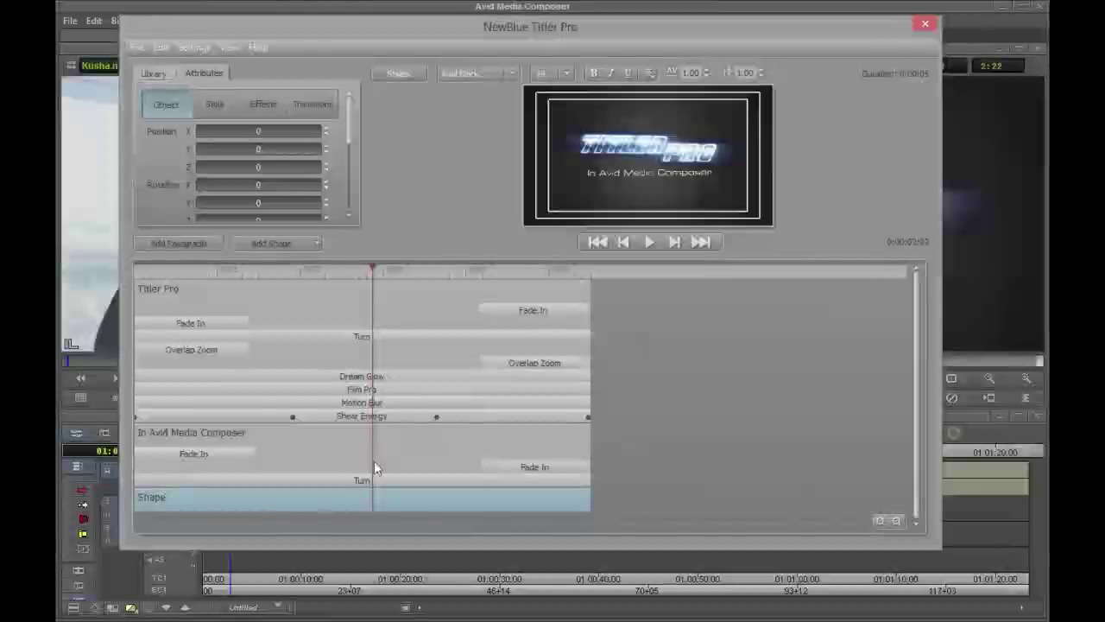
left_click(374, 460)
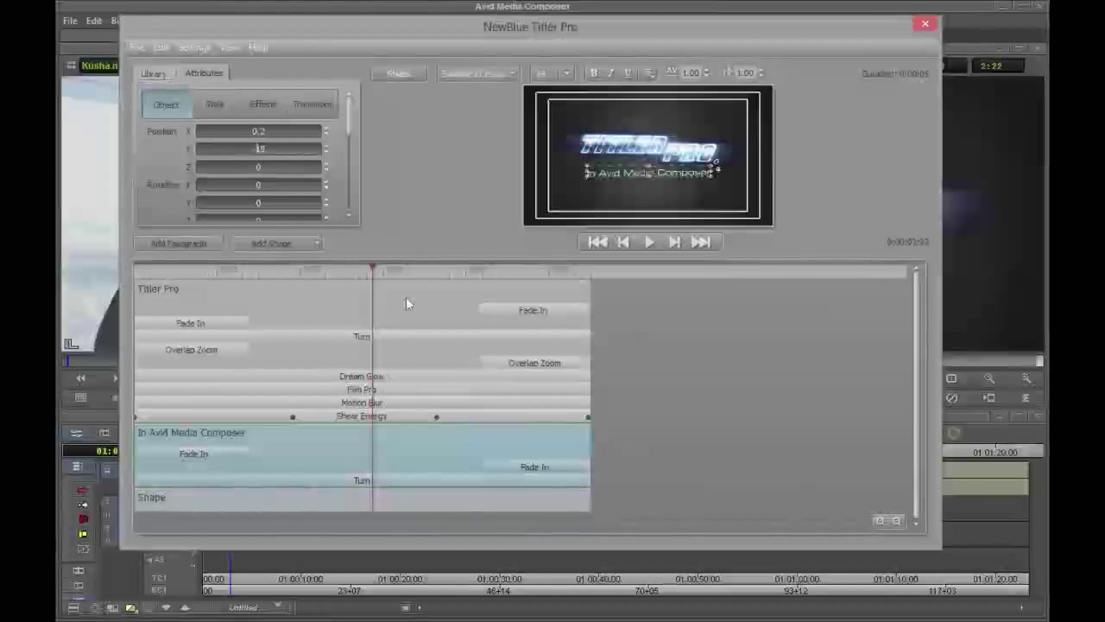
left_click(406, 297)
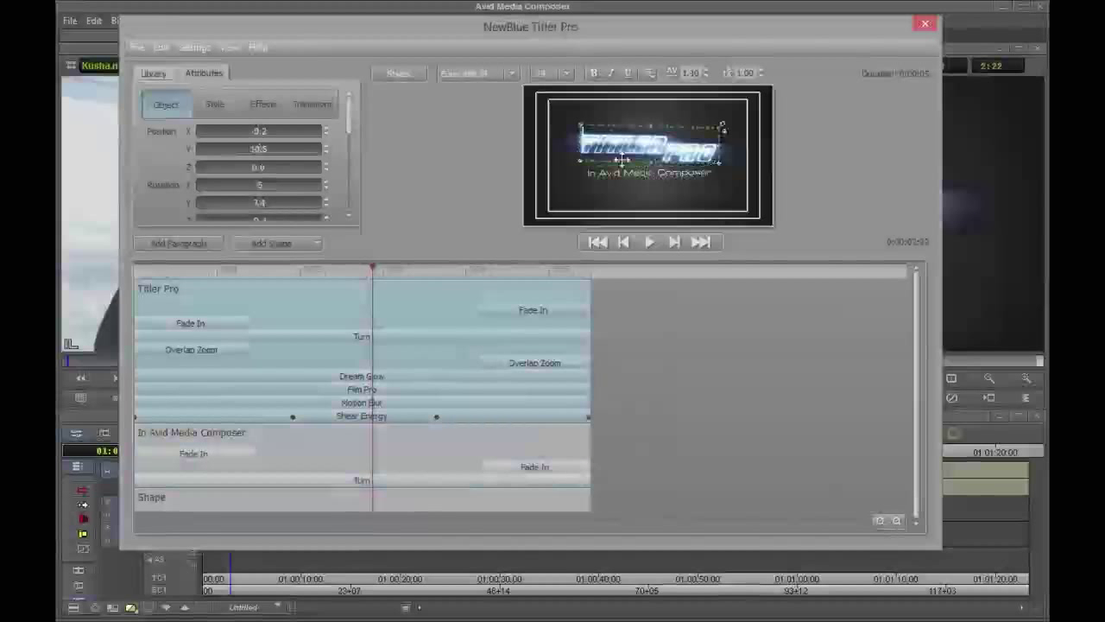
left_click(687, 162)
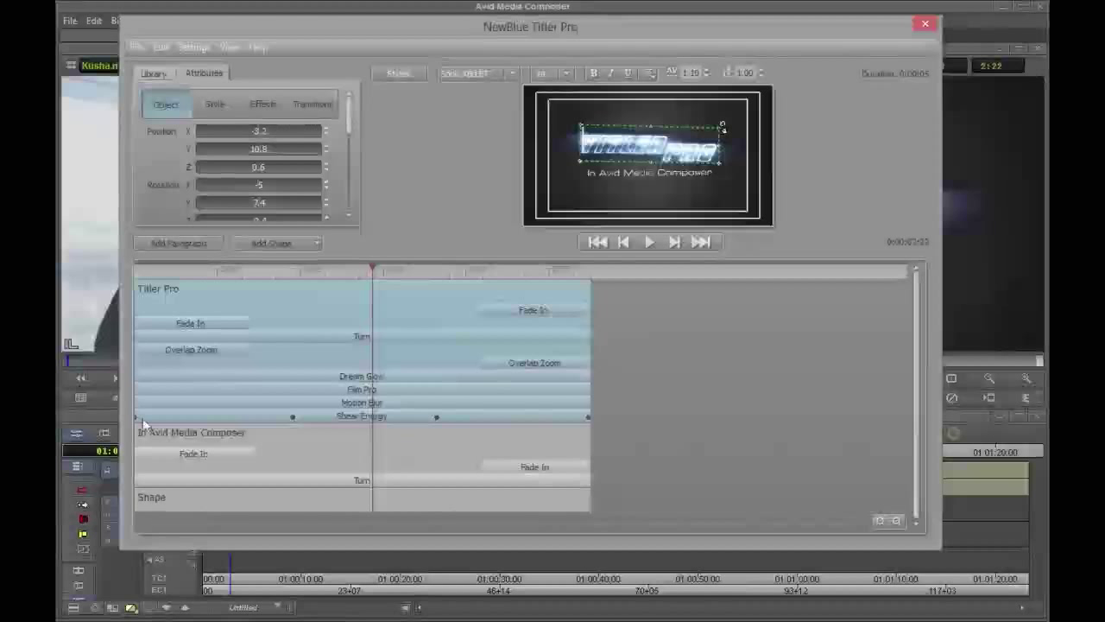
left_click(327, 420)
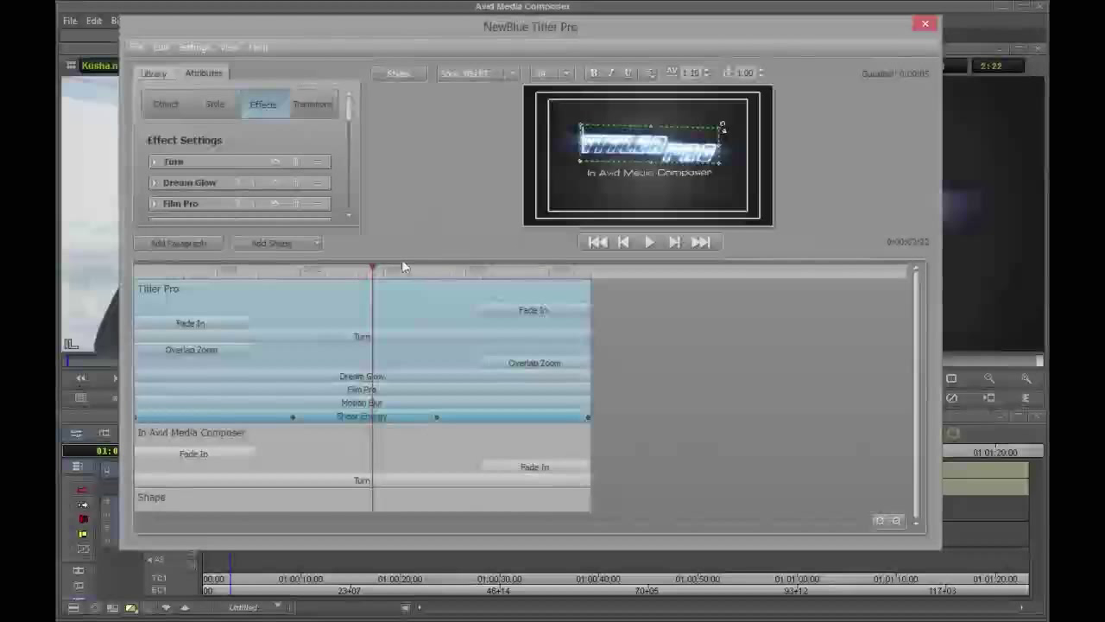
left_click(421, 417)
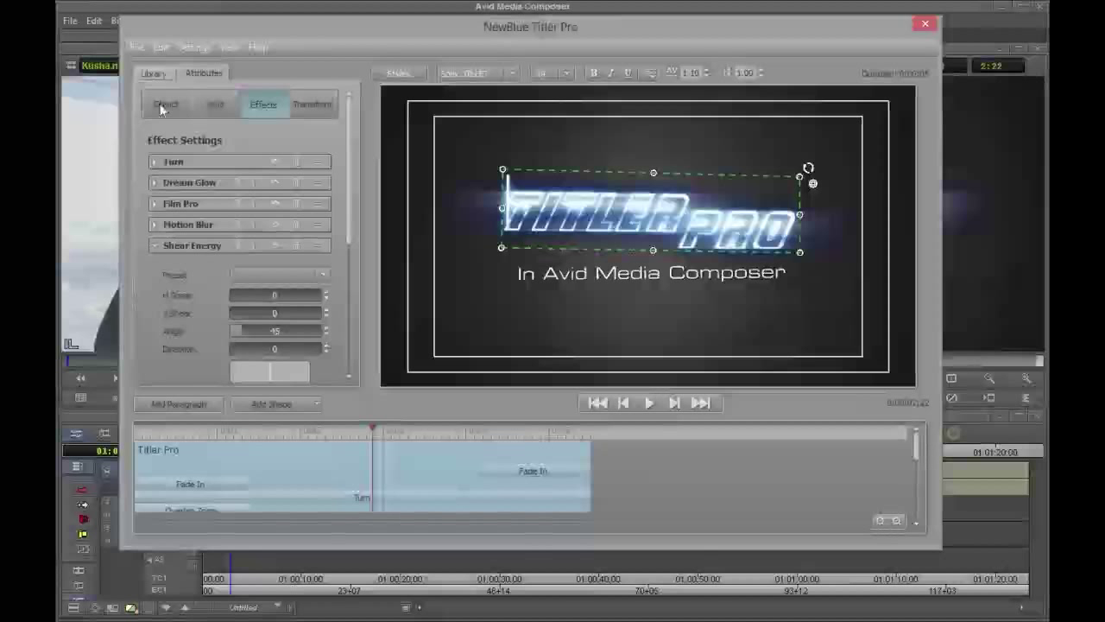
Review the logo's position, rotation and scale, its 3D Outline style, and the addable style types.
left_click(167, 132)
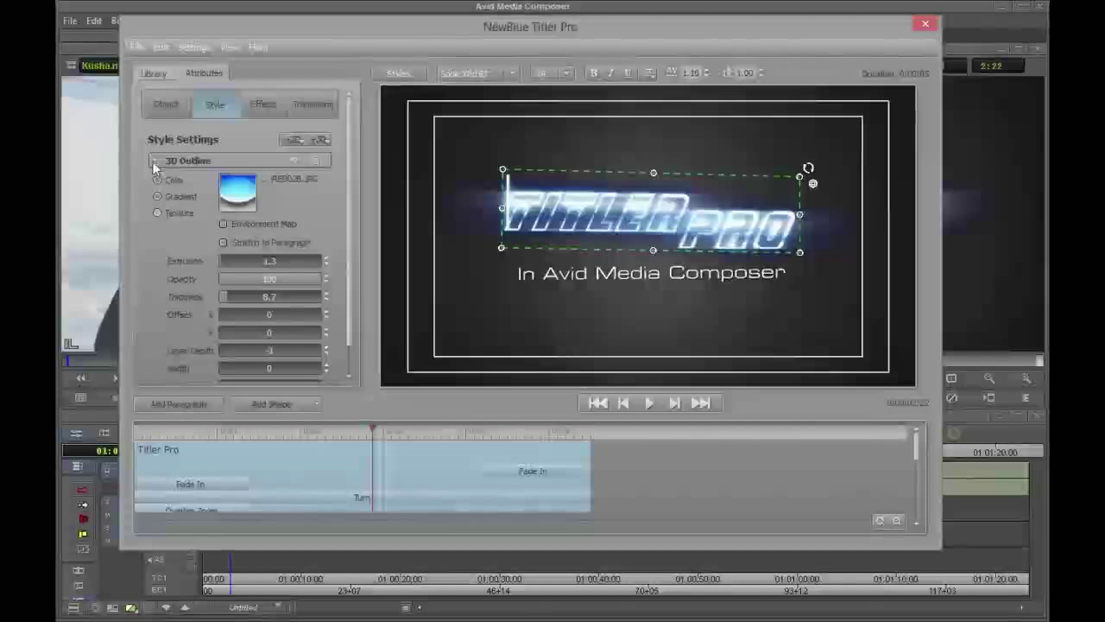
left_click(155, 161)
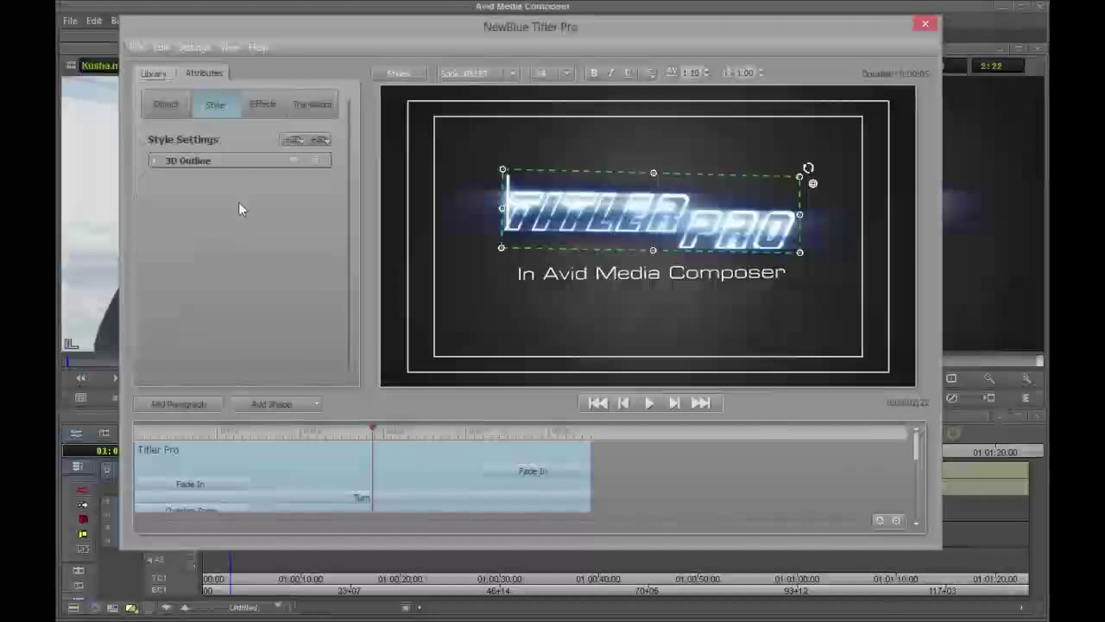
left_click(156, 162)
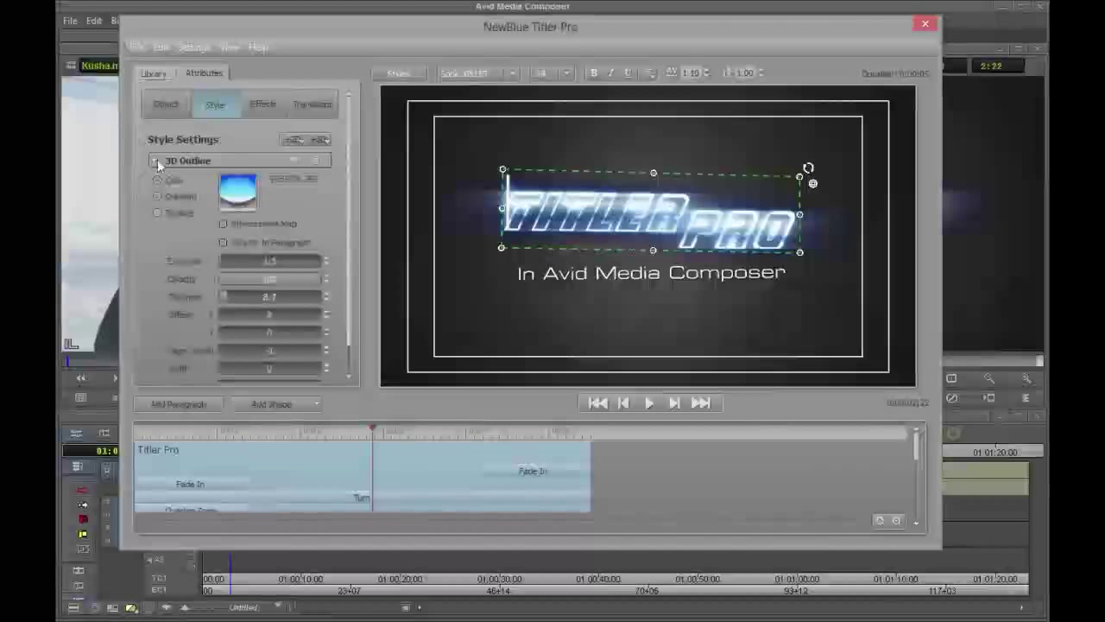
left_click(155, 162)
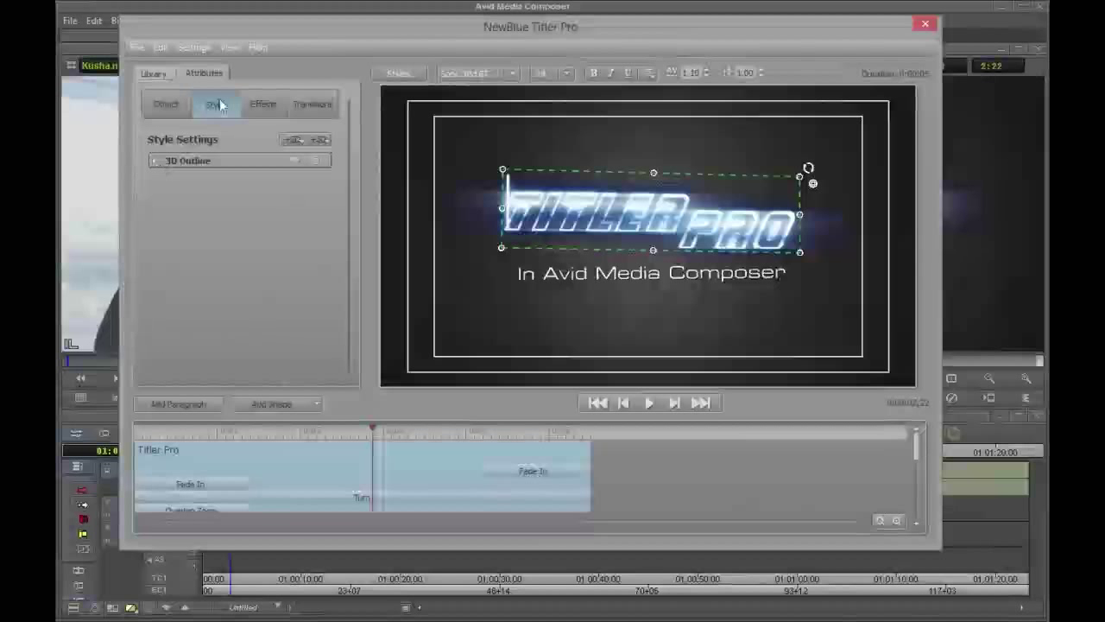
left_click(322, 143)
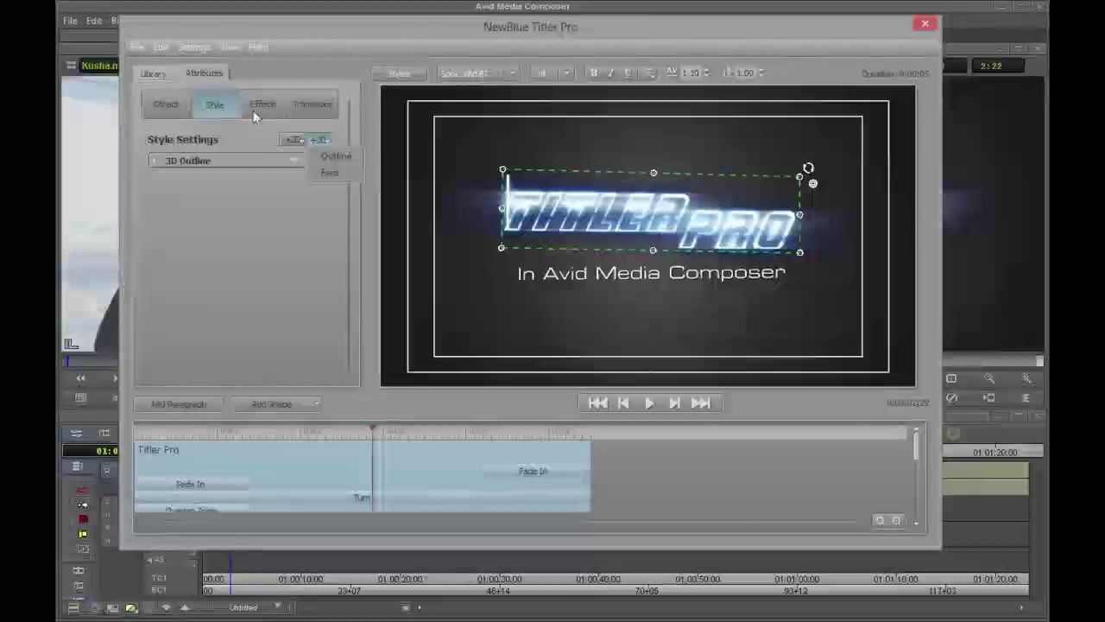
Browse the logo's Shear Energy and Film Pro effects, then its Fade In and Overlap Zoom transitions.
left_click(259, 105)
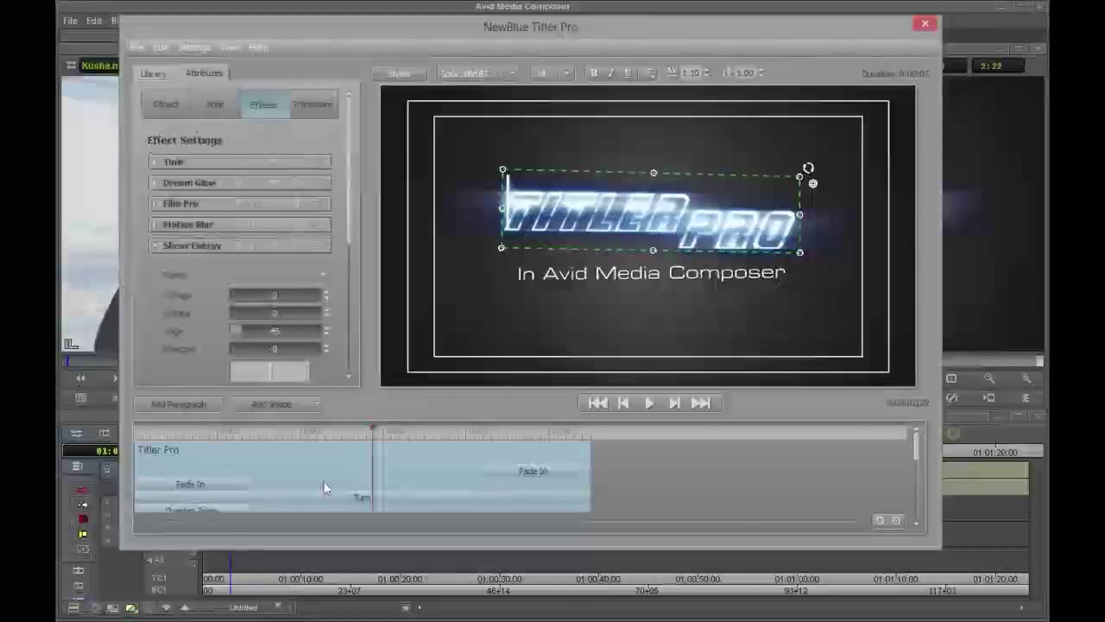
left_click(156, 245)
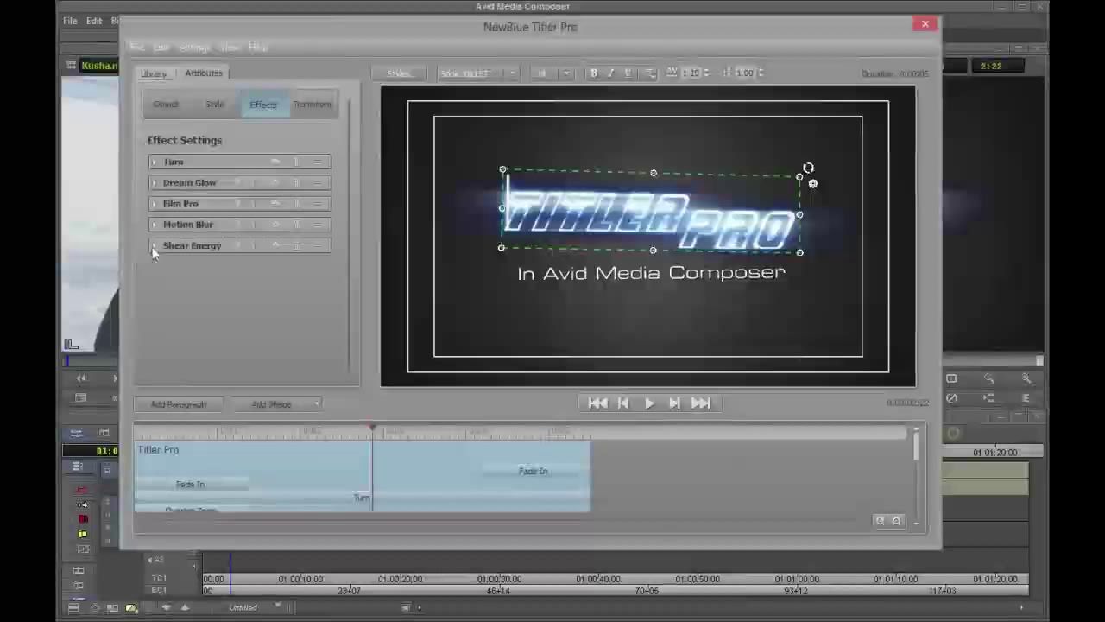
left_click(208, 207)
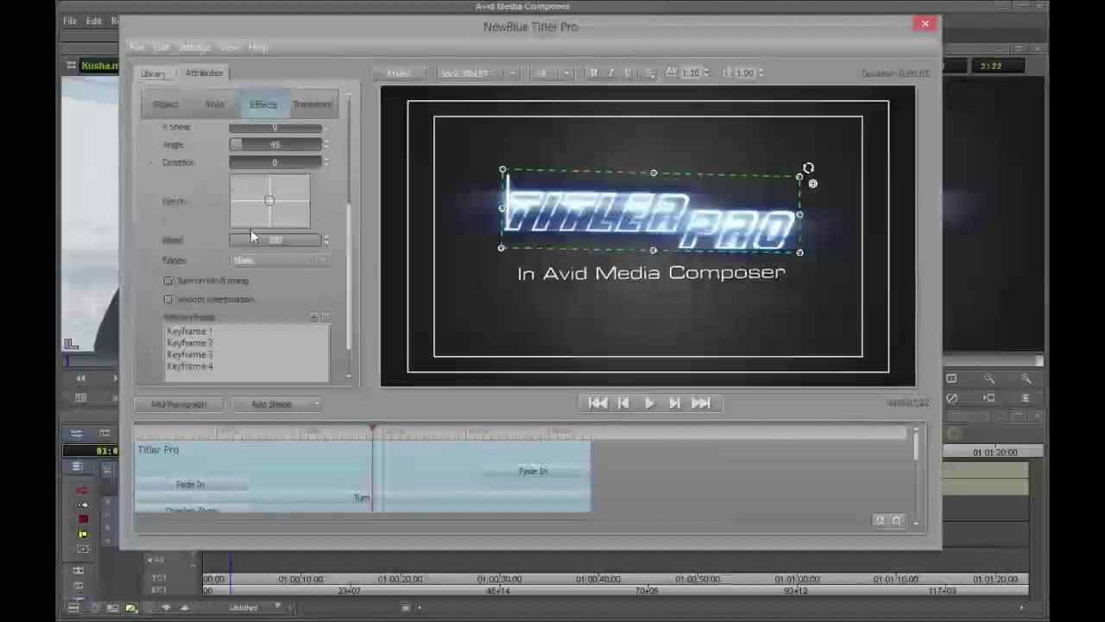
scroll(151, 168, "down", 1)
scroll(151, 162, "up", 3)
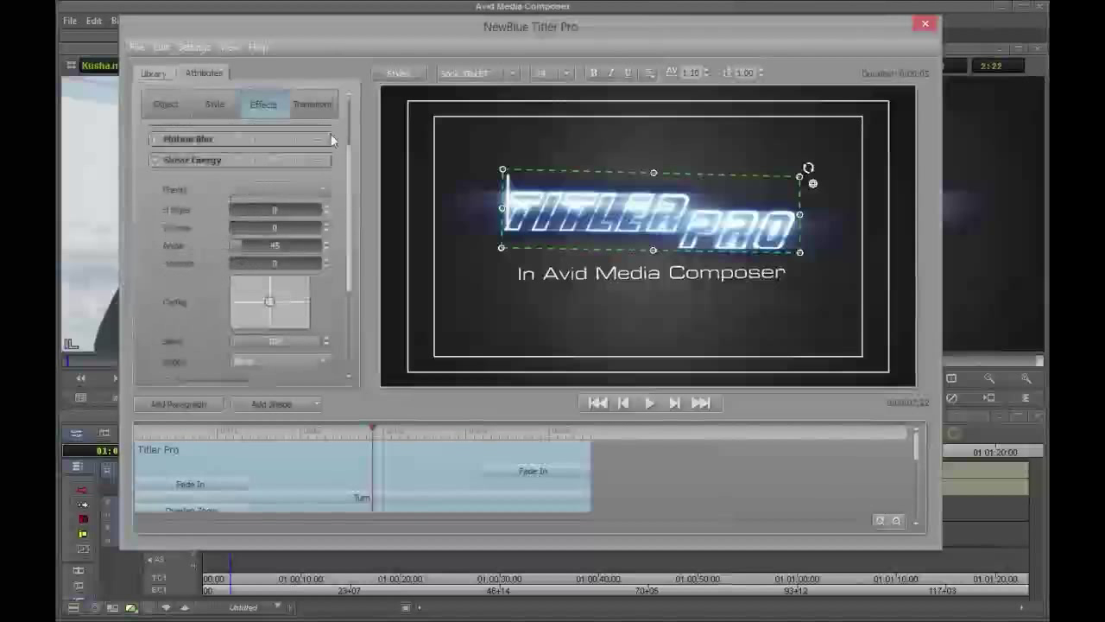
left_click(311, 105)
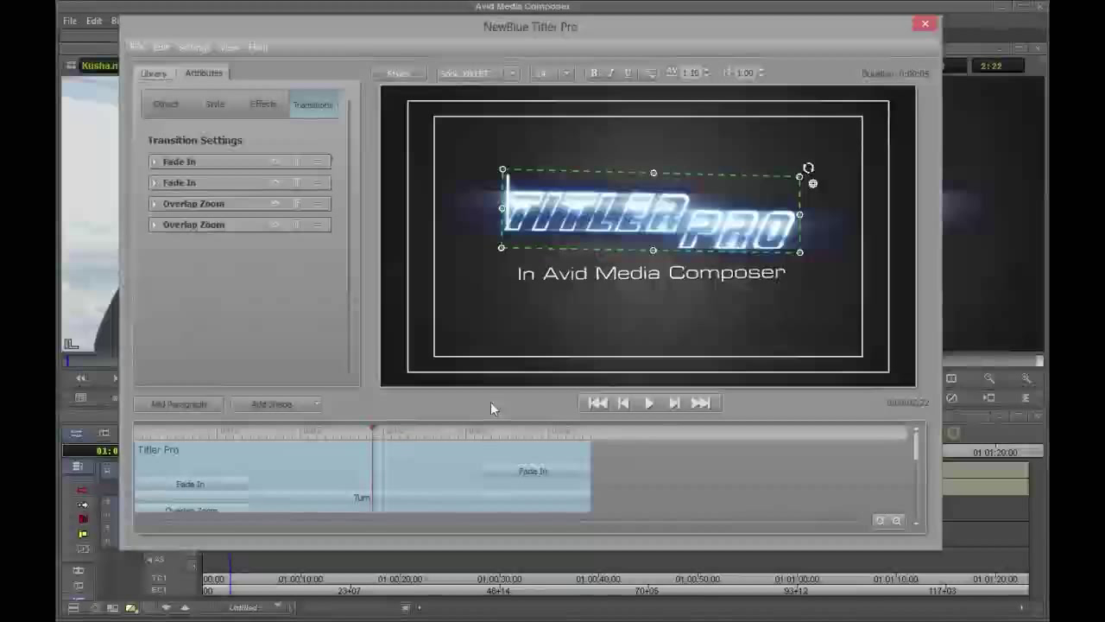
Enlarge the timeline, select all objects and animations with Ctrl+A, then restore the preview size.
left_click_drag(491, 402, 490, 338)
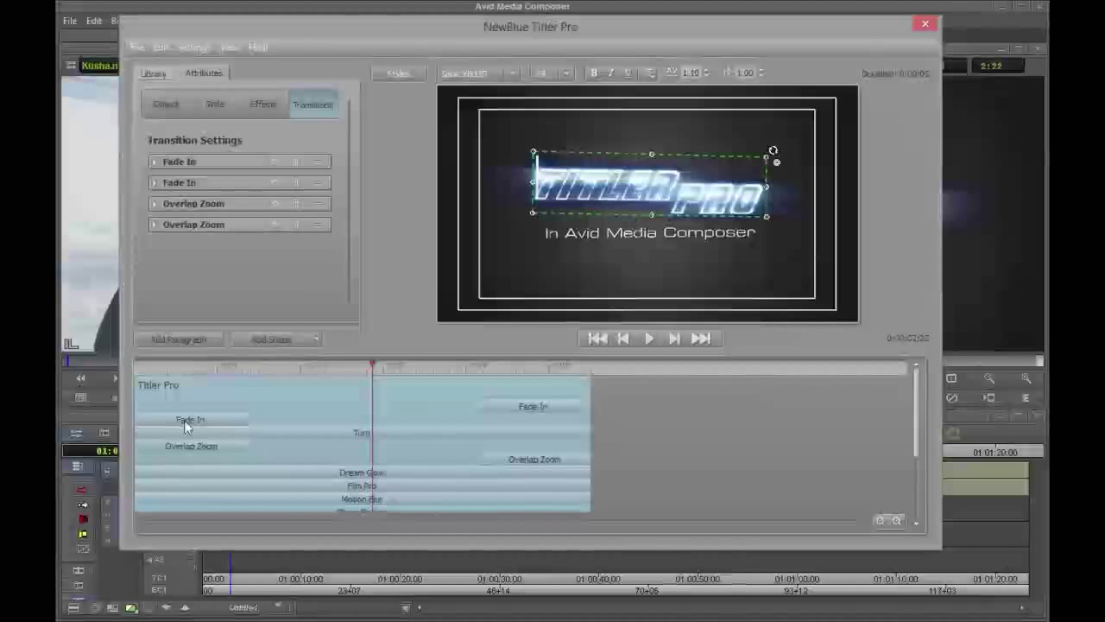
left_click(351, 427)
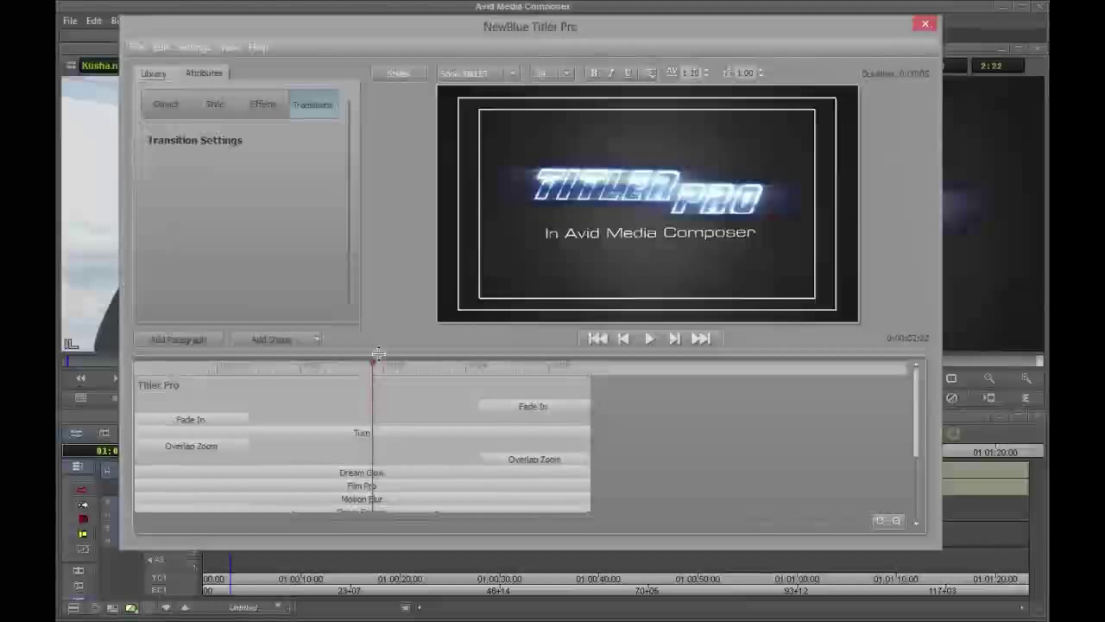
key("ctrl+a")
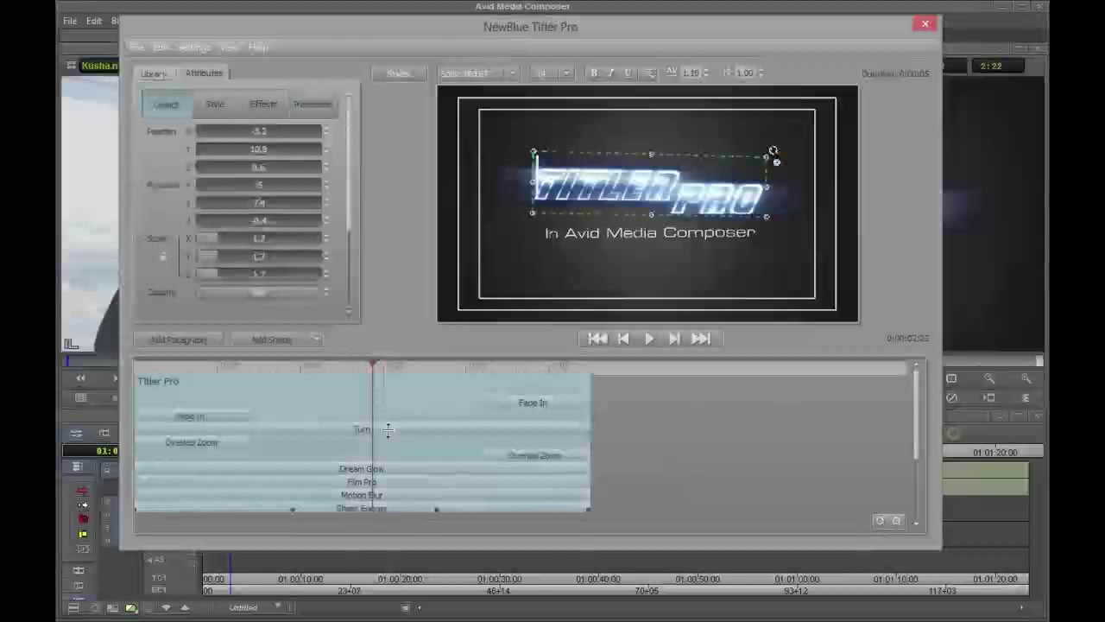
left_click_drag(388, 429, 388, 430)
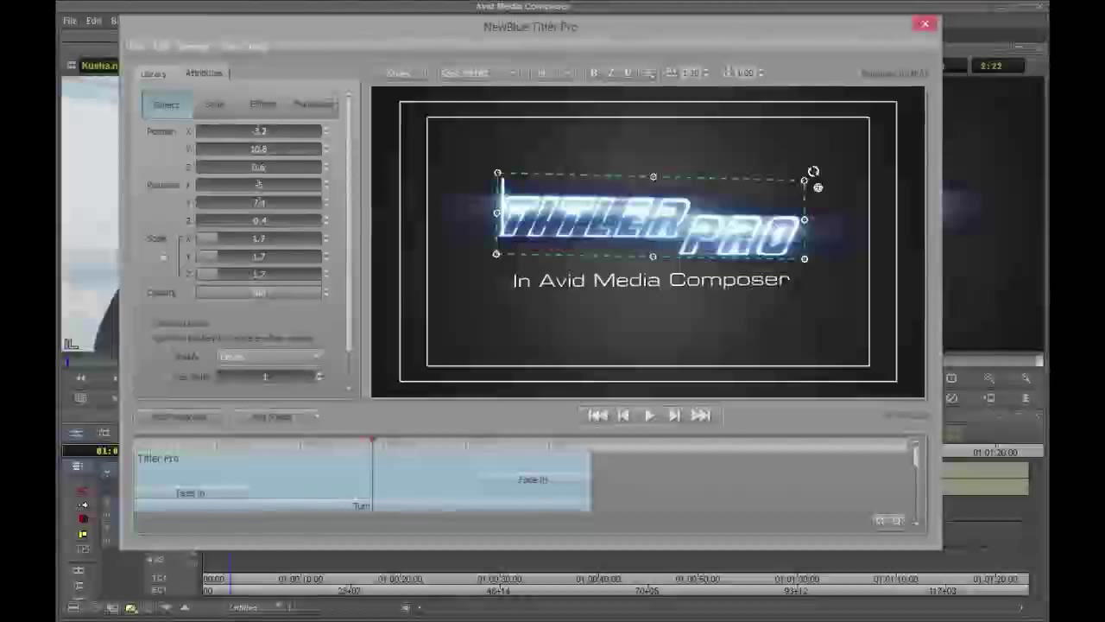
Close Titler Pro, jump to the Kusha clip, and show the Effect Palette's NewBlue Titler Pro category.
left_click(925, 25)
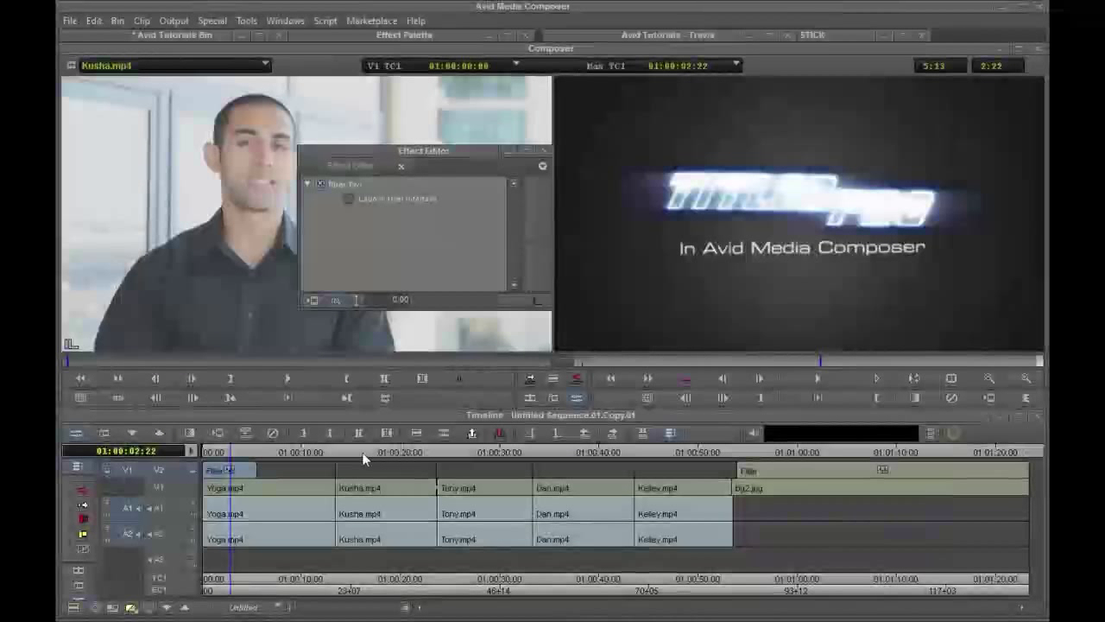
left_click(364, 458)
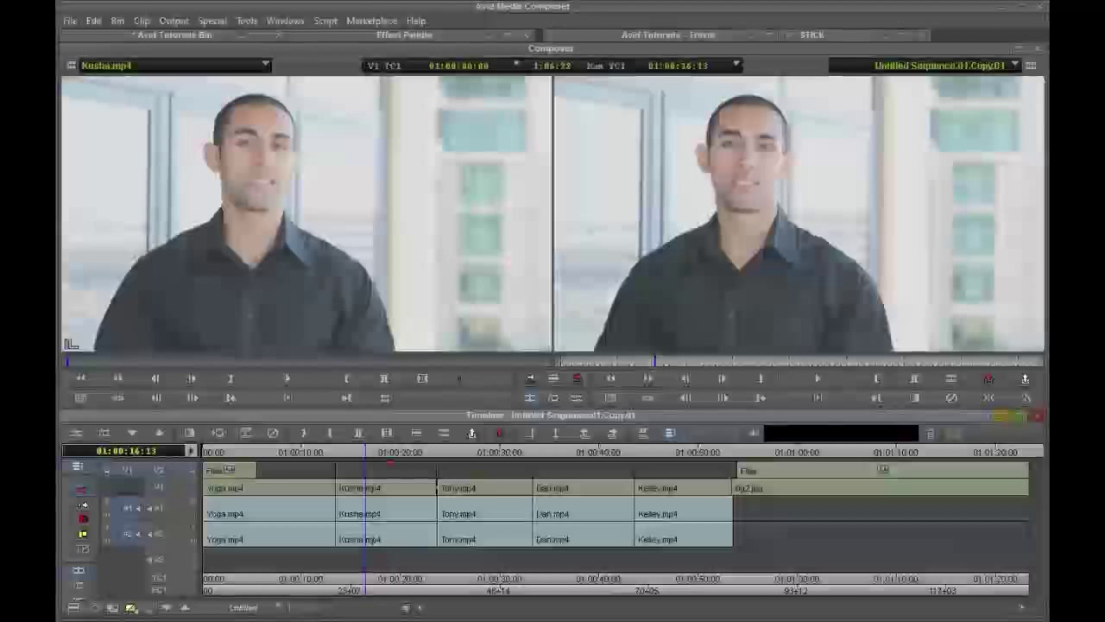
left_click(375, 35)
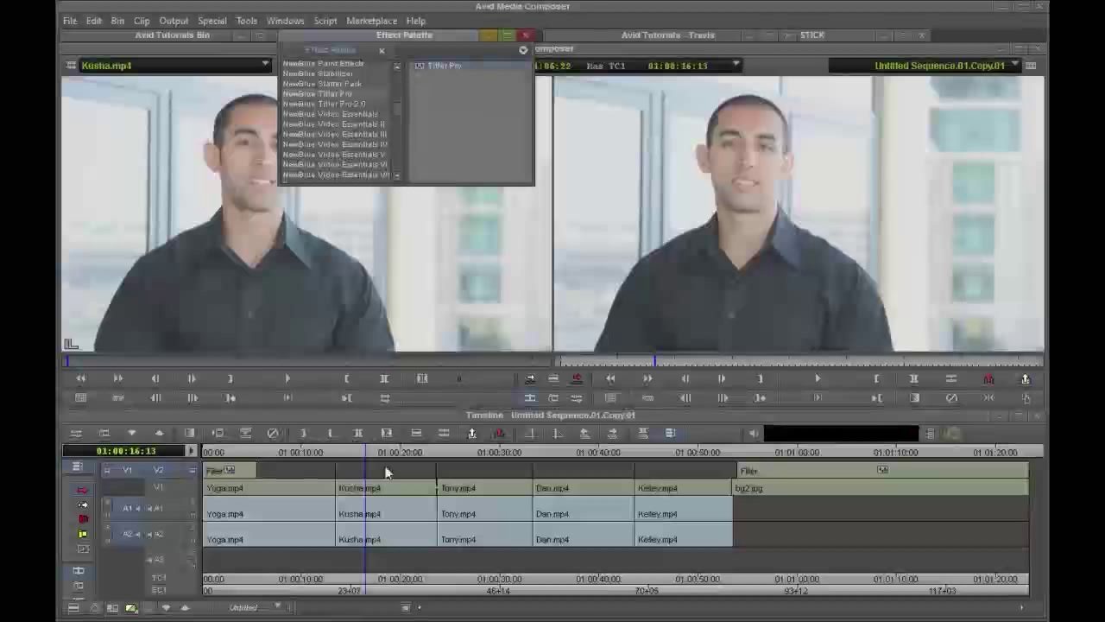
Drop the Titler Pro effect onto V2 above Kusha.mp4 and select the new title segment.
left_click_drag(386, 471, 386, 471)
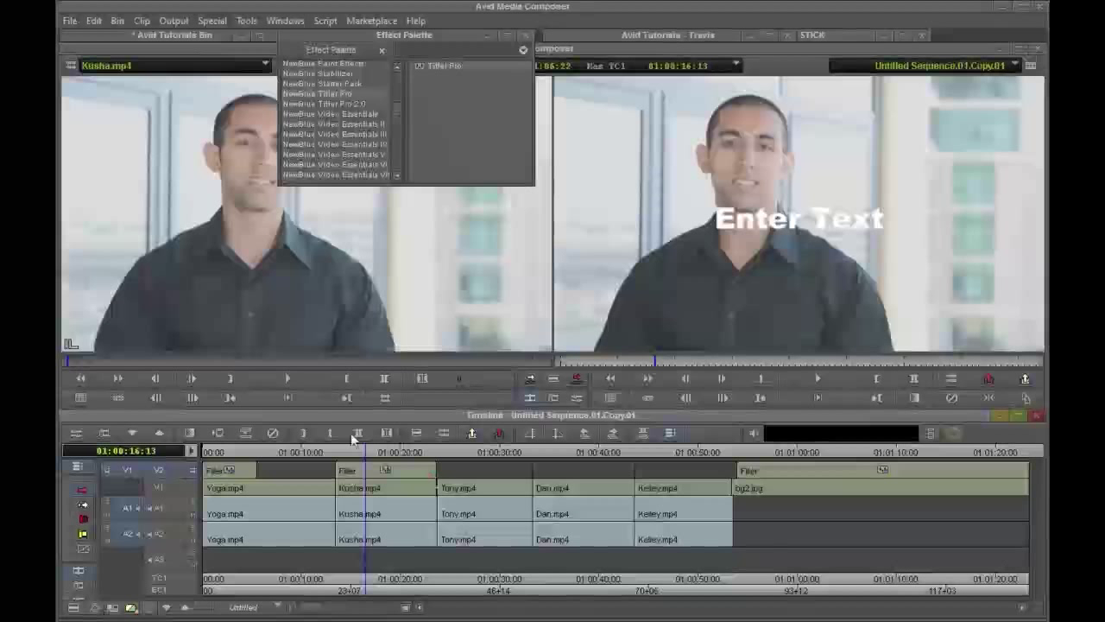
left_click(391, 471)
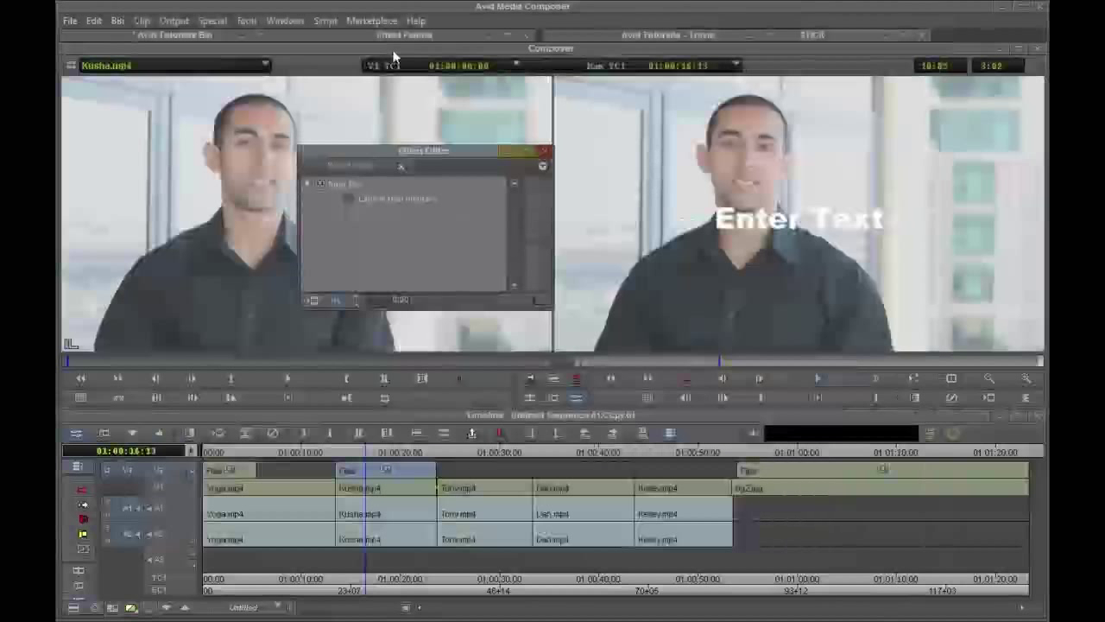
Apply Titler Pro to the V2 filter clip and launch its interface from the Effect Editor.
key("ctrl+8")
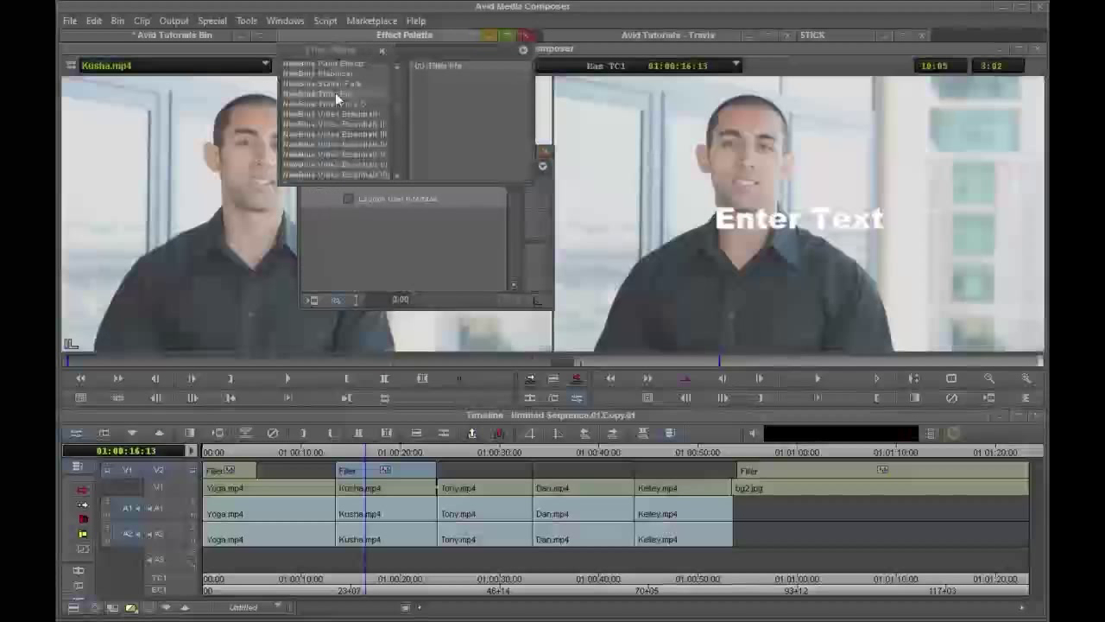
left_click_drag(419, 69, 412, 472)
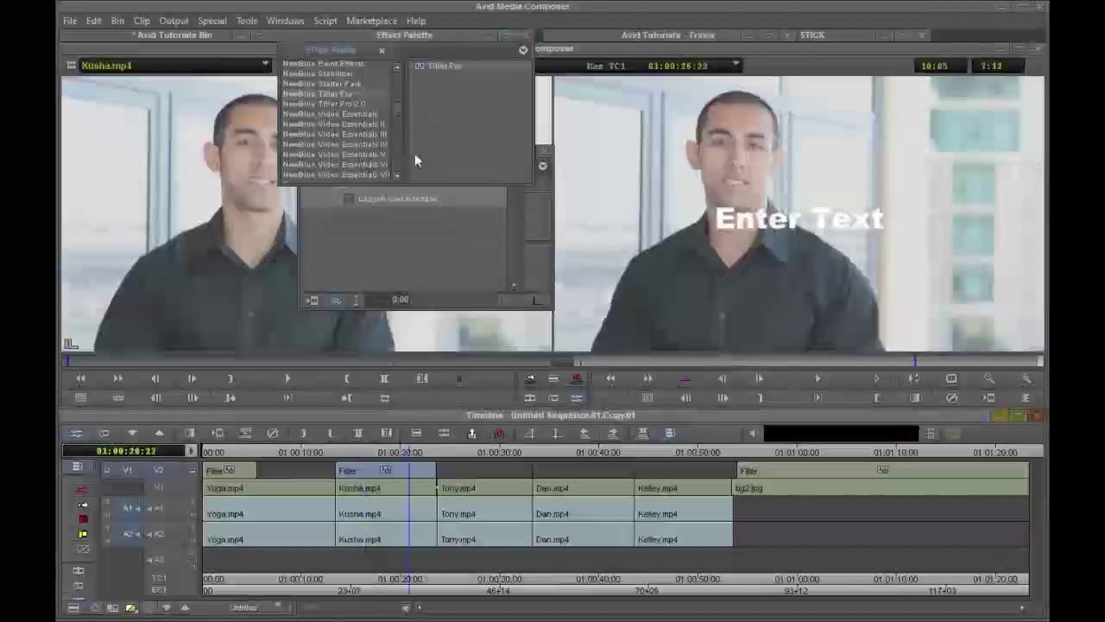
left_click(348, 202)
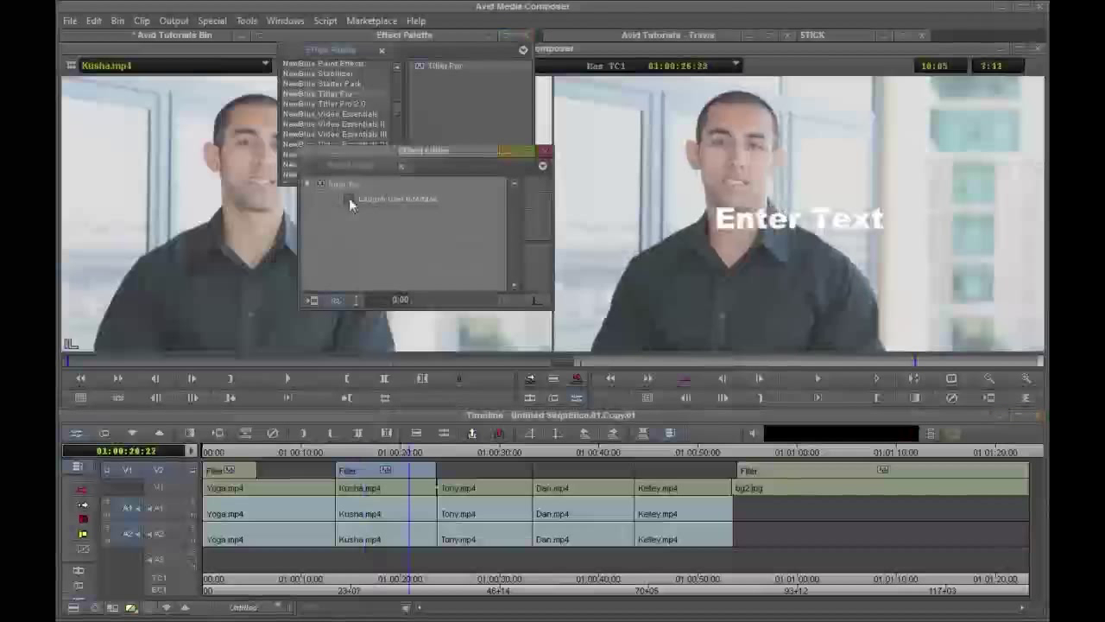
left_click(404, 230)
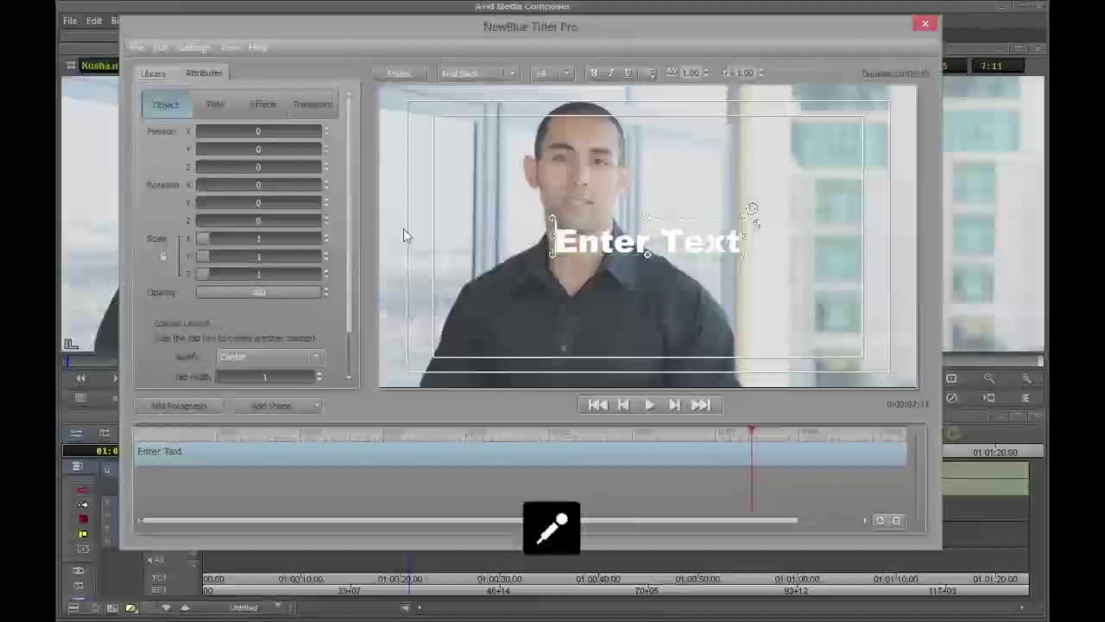
Replace 'Enter Text' with 'First Last', scale it to 1.4, and browse the font family list.
left_click(598, 246)
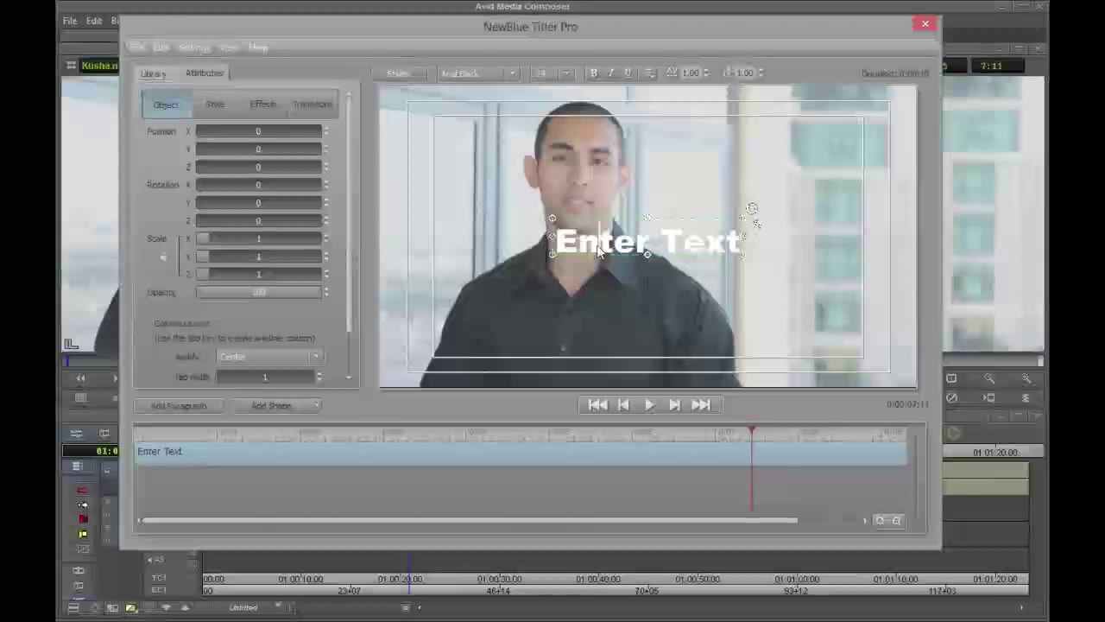
key("ctrl+a")
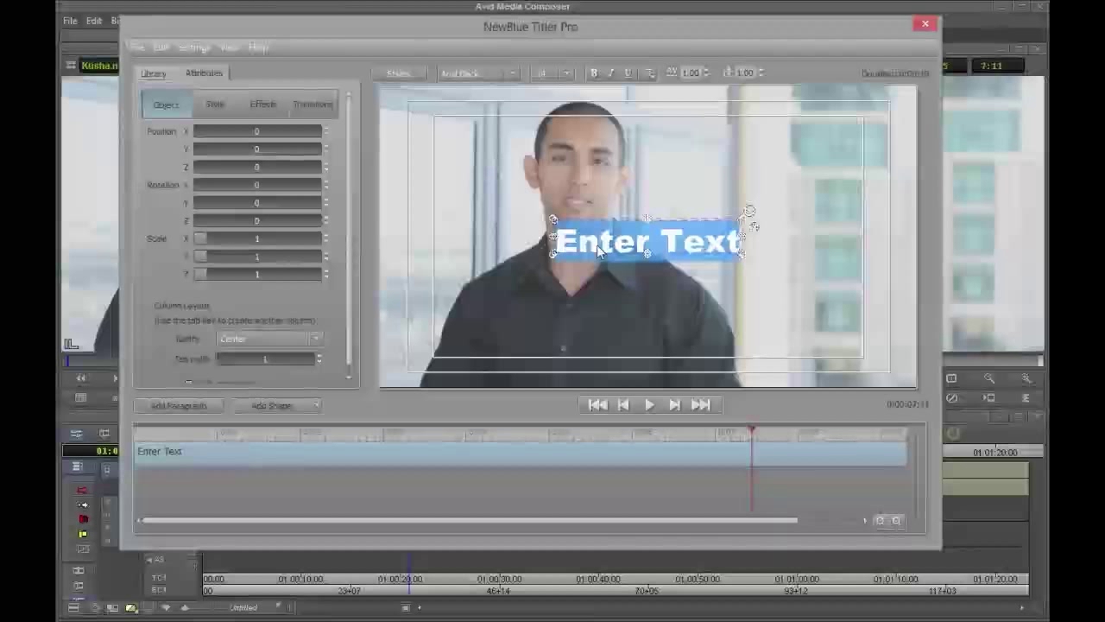
type("First Last")
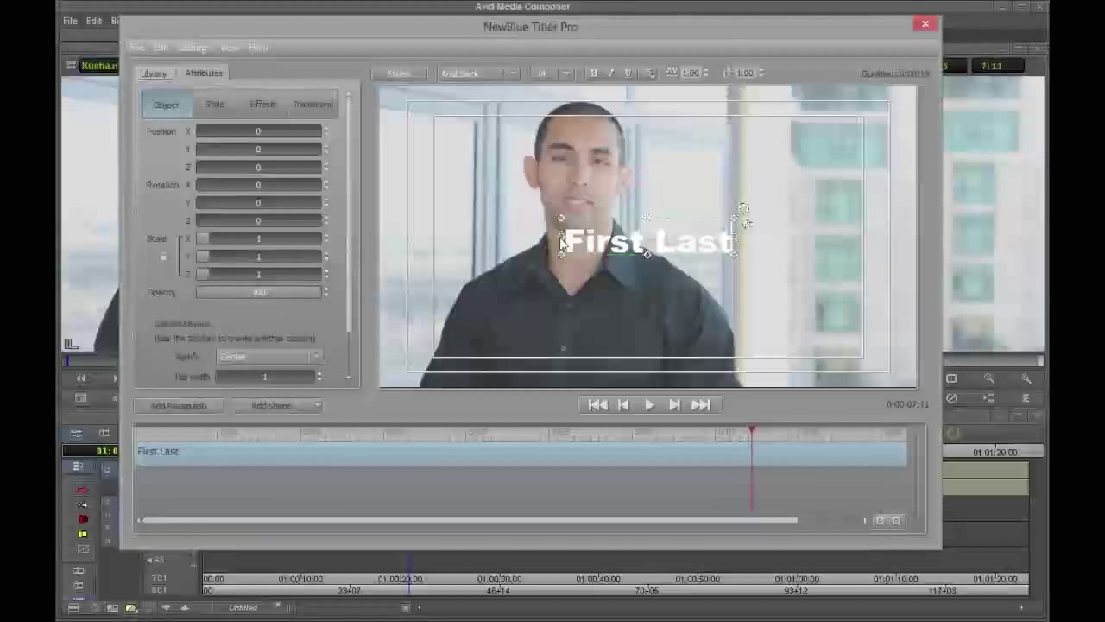
left_click_drag(742, 210, 777, 203)
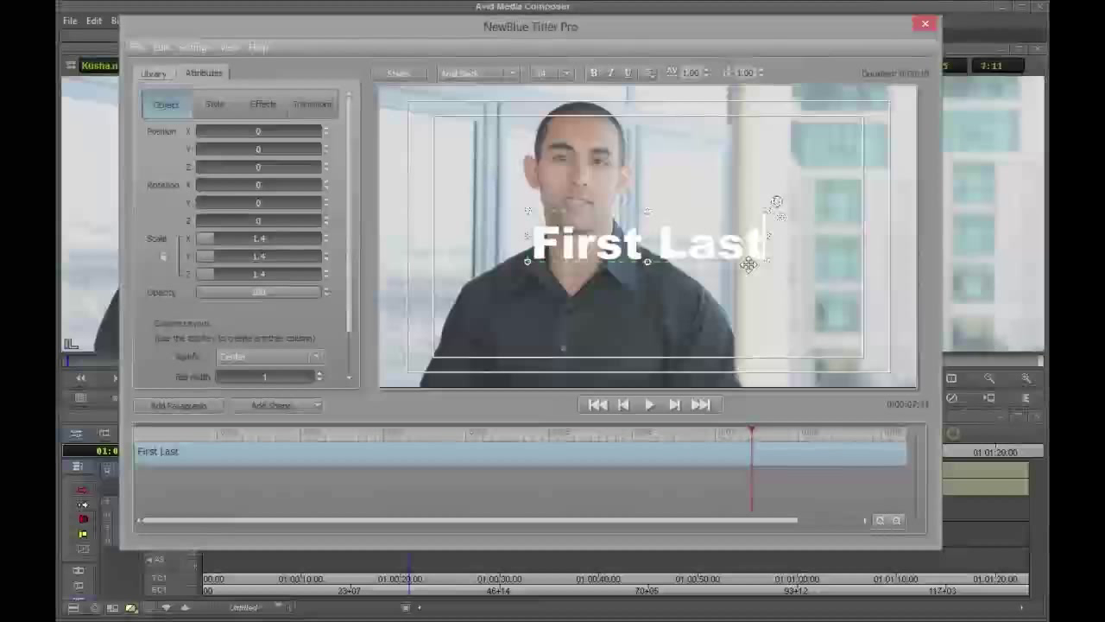
left_click(510, 78)
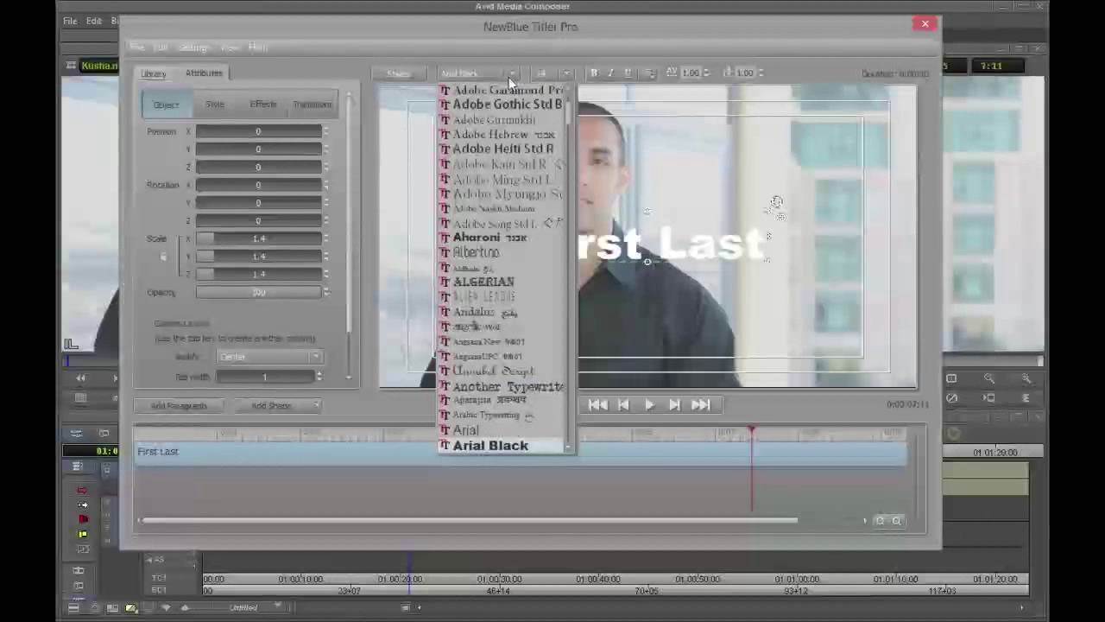
key("End")
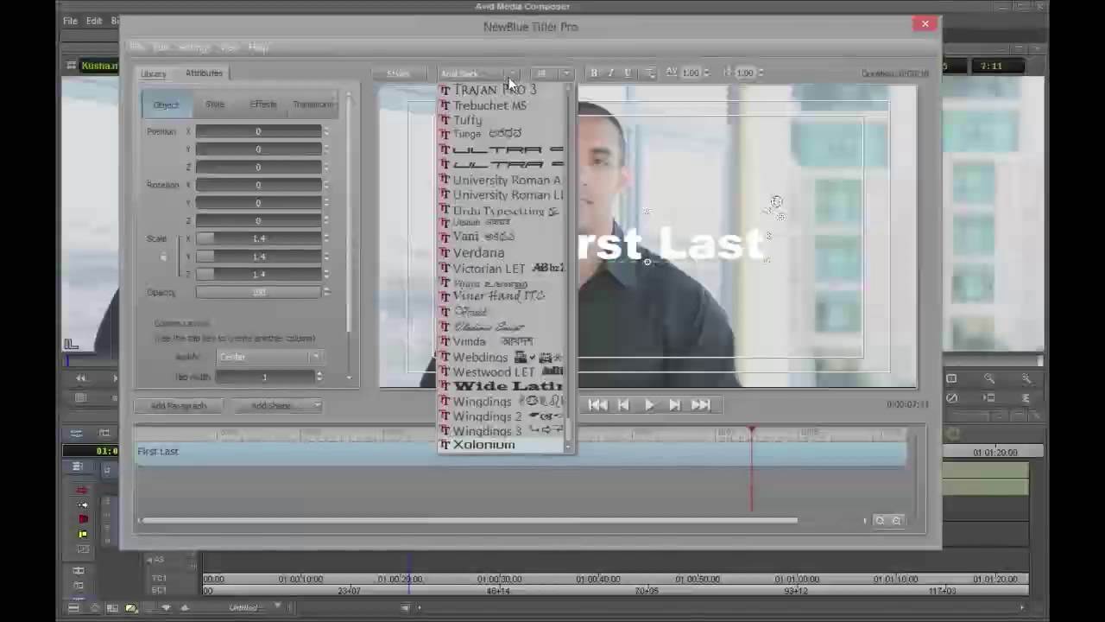
key("Escape")
Switch 'First Last' to a thin, wide font, then select the word Last.
scroll(509, 82, "down", 1)
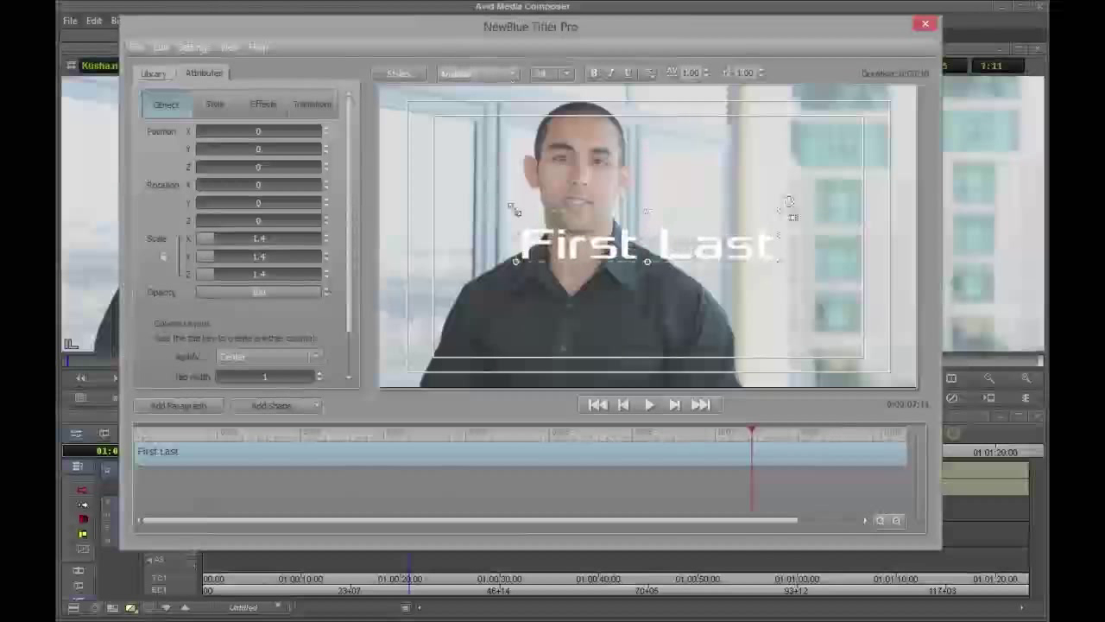
key("Down")
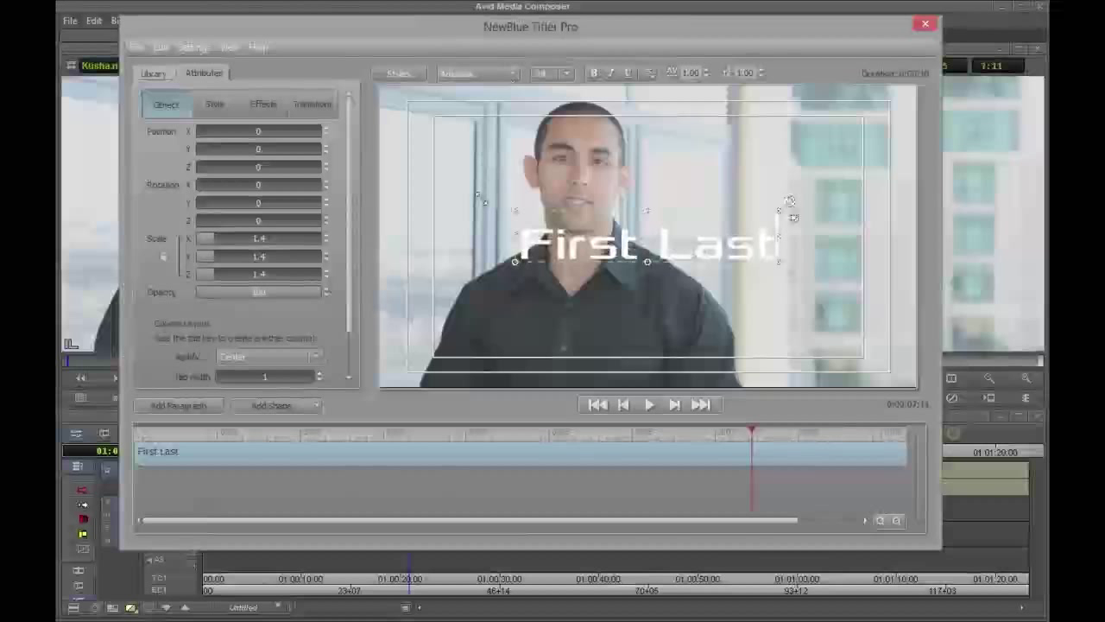
key("Down")
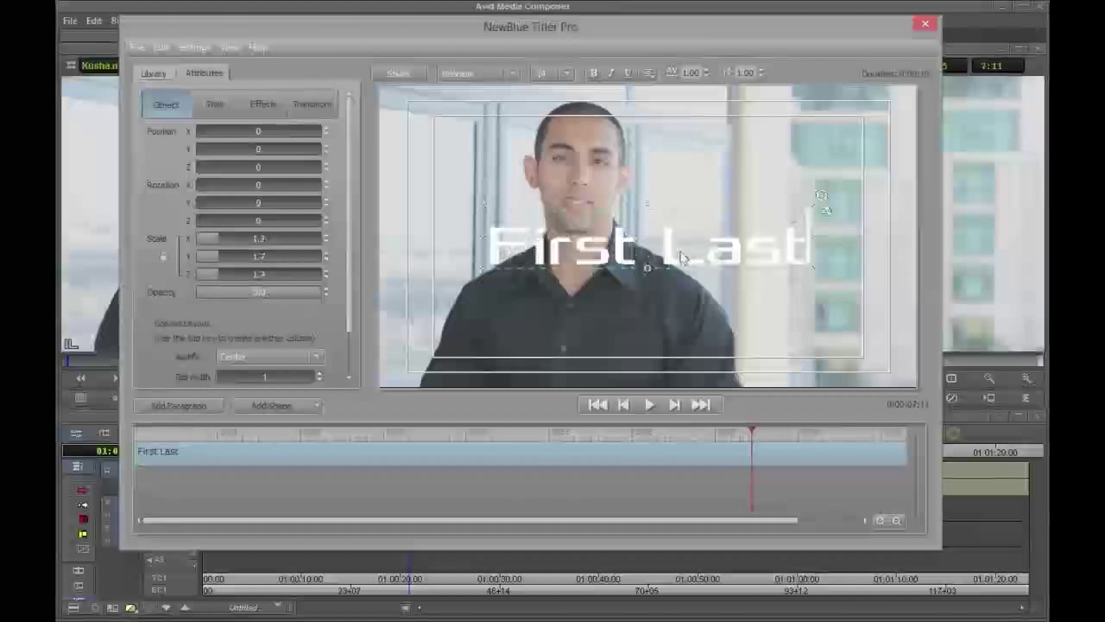
double_click(769, 252)
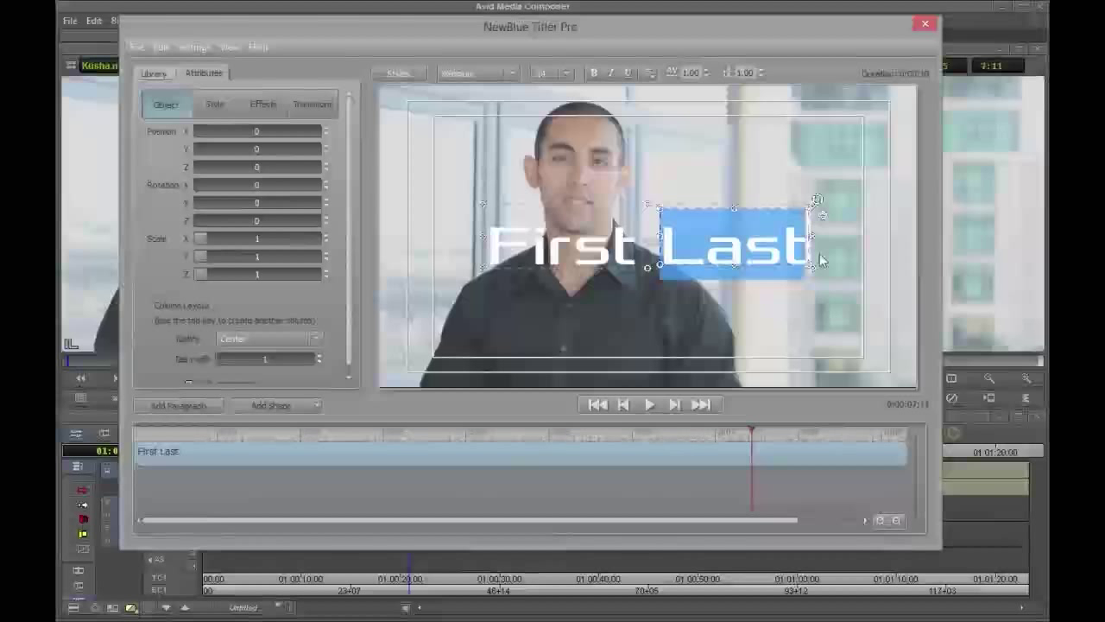
Bold the word Last, try tighter and wider kerning, settle at 1.00, then reselect the title.
left_click(593, 75)
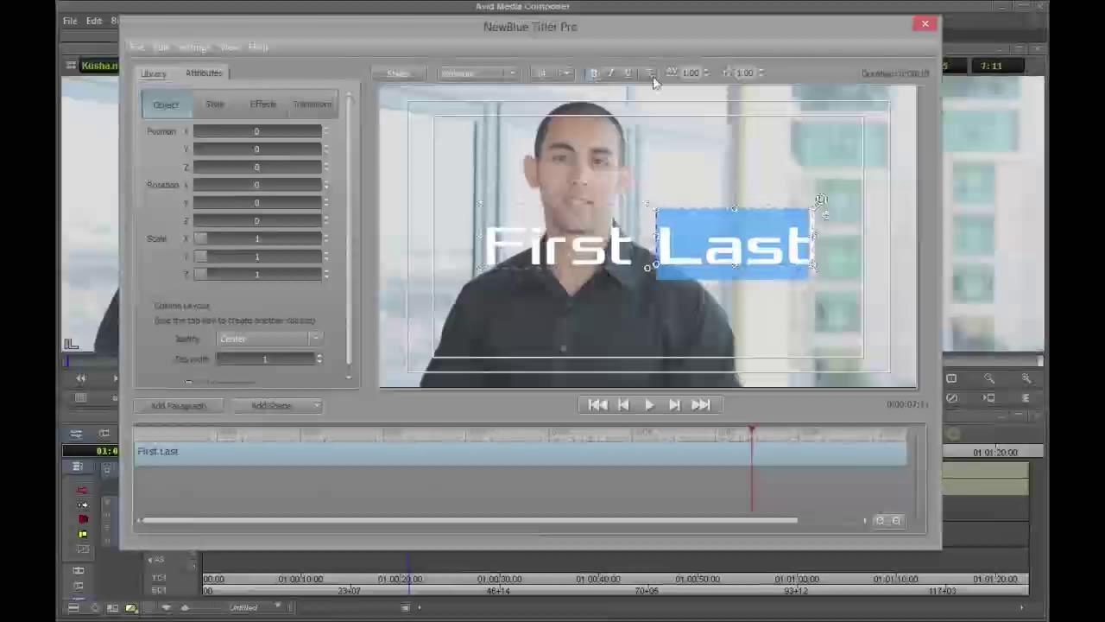
left_click(707, 76)
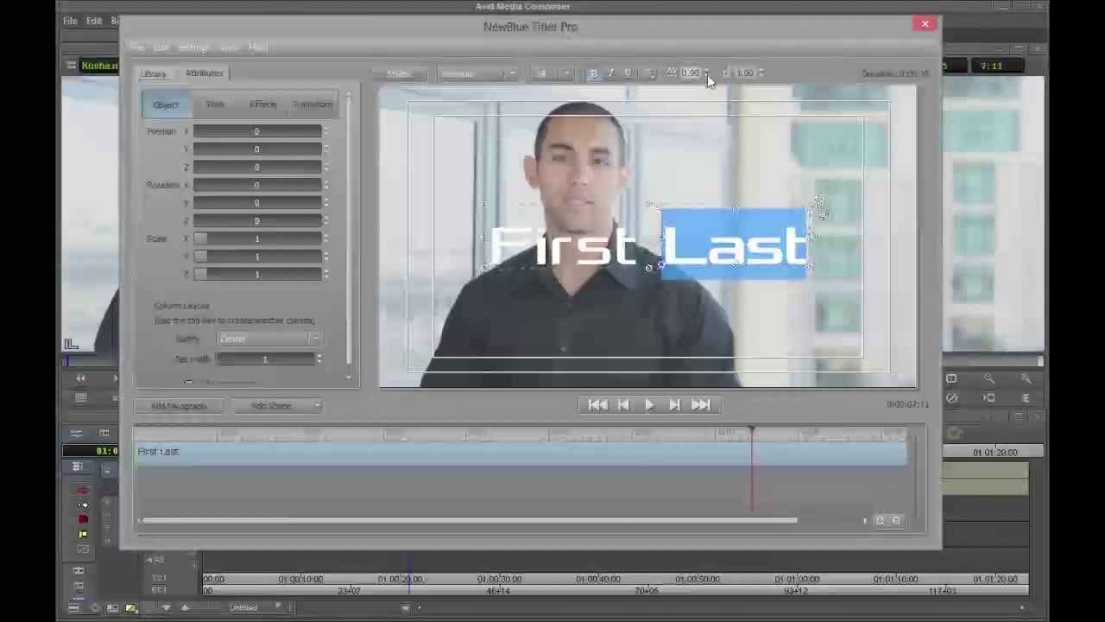
left_click(707, 75)
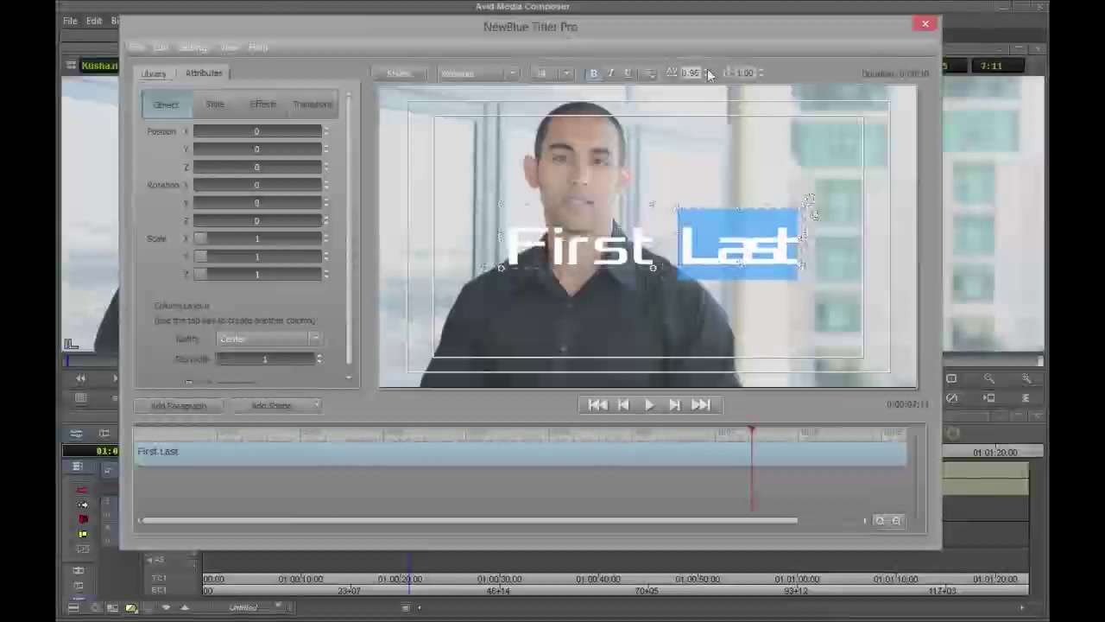
left_click(707, 69)
left_click(707, 69)
left_click(707, 69)
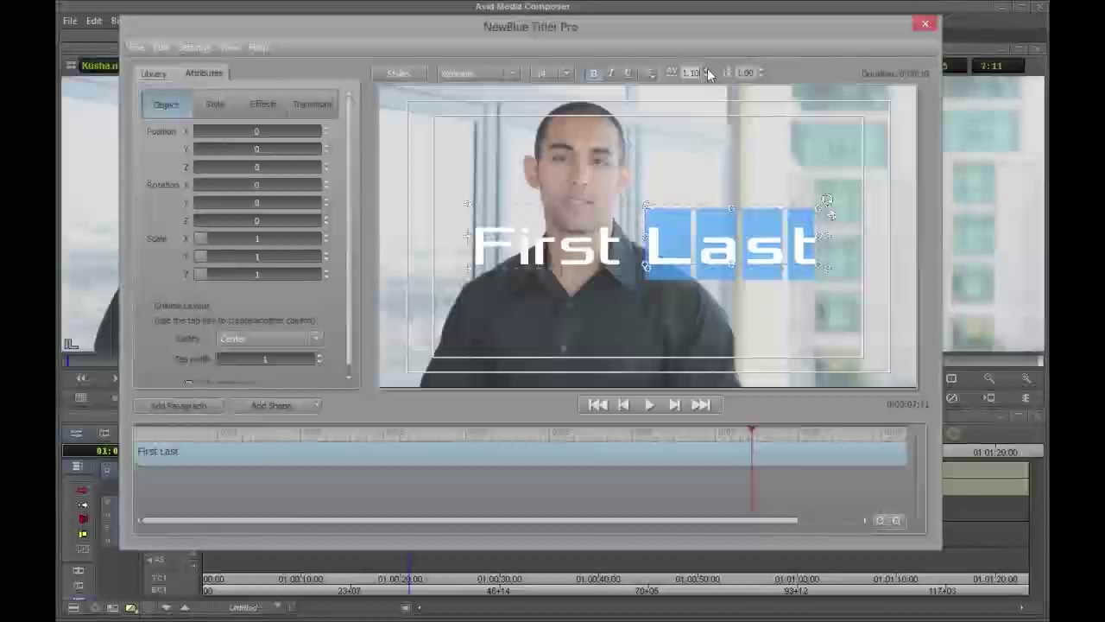
left_click(707, 69)
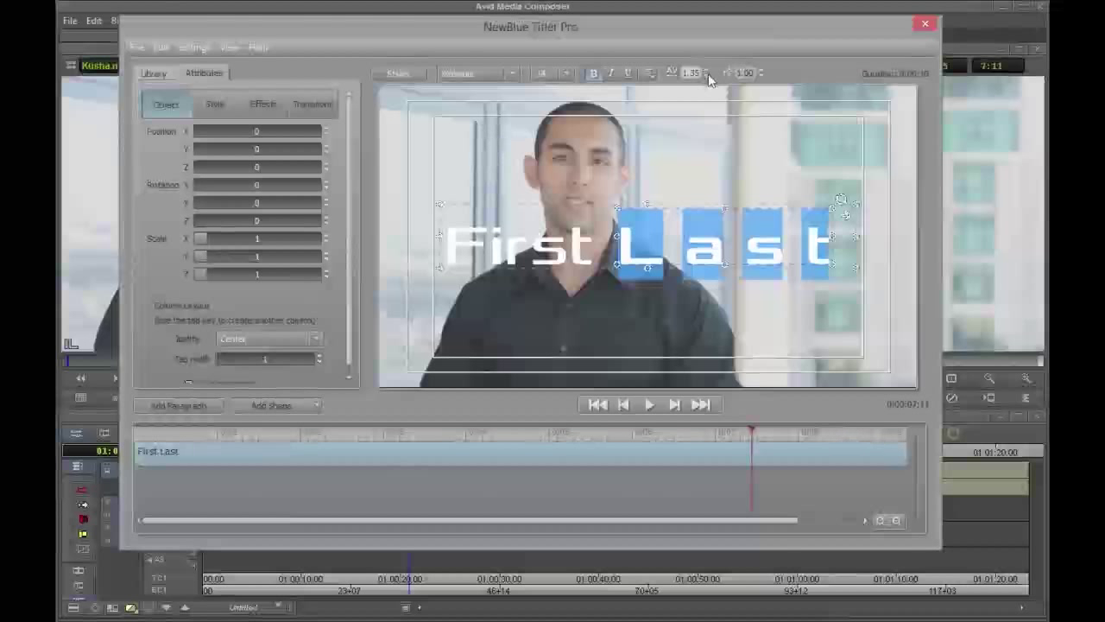
left_click(708, 75)
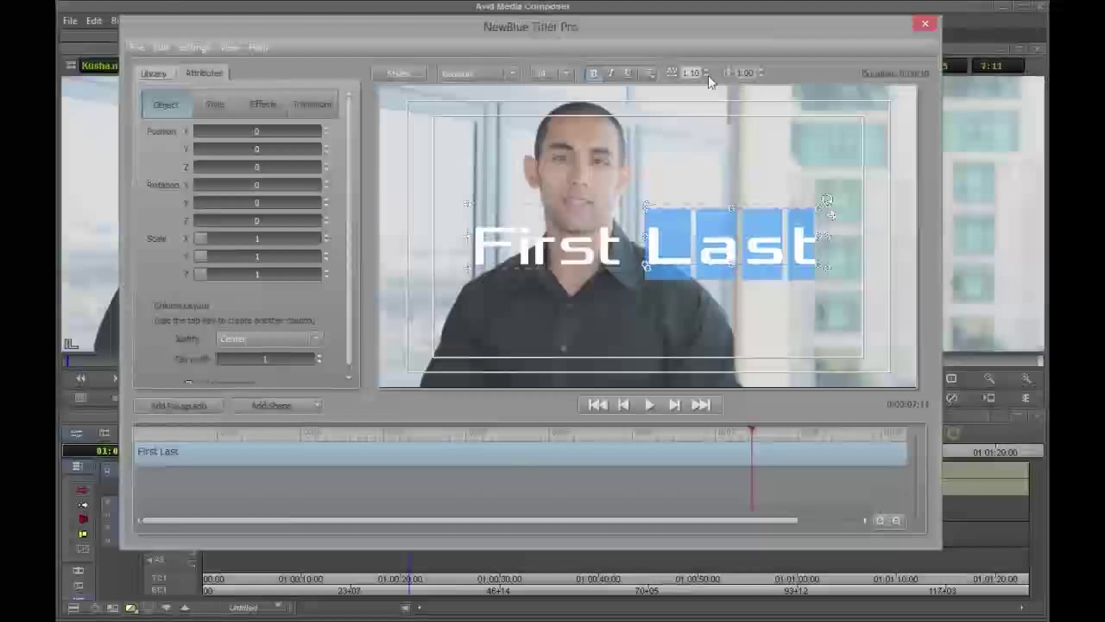
left_click(708, 75)
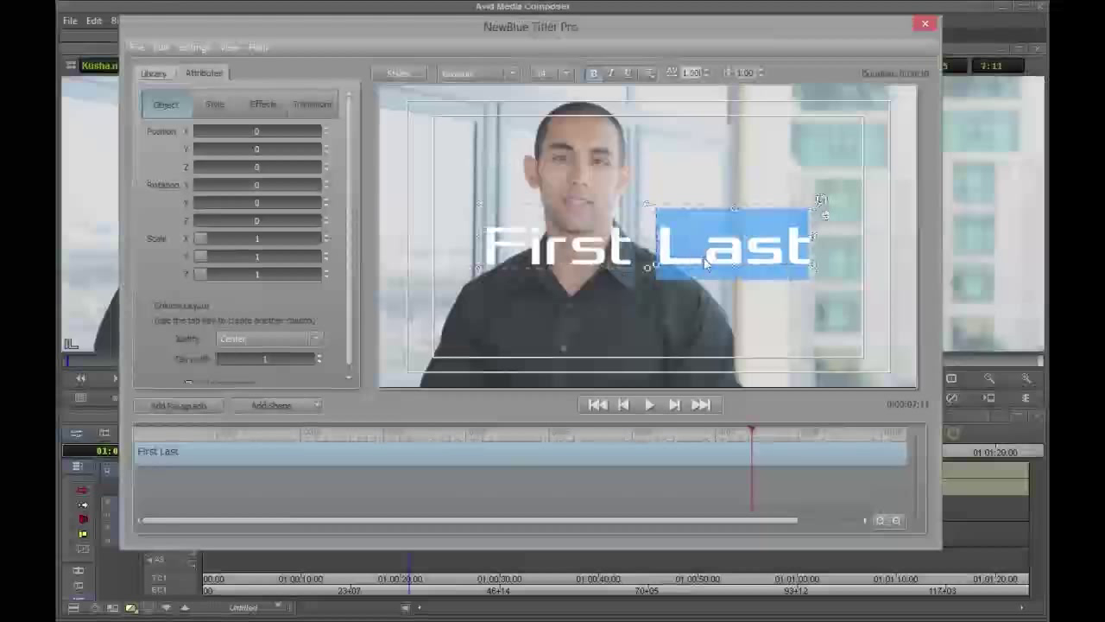
left_click(696, 289)
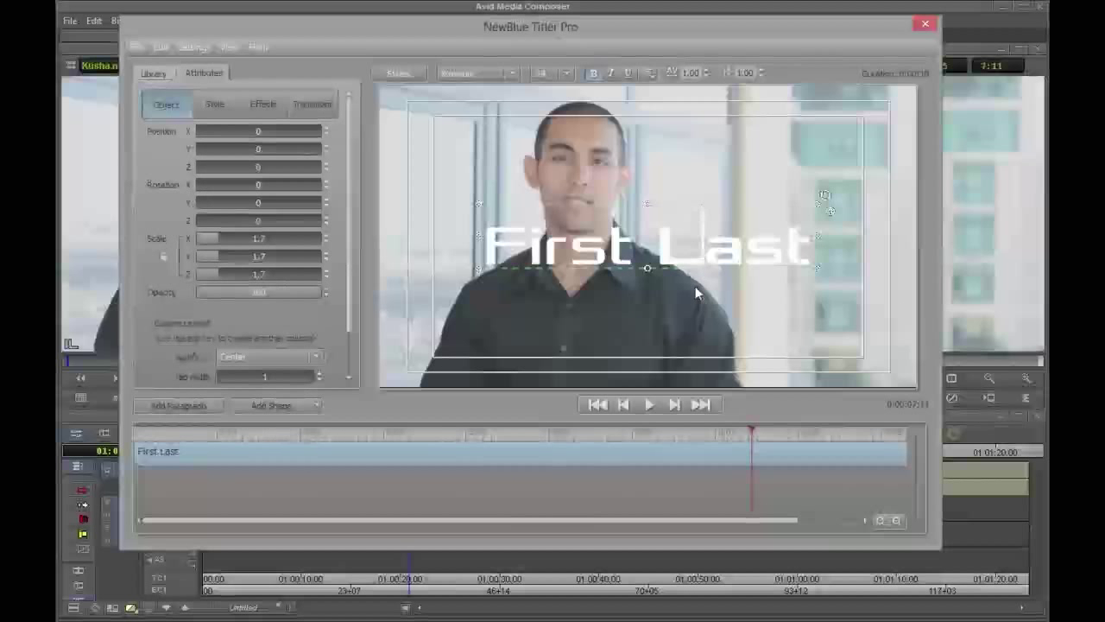
double_click(695, 286)
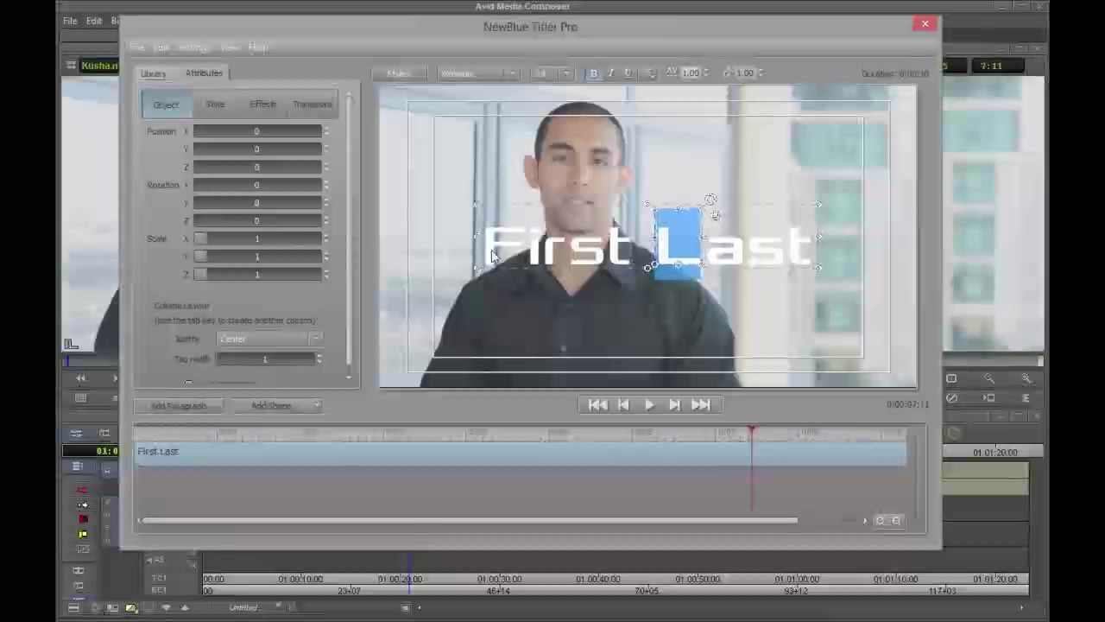
Try kerning 0.15, 0.95 and 0.90 on the F, reset it to 1.00, then enlarge it.
key("Escape")
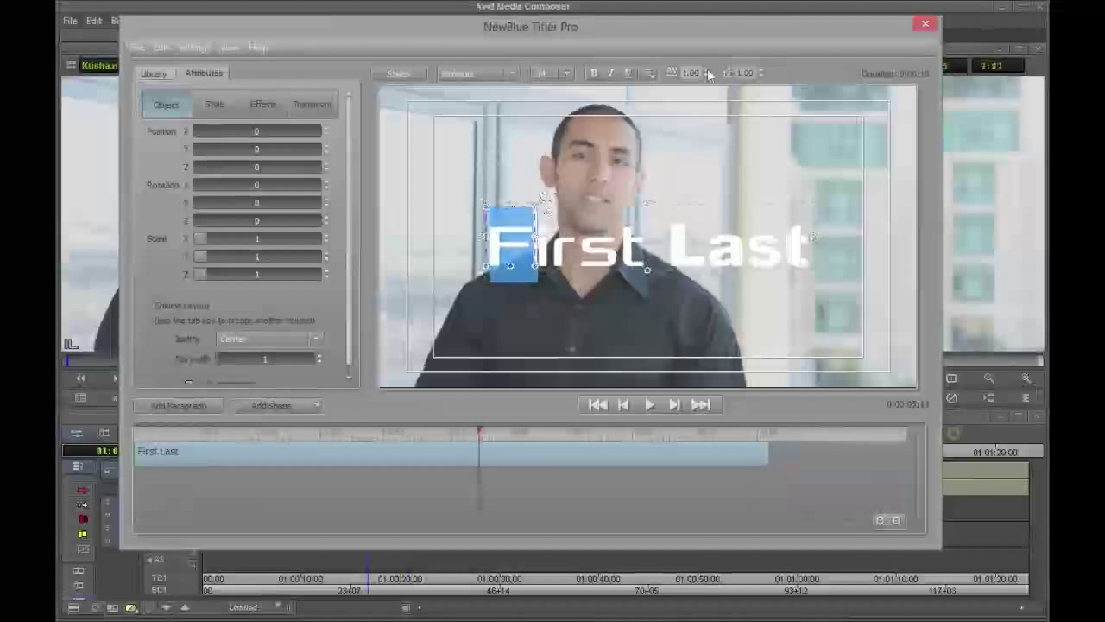
left_click(706, 73)
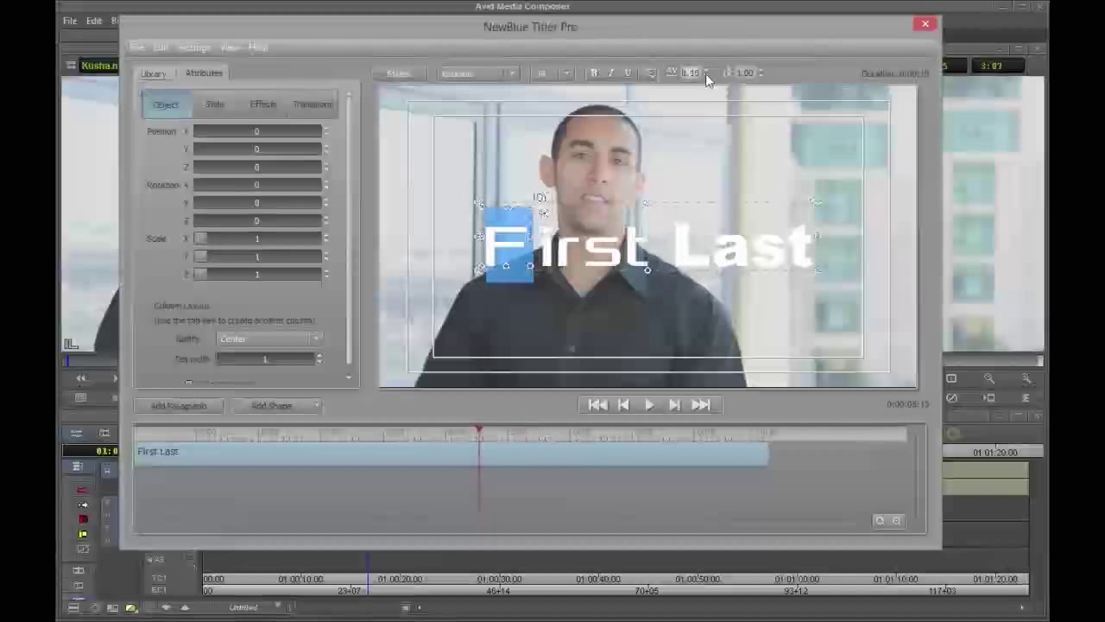
left_click(705, 73)
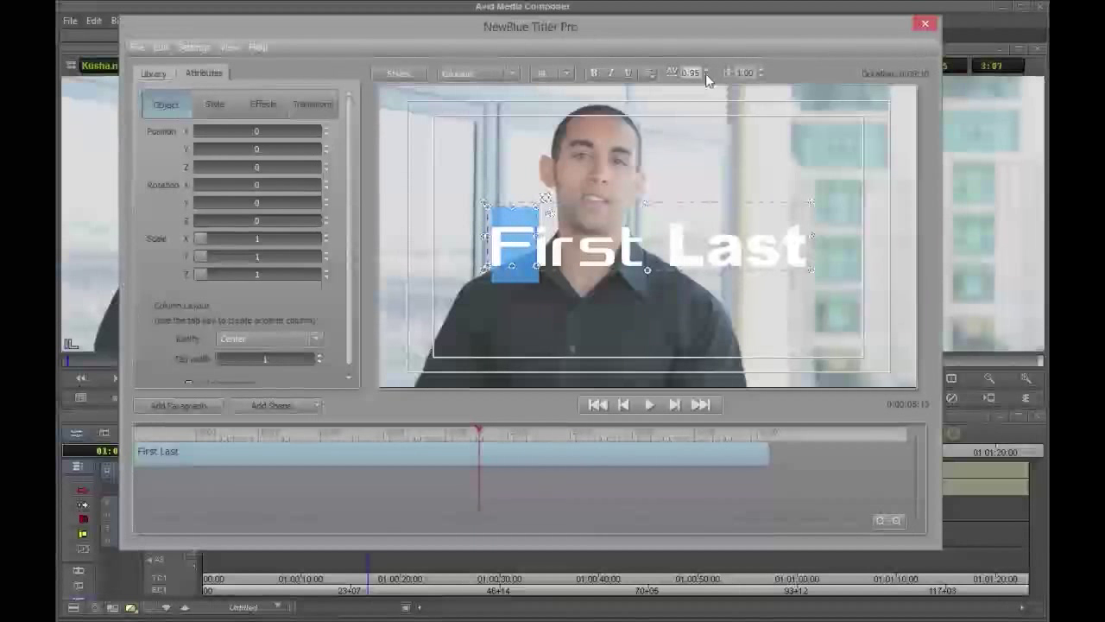
left_click(705, 74)
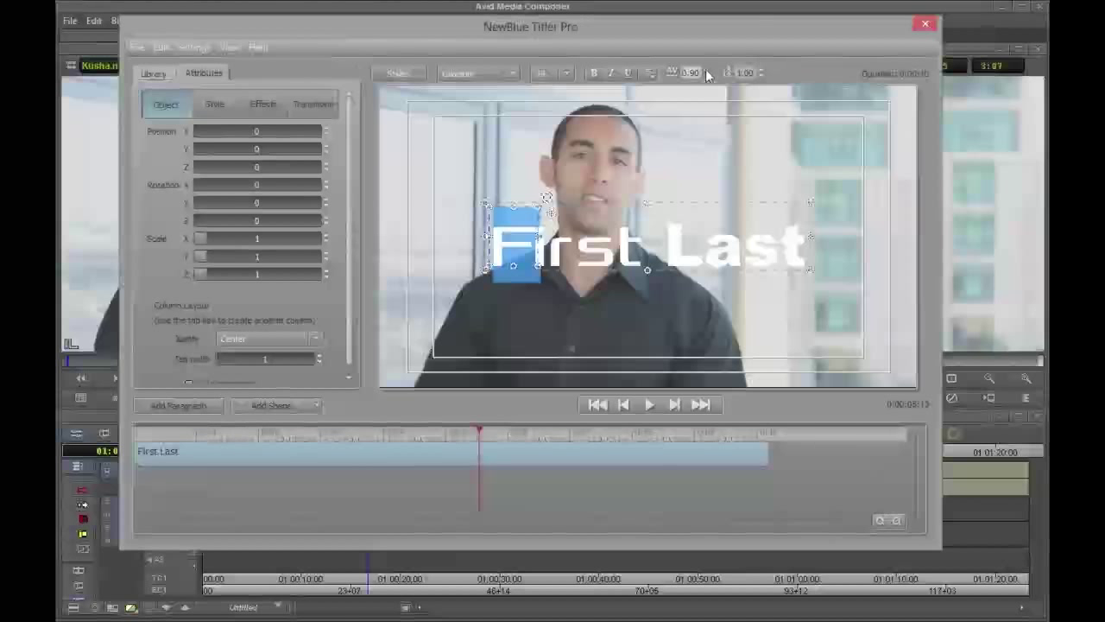
left_click(706, 69)
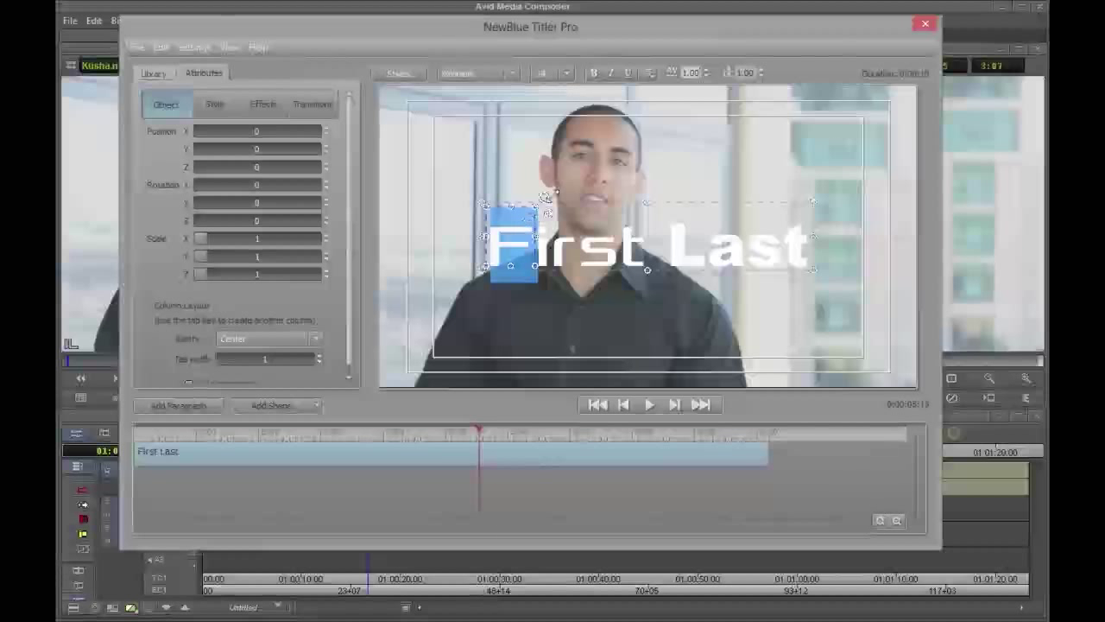
left_click_drag(547, 196, 656, 161)
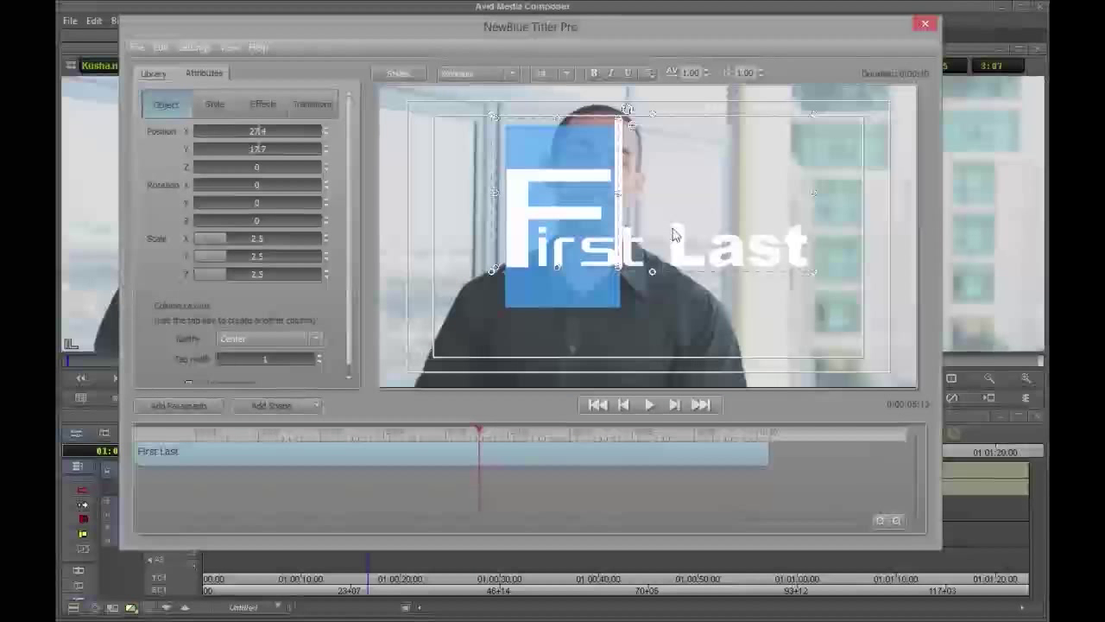
Nudge the blue F block left, select the whole title object, and rotate it in 3D.
left_click_drag(578, 222, 576, 222)
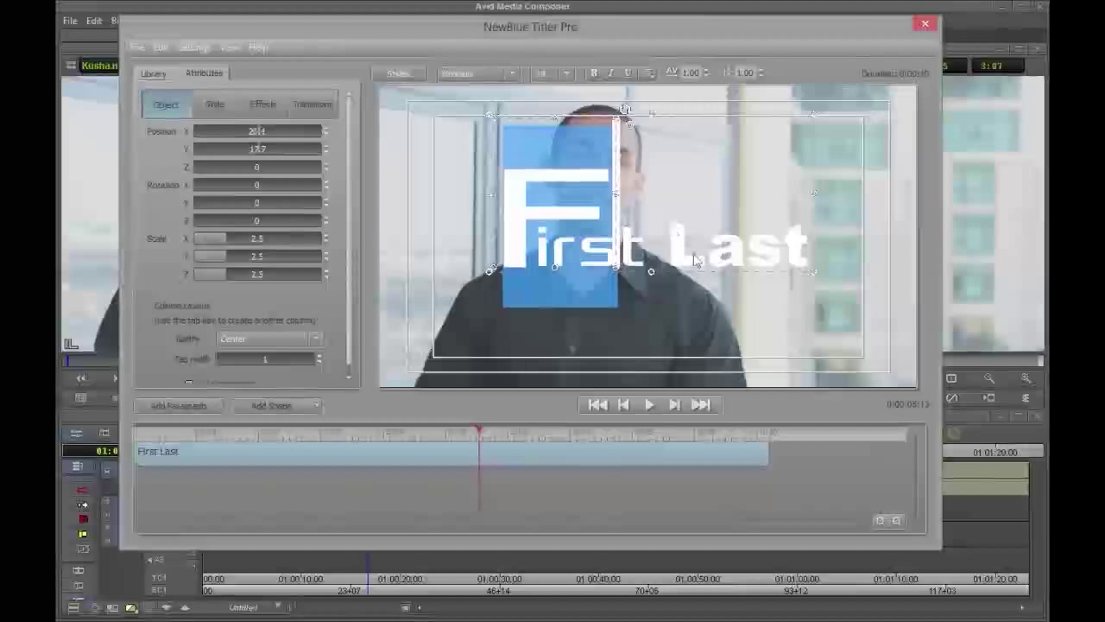
left_click(748, 286)
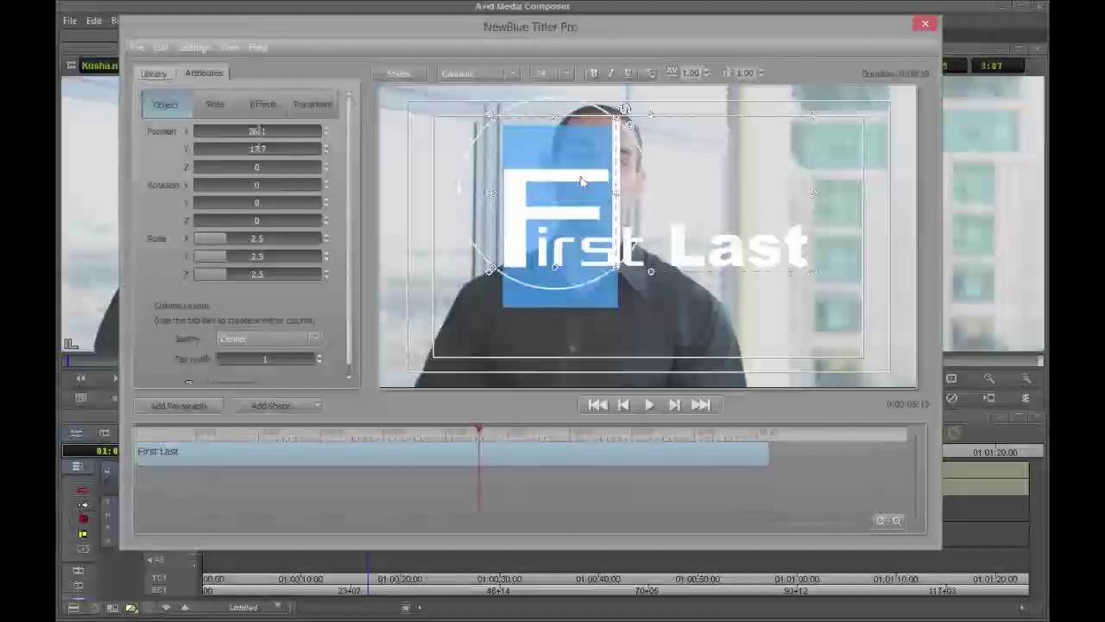
left_click_drag(581, 180, 655, 192)
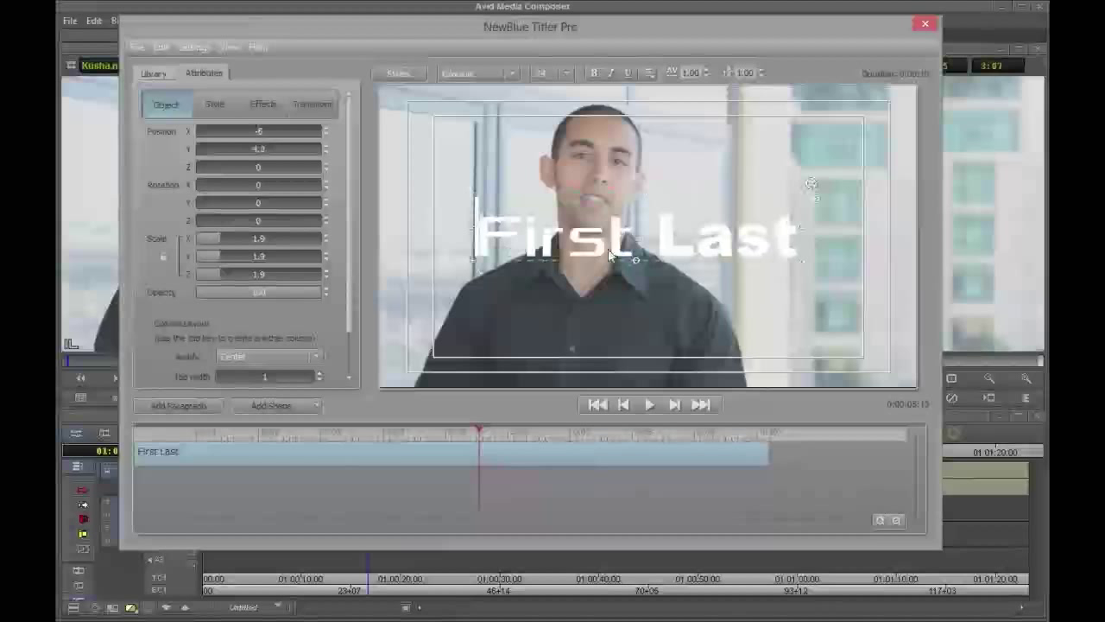
Shift the First Last title up, tilt it in 3D, and show its Style settings.
left_click_drag(609, 253, 607, 249)
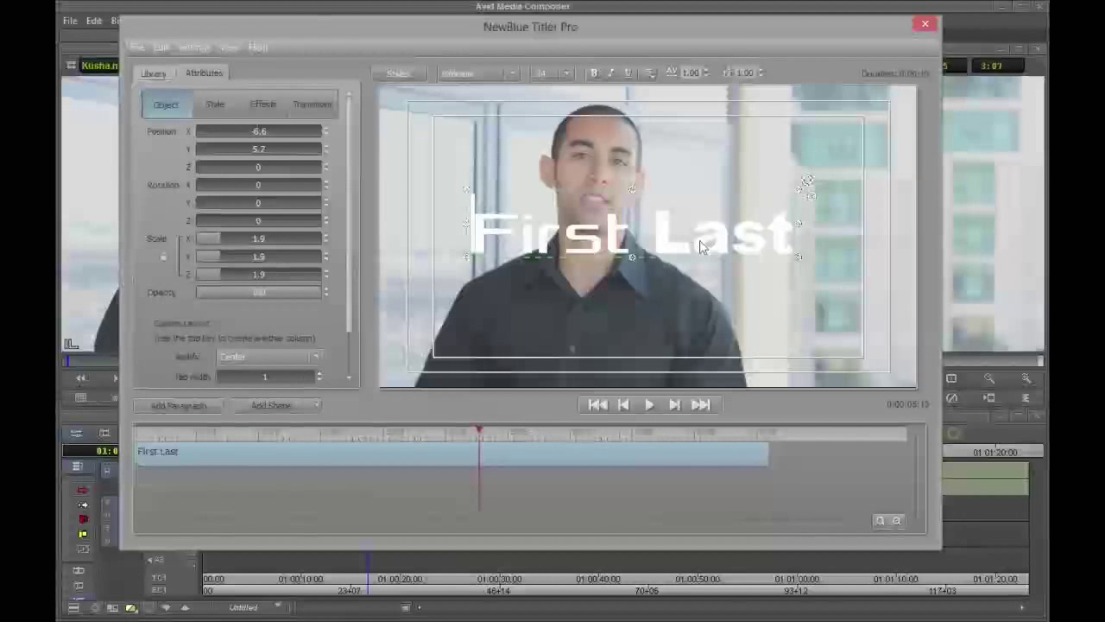
left_click_drag(701, 248, 832, 319)
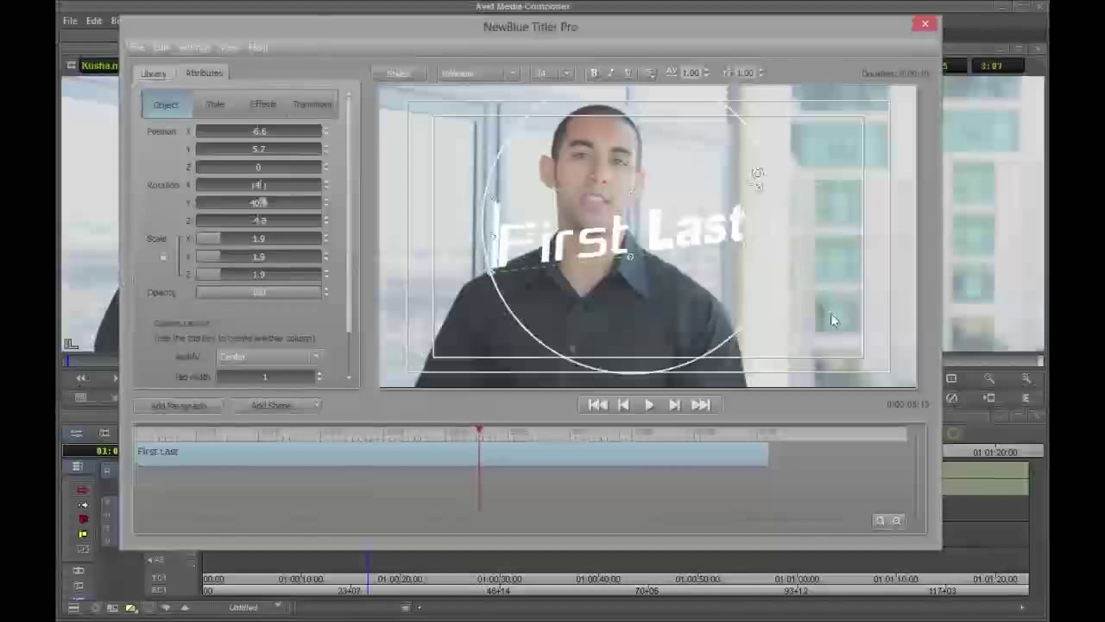
left_click(497, 218)
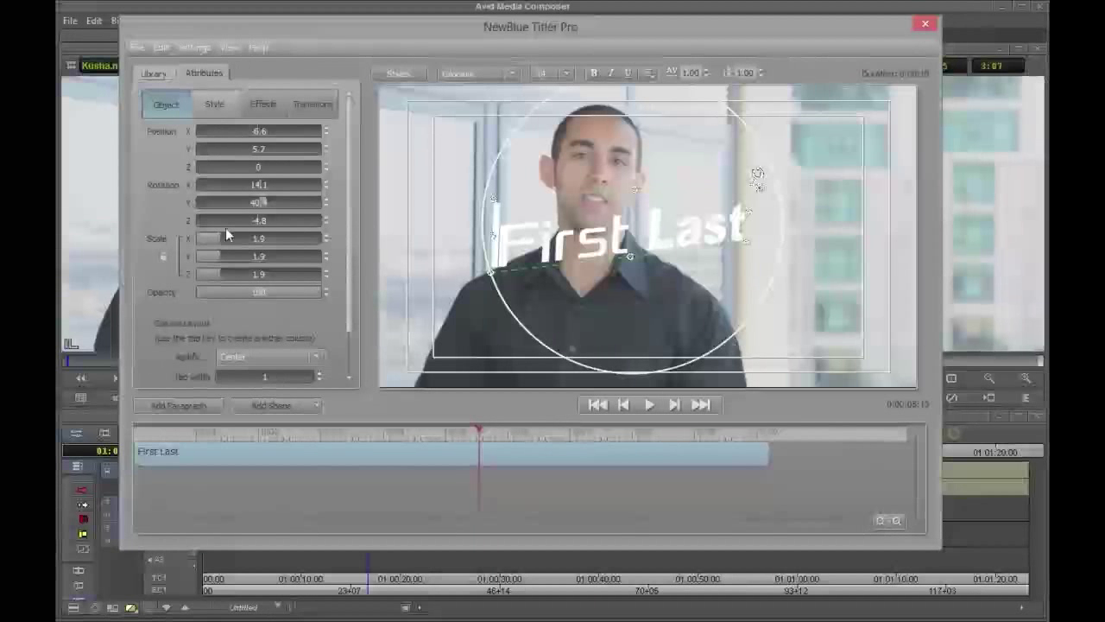
left_click(215, 103)
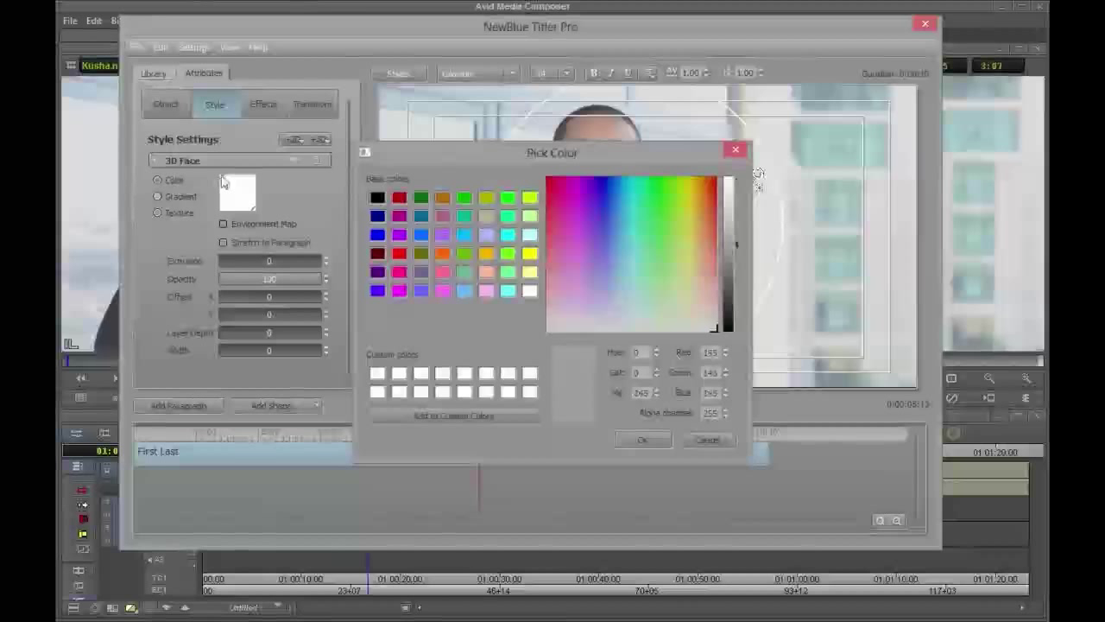
Apply the picked face colour and collapse the 3D Face section.
key("Return")
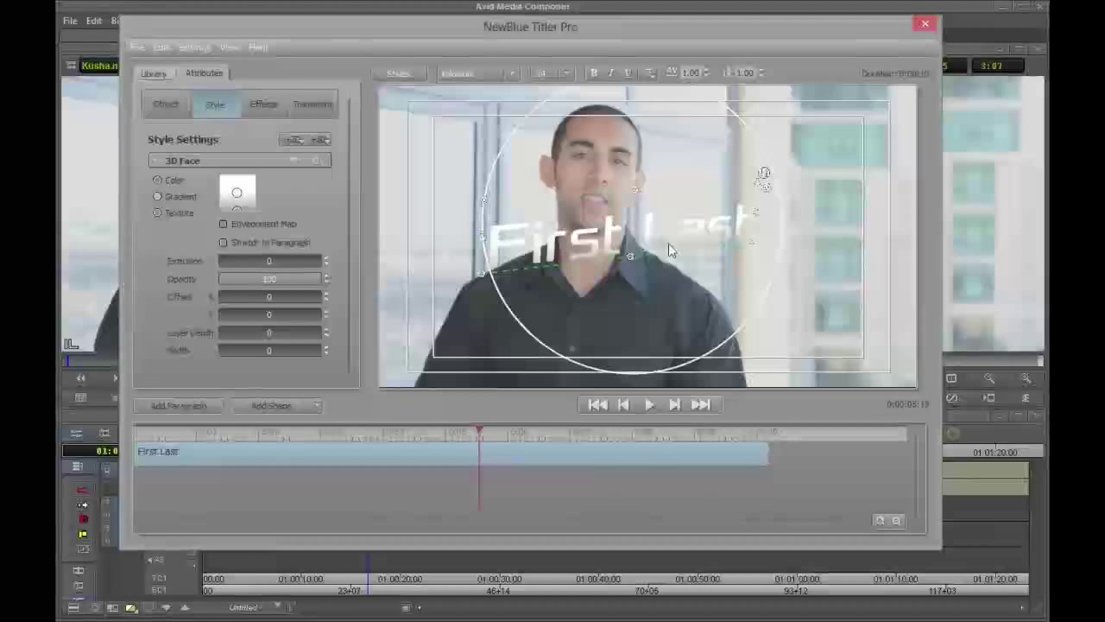
left_click(154, 162)
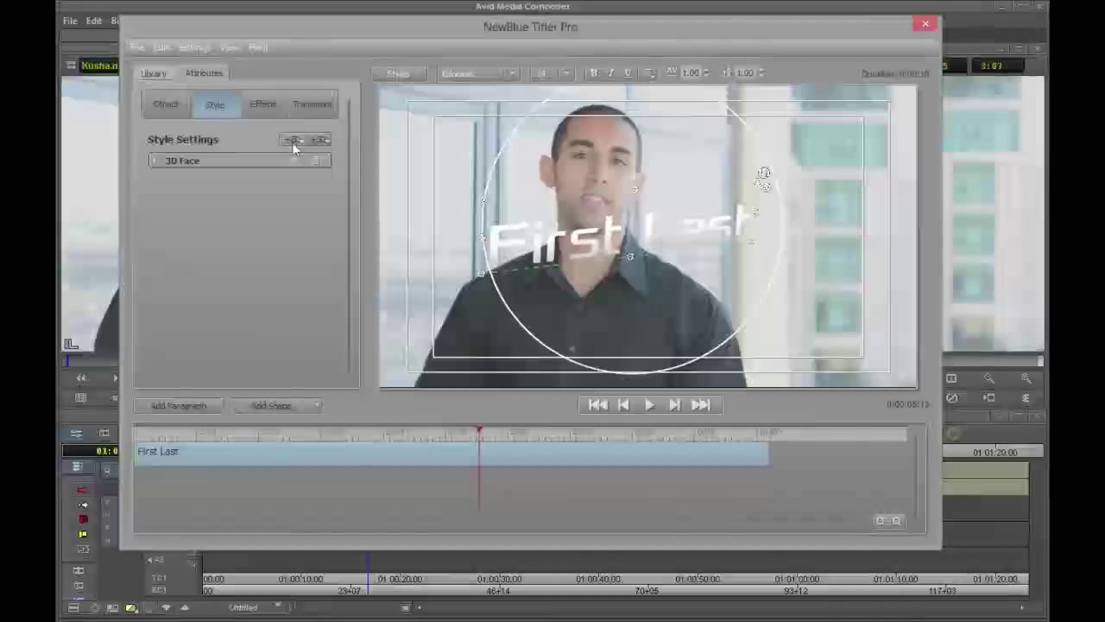
Add a Shadow style layer, lay the title flat again, and start a new line after Last.
left_click(294, 142)
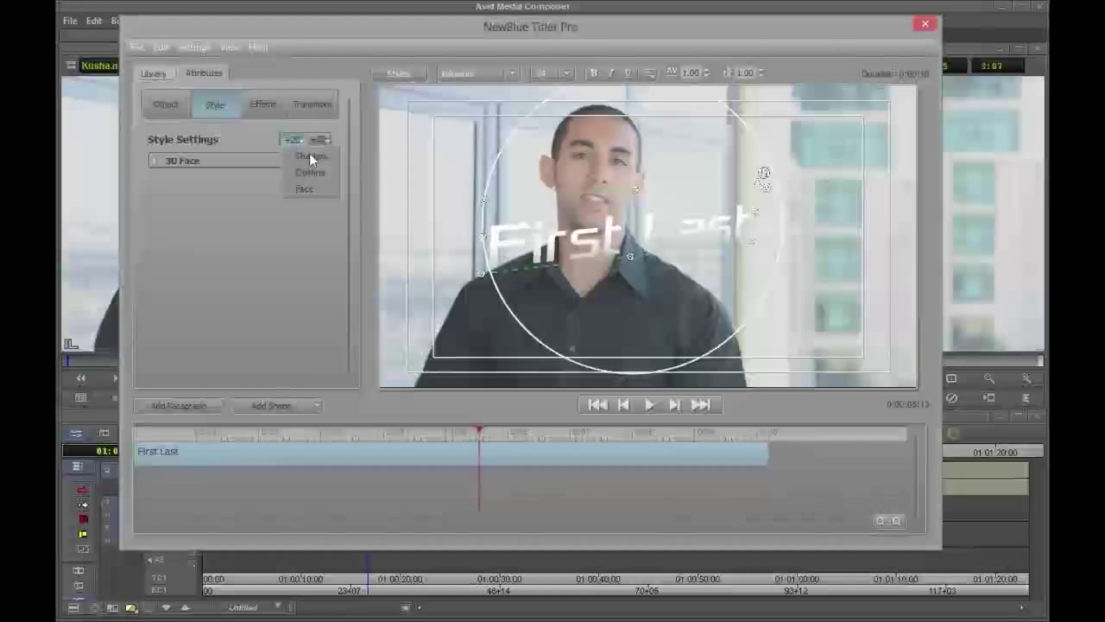
left_click(309, 154)
left_click_drag(638, 241, 620, 221)
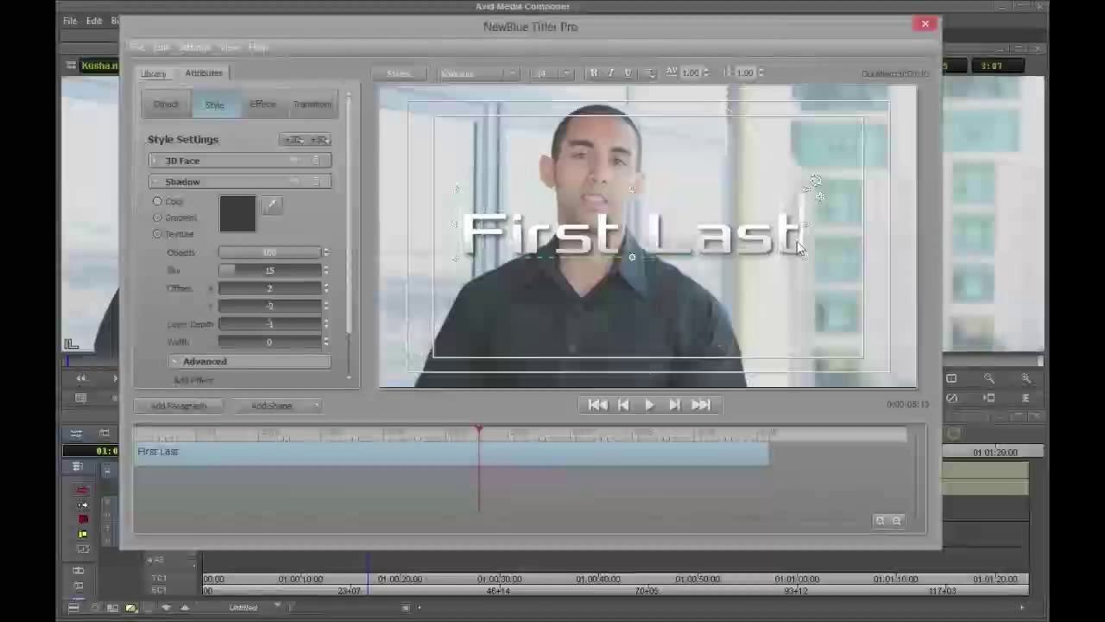
key("Return")
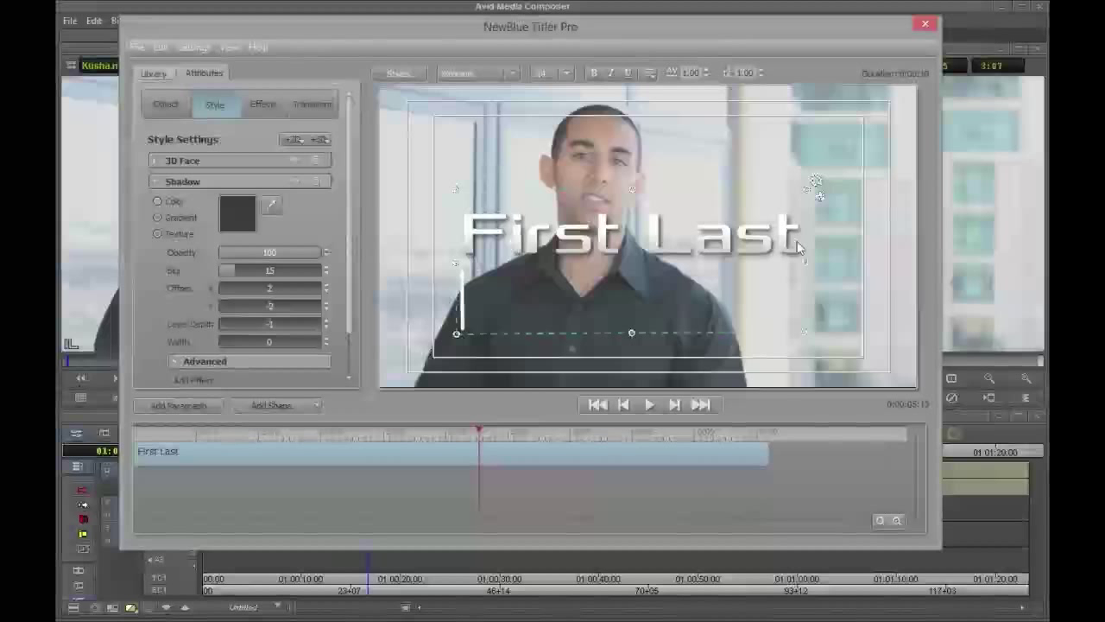
Type 'Title of Position' on the second line and select the word Last.
type("Title of ")
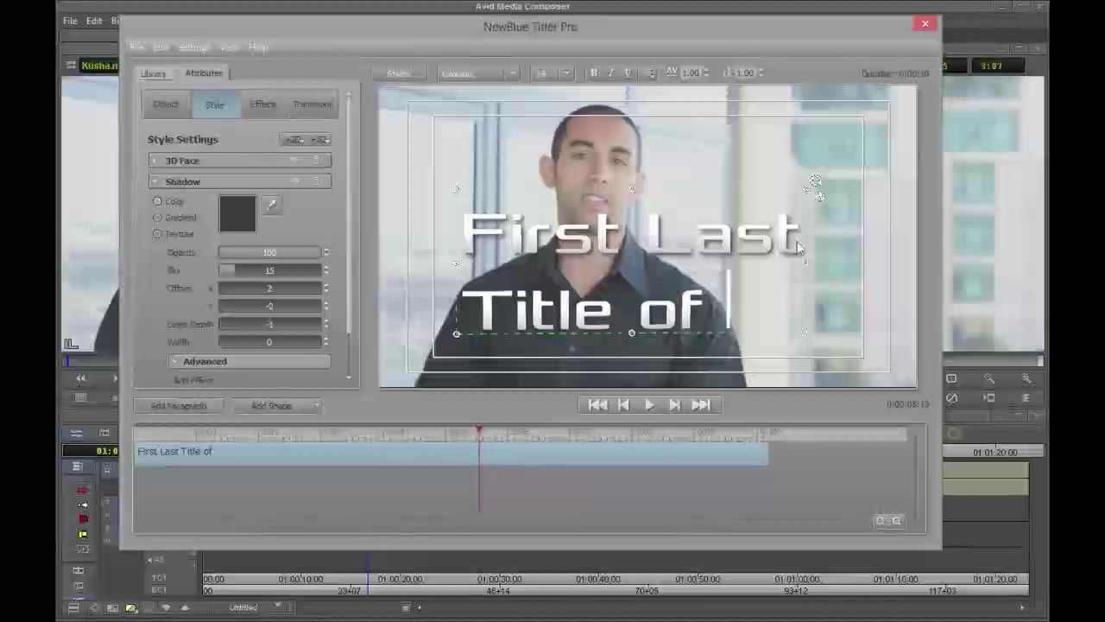
type("Position")
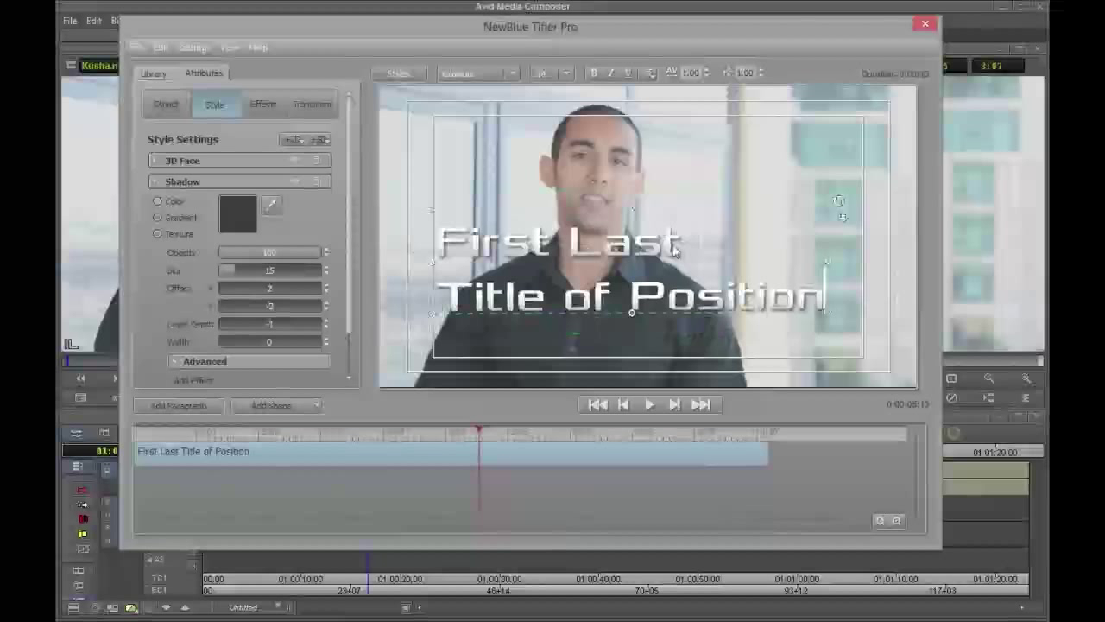
double_click(577, 241)
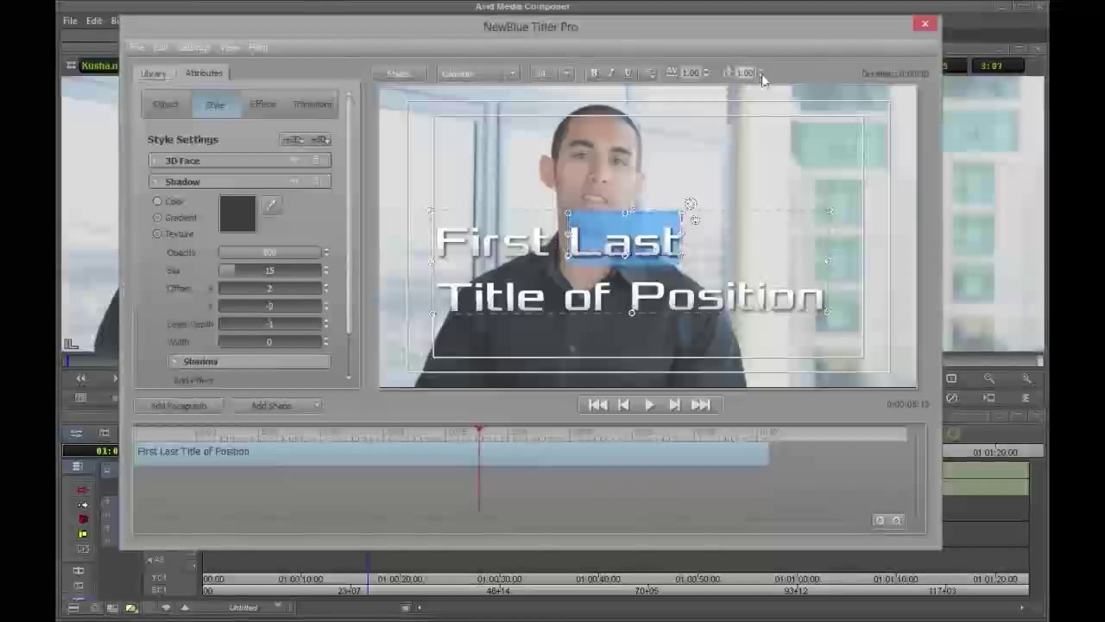
Reduce the leading for Last and move it back level with First.
left_click(761, 74)
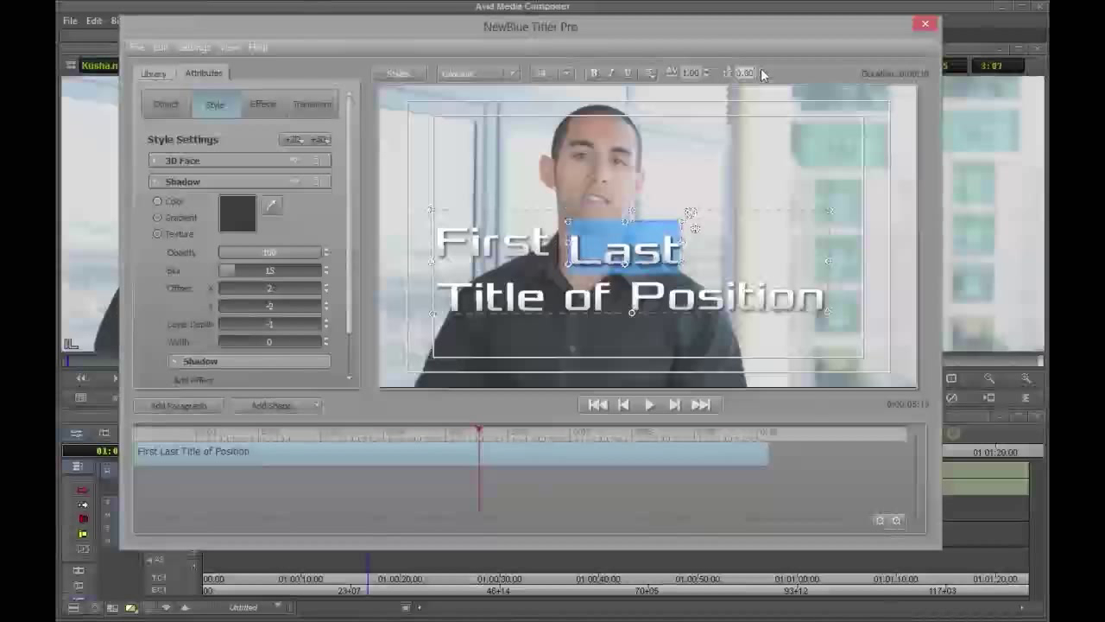
left_click(761, 74)
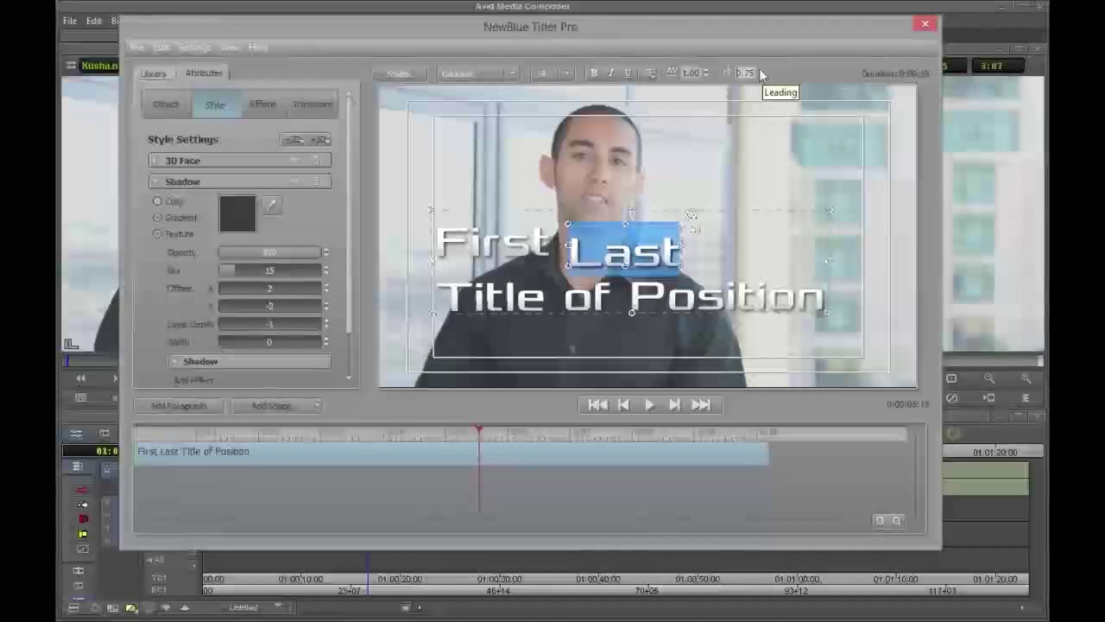
left_click_drag(656, 262, 657, 252)
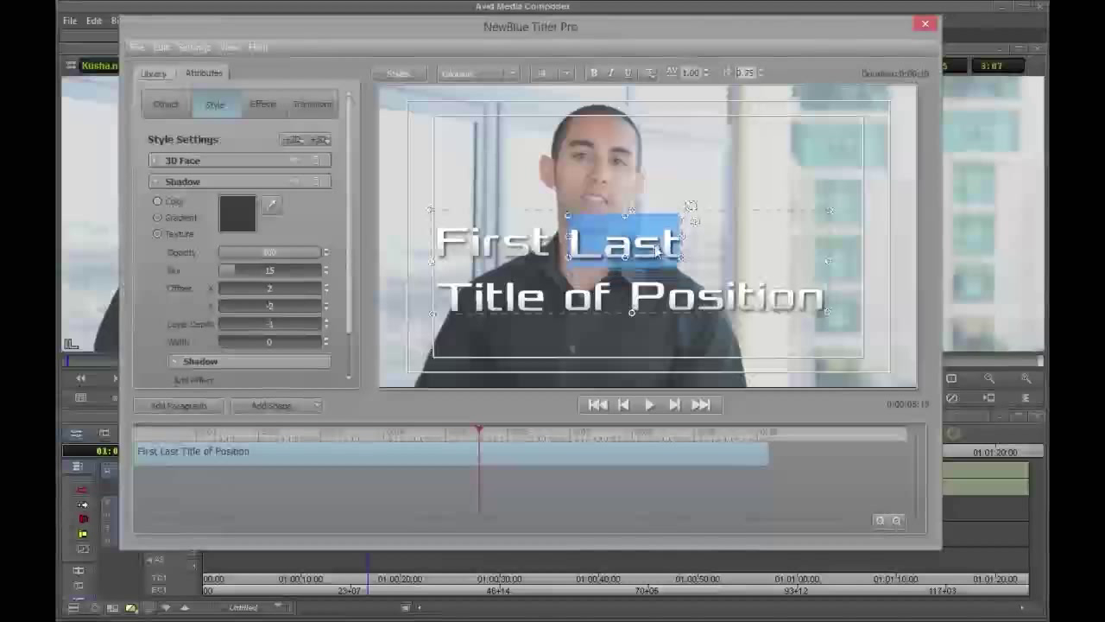
Set the First Last line's leading to 1.30.
left_click(420, 235, "shift")
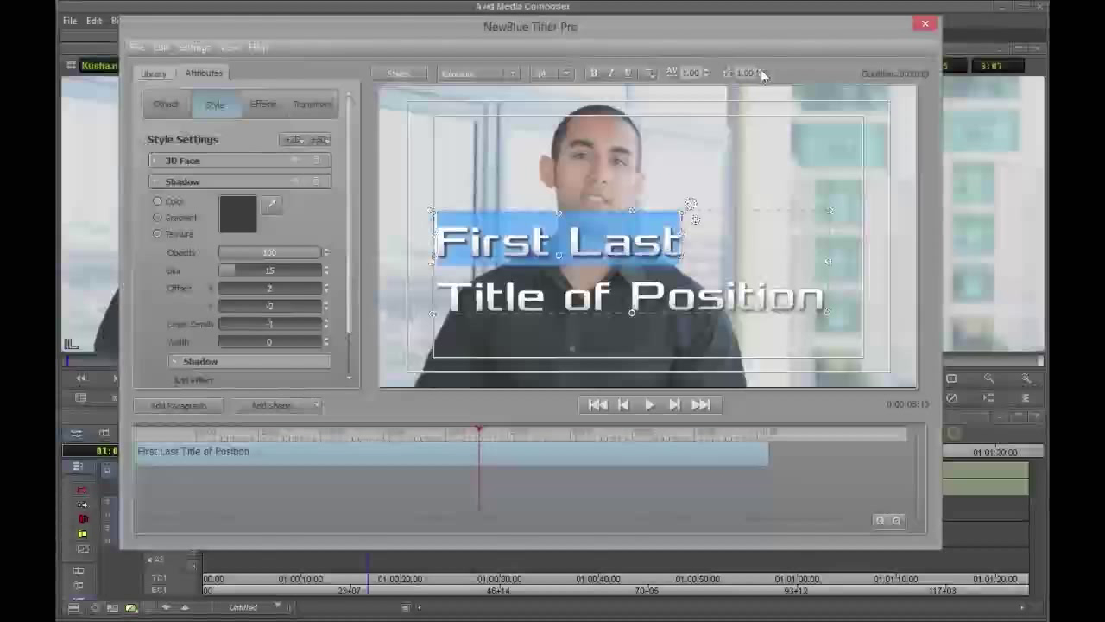
scroll(761, 73, "up", 7)
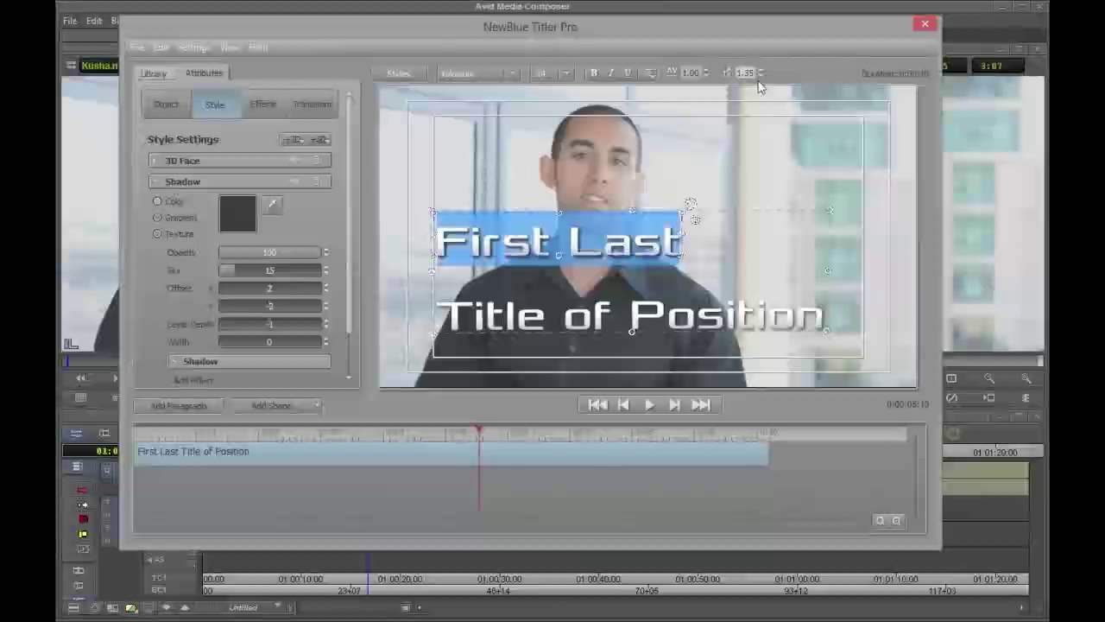
left_click(760, 76)
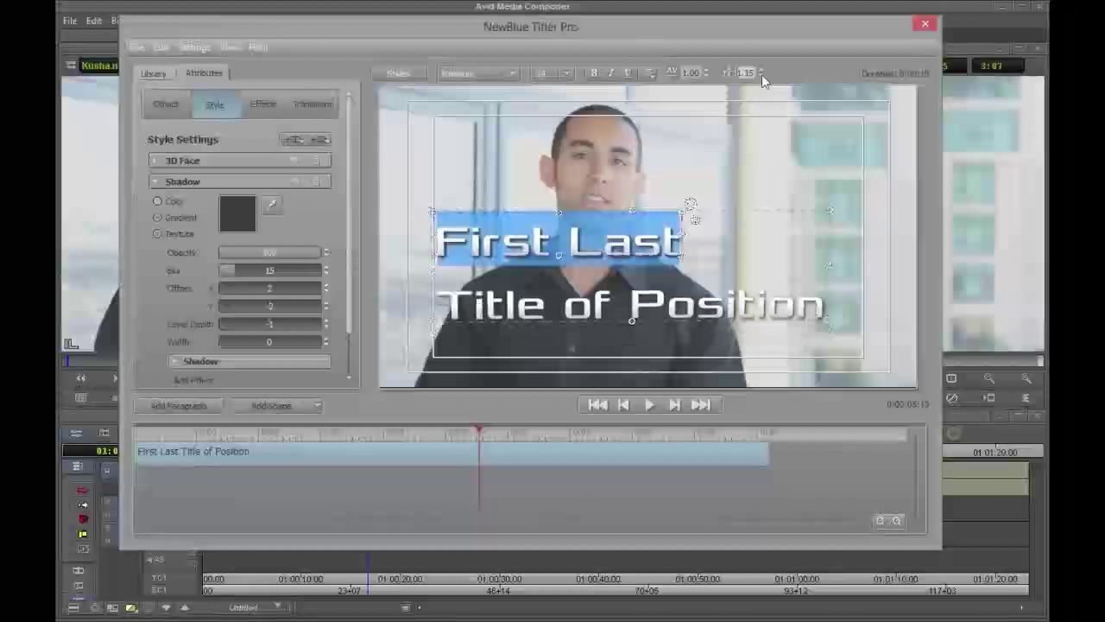
left_click(762, 74)
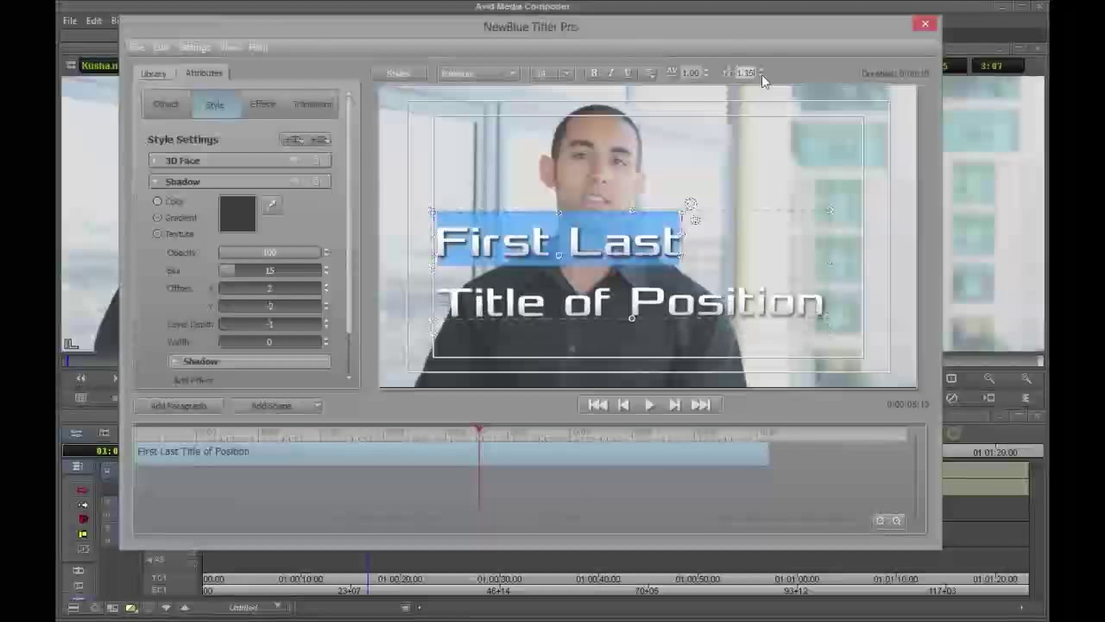
left_click(762, 76)
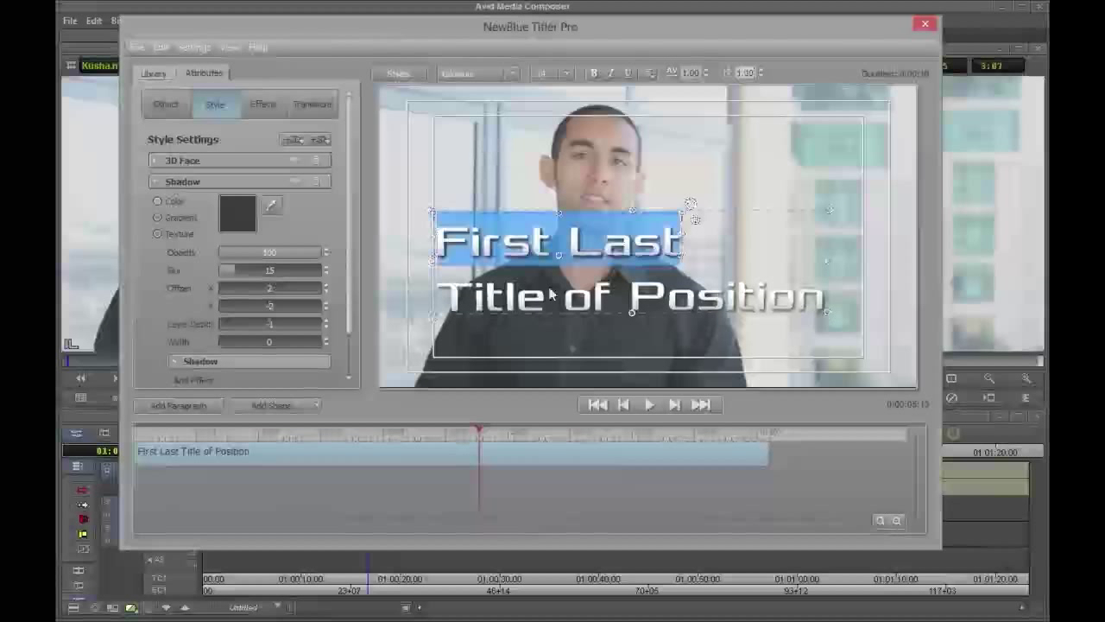
Delete the Title of Position line.
left_click(542, 296)
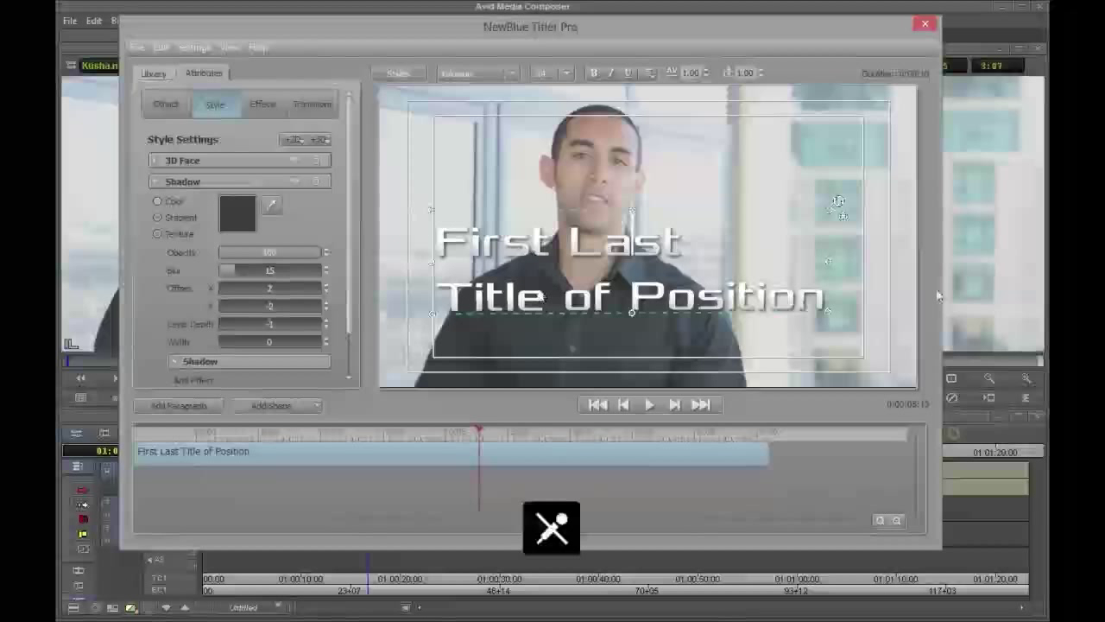
triple_click(825, 298)
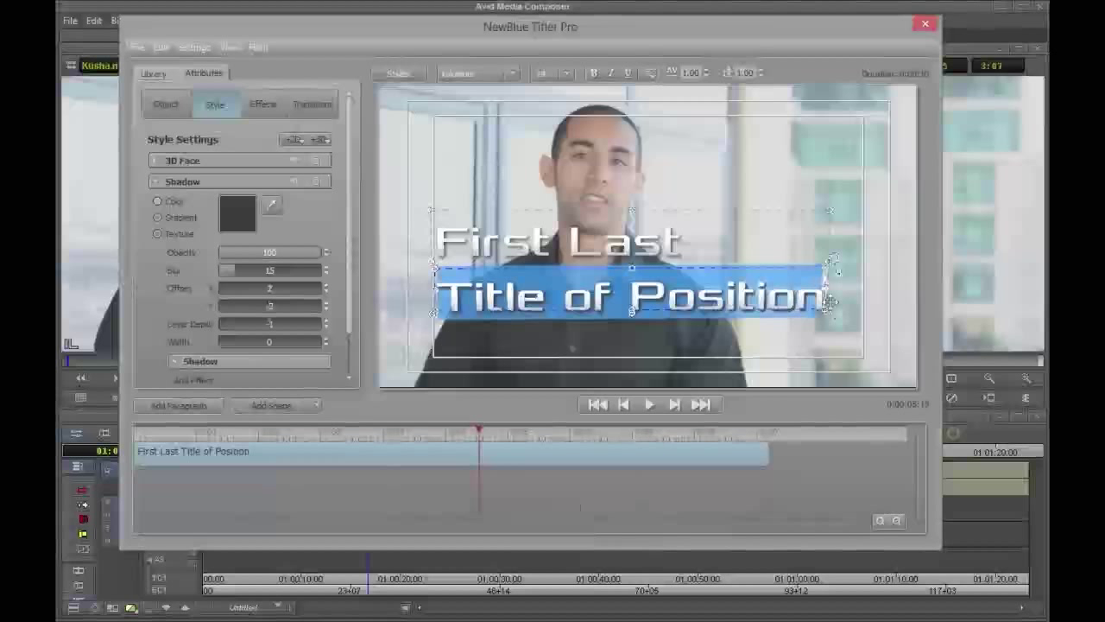
key("BackSpace")
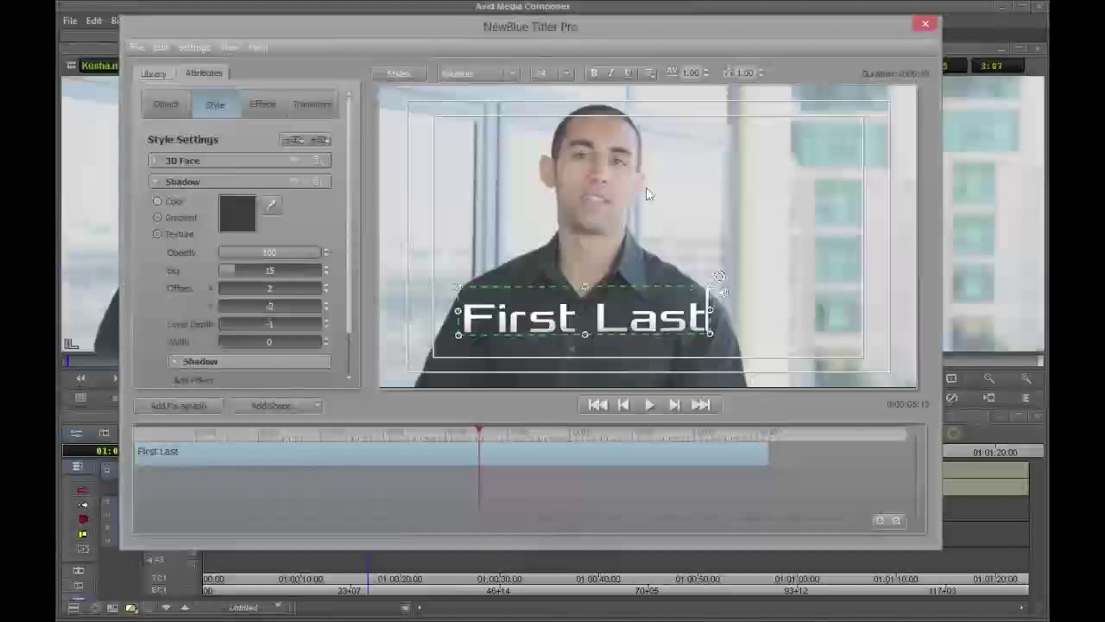
Set the First Last title's Scale back to 1.
left_click(164, 109)
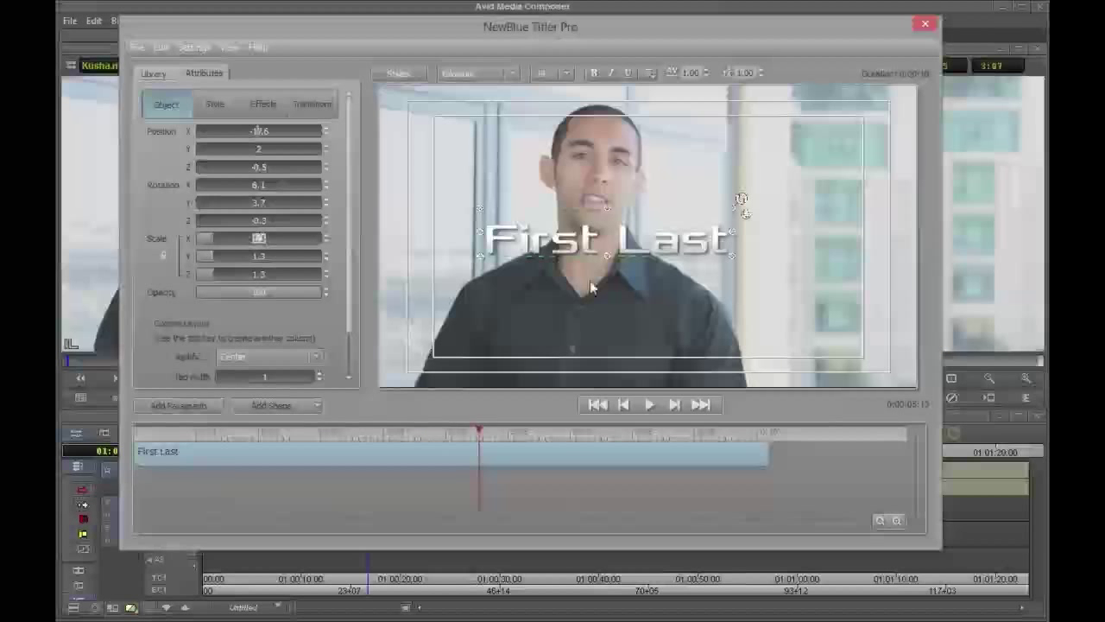
type("1")
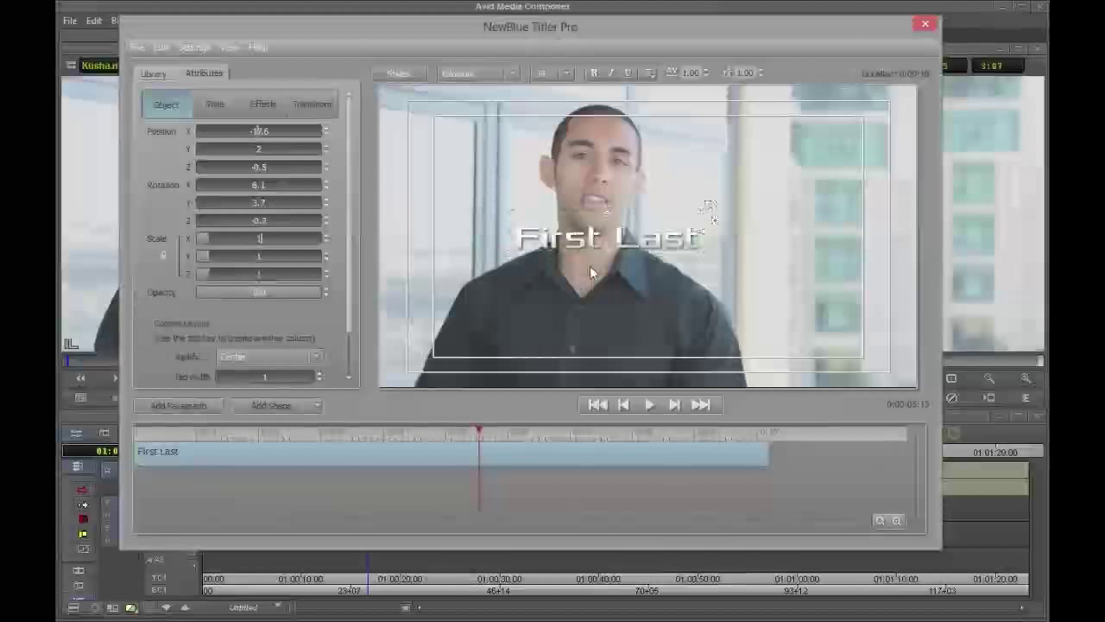
left_click(589, 273)
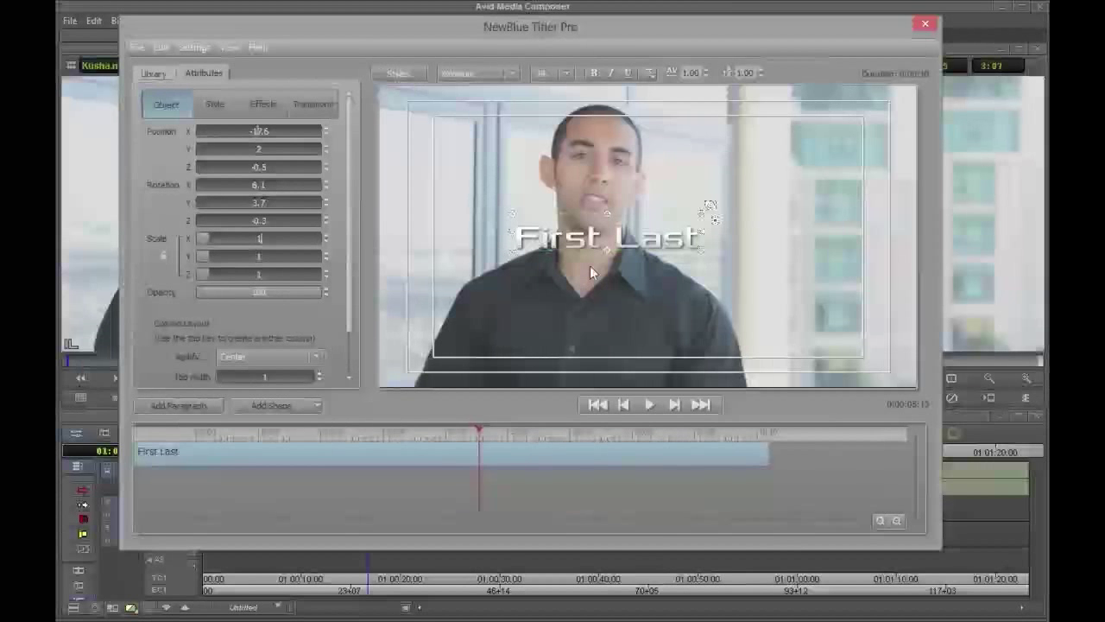
Choose a smaller font size and move First Last down onto the man's chest.
left_click(561, 76)
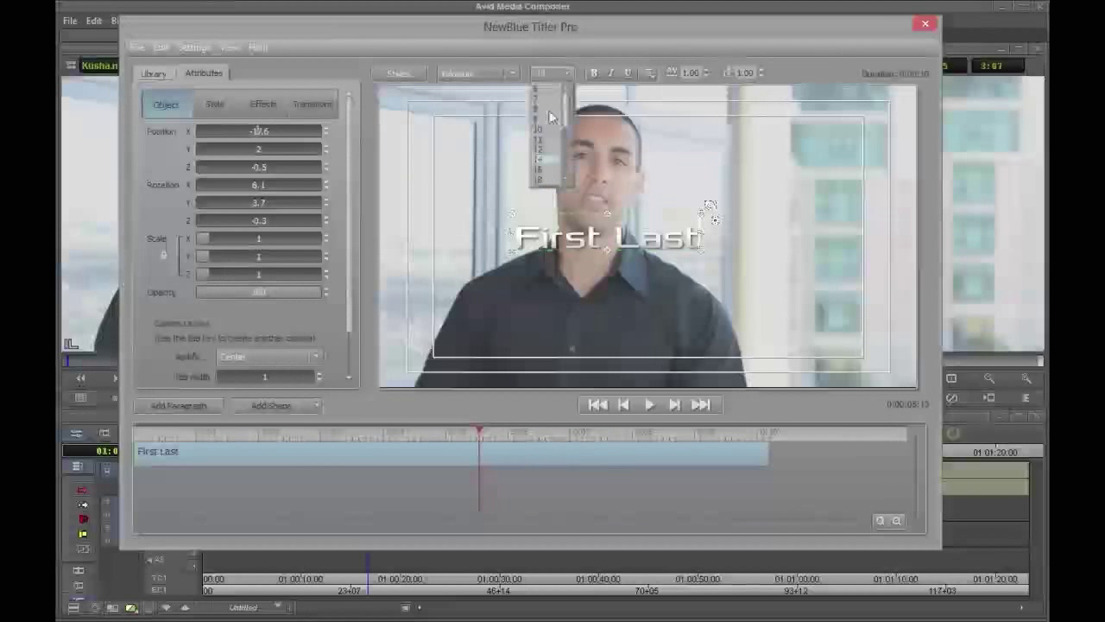
left_click(552, 117)
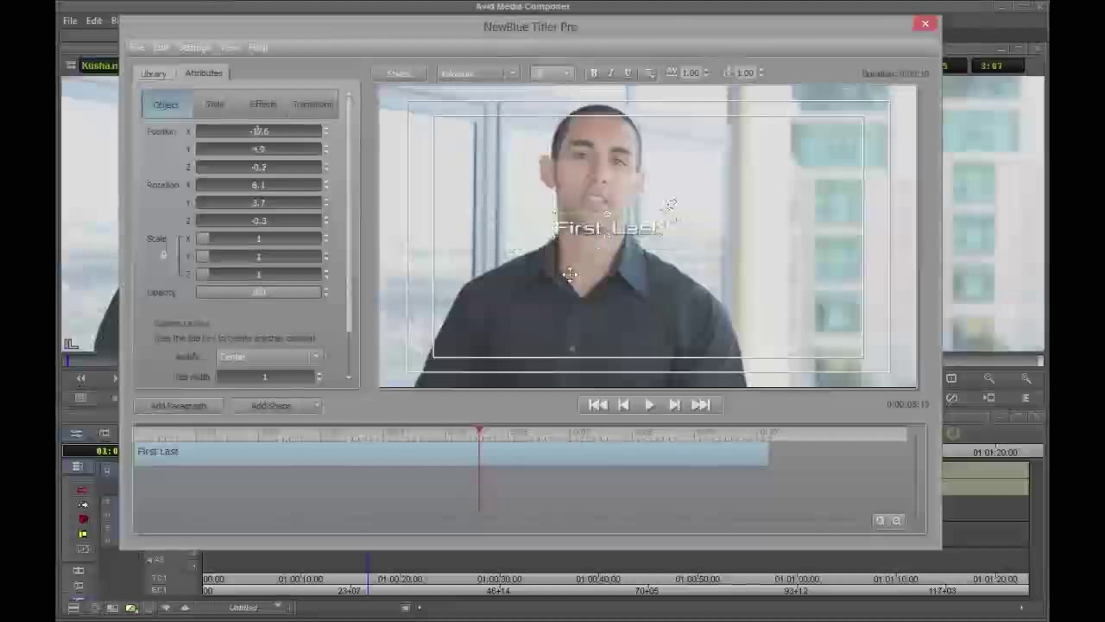
left_click_drag(570, 275, 587, 294)
Copy the First Last title.
right_click(587, 292)
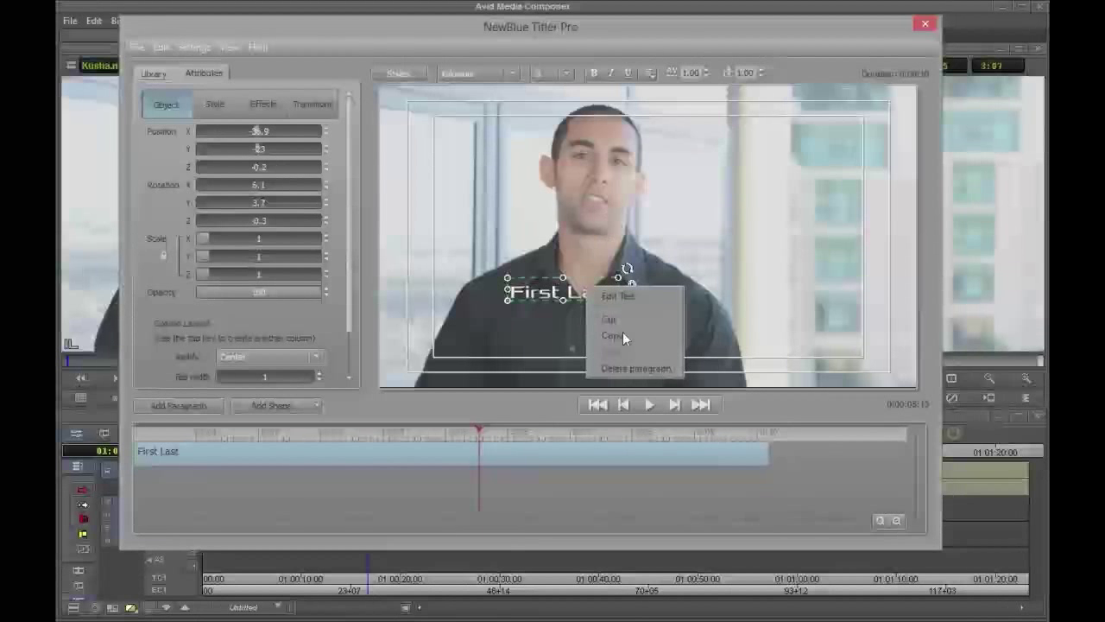
left_click(678, 207)
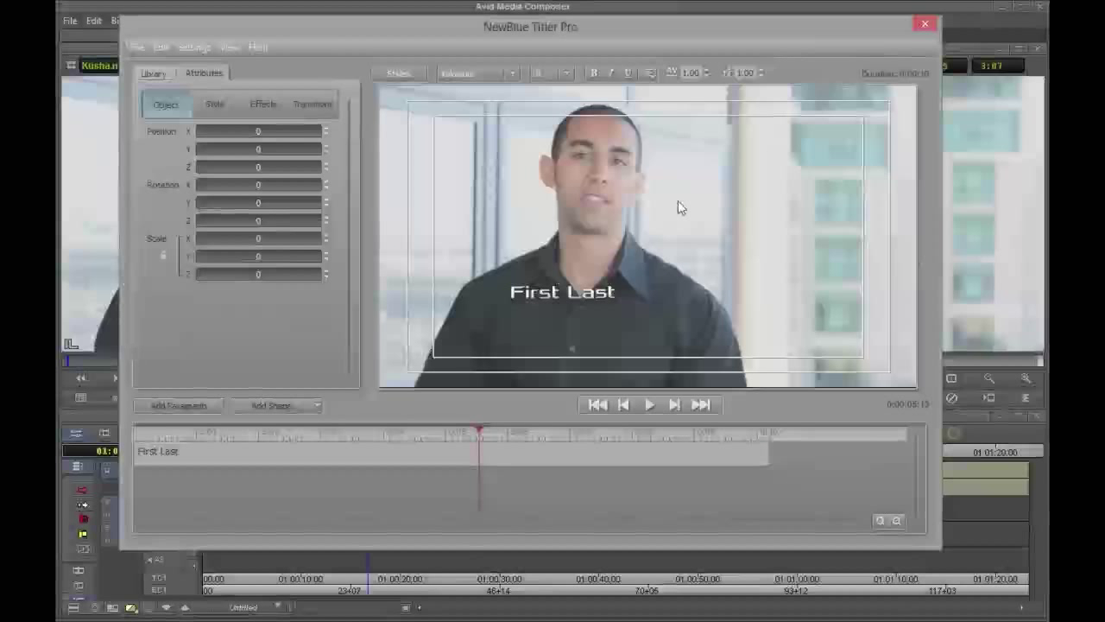
right_click(677, 202)
Paste a duplicate First Last title below the original and shift it slightly right.
left_click(593, 296)
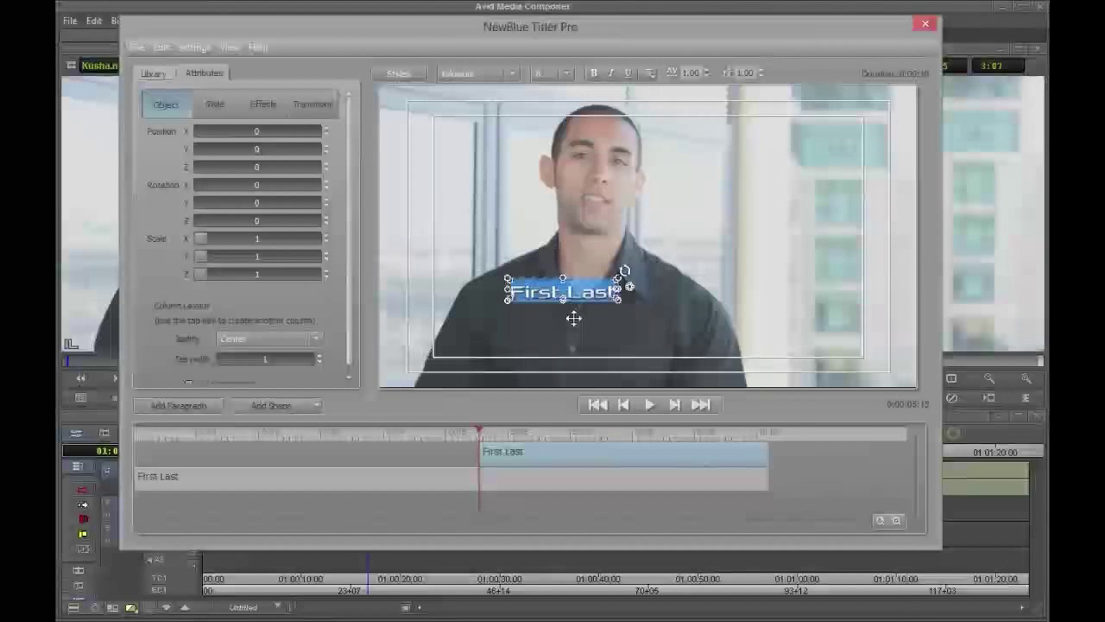
key("ctrl+v")
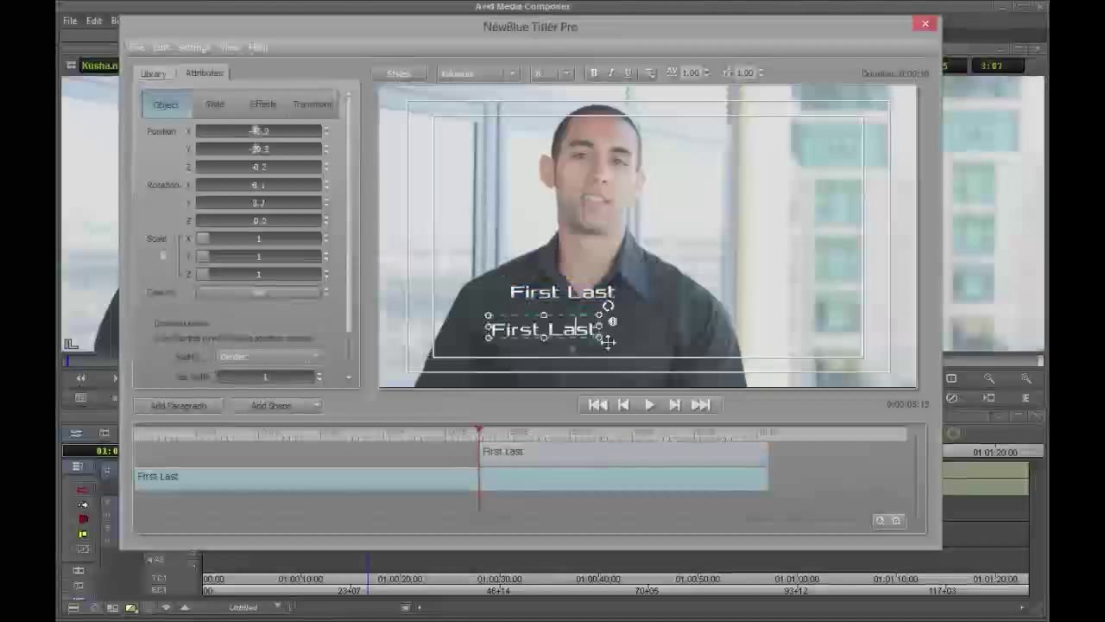
left_click_drag(608, 342, 624, 344)
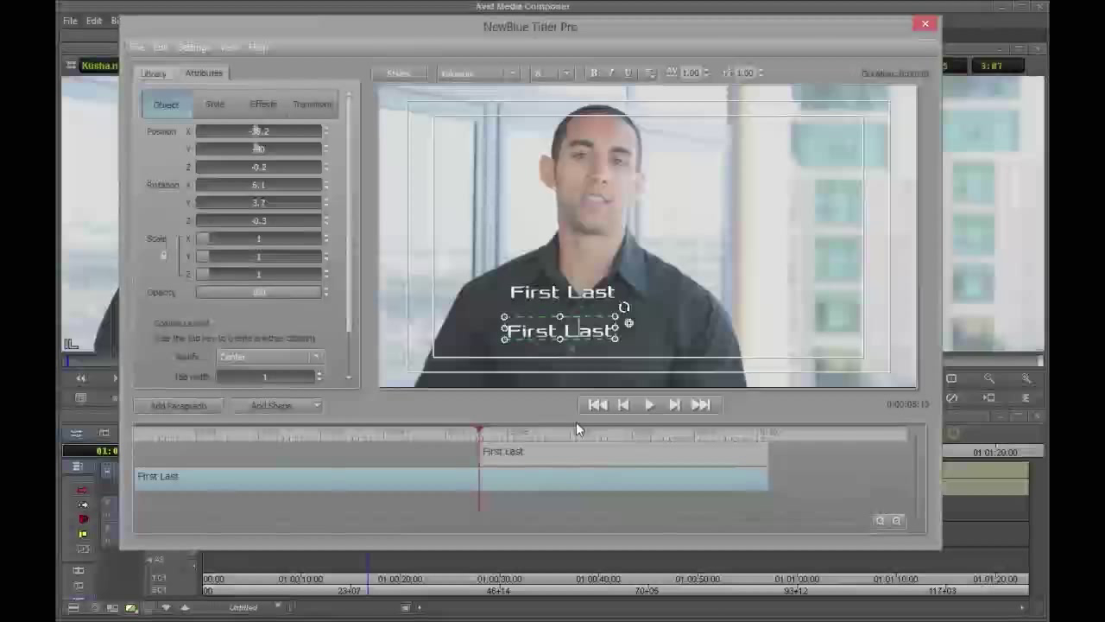
left_click(481, 454)
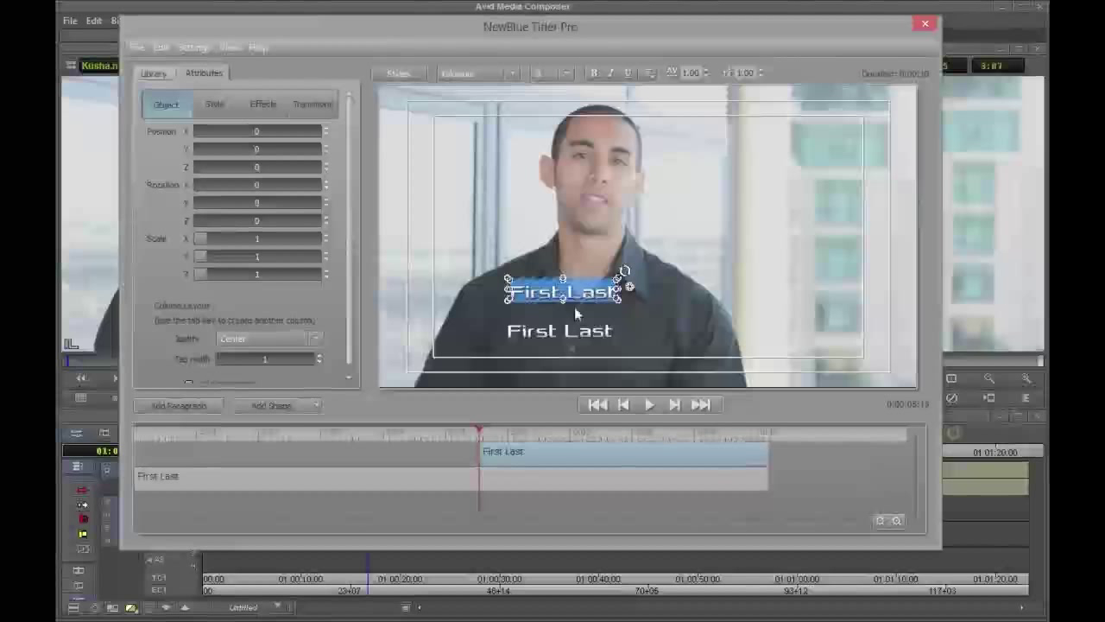
Preview the titles, retype the copy as 'Title of Position', and move it below First Last.
key("space")
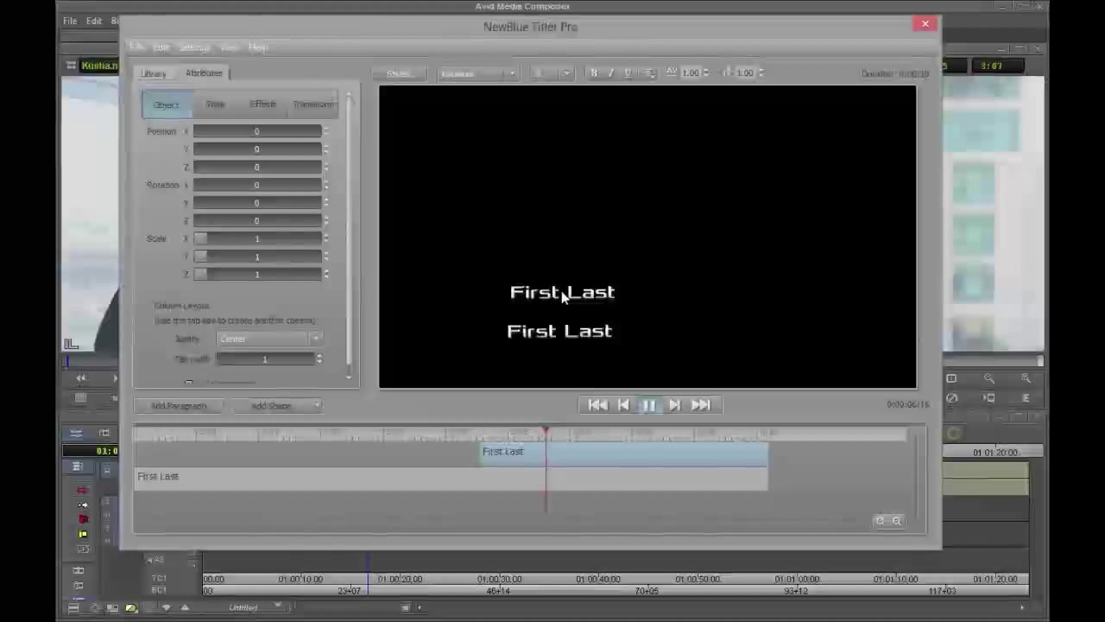
key("space")
type("Title r")
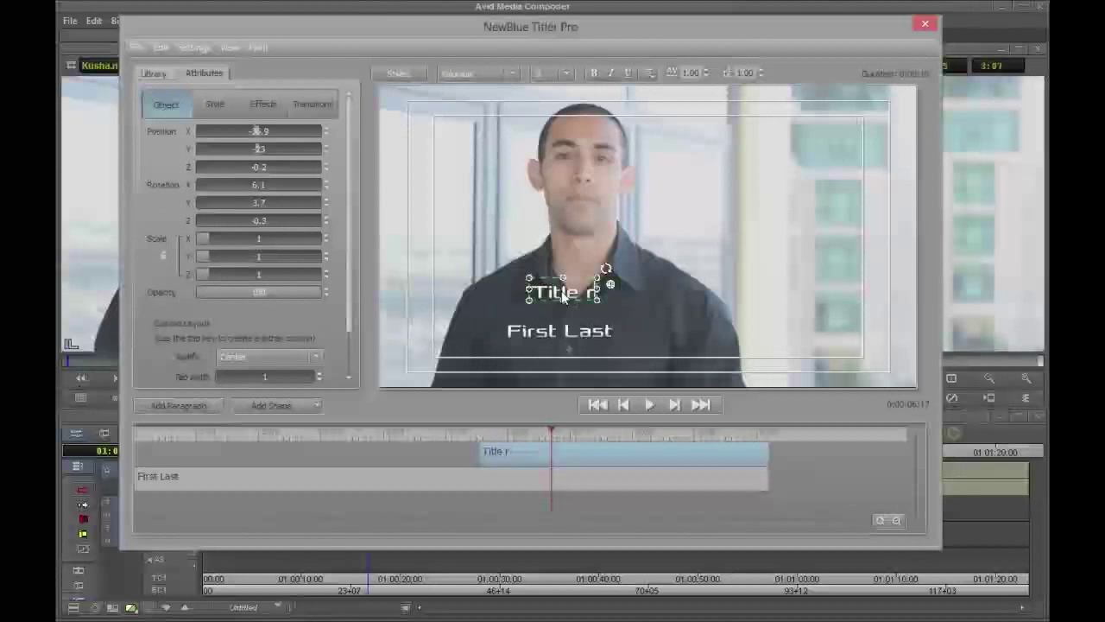
key("BackSpace")
type("of")
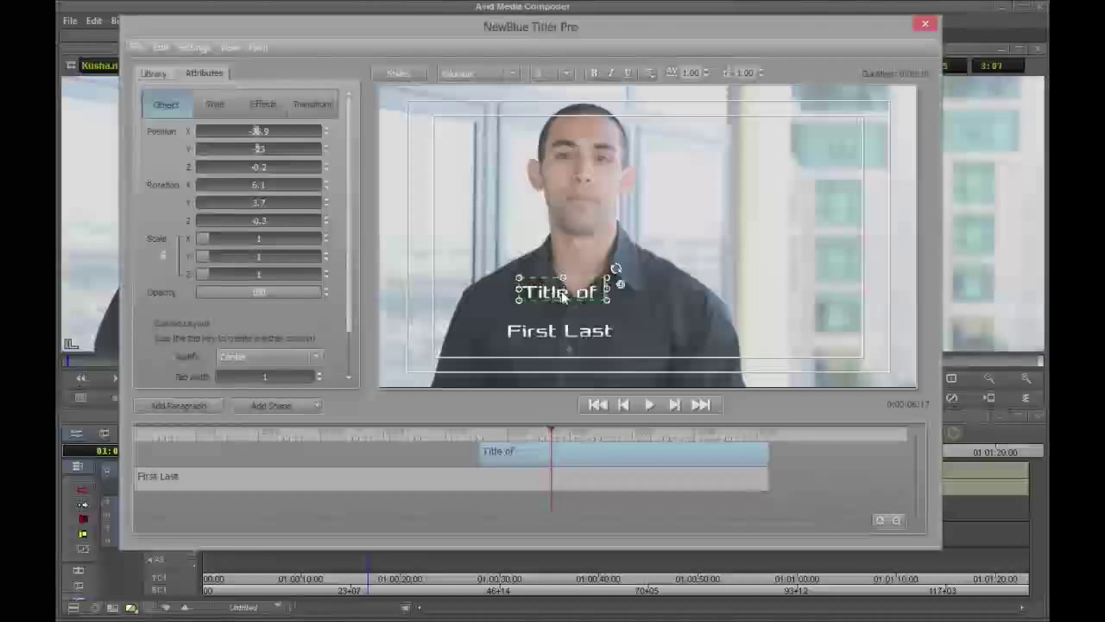
type(" Position")
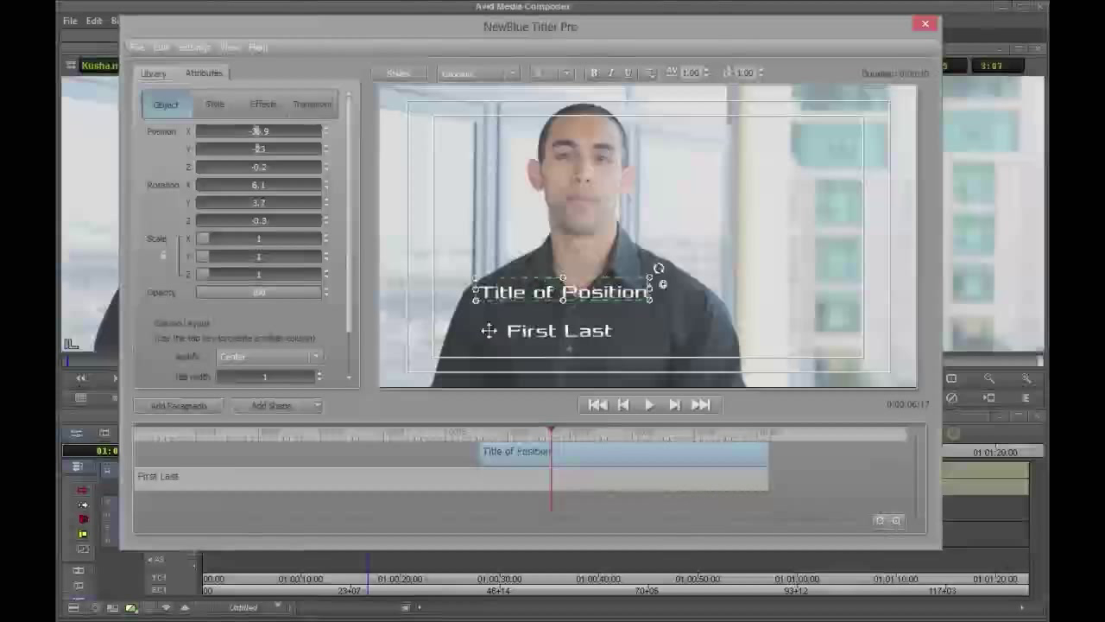
left_click_drag(606, 279, 569, 331)
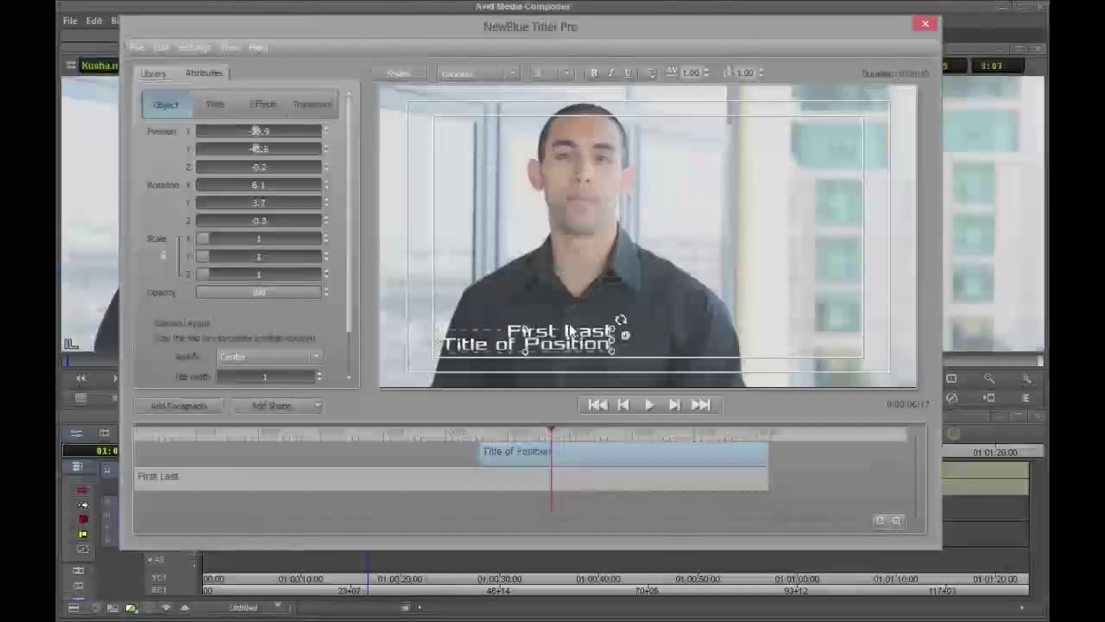
Move First Last closer above Title of Position and enlarge it to 1.3 scale.
left_click(507, 303)
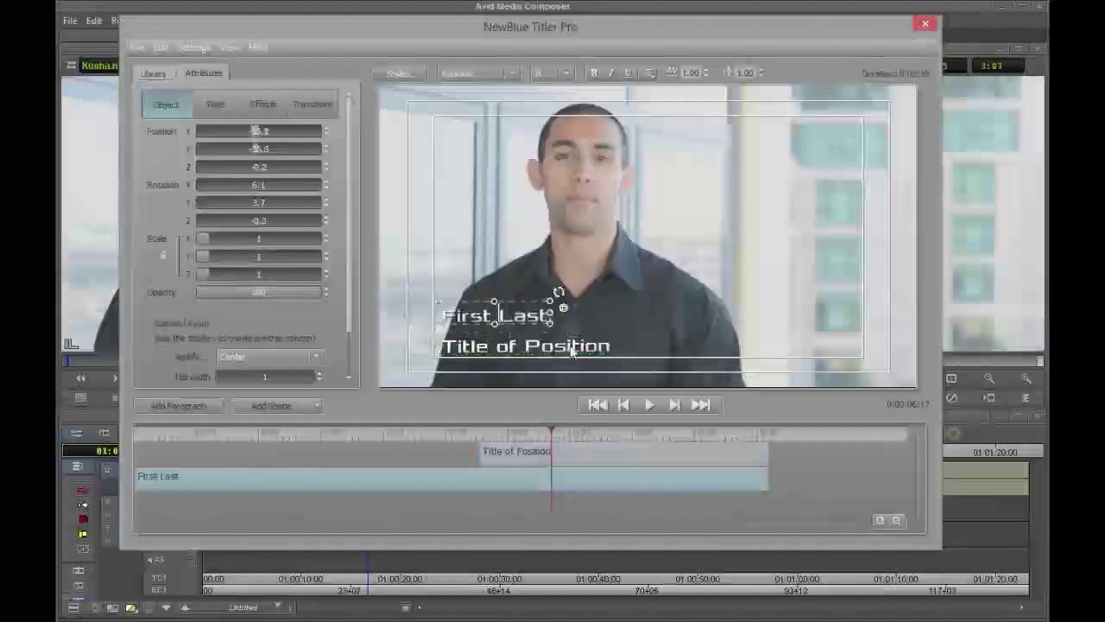
left_click_drag(509, 315, 511, 325)
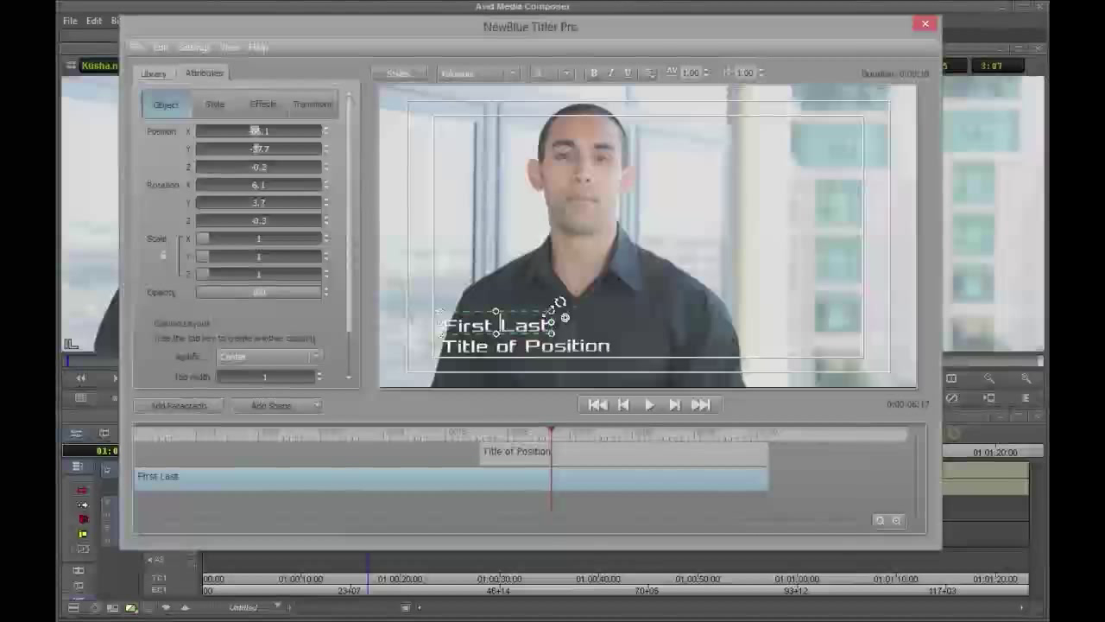
left_click_drag(545, 308, 578, 299)
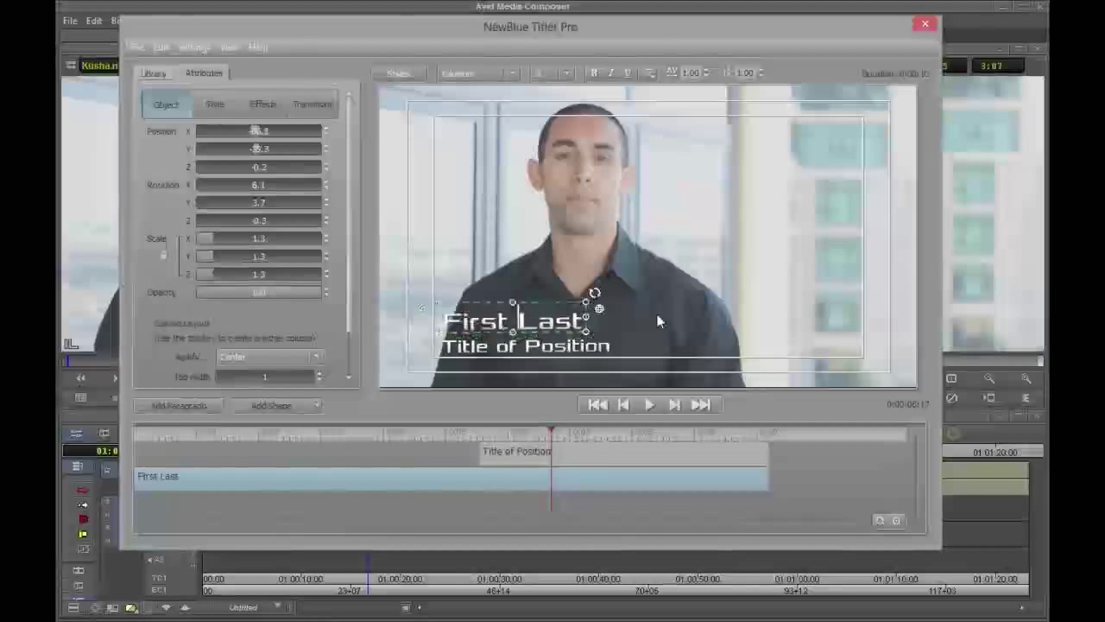
left_click_drag(524, 341, 523, 343)
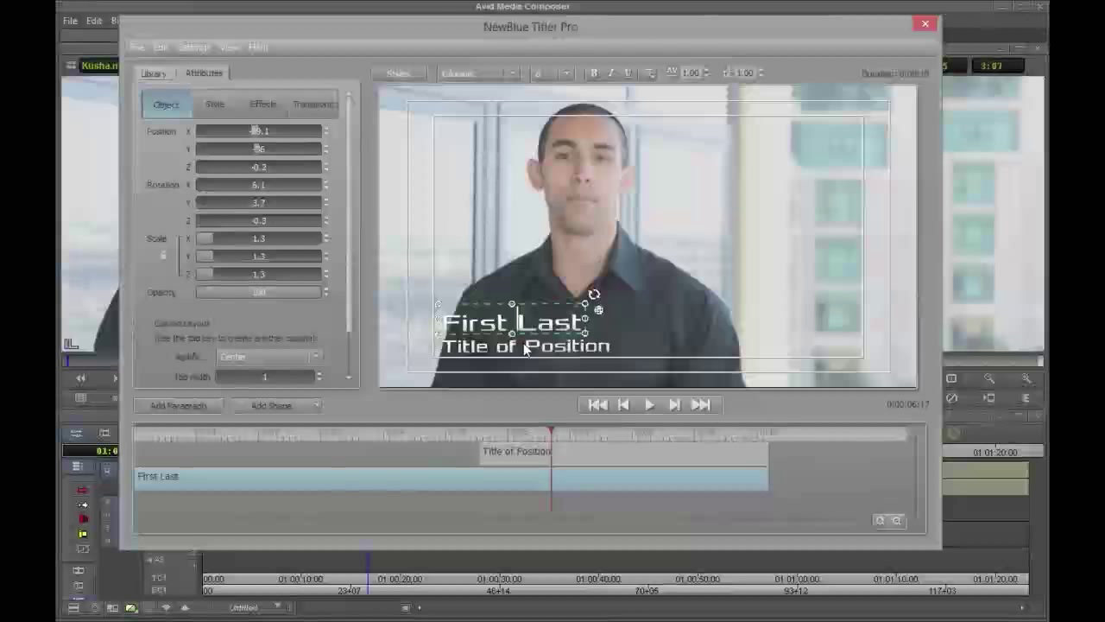
left_click(854, 275)
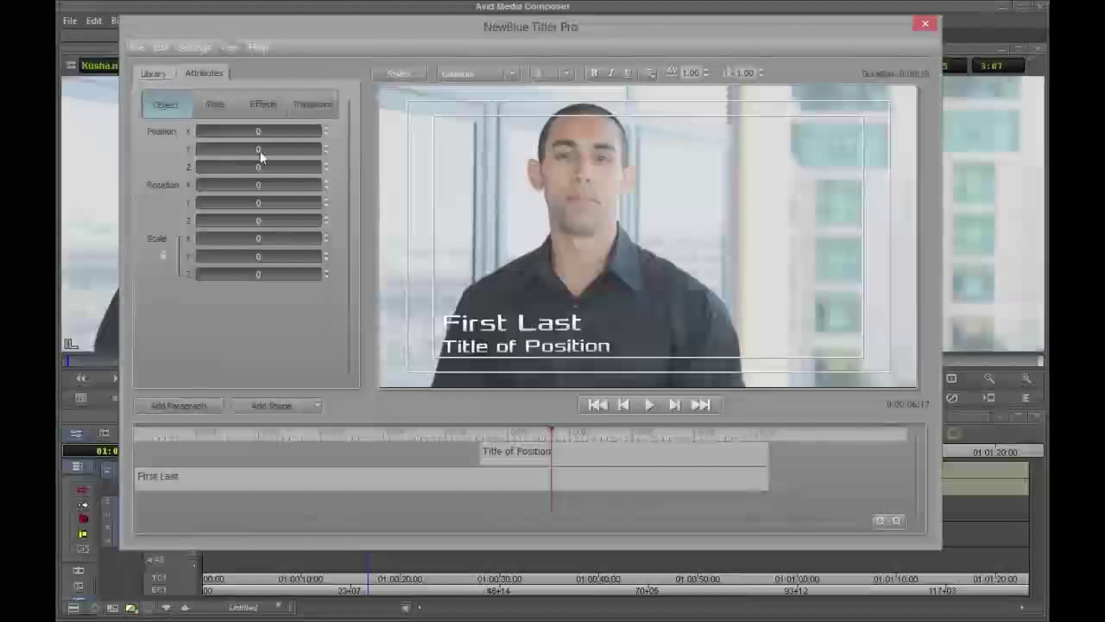
left_click(229, 47)
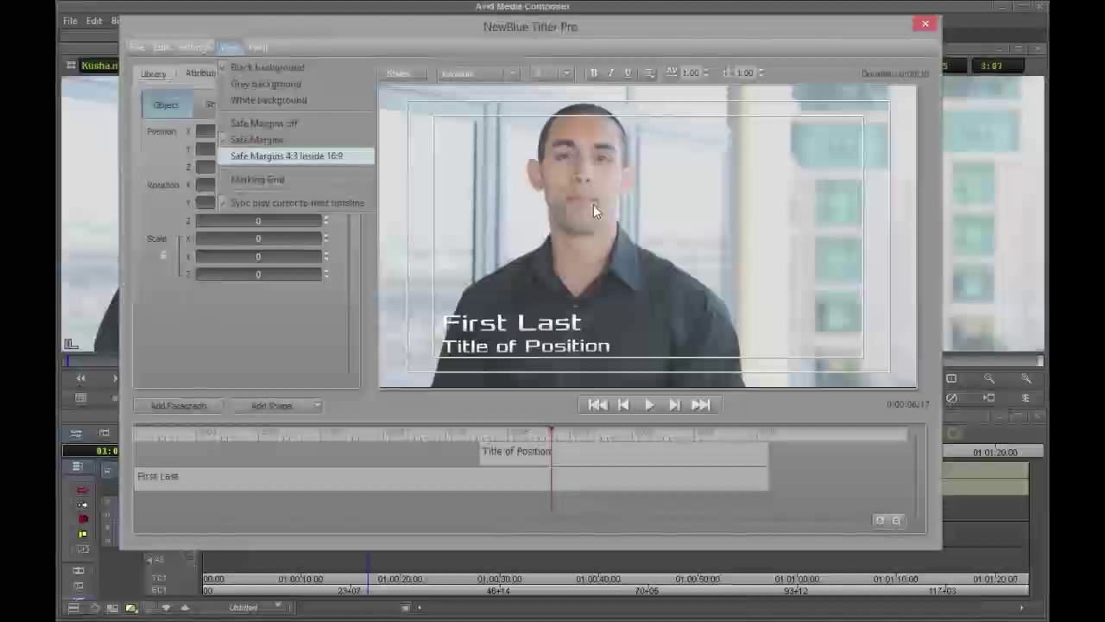
key("Return")
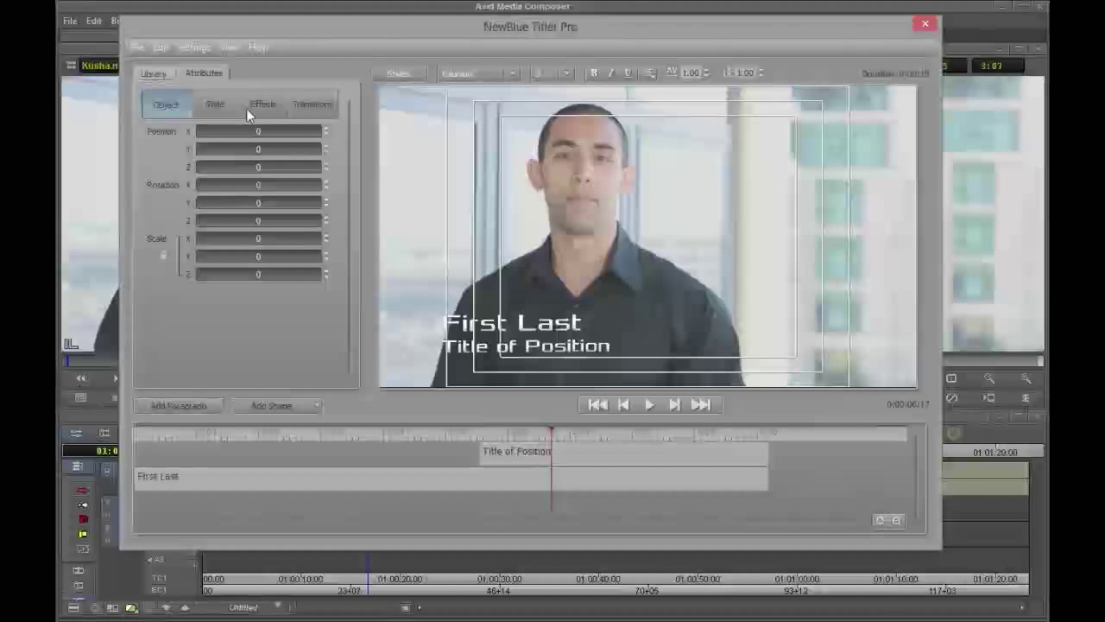
left_click(228, 47)
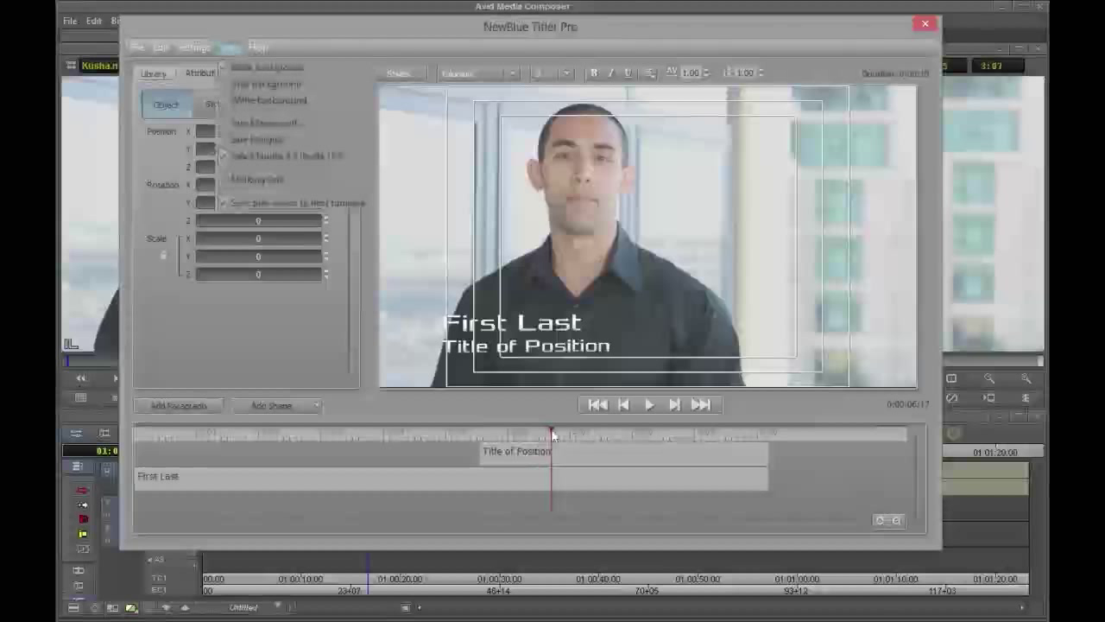
Extend Title of Position to start at the timeline beginning, with its track below First Last.
left_click(477, 455)
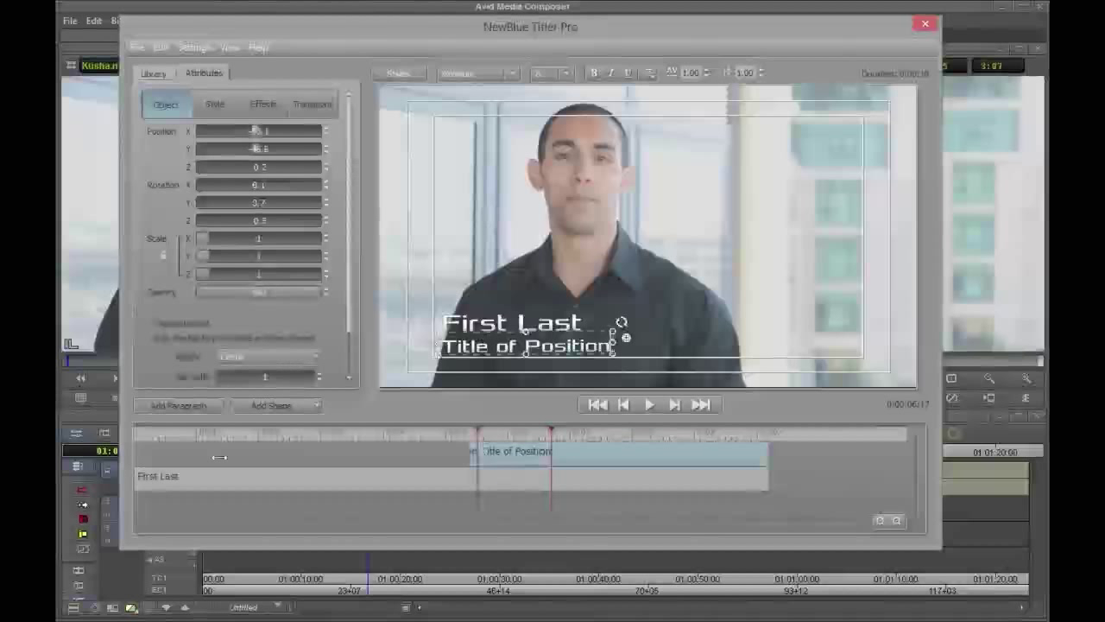
left_click_drag(219, 457, 223, 456)
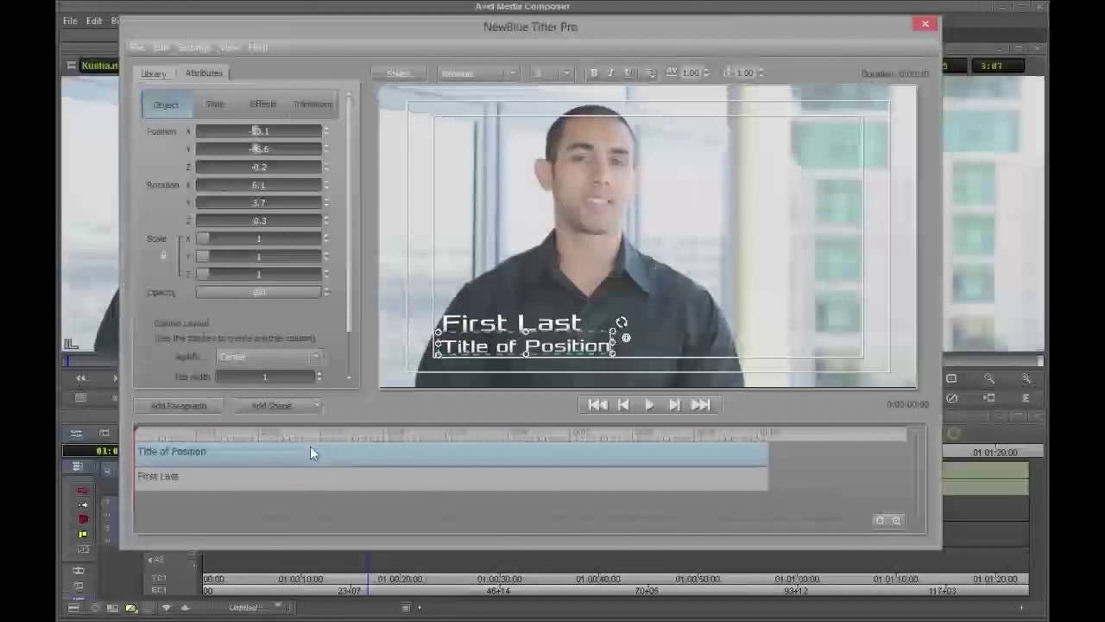
left_click_drag(307, 491, 308, 490)
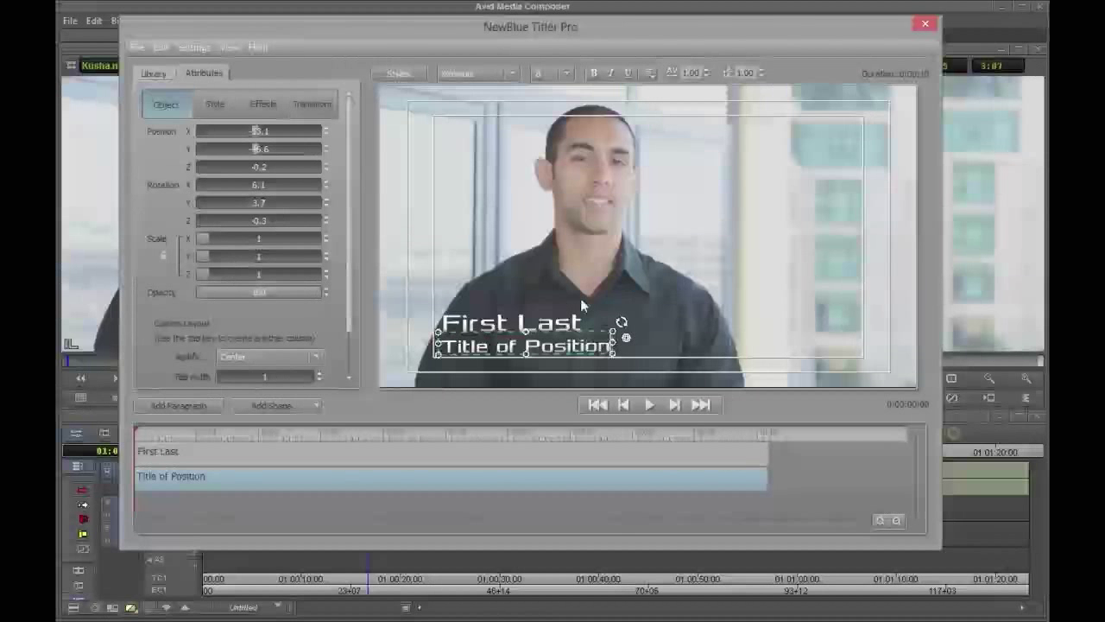
left_click(581, 300)
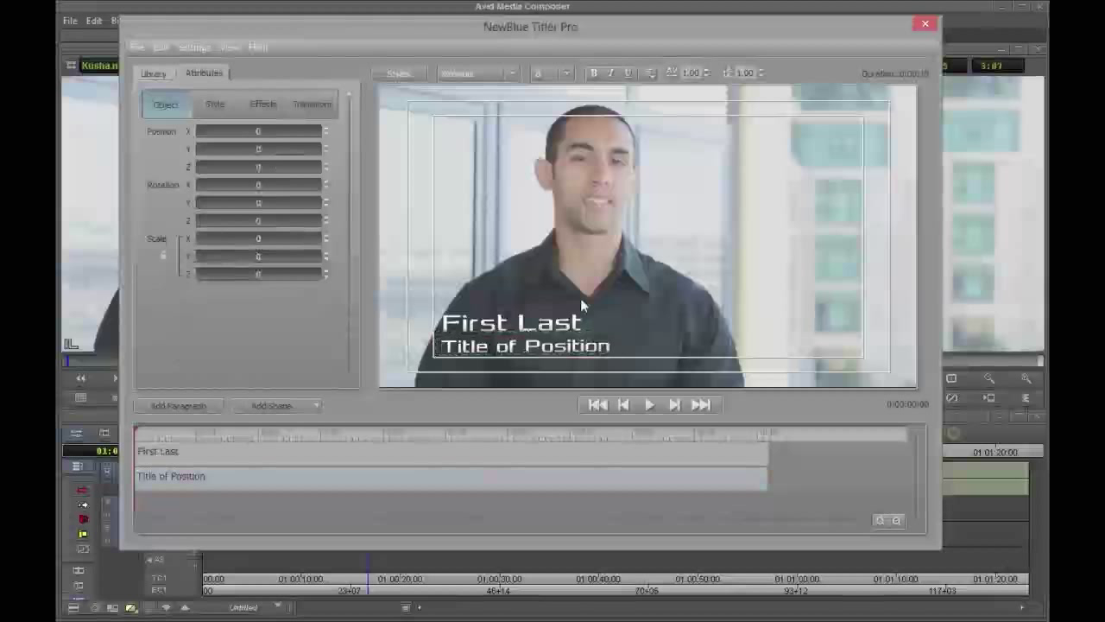
Add a white rectangle from the Rectangles shape presets and stretch it into a long bar.
left_click(317, 409)
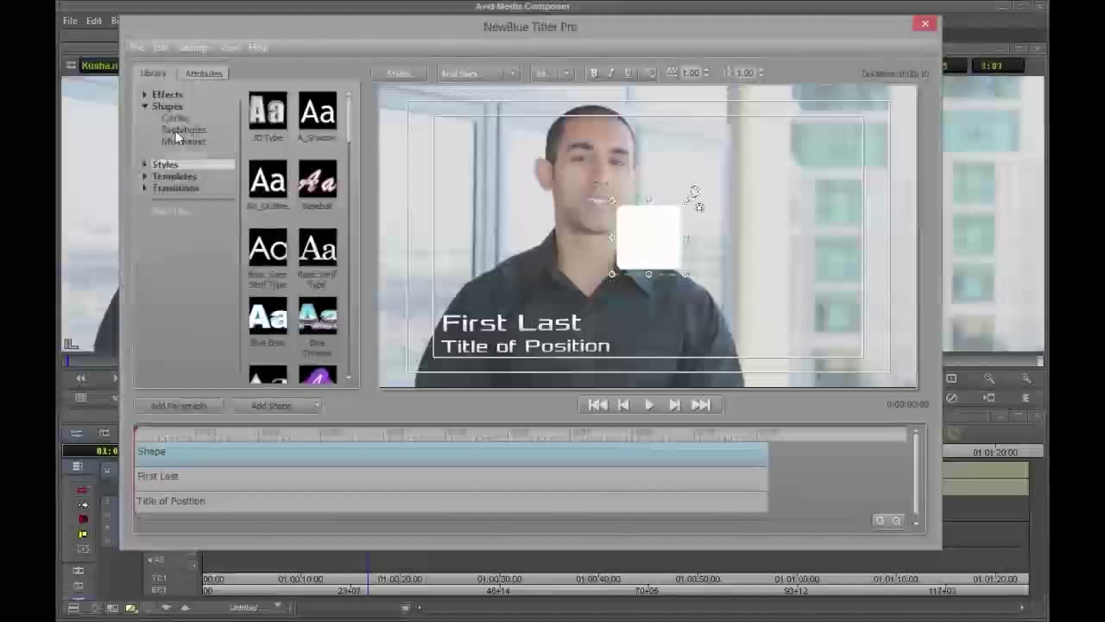
left_click(177, 130)
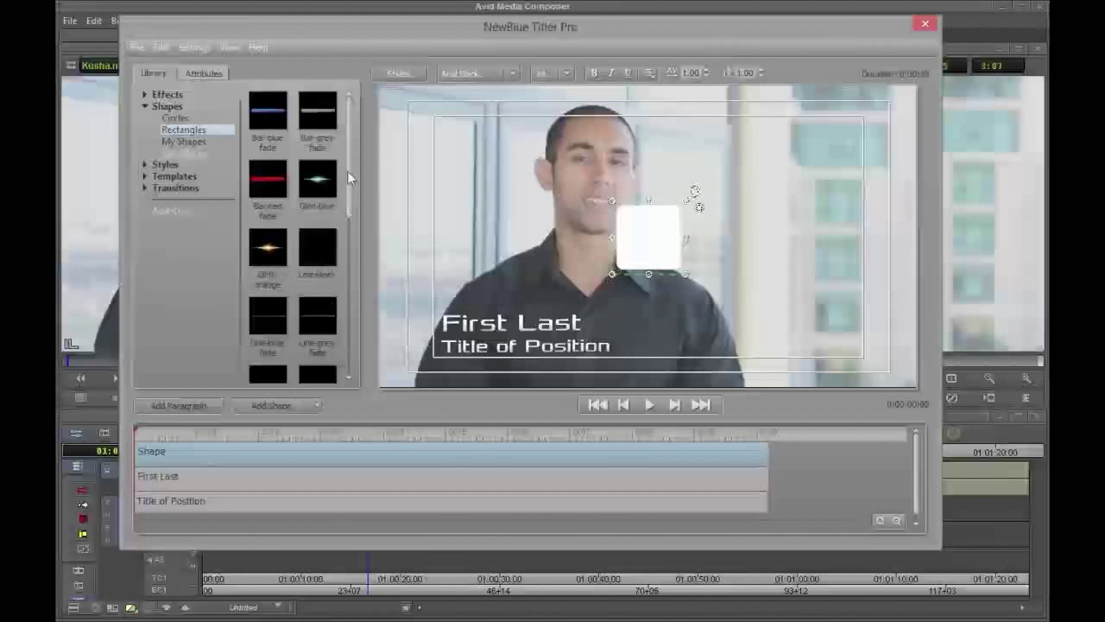
scroll(355, 315, "down", 5)
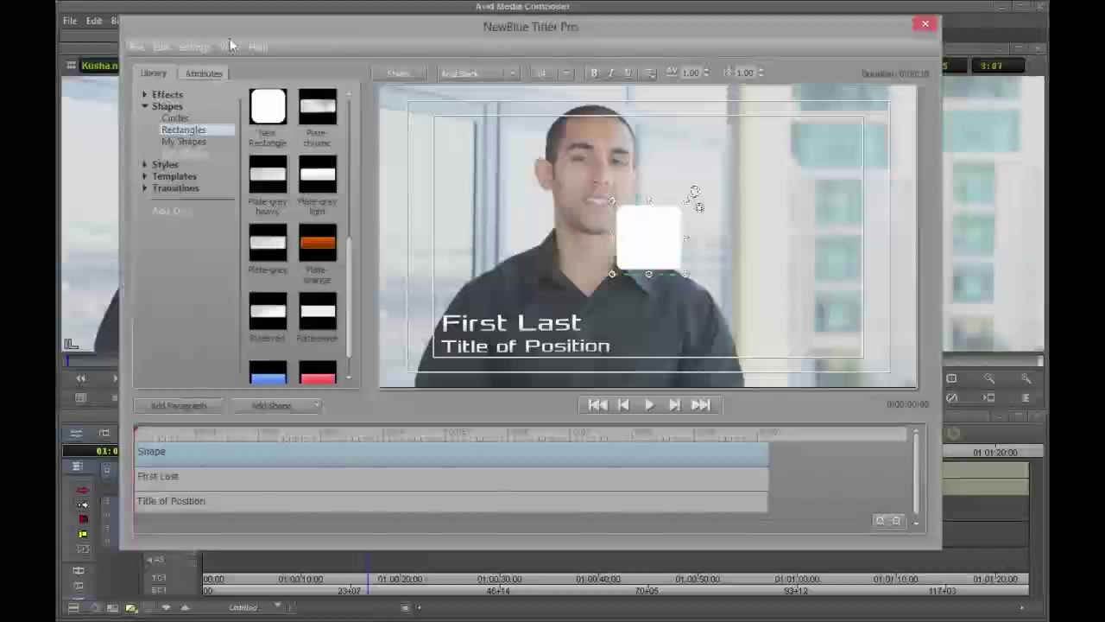
left_click_drag(609, 237, 172, 210)
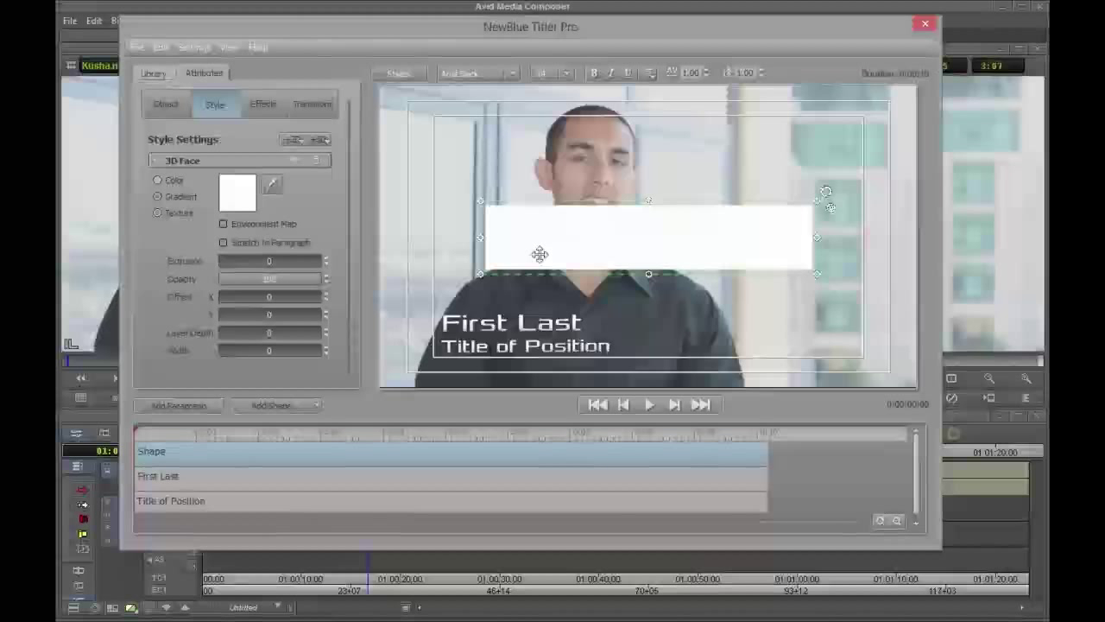
Fill the bar light blue (85, 139, 197) and move it down over the two title lines.
left_click_drag(539, 254, 513, 309)
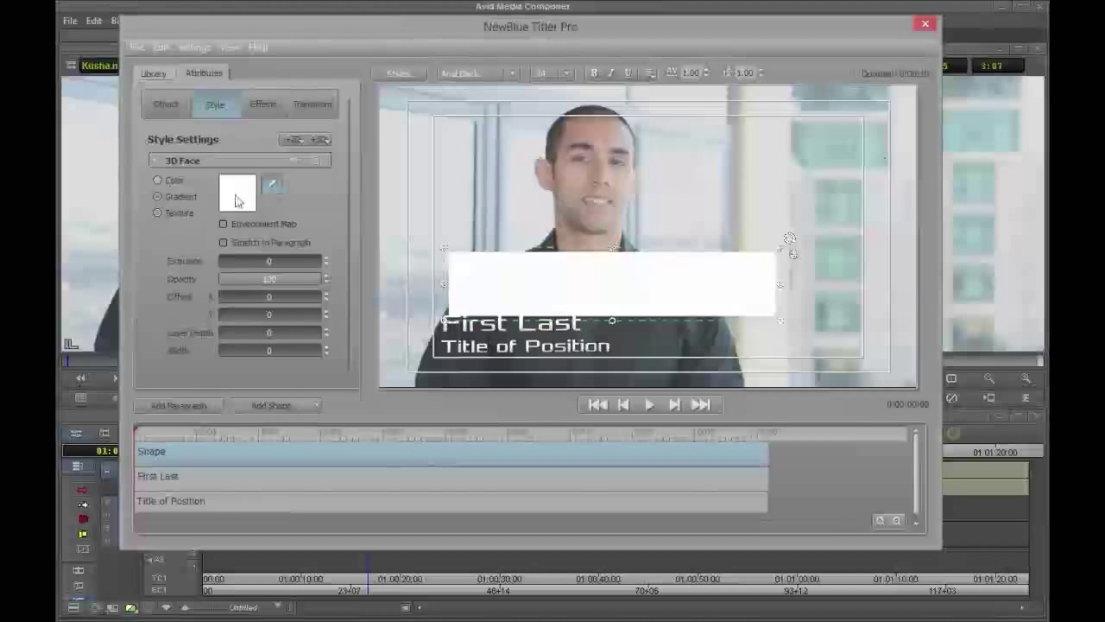
left_click(239, 200)
left_click(627, 300)
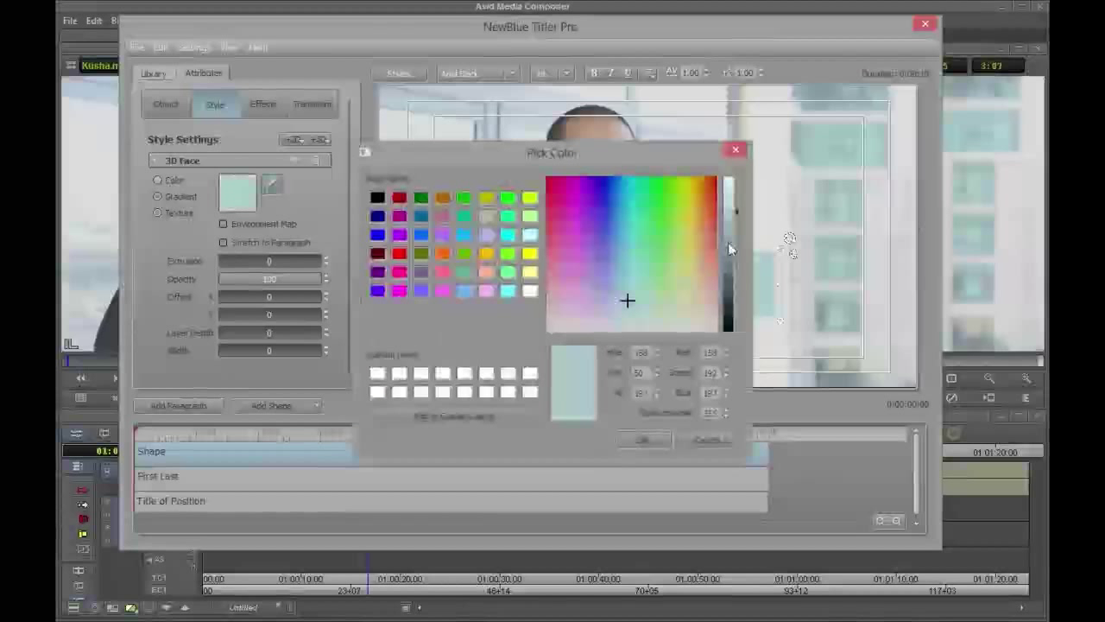
left_click(617, 242)
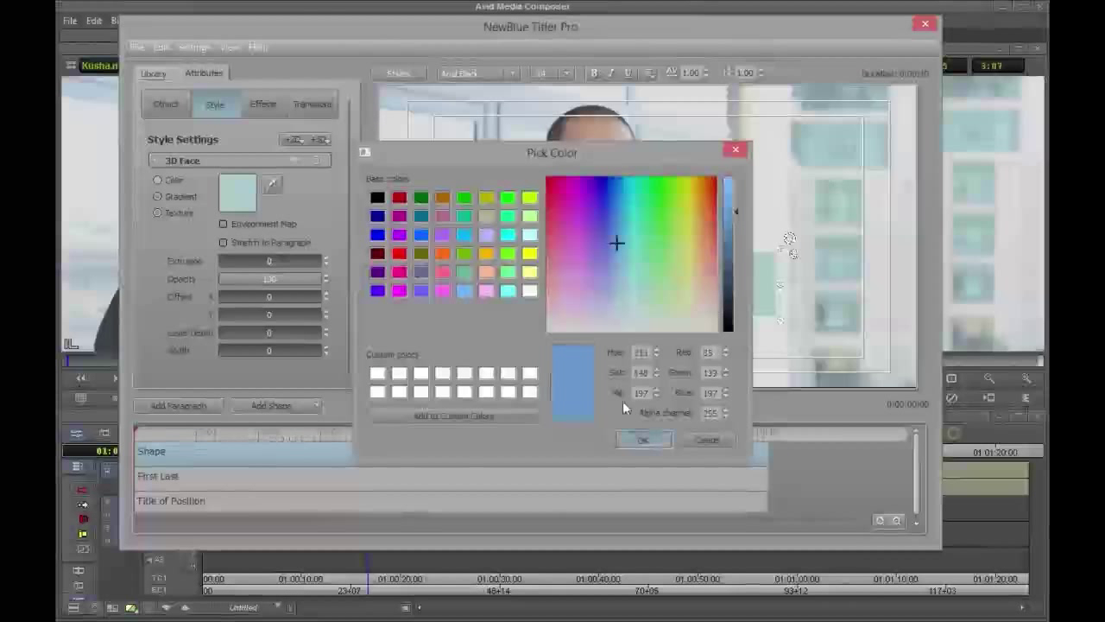
left_click(644, 439)
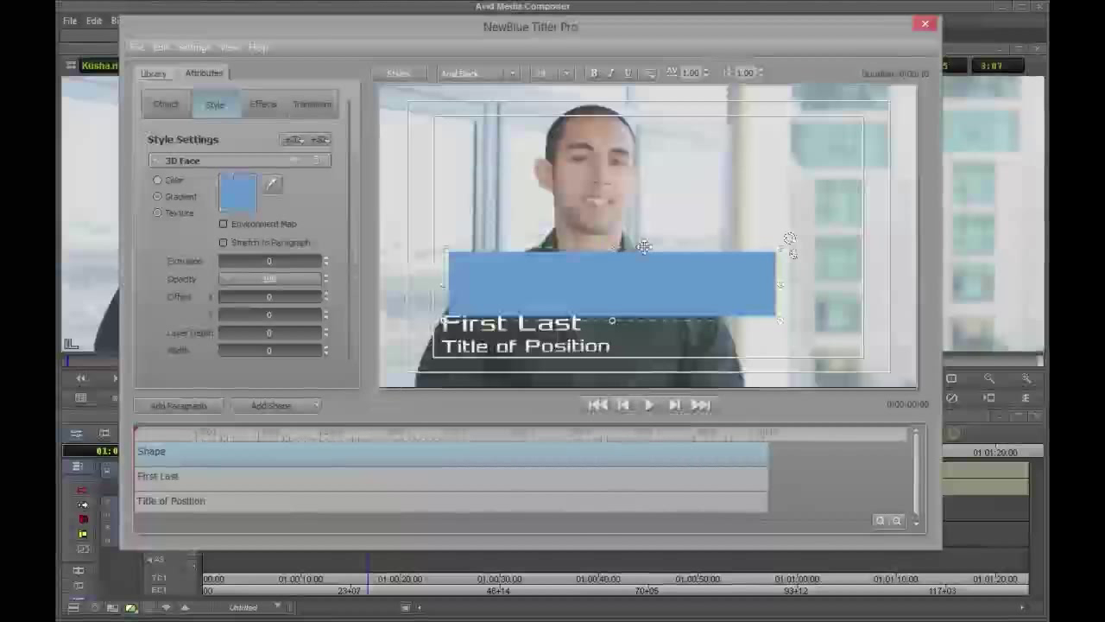
left_click_drag(673, 297, 673, 297)
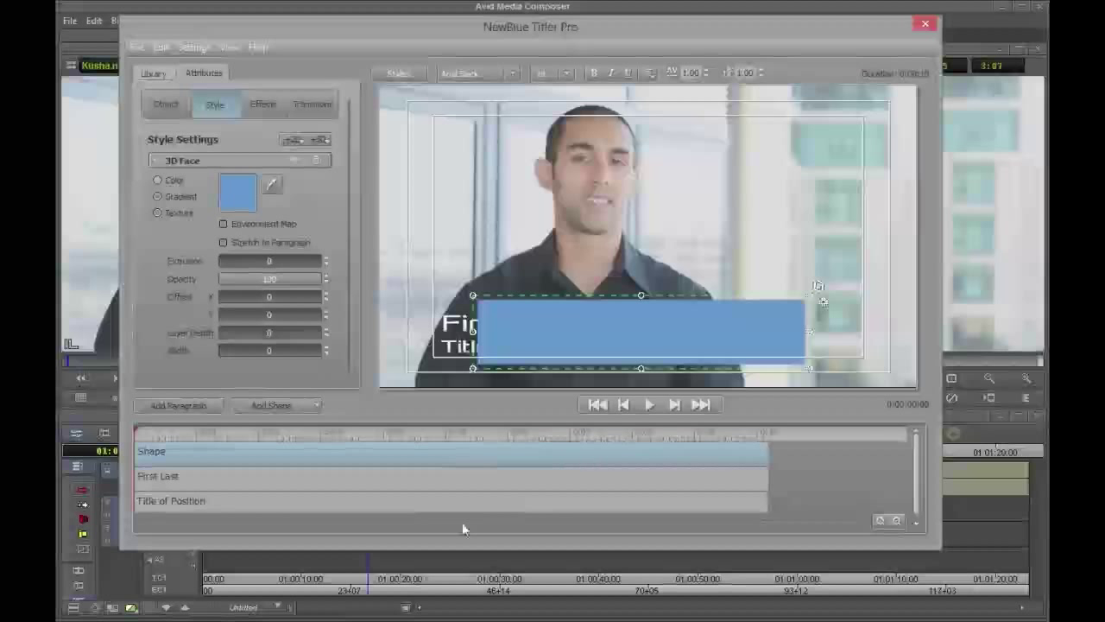
Move the Shape track beneath the text tracks, slim the bar, and confirm its blue colour.
left_click_drag(463, 527, 463, 527)
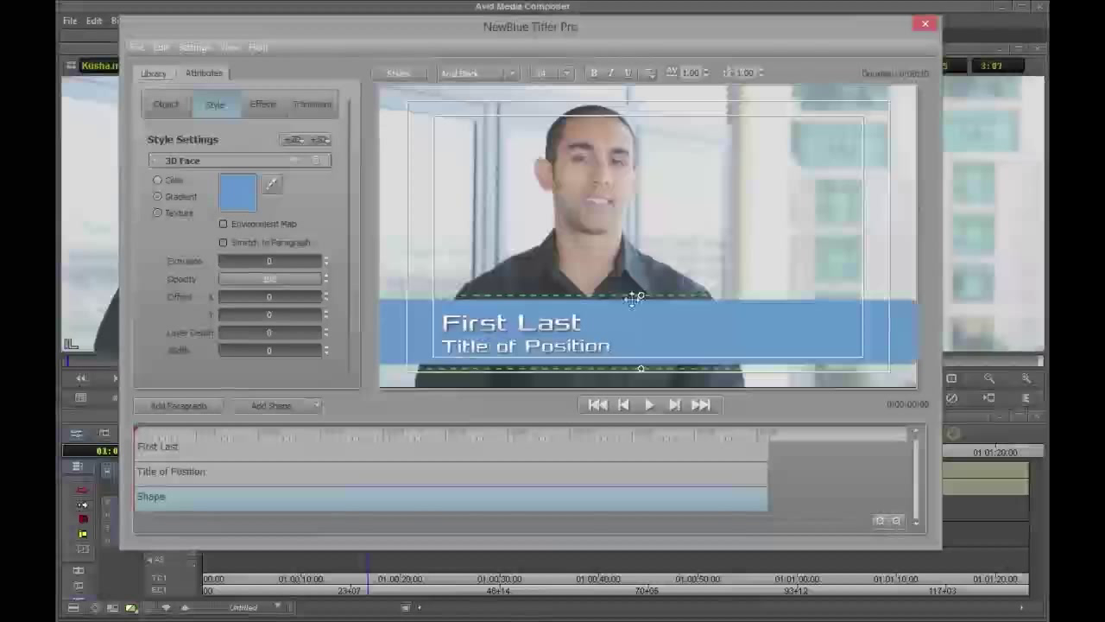
left_click_drag(634, 298, 634, 306)
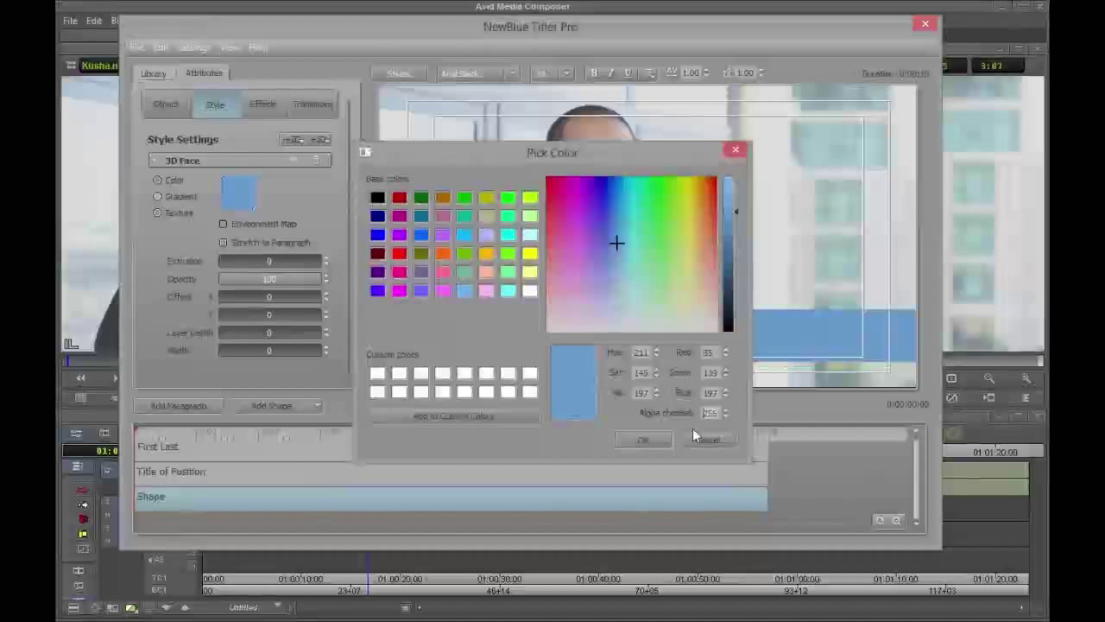
left_click(645, 438)
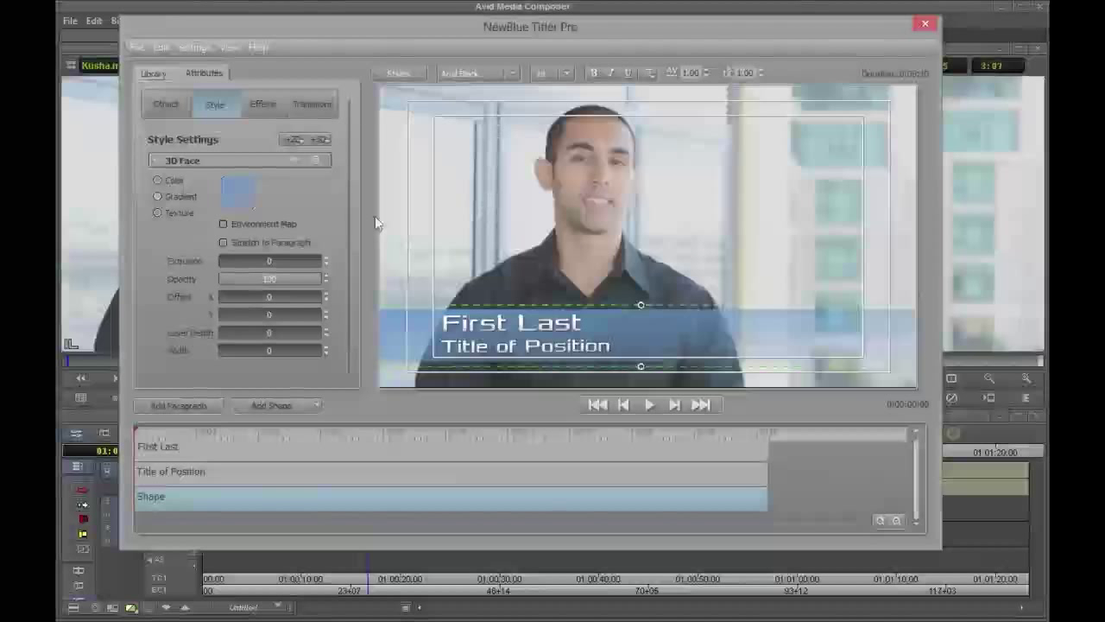
Add an Outline style layer to the bar and eyedrop it dark grey.
left_click(321, 141)
left_click(336, 156)
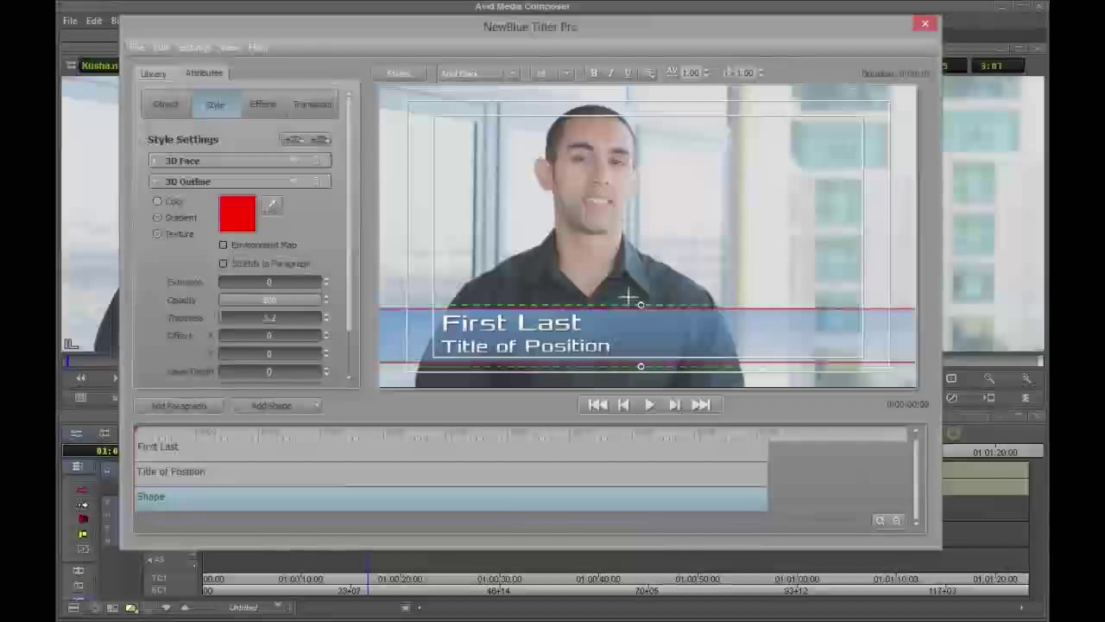
left_click(425, 345)
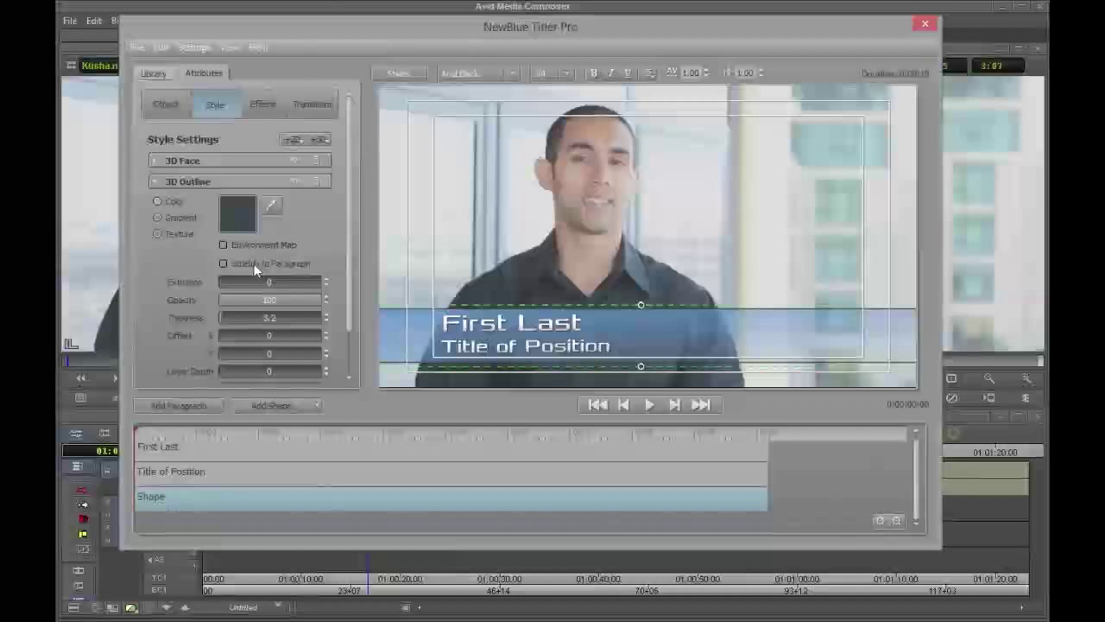
Add a second Outline with thickness 8.4 and a light grey colour.
left_click(319, 139)
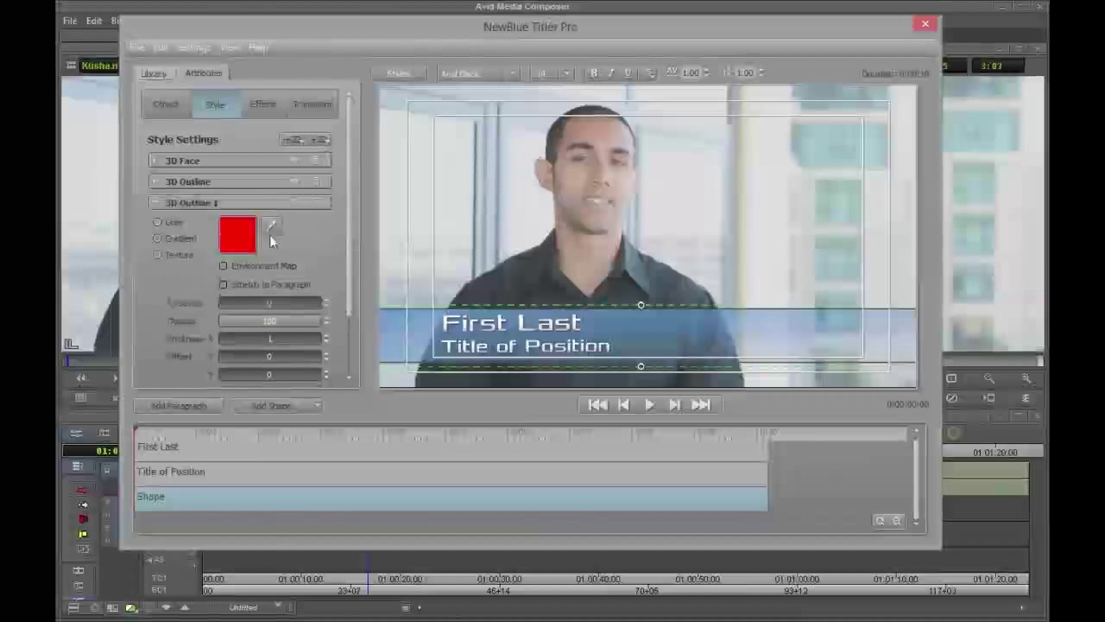
left_click(239, 337)
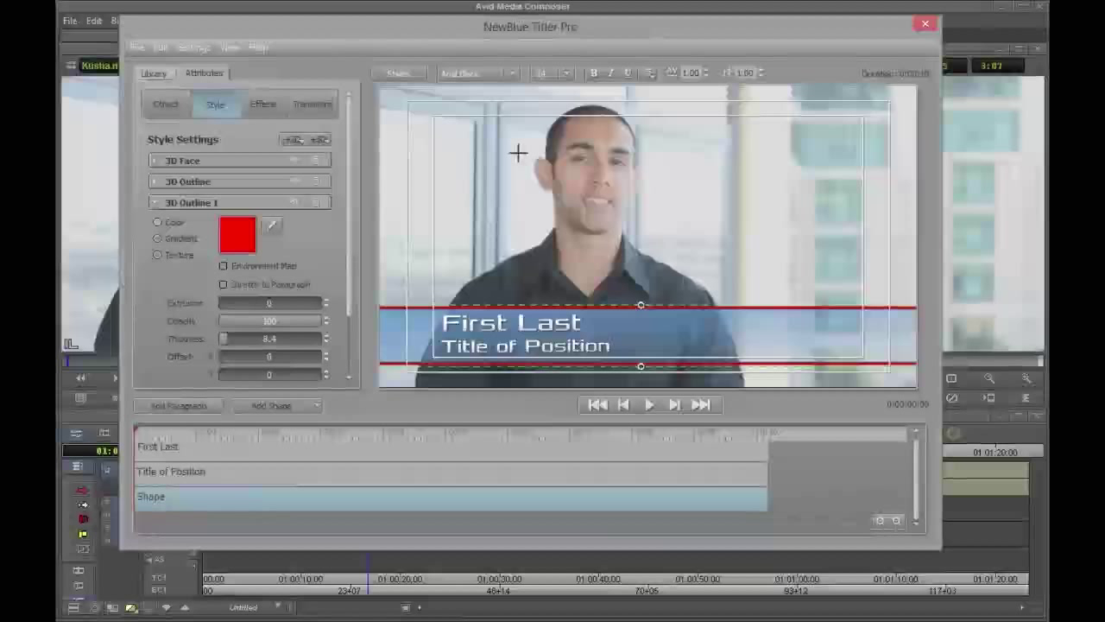
left_click(717, 249)
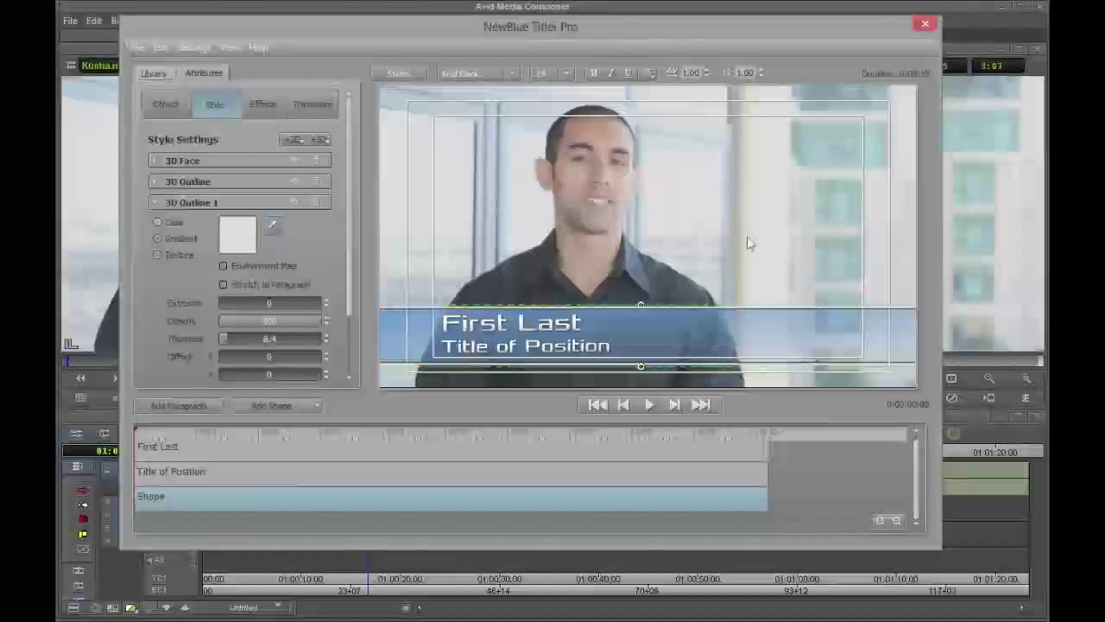
left_click(751, 240)
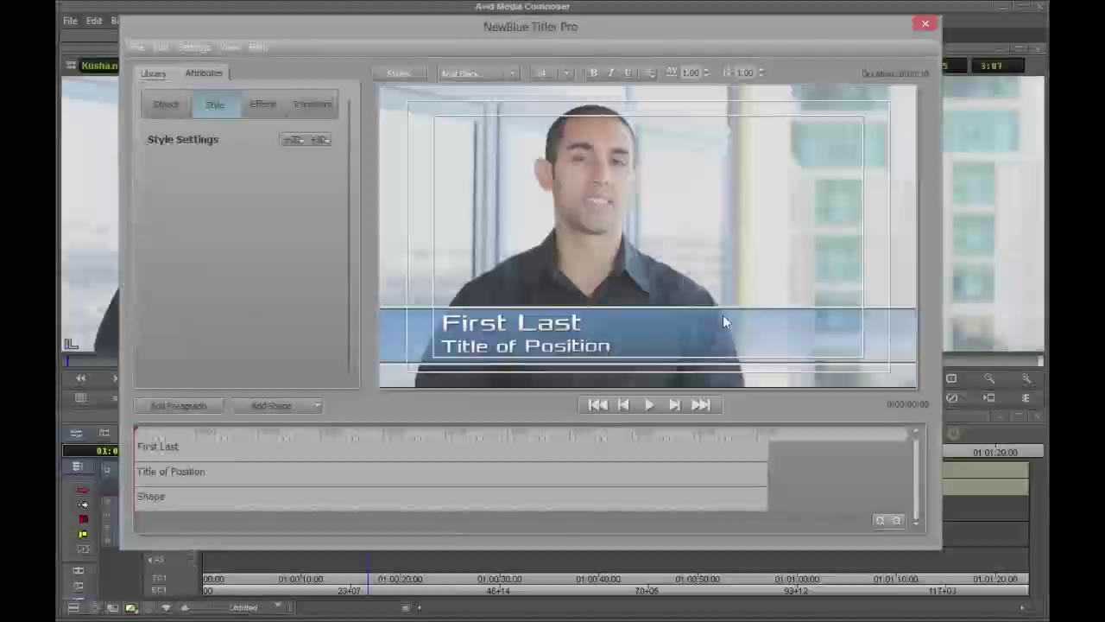
Apply the Motion Effects > Rolling Waves 'Moving Shadows' preset onto the blue bar.
left_click(153, 73)
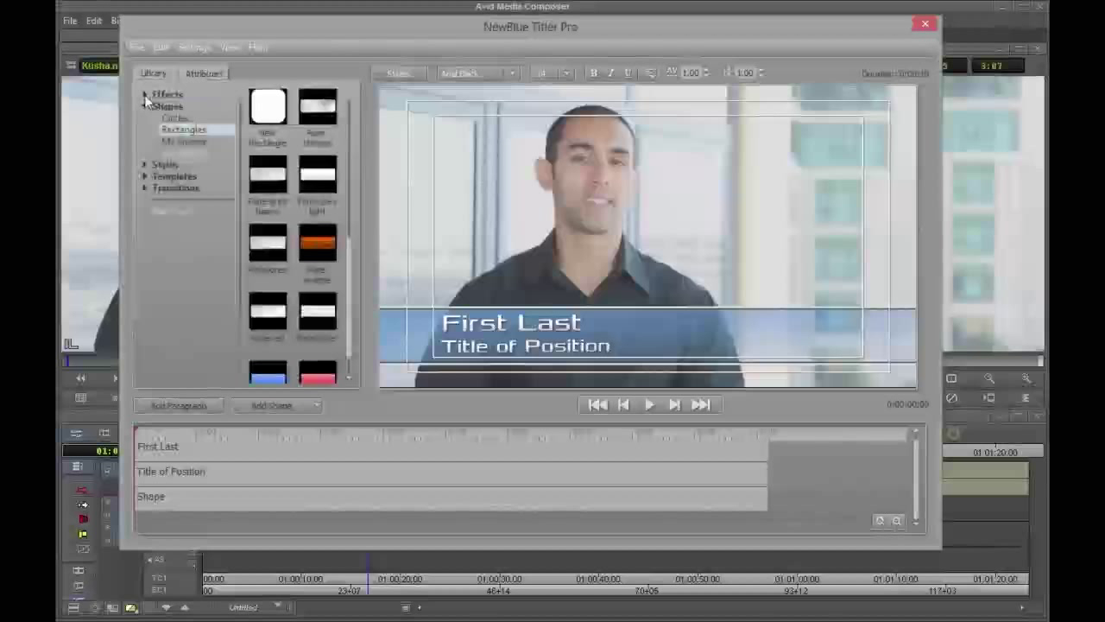
left_click(145, 95)
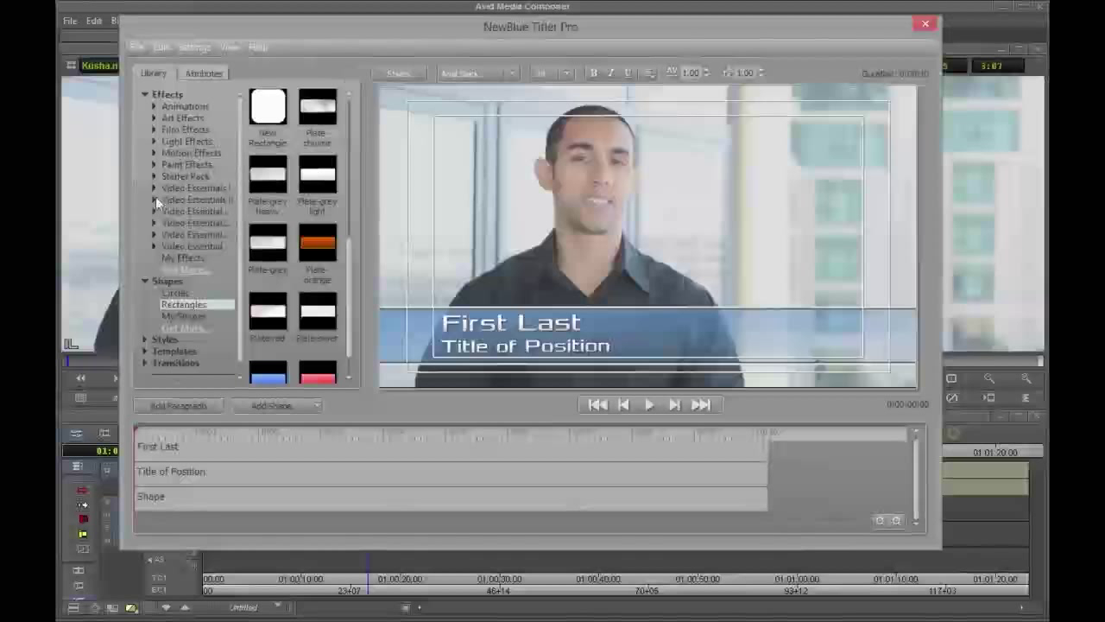
left_click(153, 152)
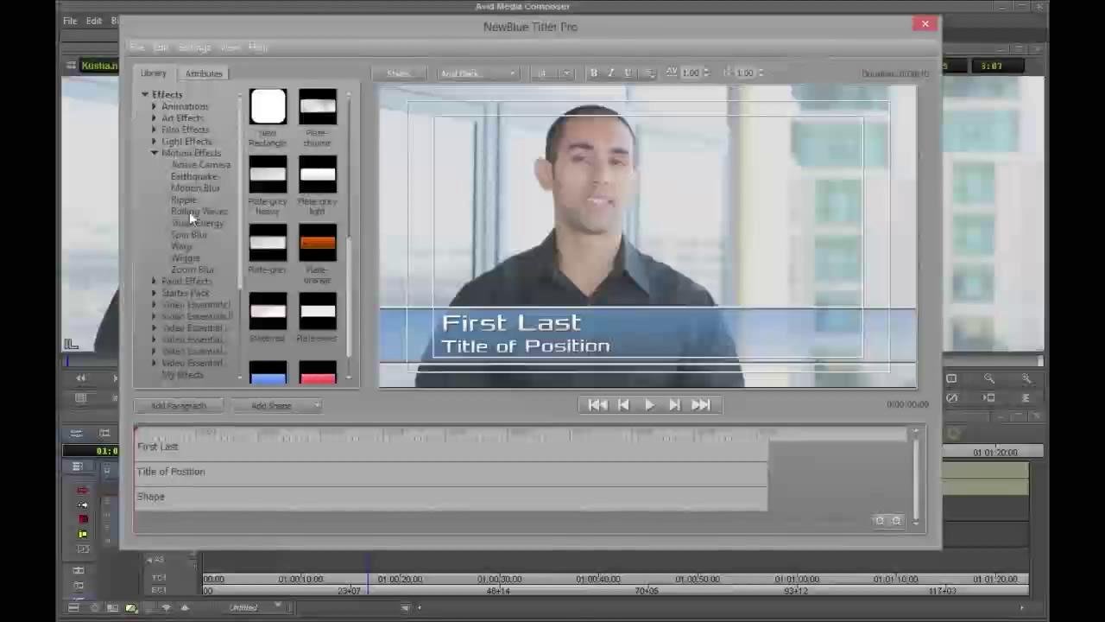
left_click(189, 211)
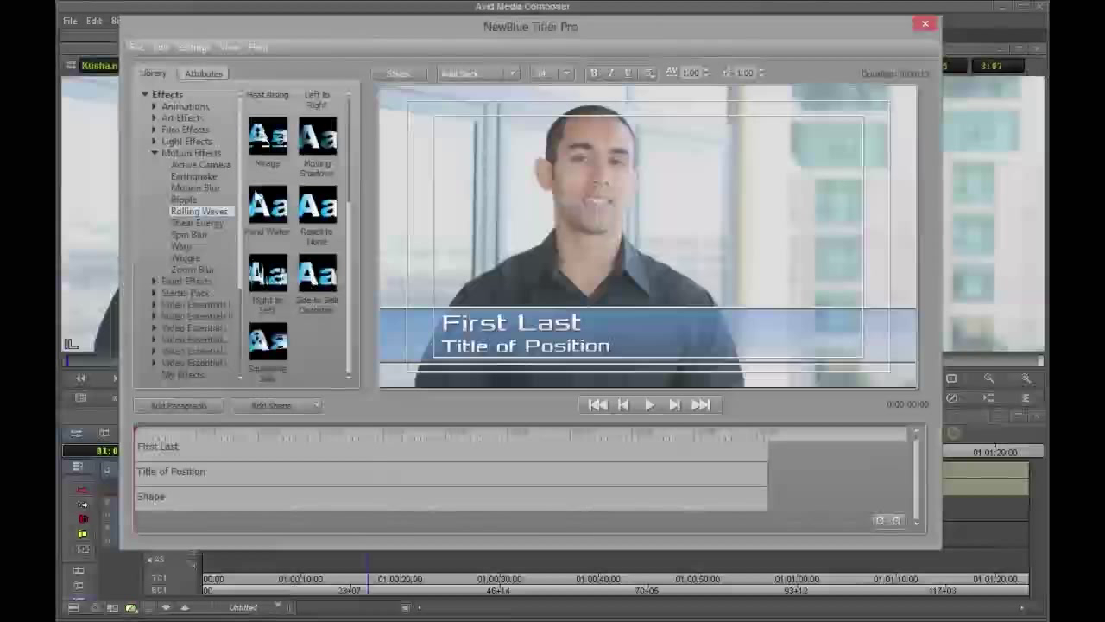
left_click(315, 223)
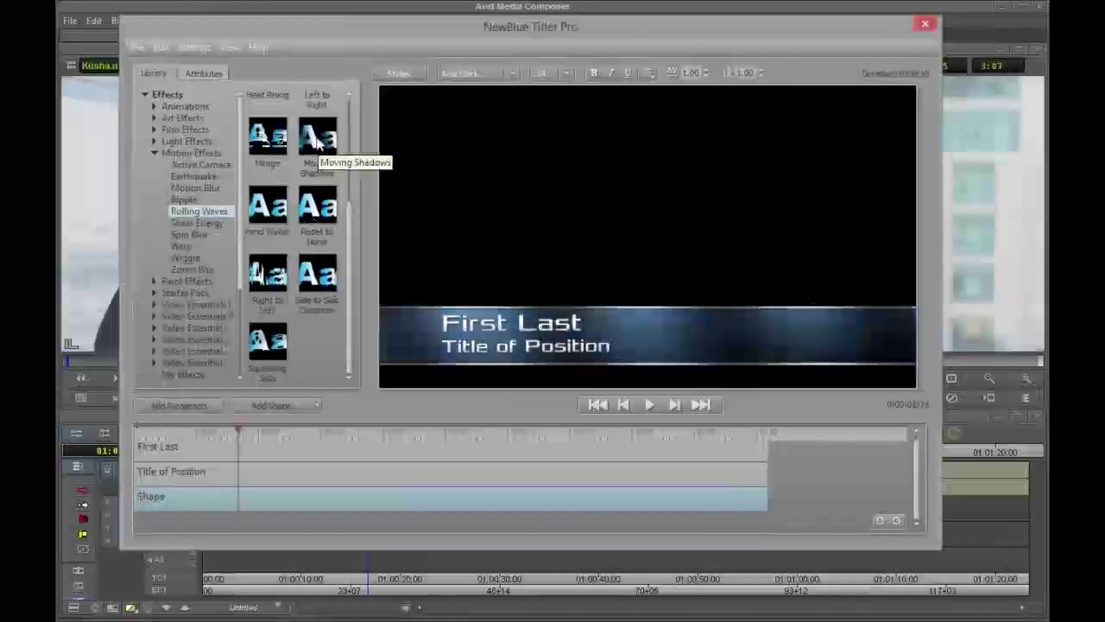
left_click_drag(317, 144, 631, 311)
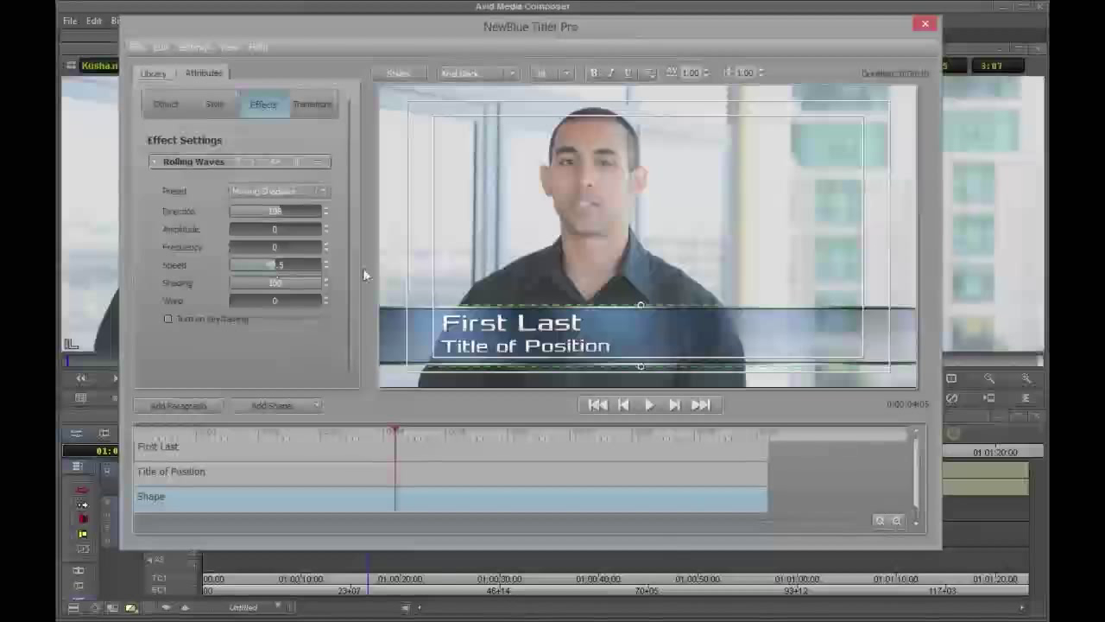
left_click(268, 273)
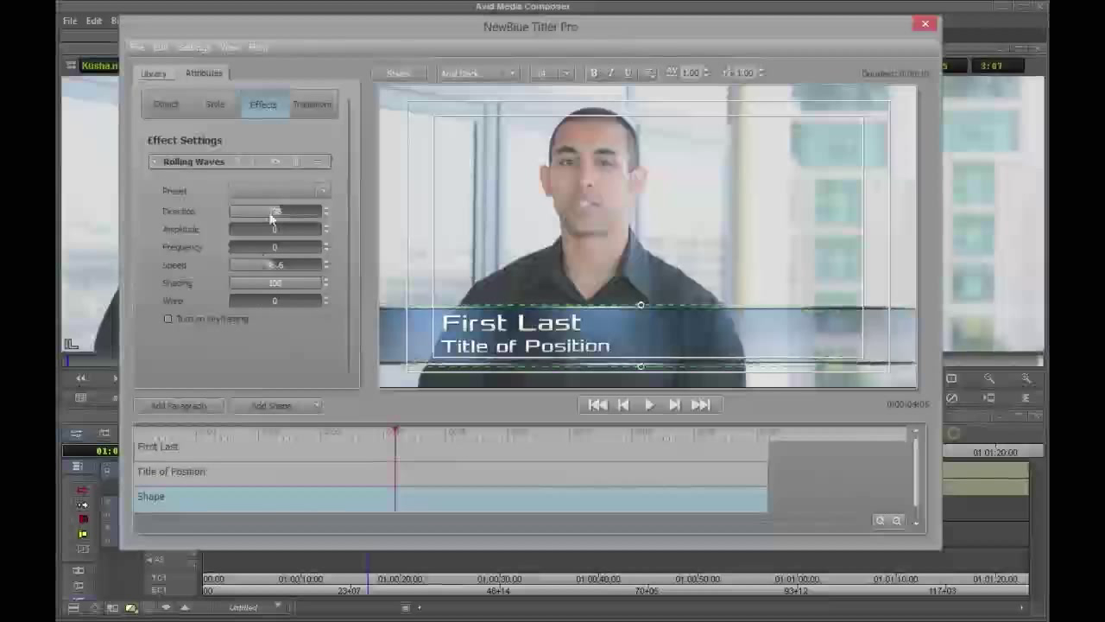
left_click_drag(270, 216, 316, 217)
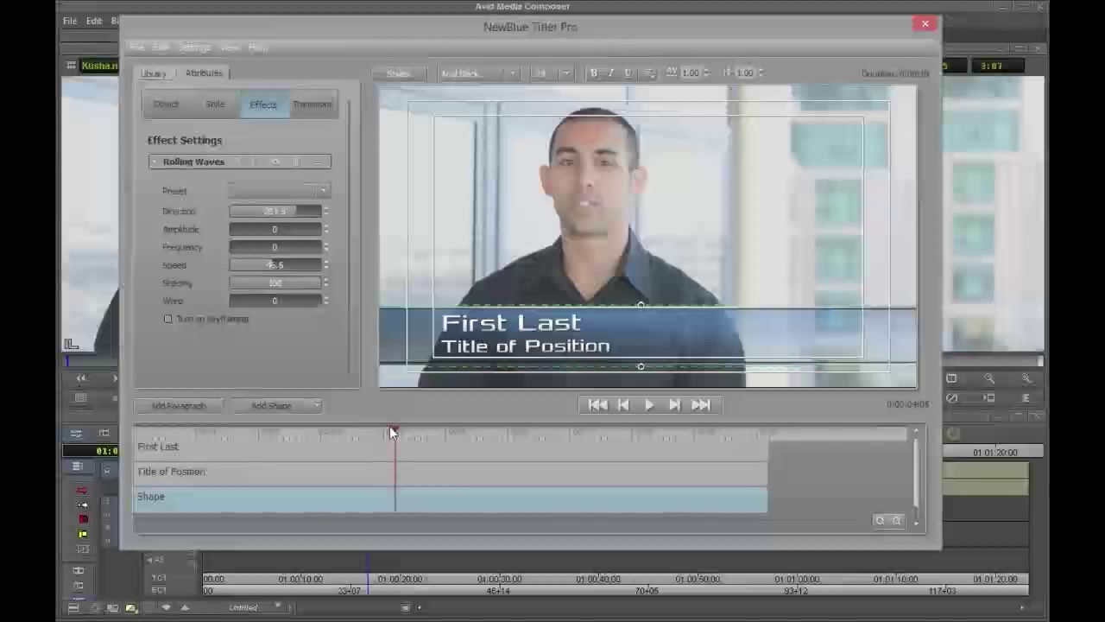
left_click(320, 433)
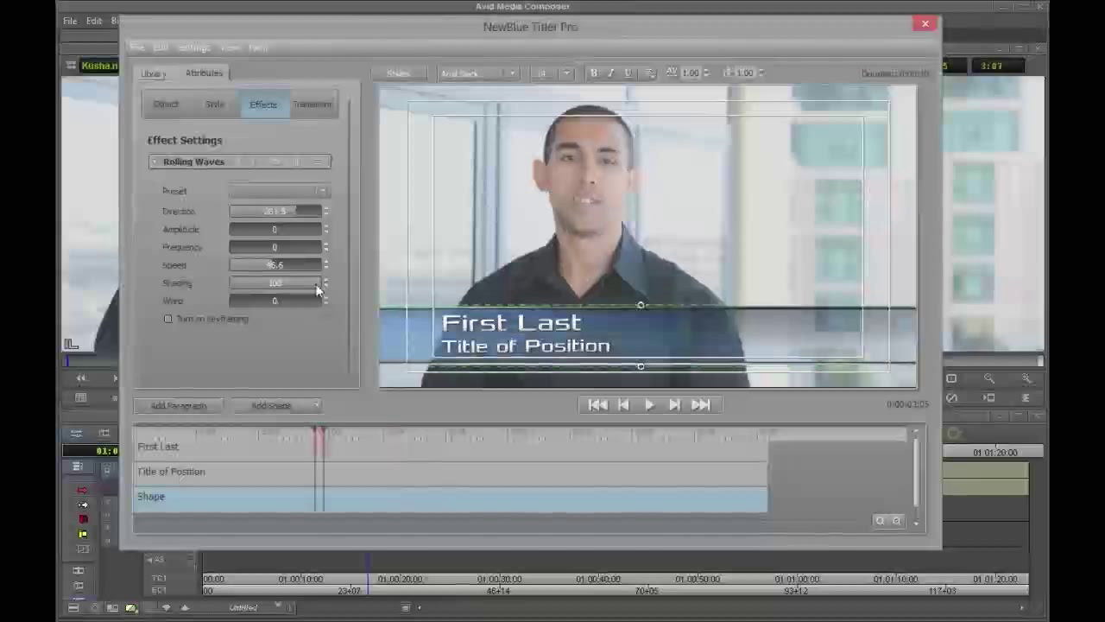
left_click(327, 455)
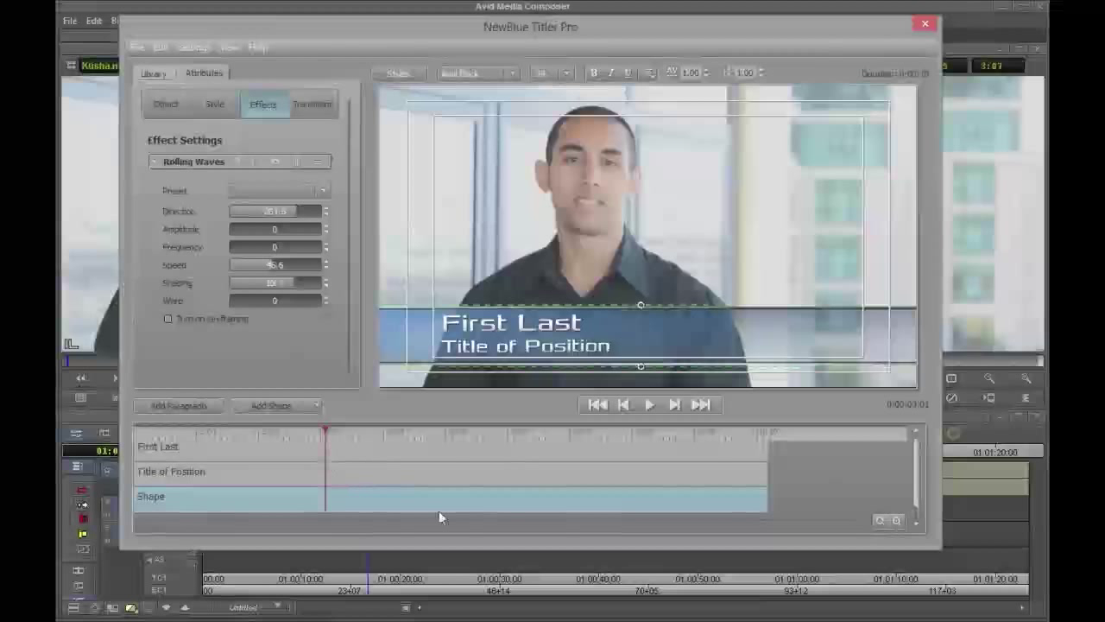
key("Left")
key("Left")
key("Left")
key("Left")
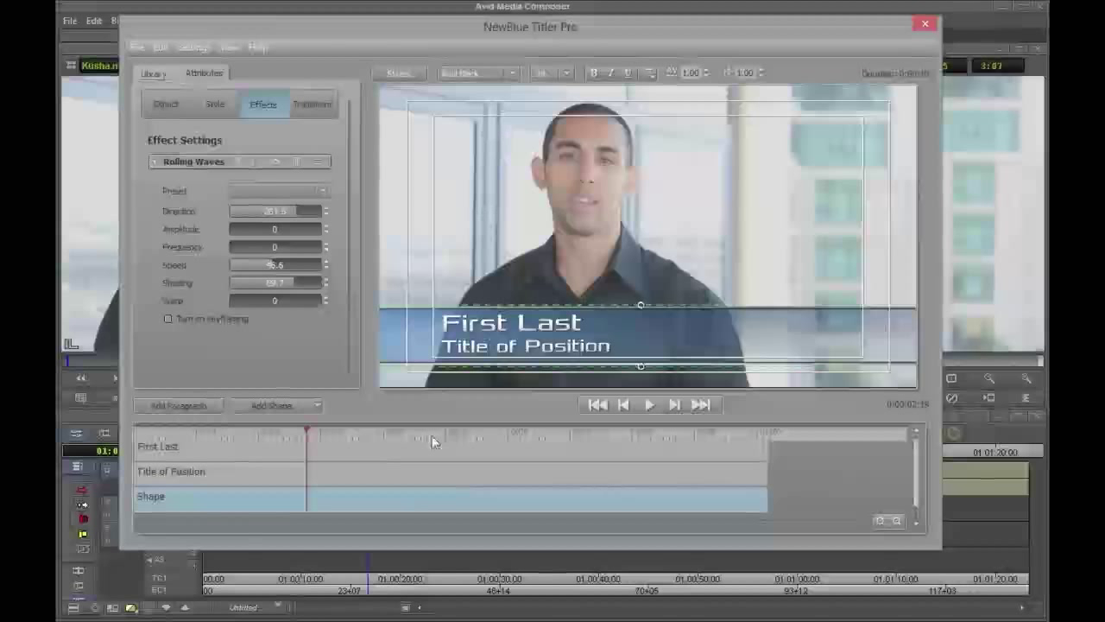
left_click(703, 236)
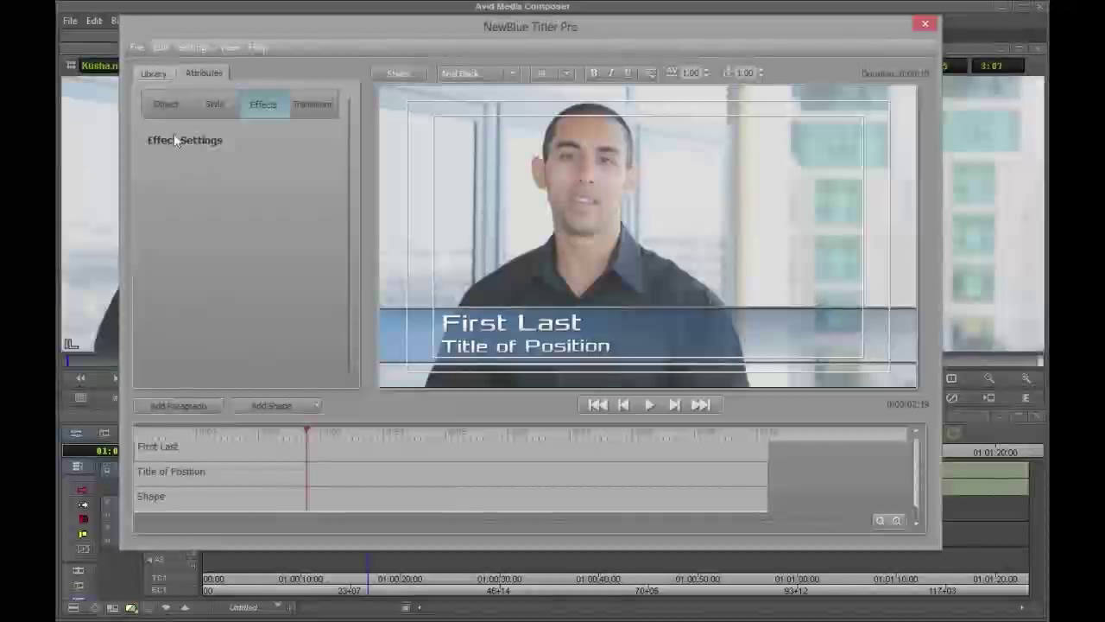
Import the Bioclipse-logo-orig-trans.png image from the Desktop via File > Import Image.
key("alt+f")
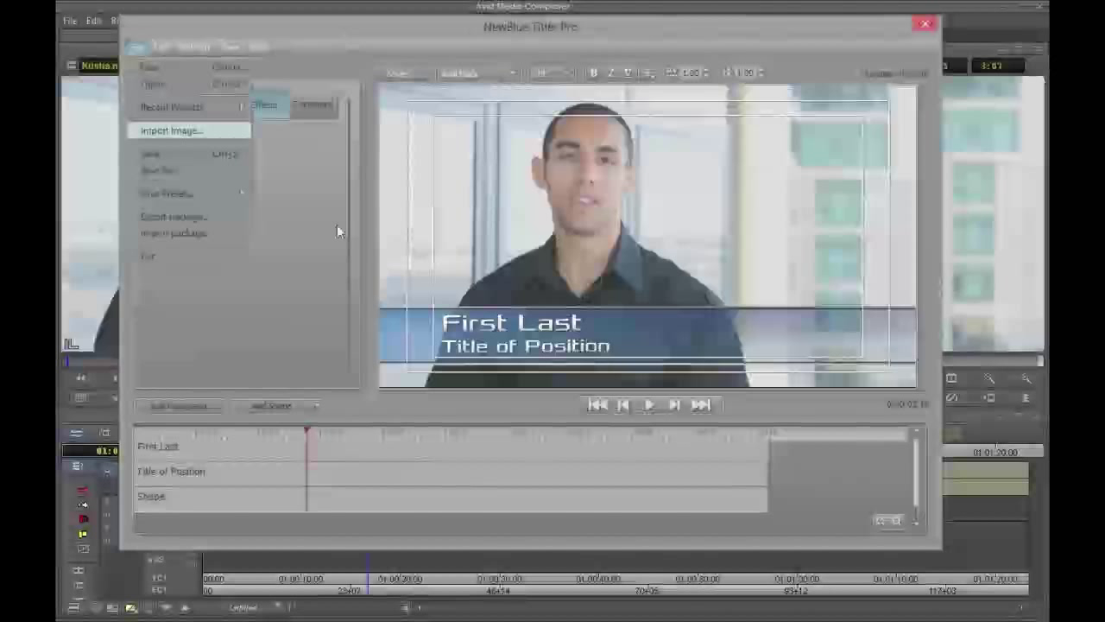
key("Return")
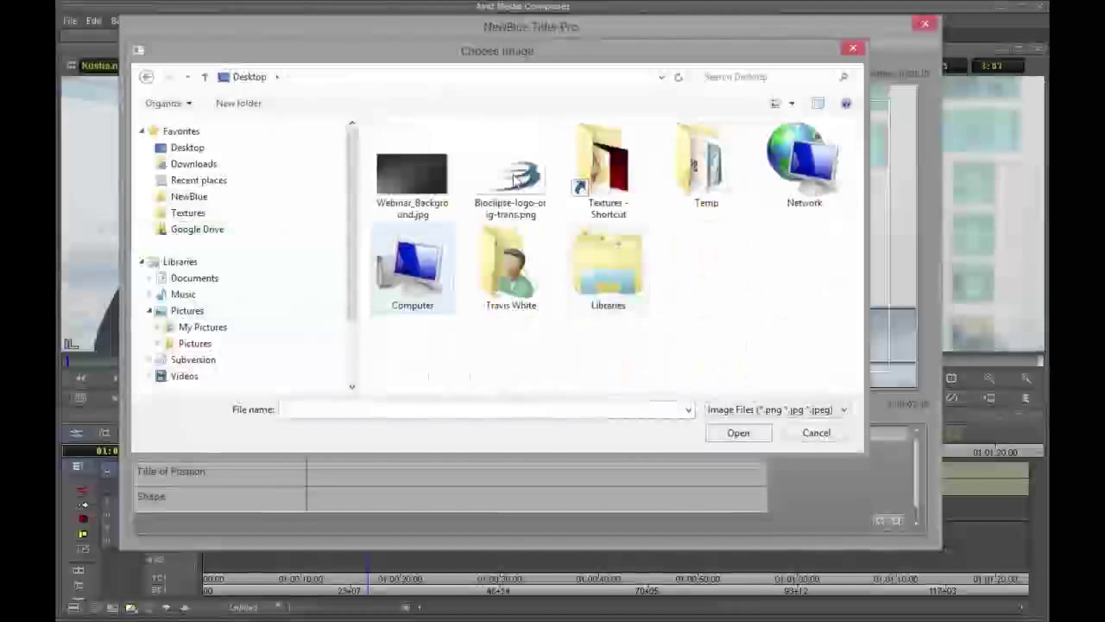
double_click(516, 179)
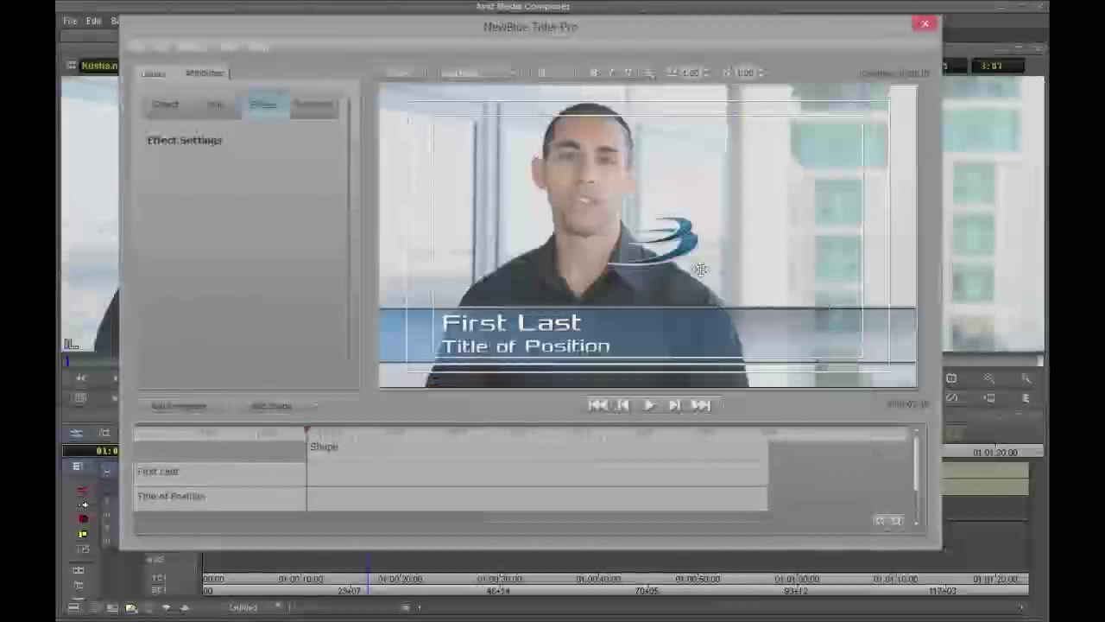
Move the logo onto the right end of the blue bar.
left_click(700, 269)
left_click_drag(720, 197, 876, 263)
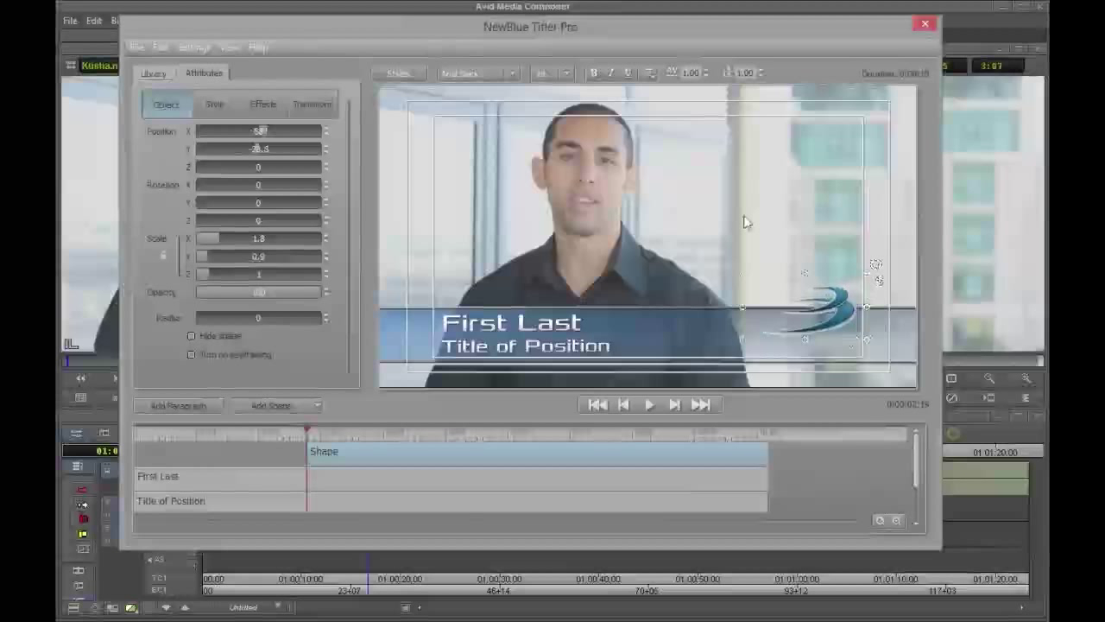
left_click(747, 223)
left_click(834, 306)
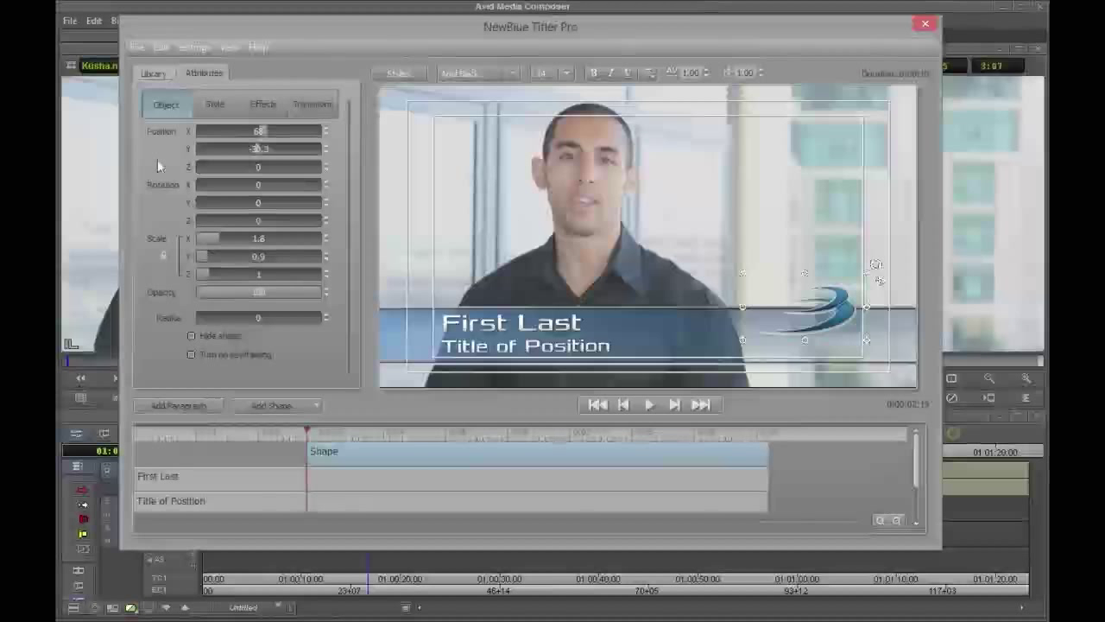
left_click(153, 73)
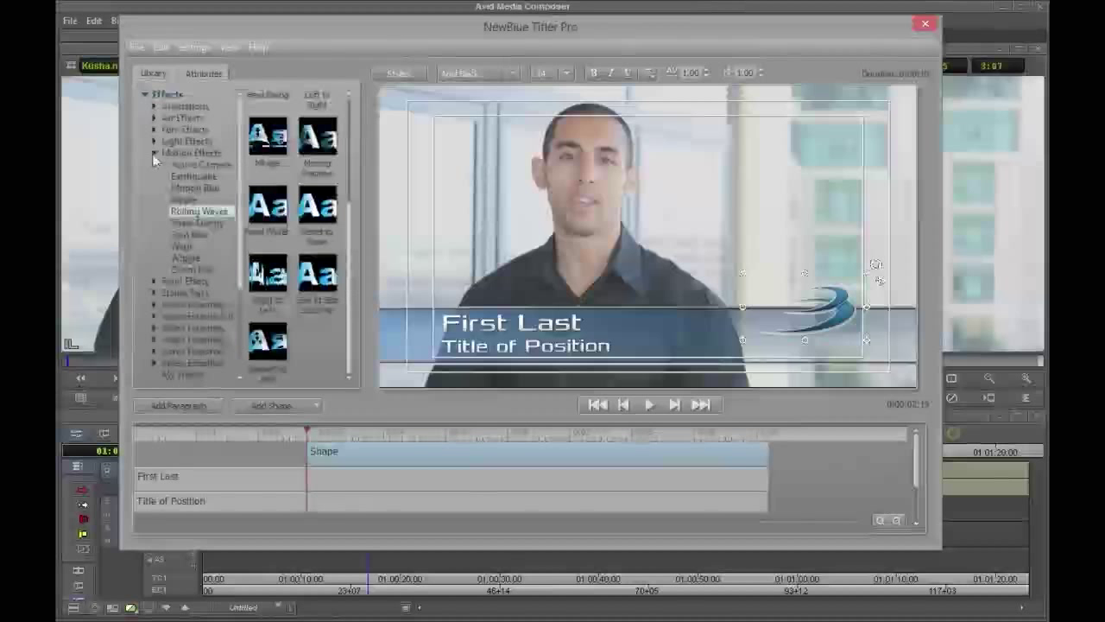
Apply the Add Definition Drop Shadow to the logo, adjust its opacity, and enlarge the timeline.
left_click(154, 226)
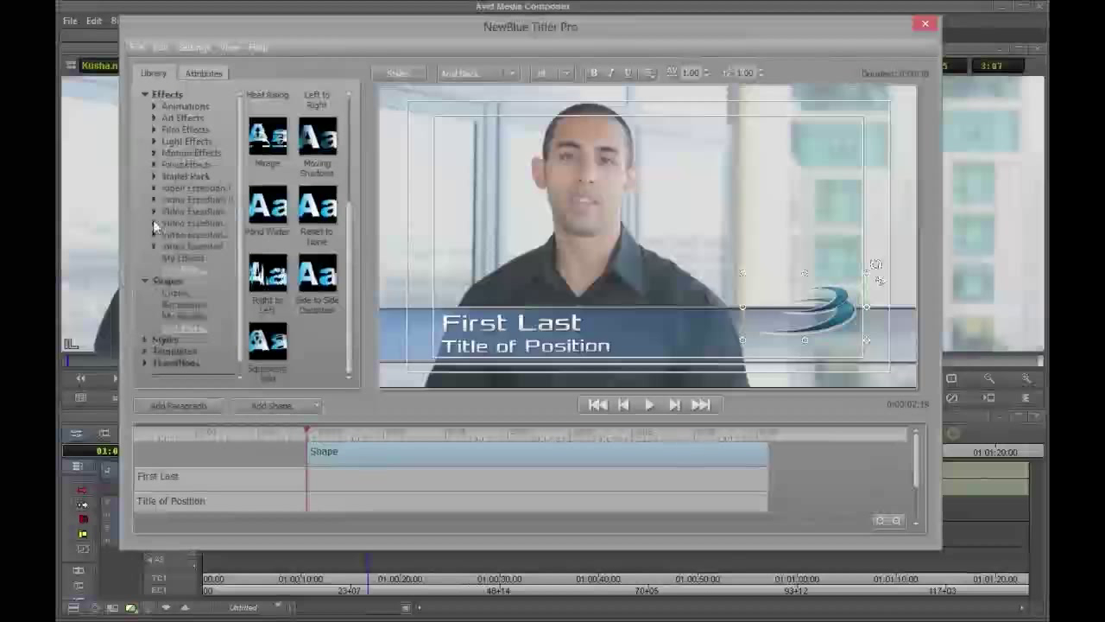
left_click(198, 258)
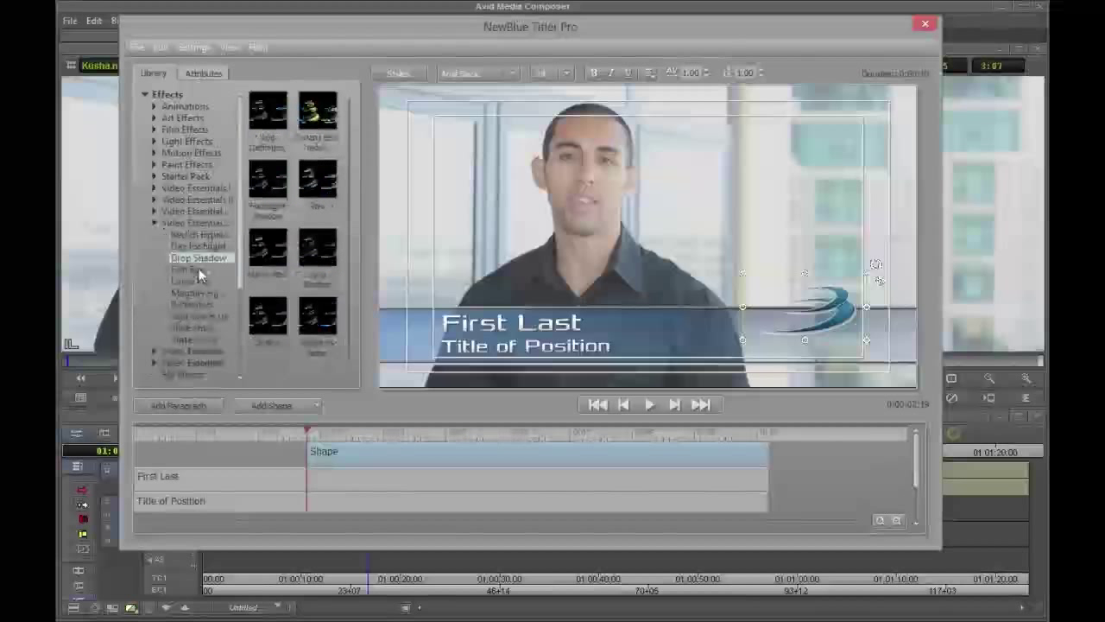
left_click_drag(273, 111, 831, 317)
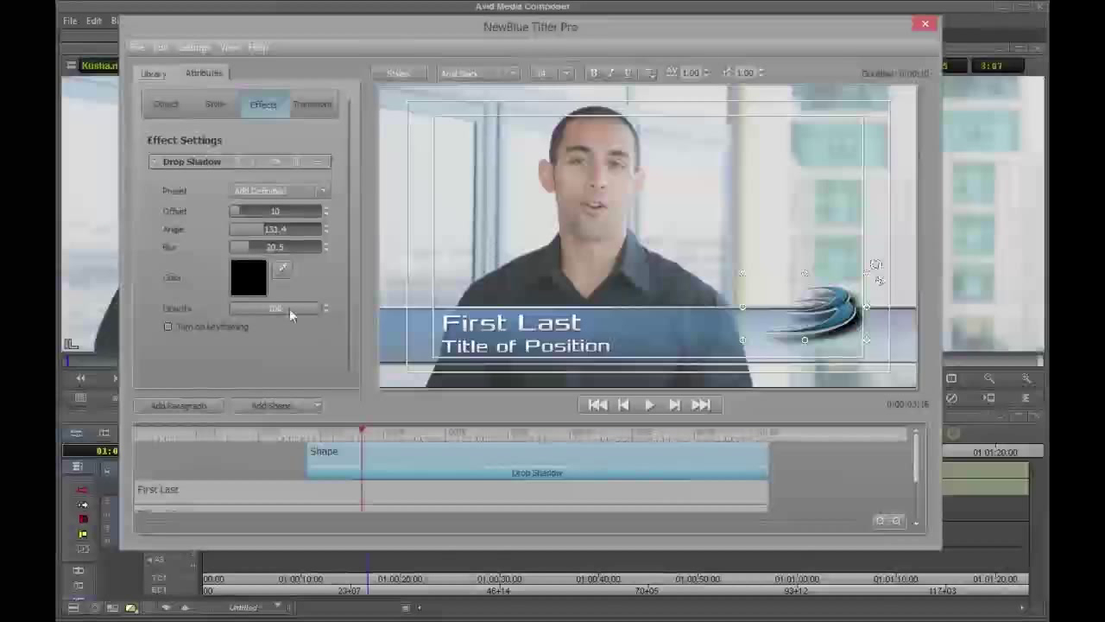
left_click_drag(289, 309, 283, 347)
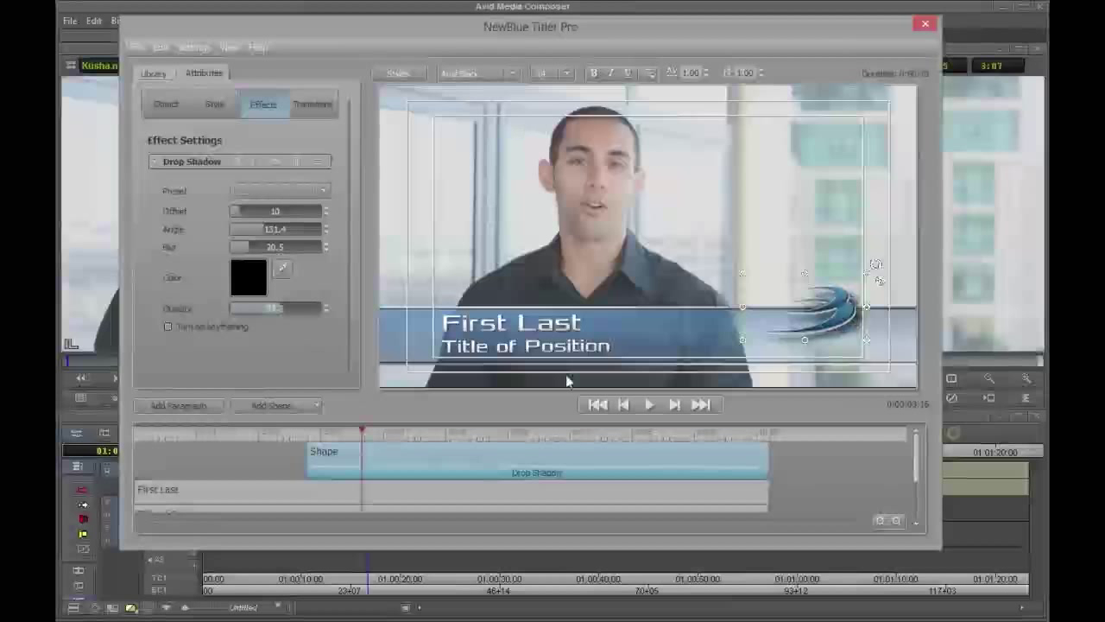
left_click(715, 265)
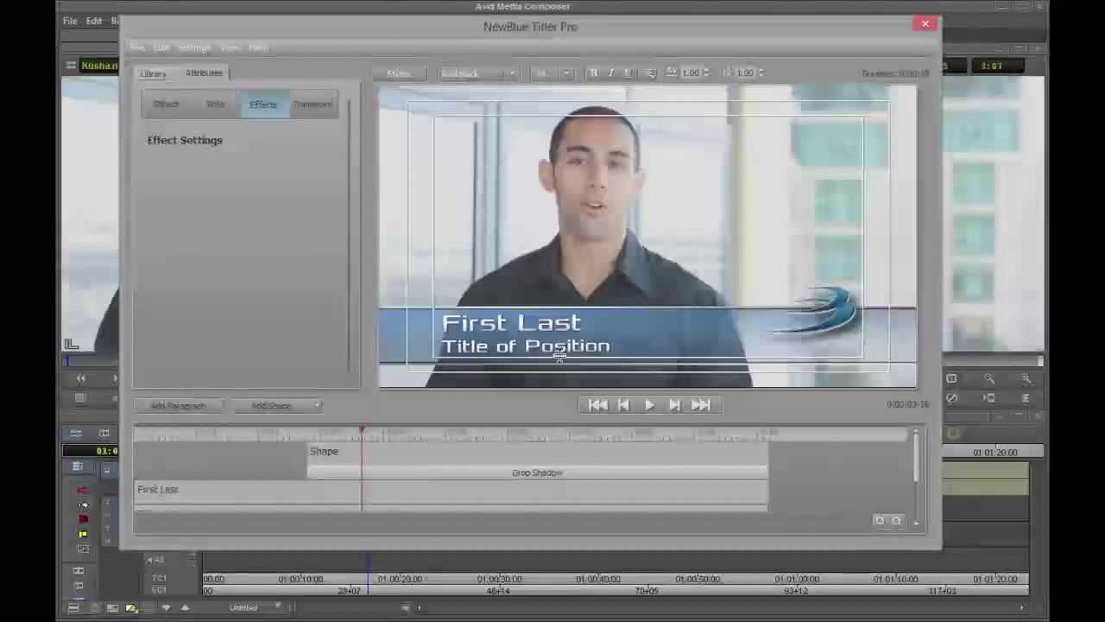
left_click_drag(559, 354, 570, 302)
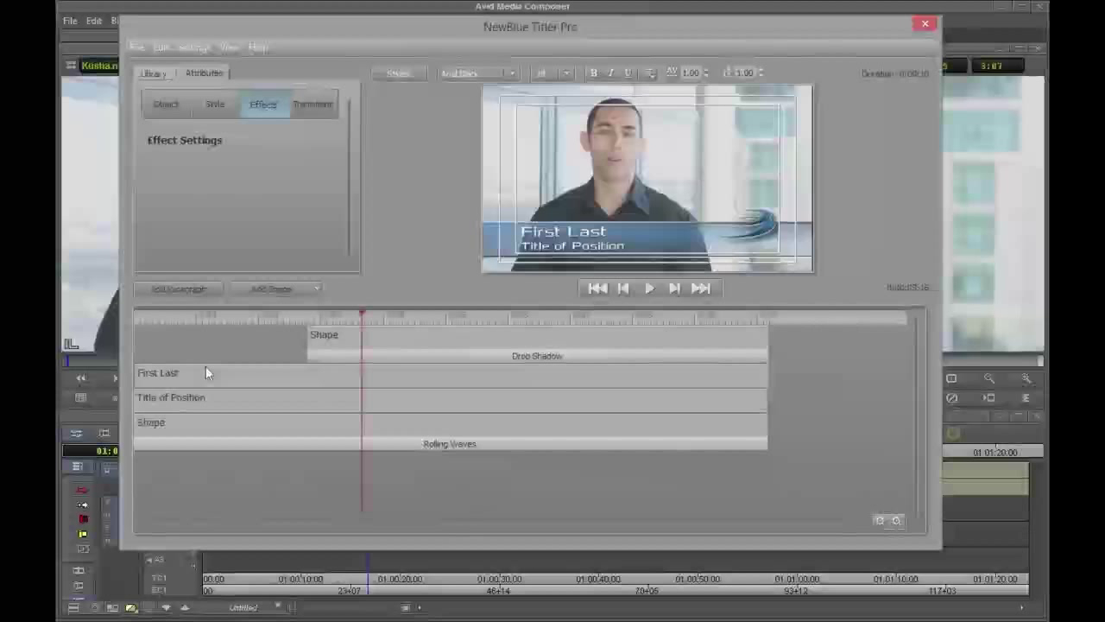
Move the logo track below Title of Position and stagger the First Last and Title of Position starts.
left_click(401, 372)
left_click_drag(411, 372, 423, 436)
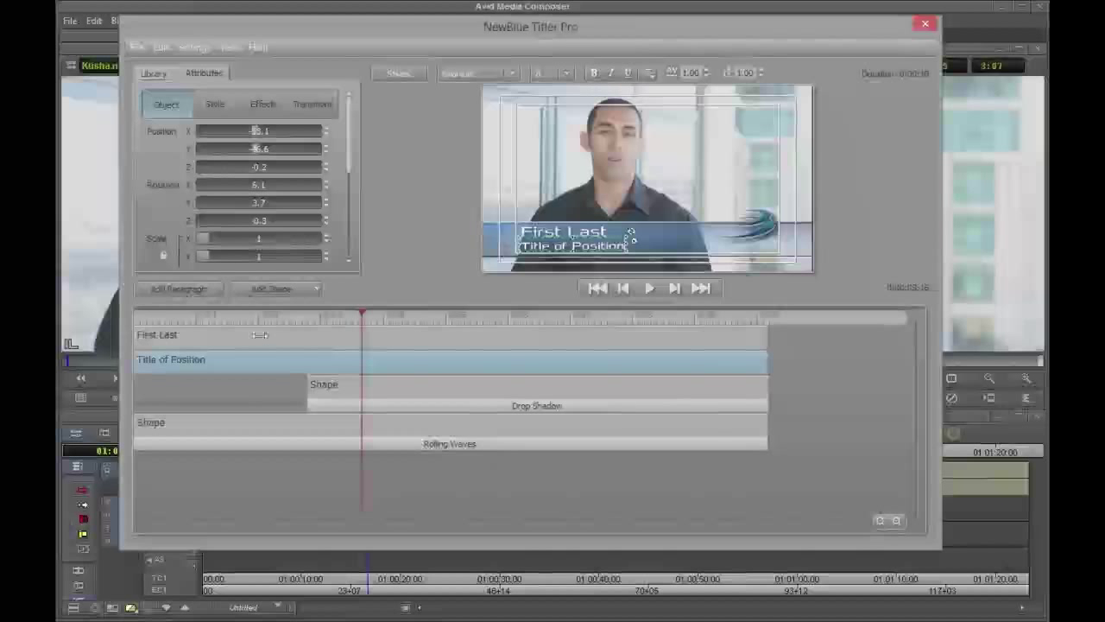
left_click_drag(260, 334, 257, 334)
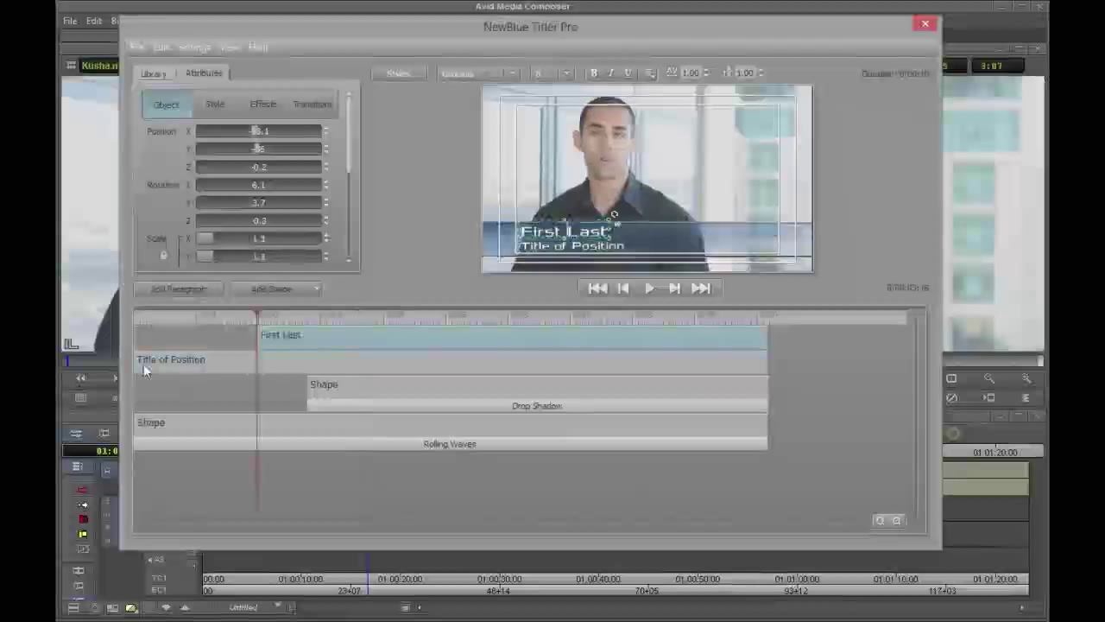
left_click_drag(326, 354, 328, 355)
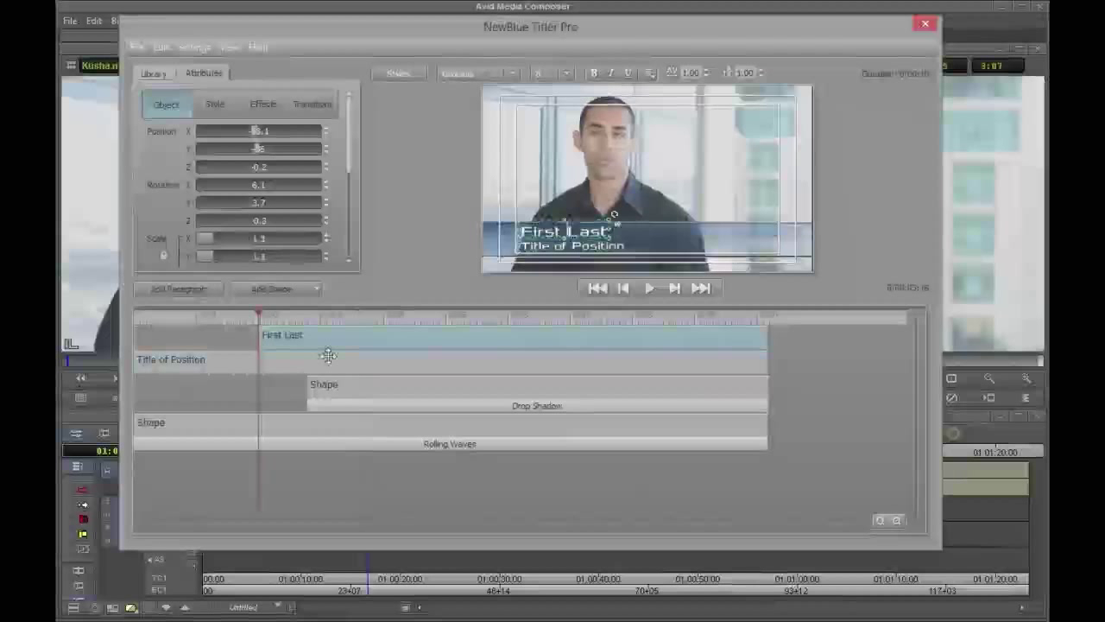
left_click(328, 354)
key("ctrl+z")
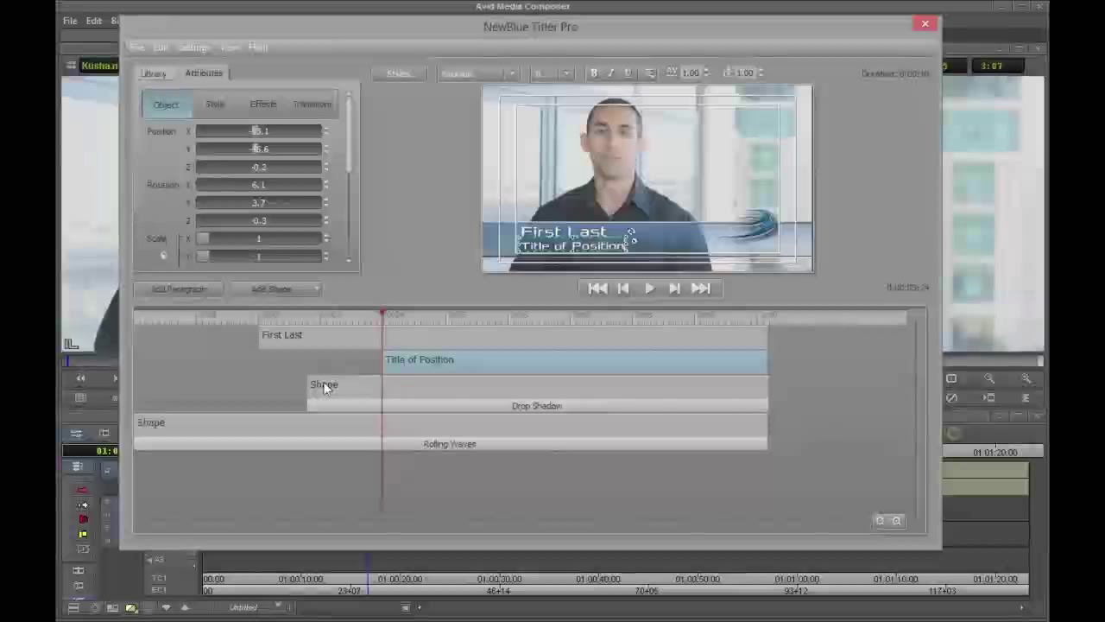
Delay the logo clip's start until after both title lines begin.
left_click(421, 391)
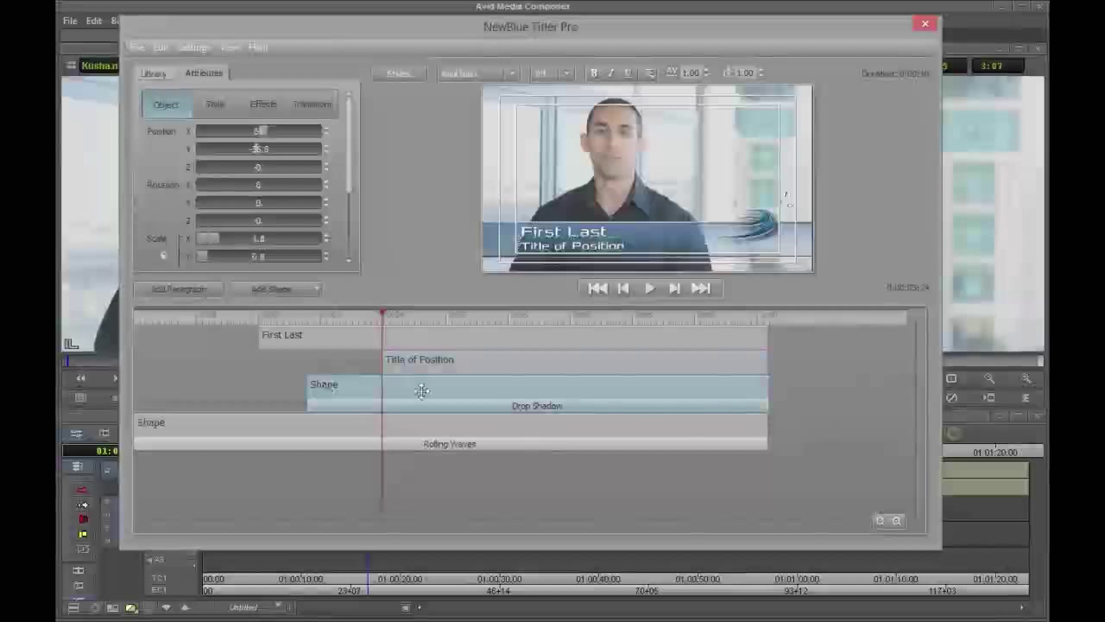
left_click_drag(421, 390, 509, 397)
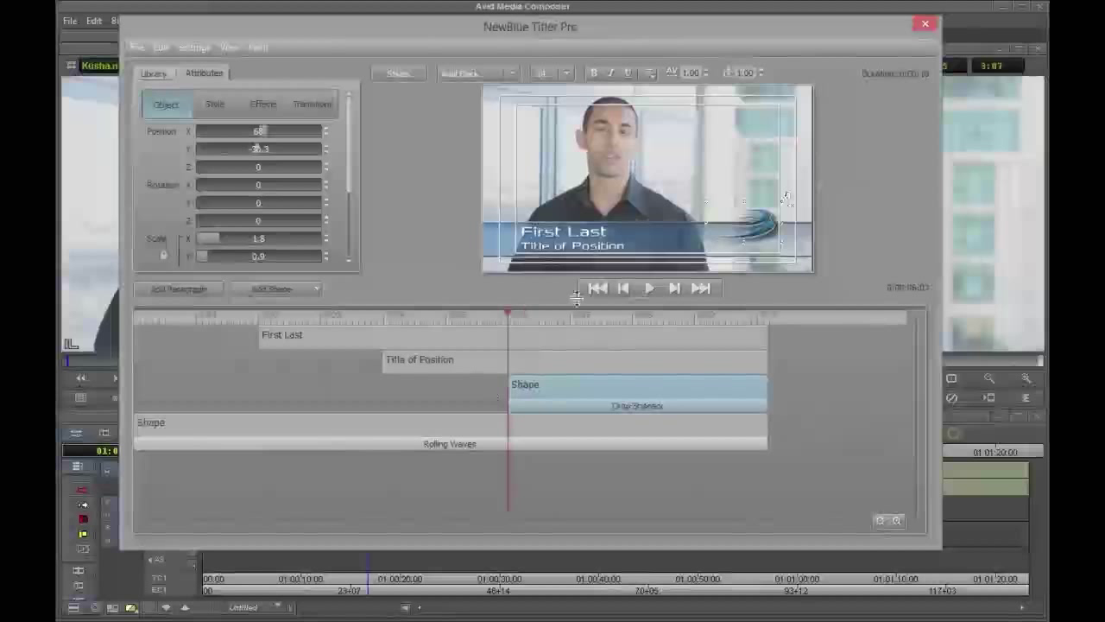
left_click(327, 448)
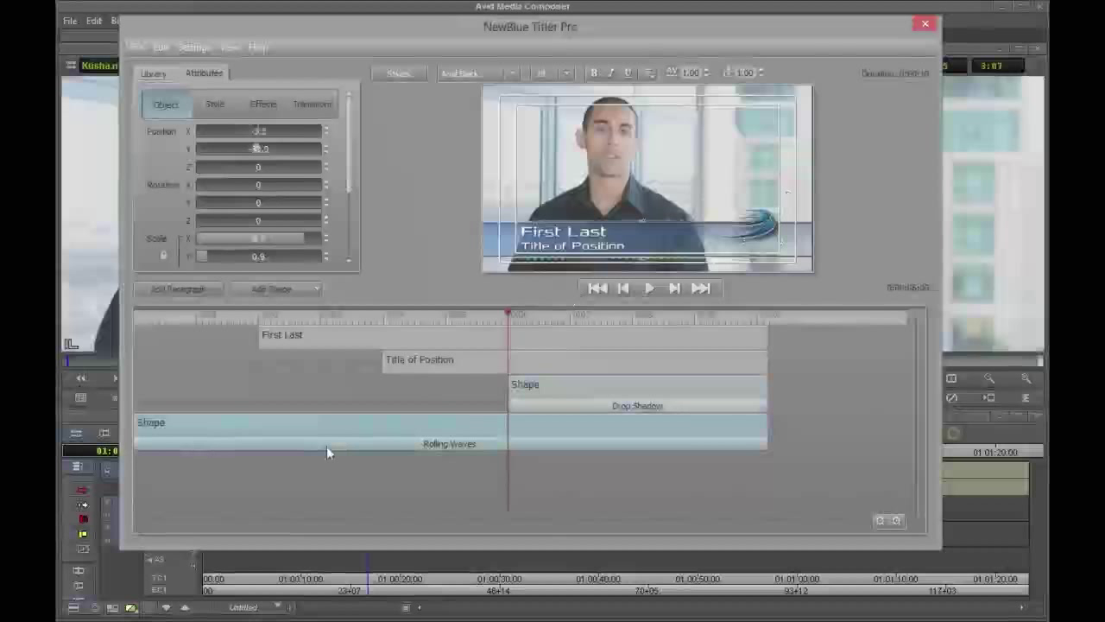
Select the First Last title instead of the logo.
left_click(158, 64)
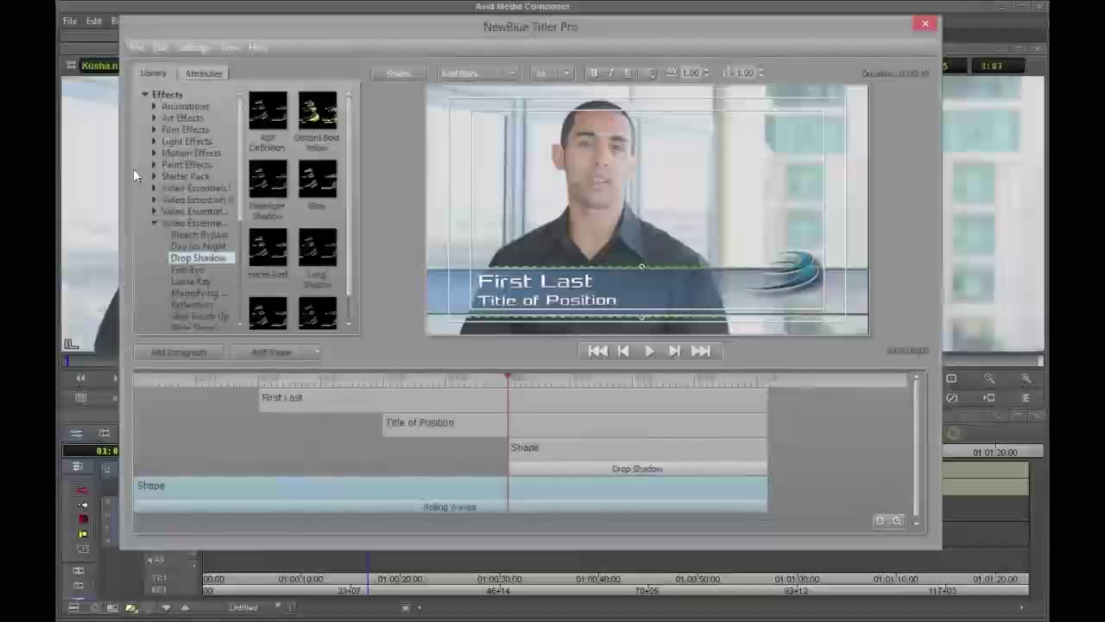
left_click(144, 180)
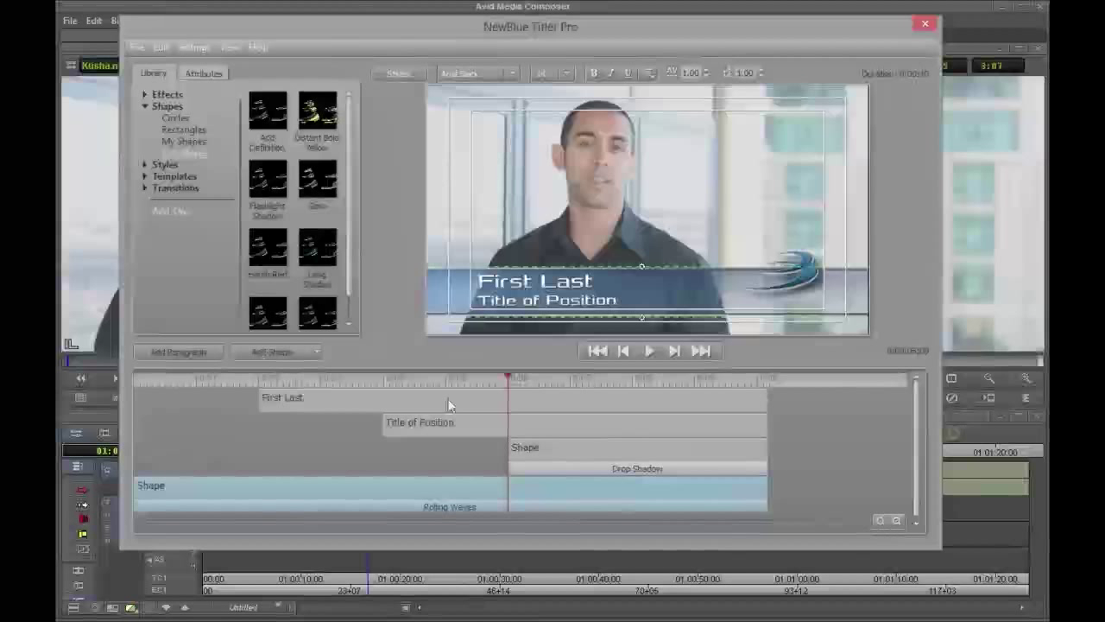
left_click(561, 447)
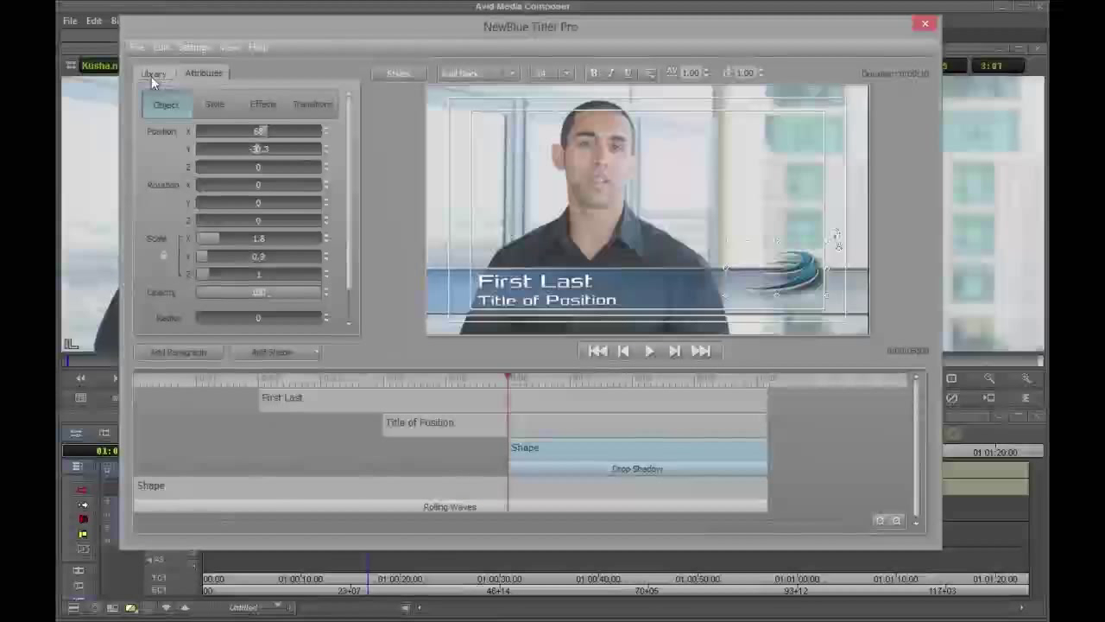
key("Tab")
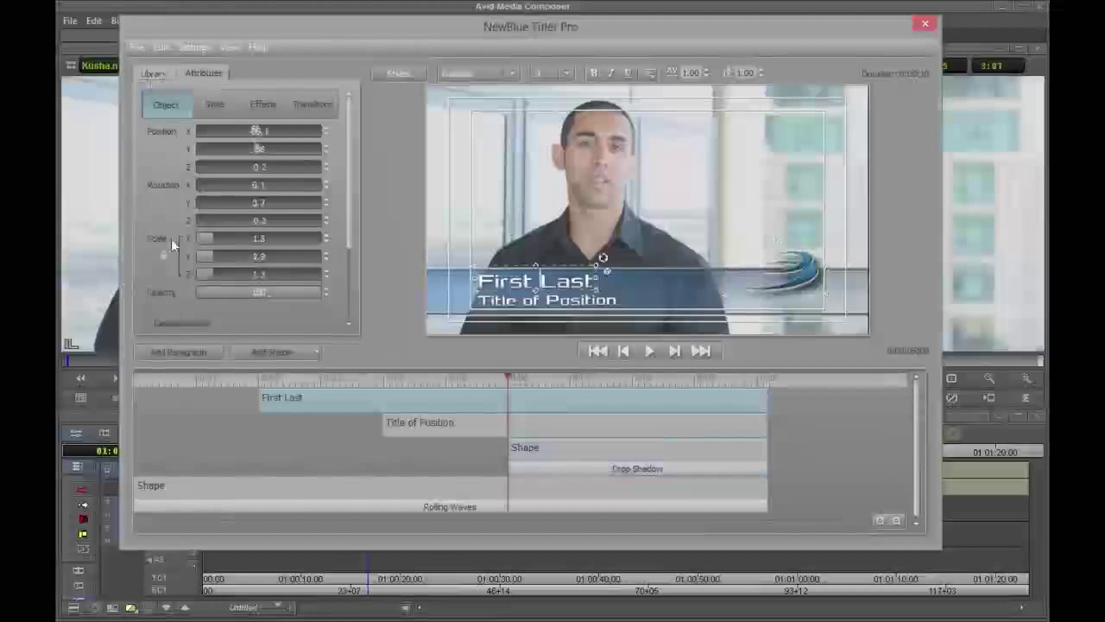
Preview the Fly Past and Fly In animation presets in the library.
left_click(153, 72)
left_click(154, 223)
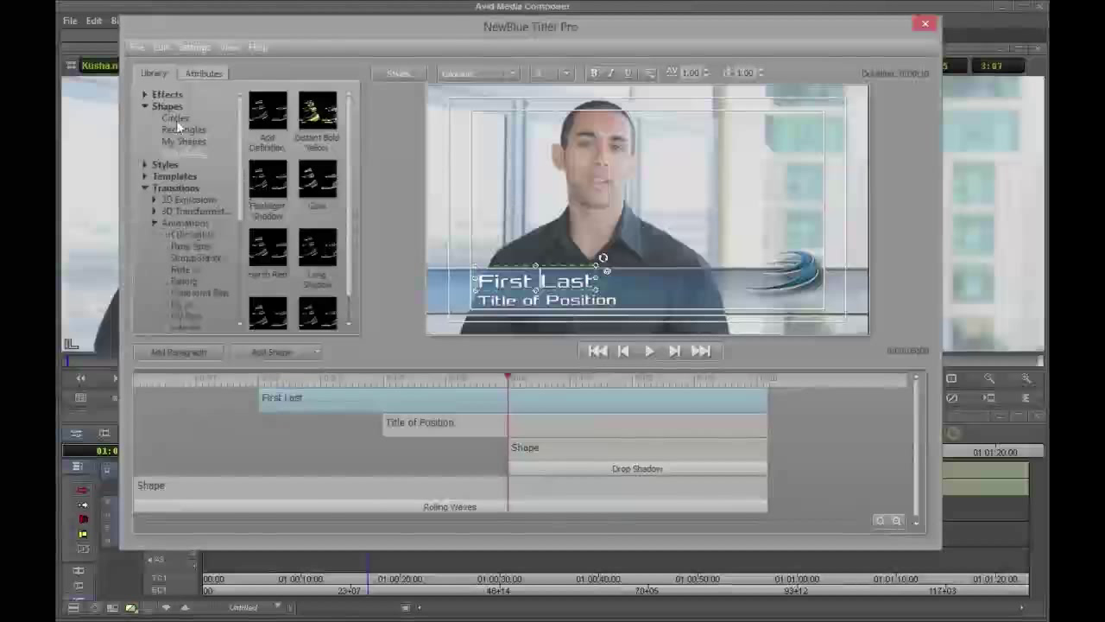
scroll(187, 200, "down", 3)
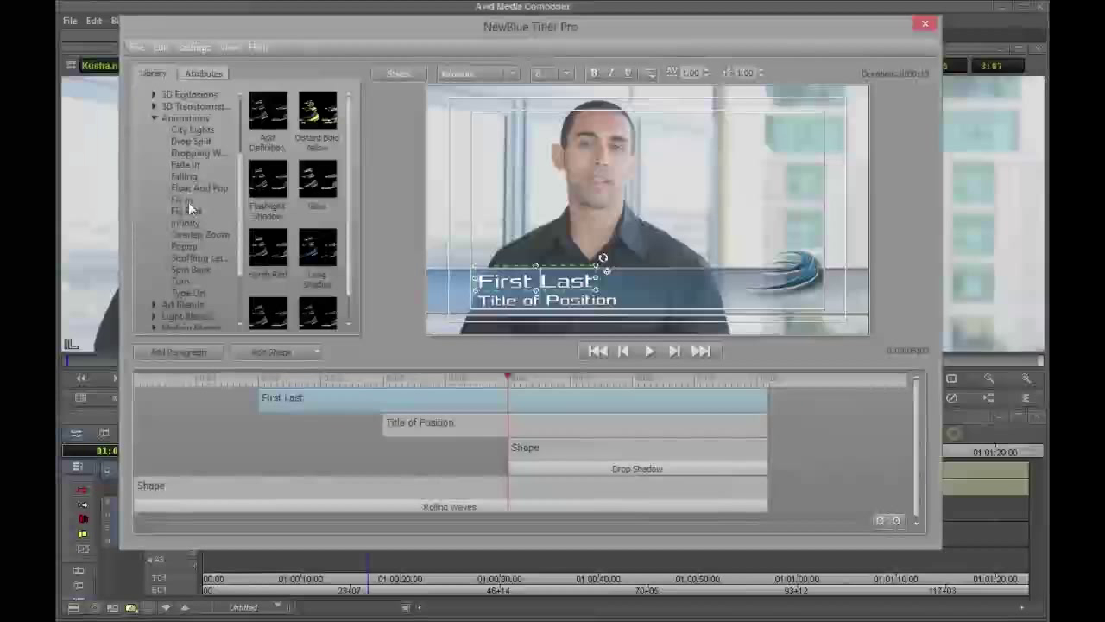
left_click(188, 207)
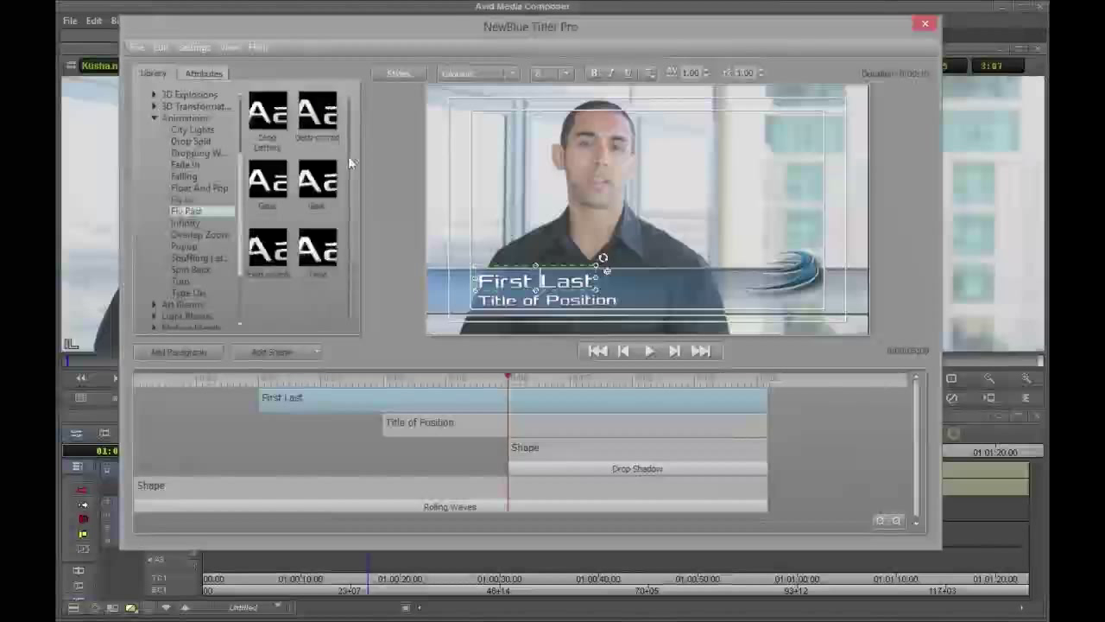
key("Up")
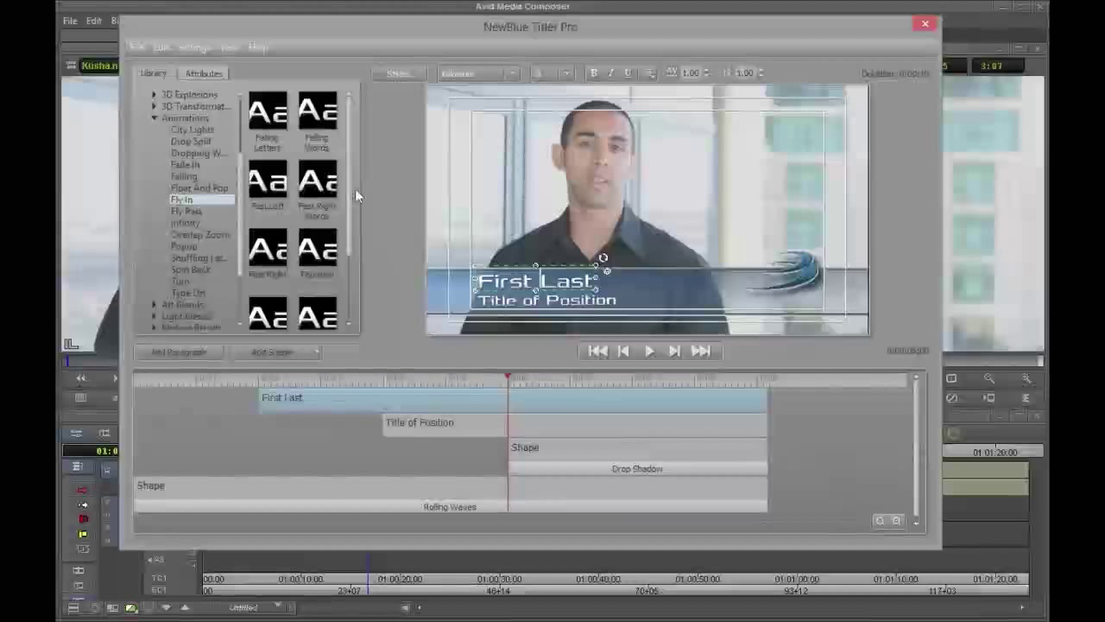
scroll(355, 188, "down", 1)
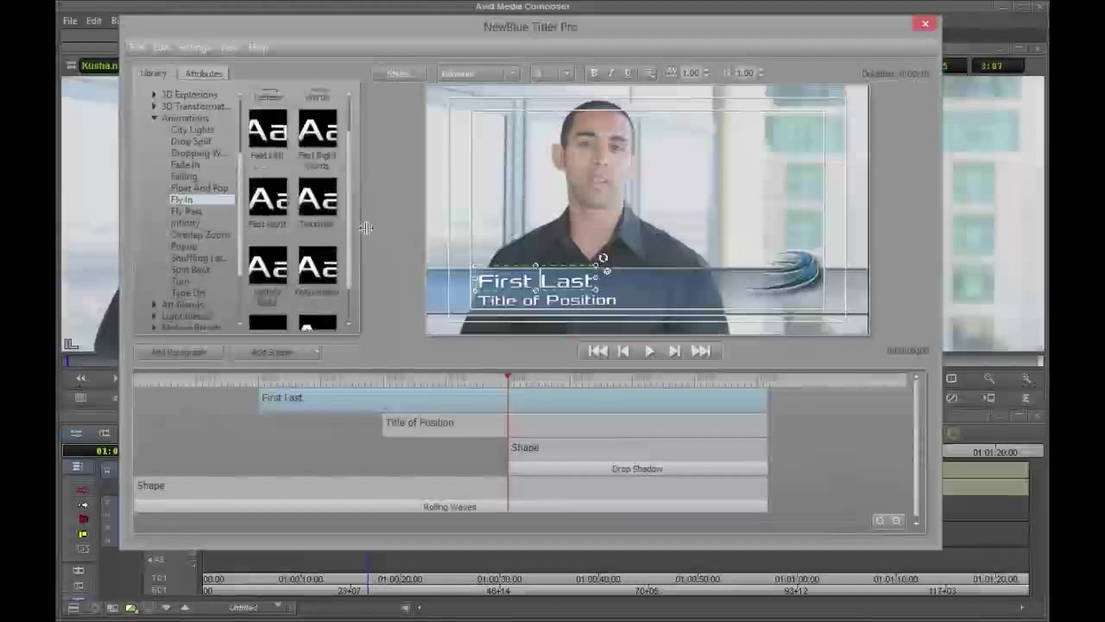
scroll(273, 226, "down", 1)
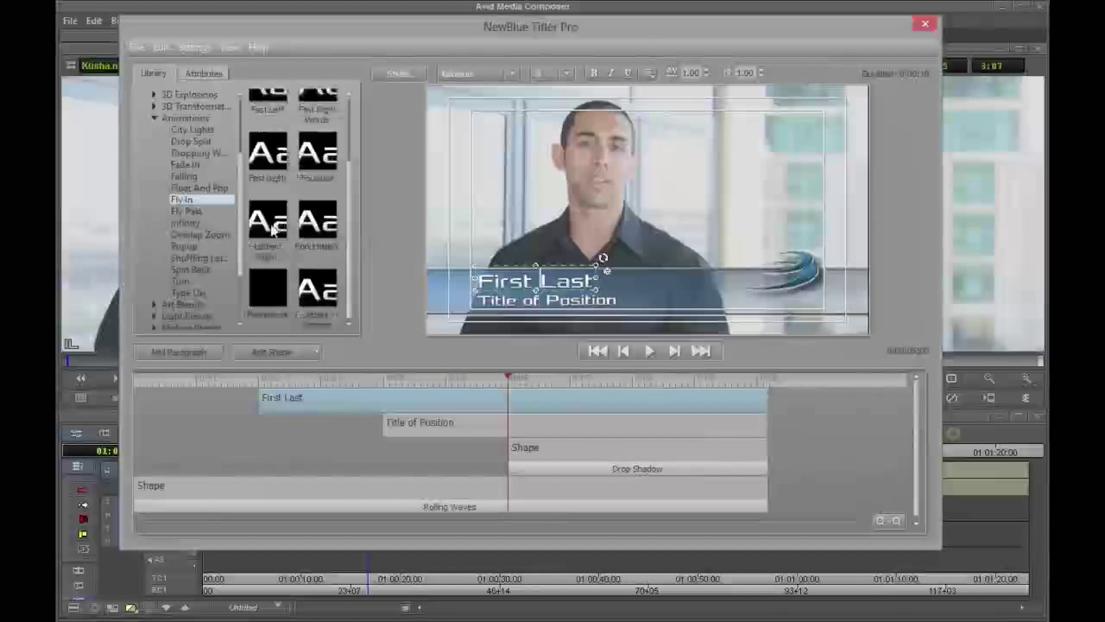
left_click(273, 226)
left_click(351, 380)
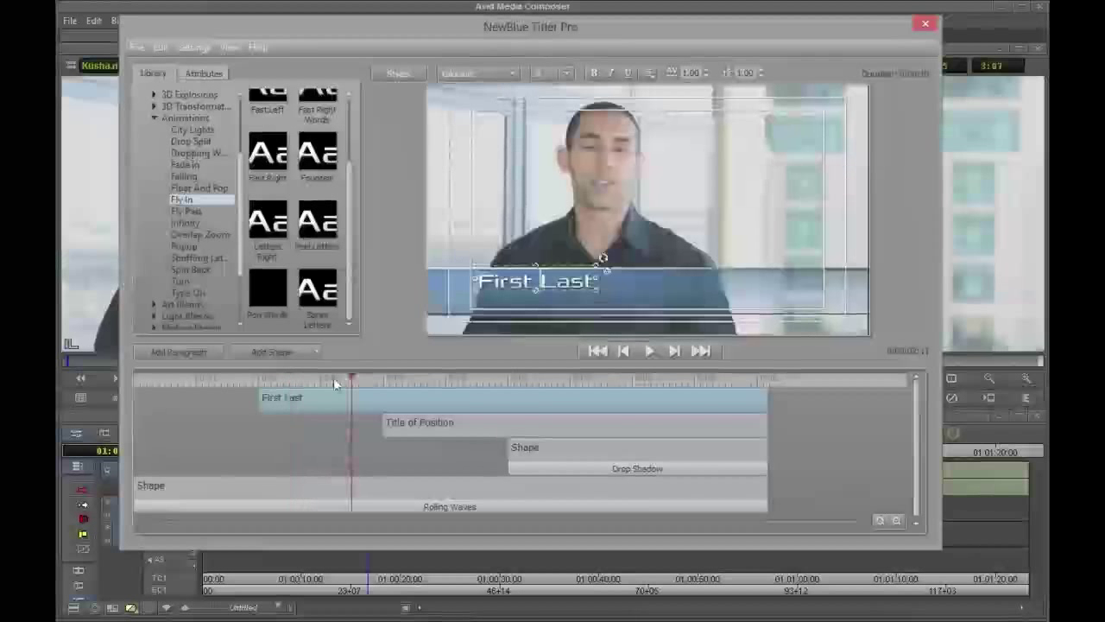
Delete the Fly In transition from the Shape track.
left_click(239, 514)
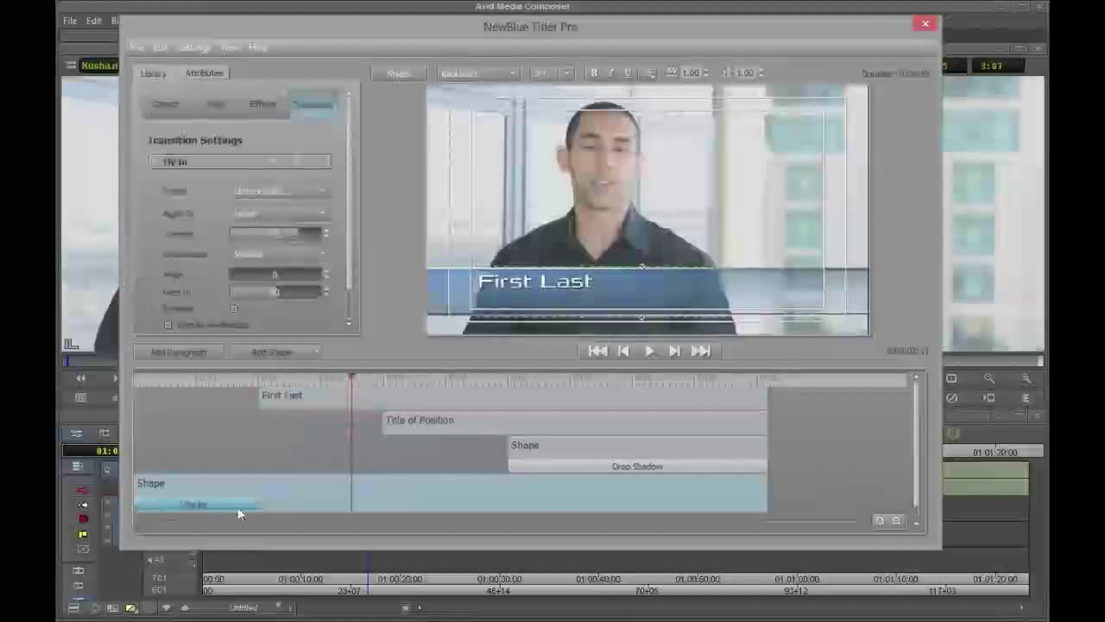
right_click(229, 507)
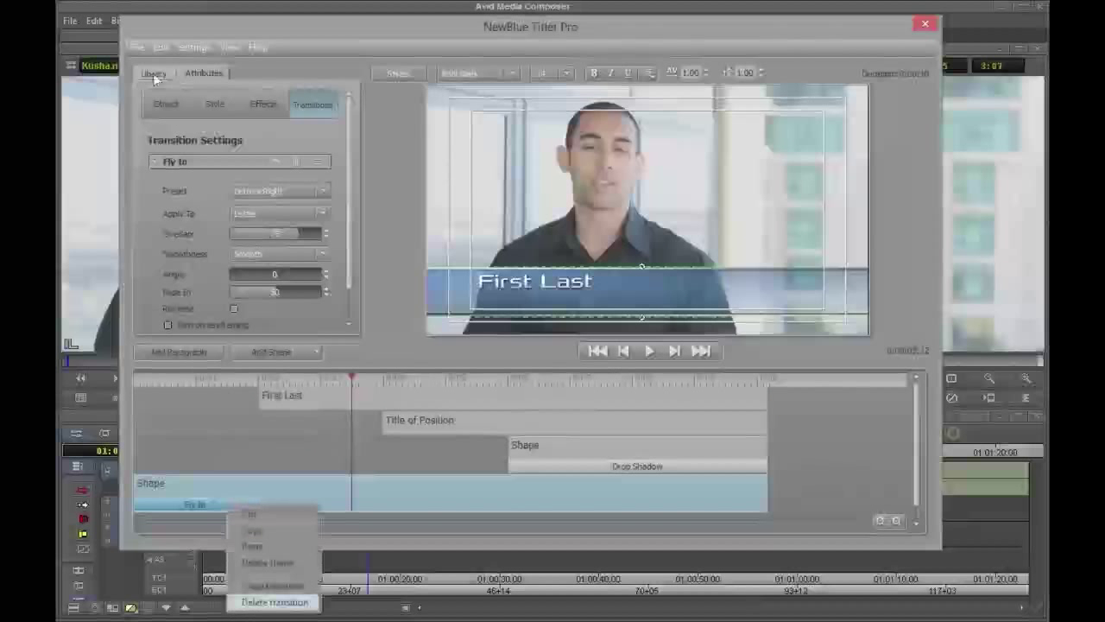
key("Return")
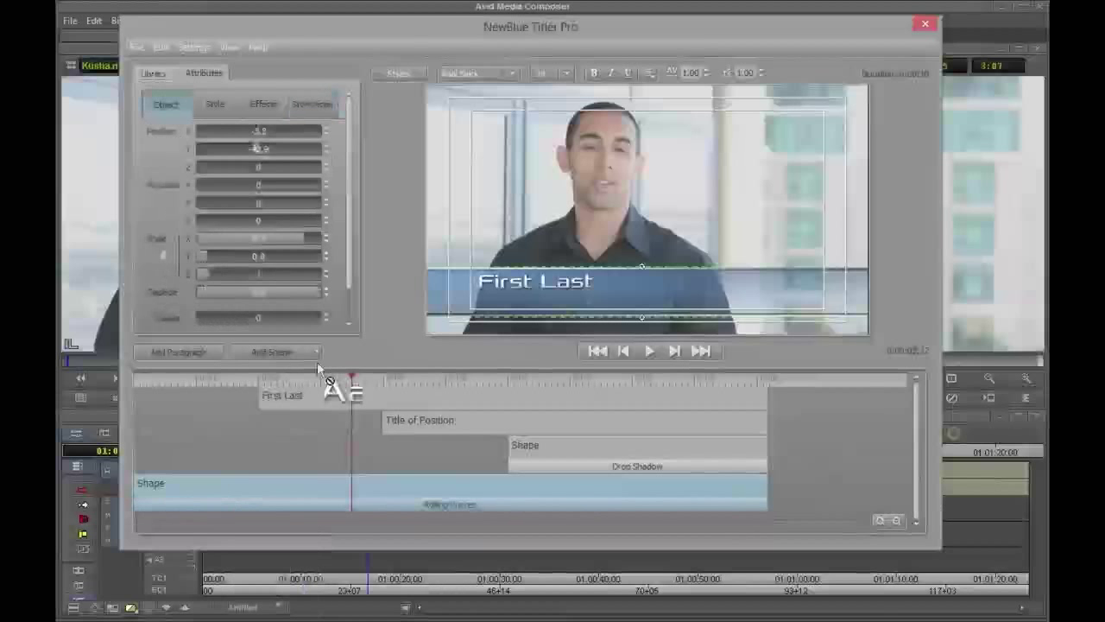
Apply the Fly In preset to the First Last track and preview the name flying in.
left_click_drag(316, 361, 317, 362)
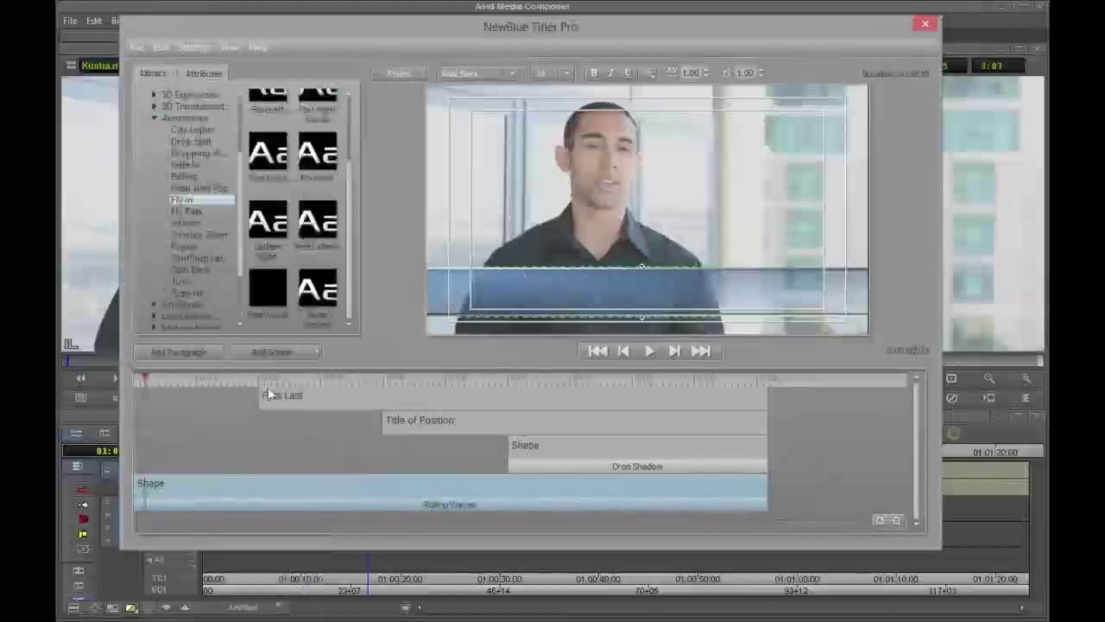
left_click(267, 390)
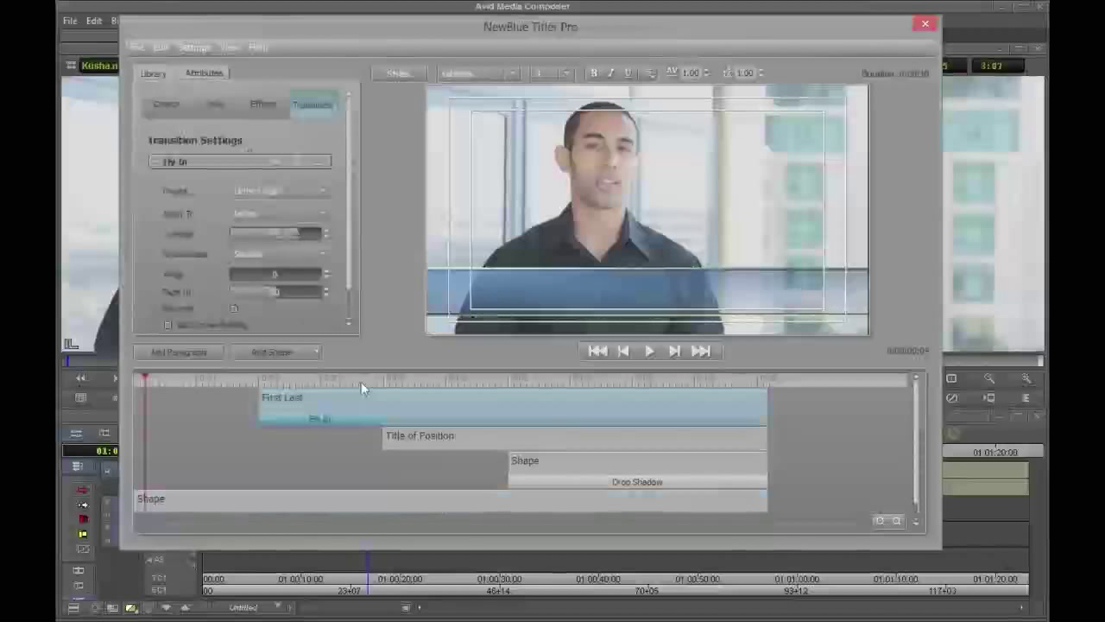
left_click(361, 382)
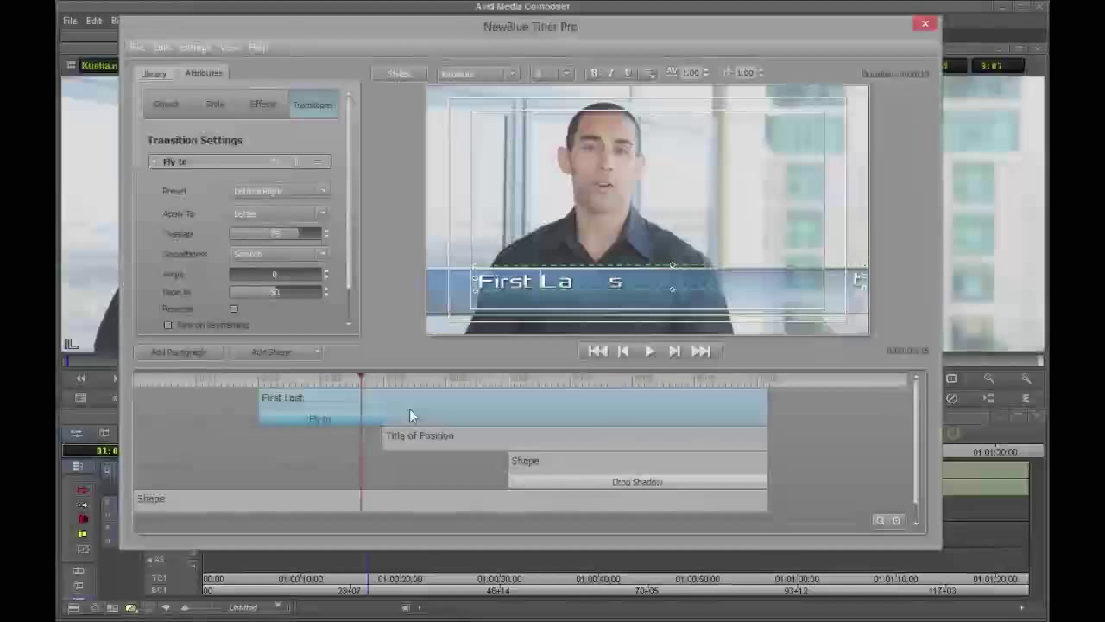
key("Left")
key("Left")
key("Left")
Lengthen the First Last Fly In, apply it per Word, and raise its Overlap.
mouse_move(368, 422)
left_mouse_down()
mouse_move(393, 418)
mouse_move(382, 419)
left_mouse_up()
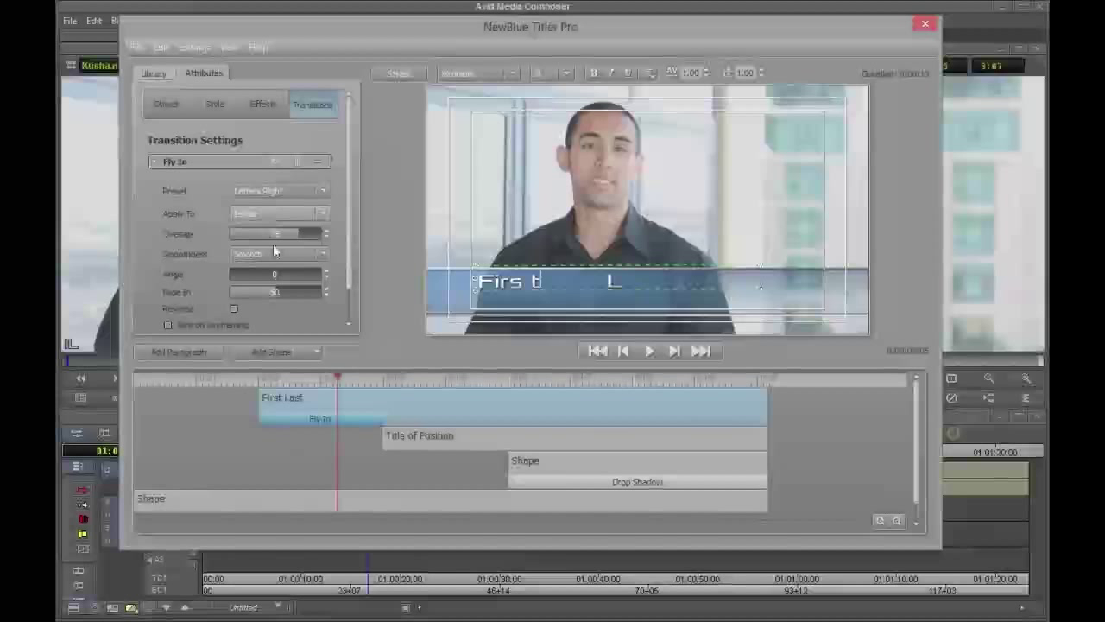
left_click(276, 213)
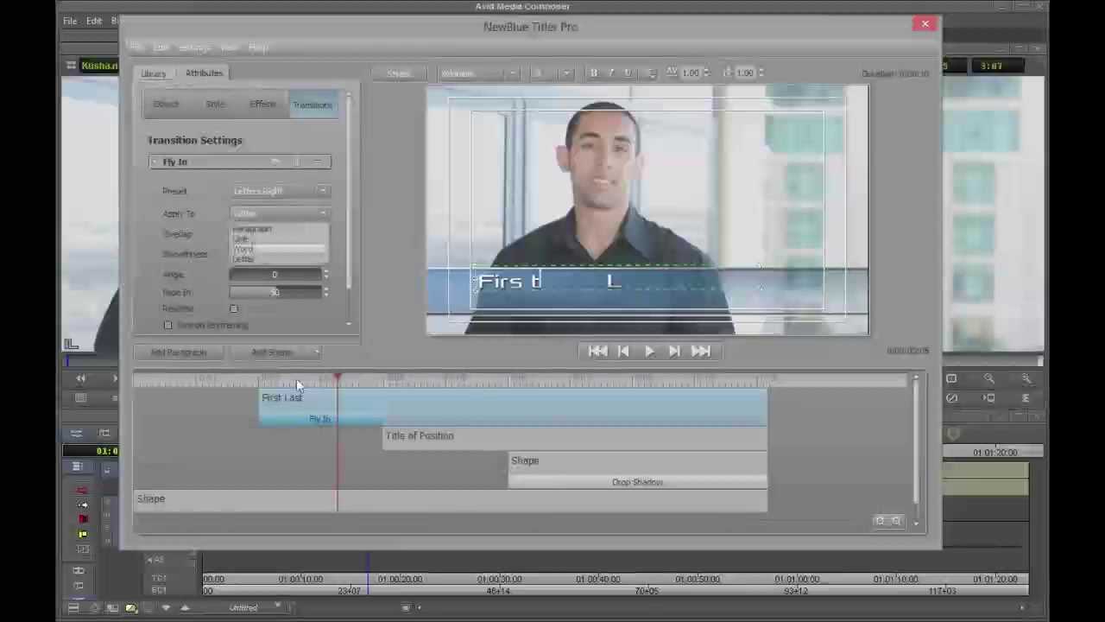
left_click(296, 378)
left_click(325, 383)
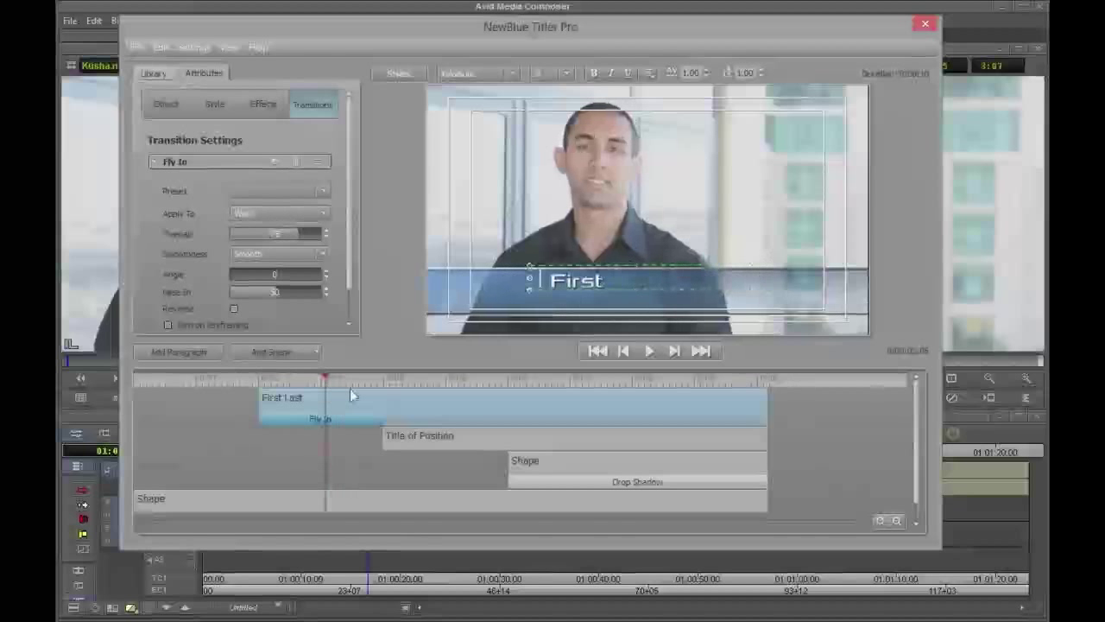
left_click(349, 390)
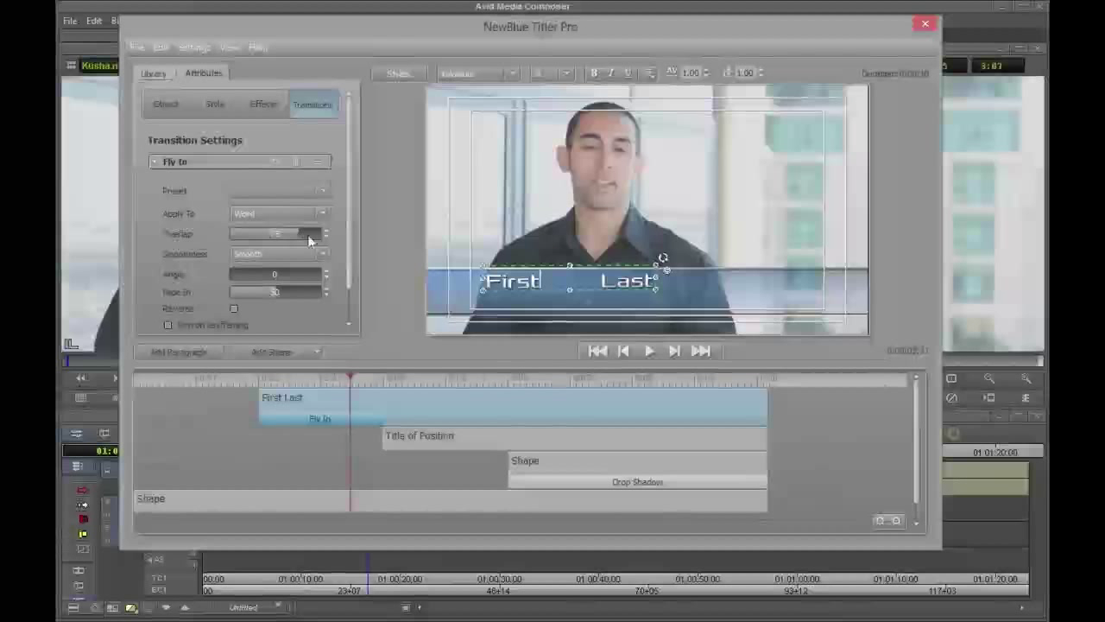
left_click(309, 241)
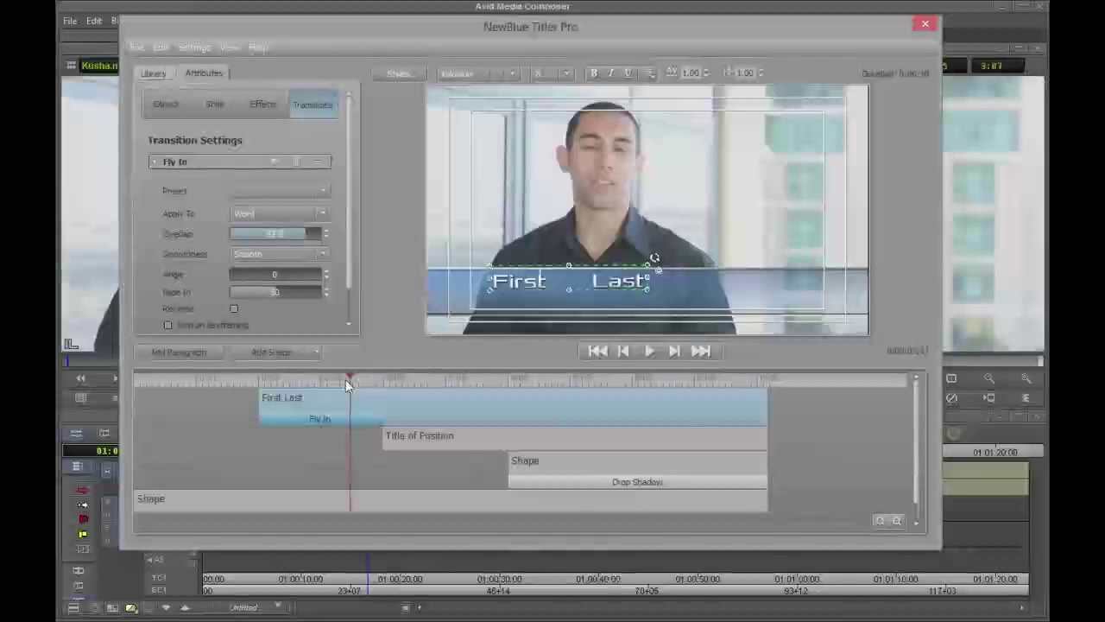
left_click(352, 418)
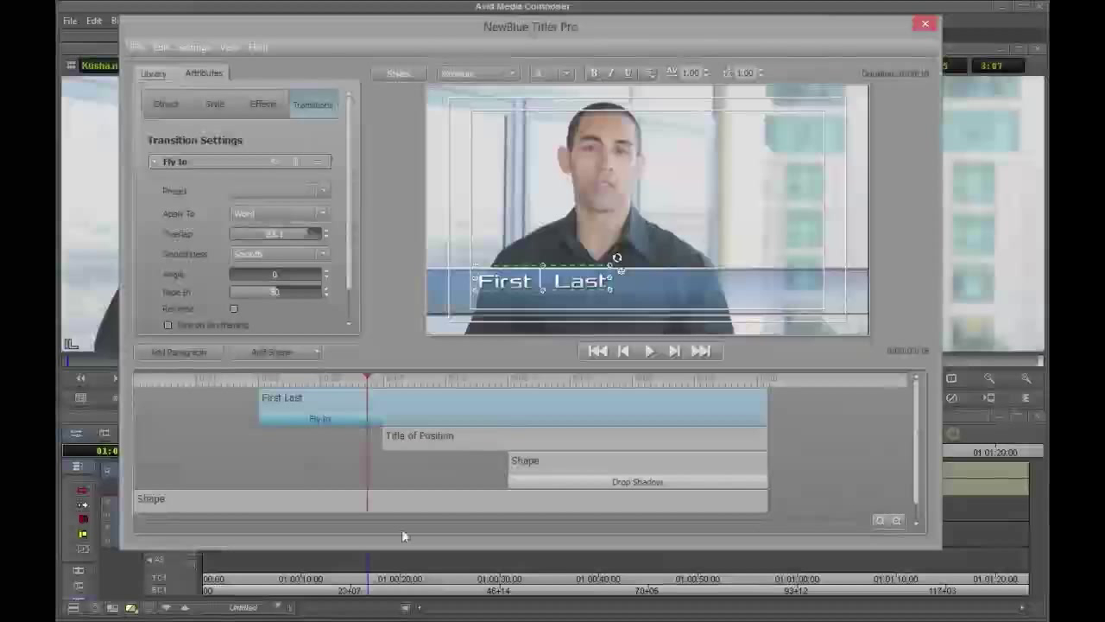
Copy the First Last Fly In transition and paste it as Title of Position's entrance.
right_click(355, 420)
key("Escape")
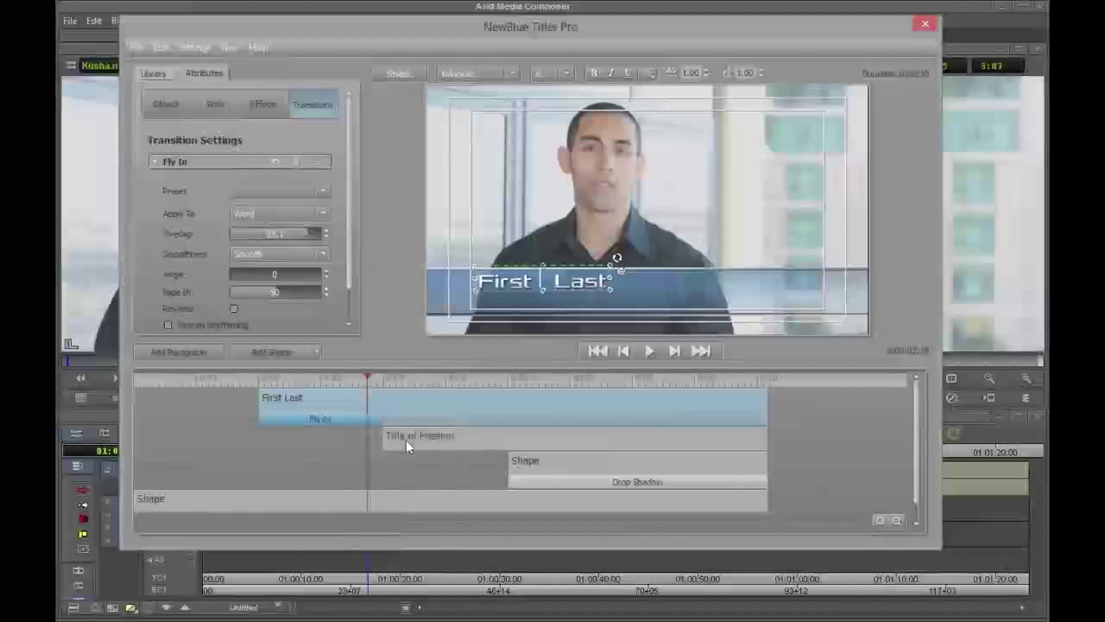
right_click(406, 439)
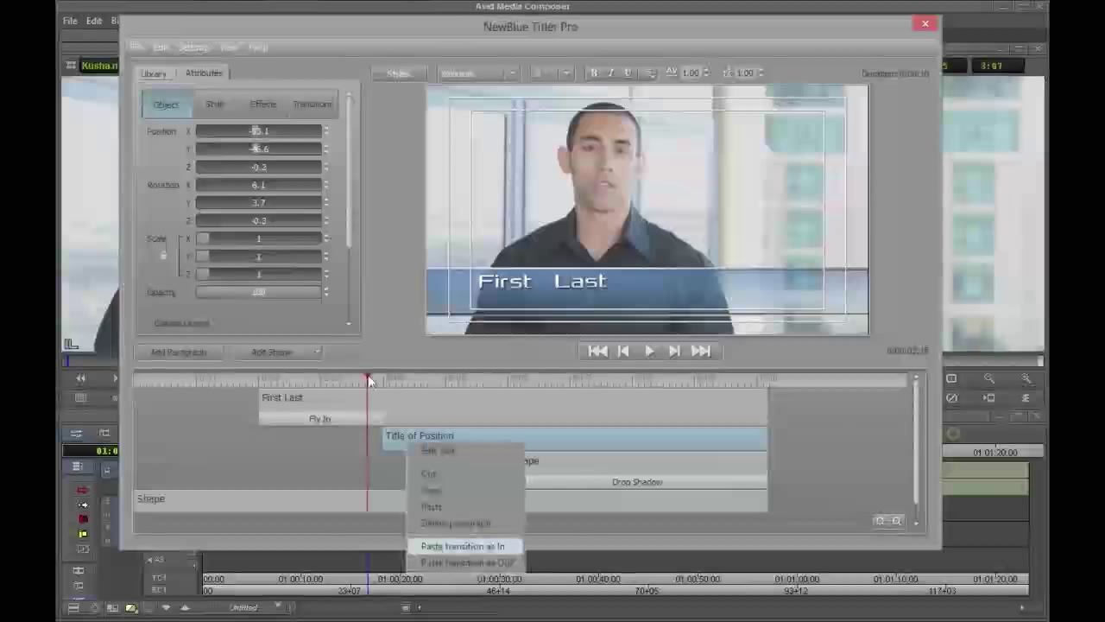
key("Return")
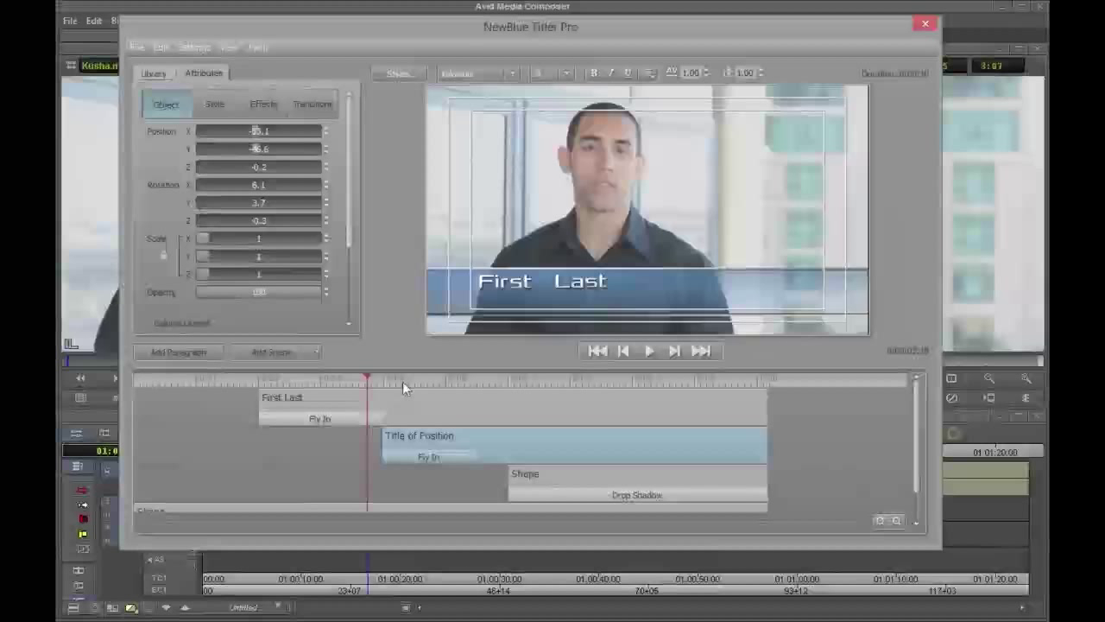
Scrub the preview to confirm both lines fly in, and display the Fly Past presets.
left_click(403, 381)
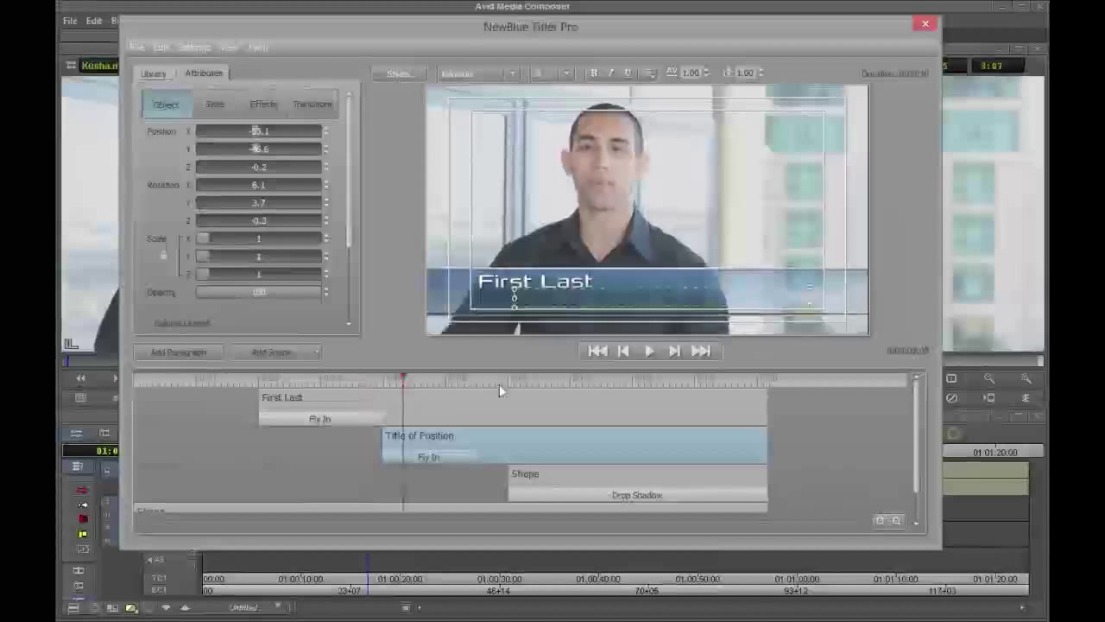
left_click(499, 385)
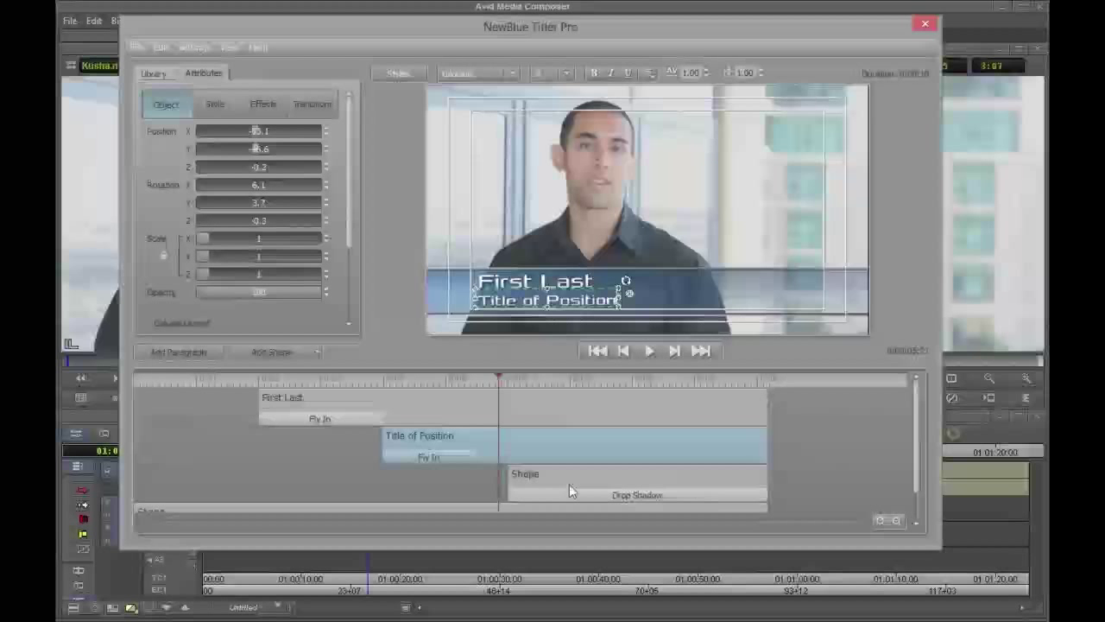
left_click(606, 385)
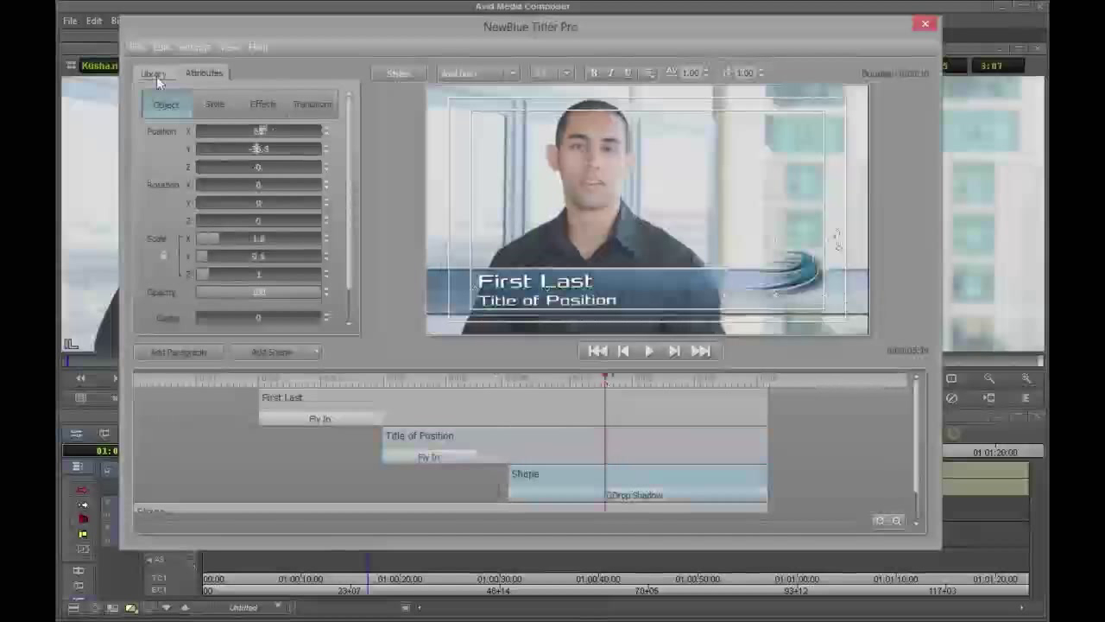
key("Left")
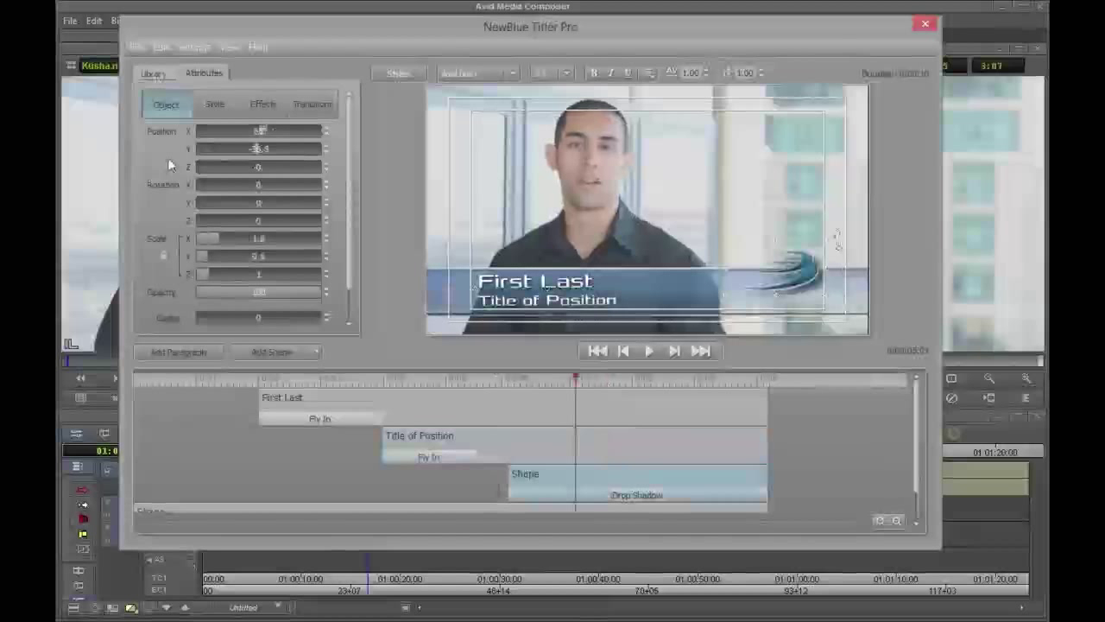
left_click(187, 212)
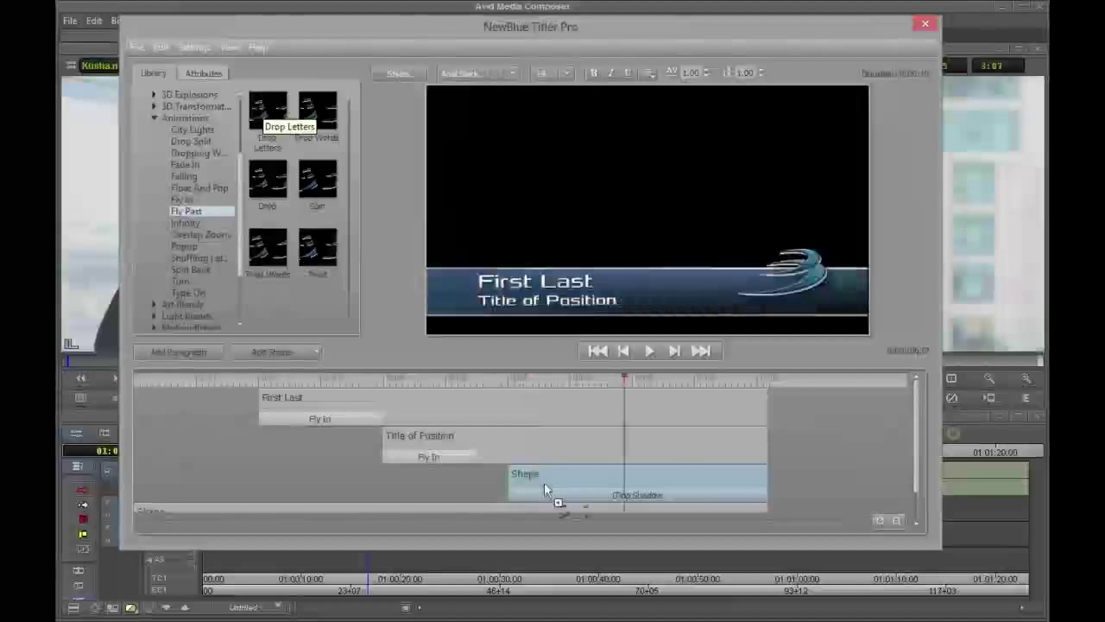
Drop a Fly Past preset onto the logo's Shape track and scrub through its entrance.
left_click_drag(544, 482, 544, 482)
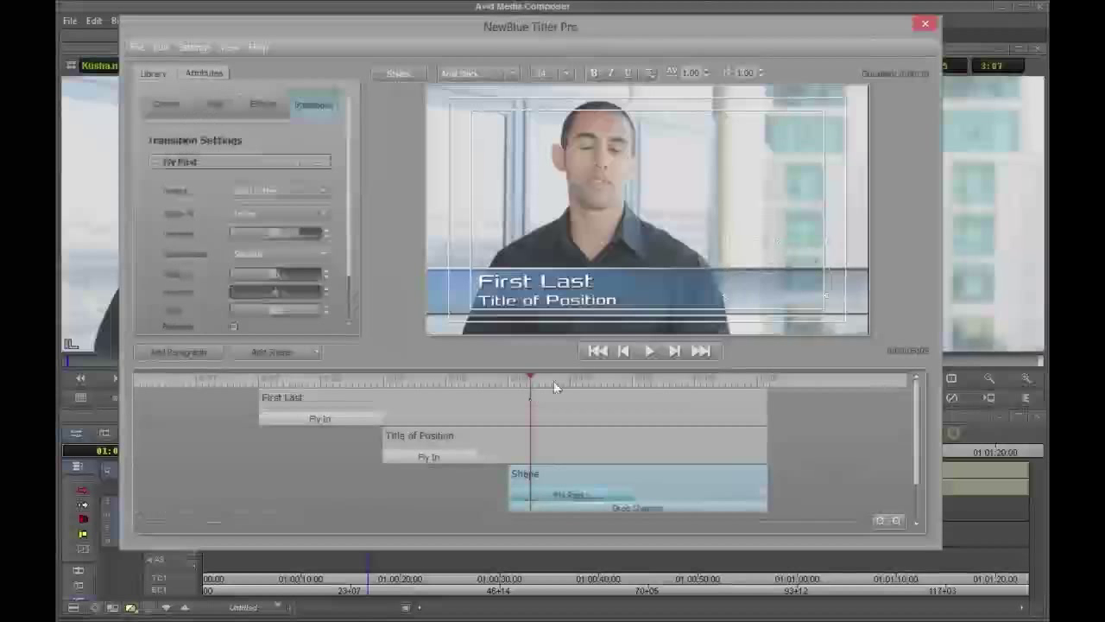
left_click(557, 381)
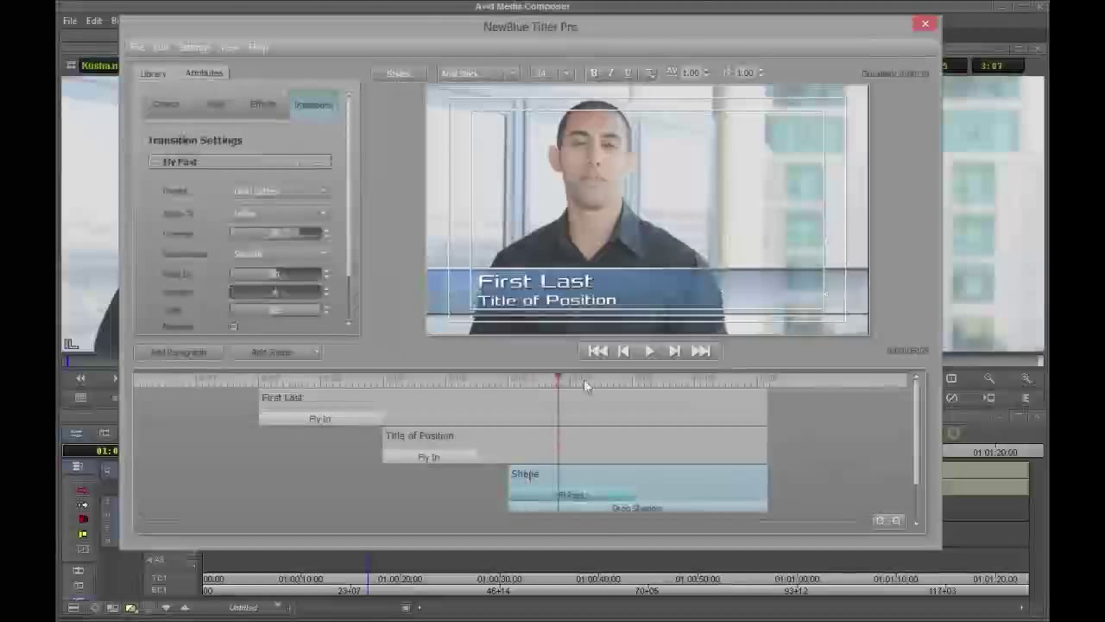
left_click(584, 381)
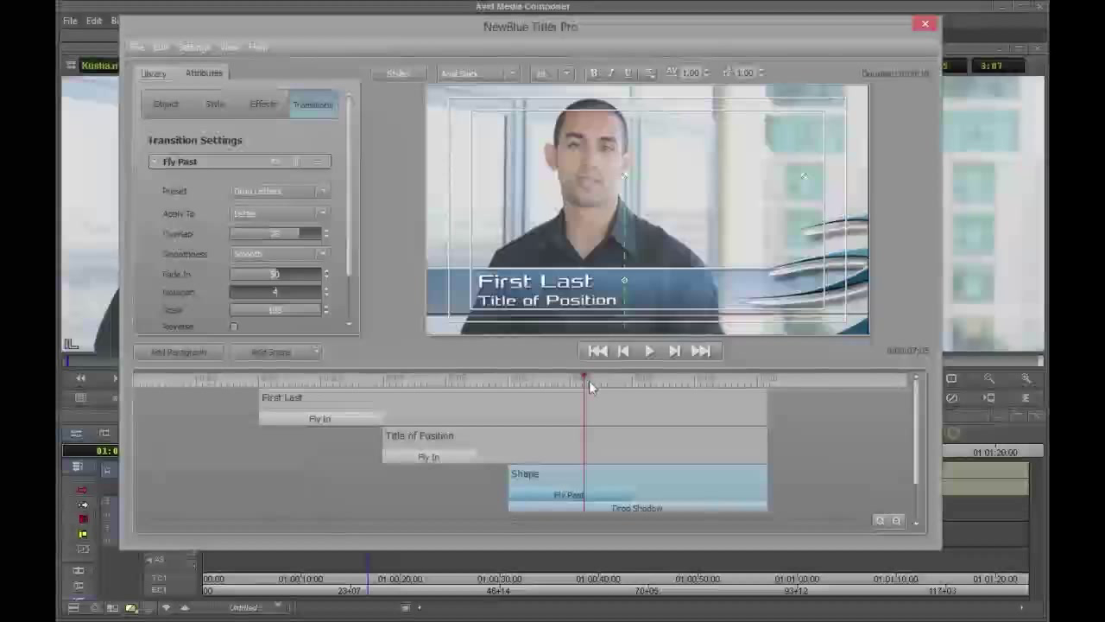
left_click(609, 381)
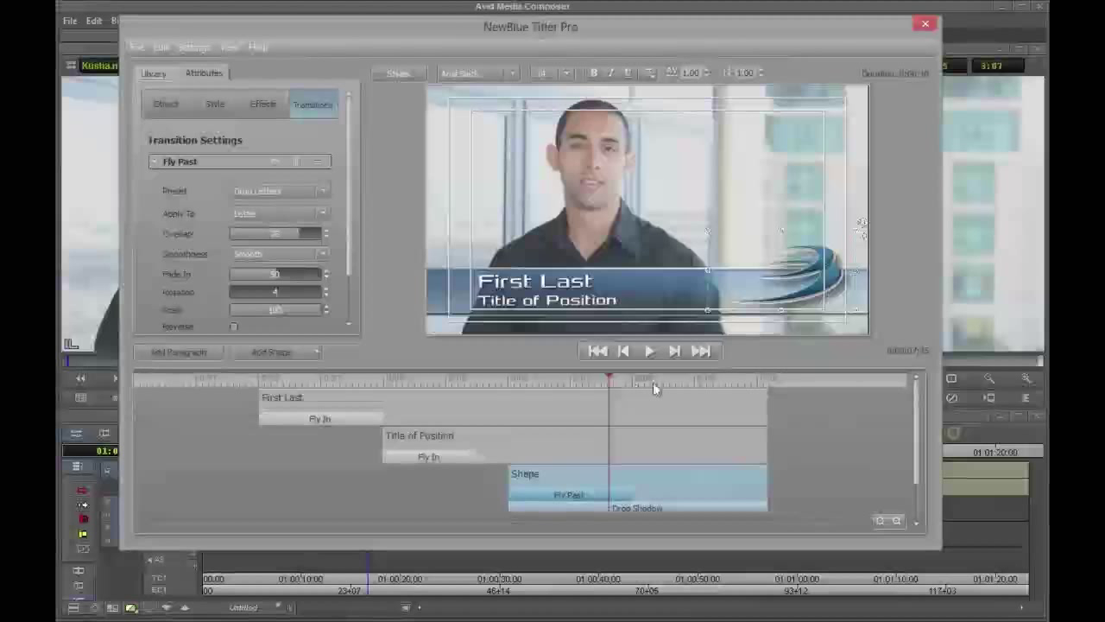
left_click(652, 381)
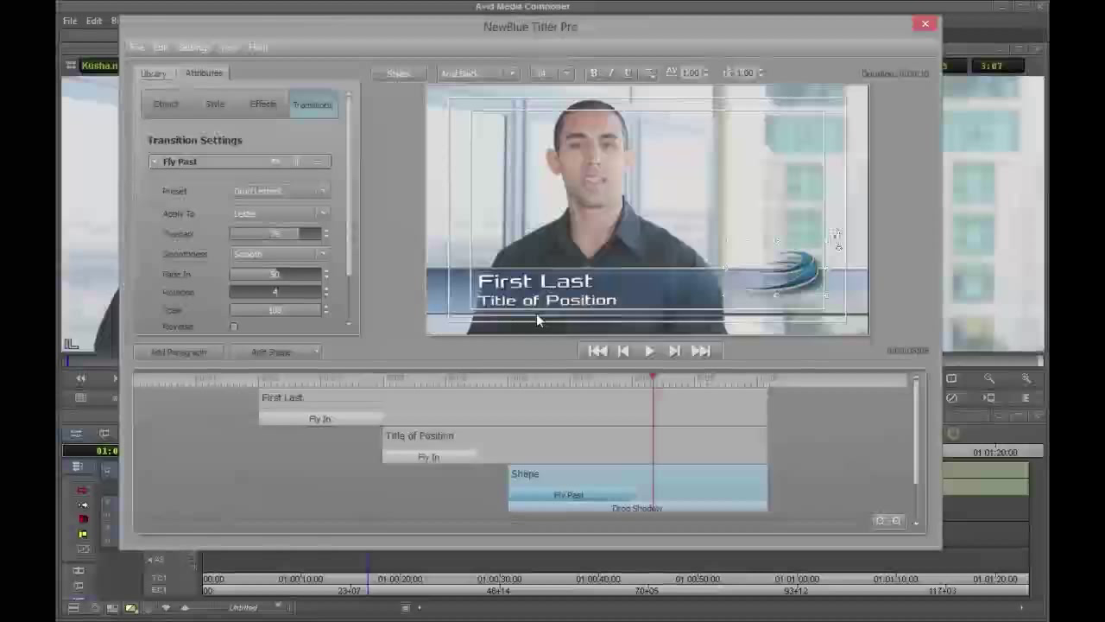
left_click(536, 283)
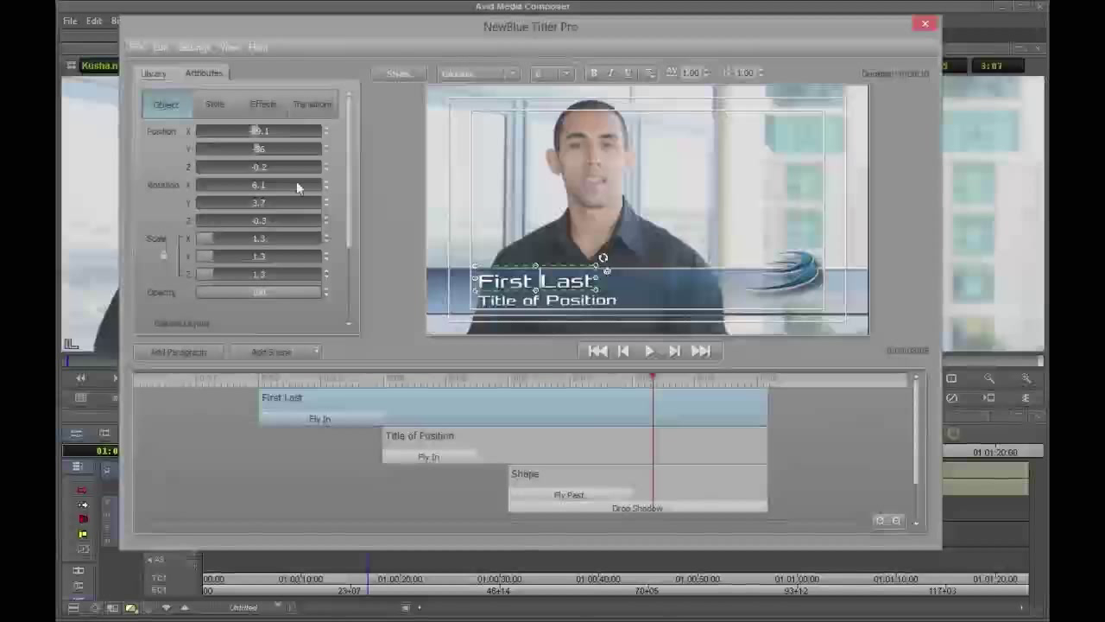
Remove the Shadow section from the First Last text style.
left_click(215, 106)
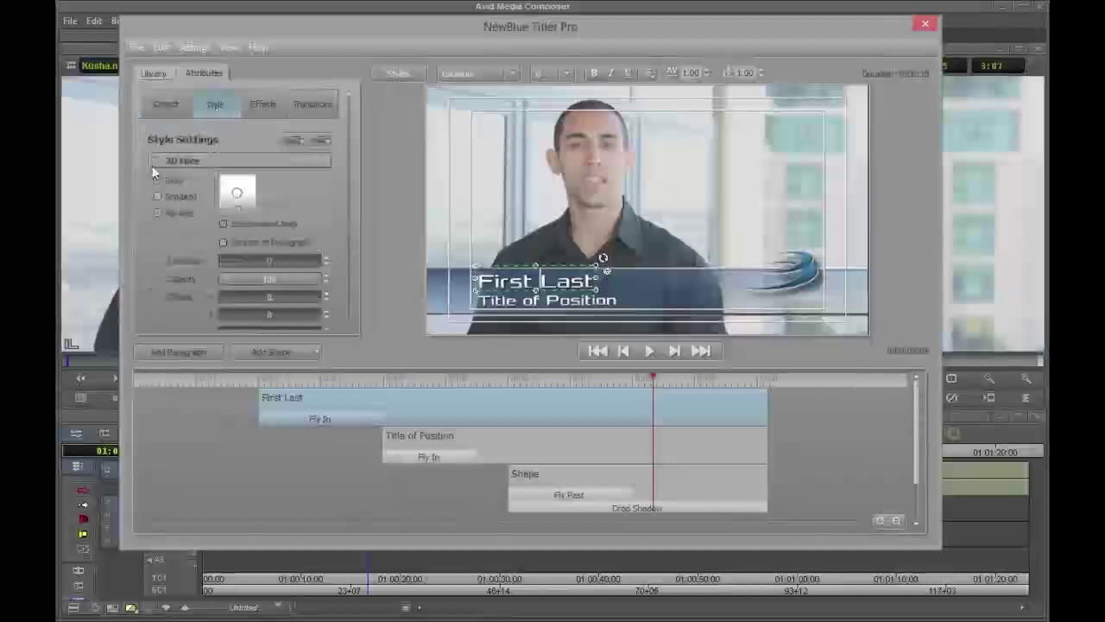
left_click(317, 182)
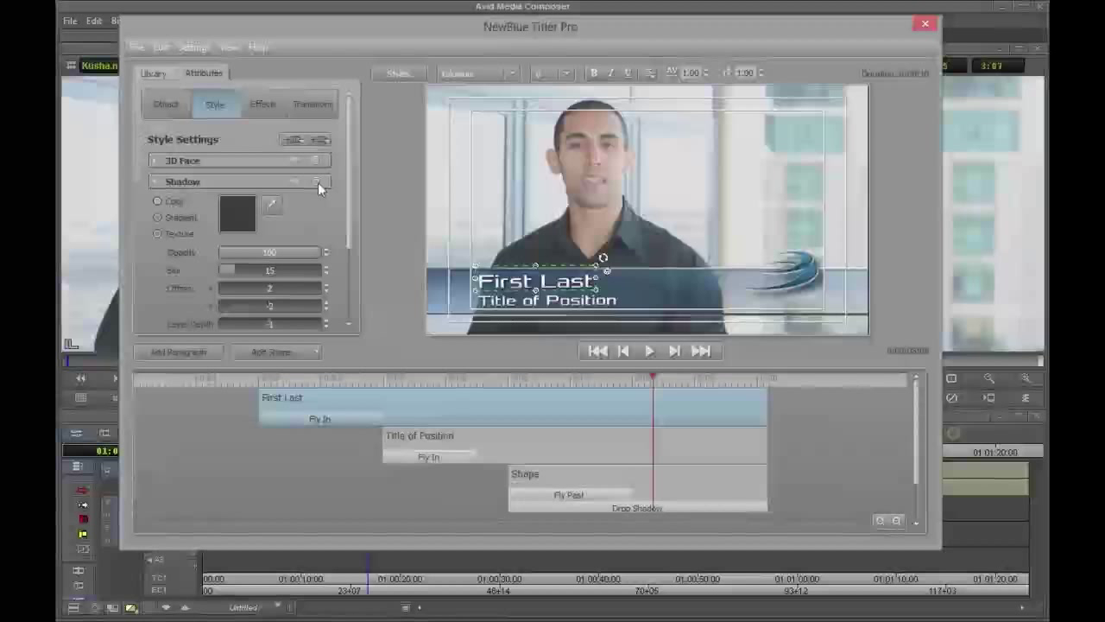
left_click(318, 182)
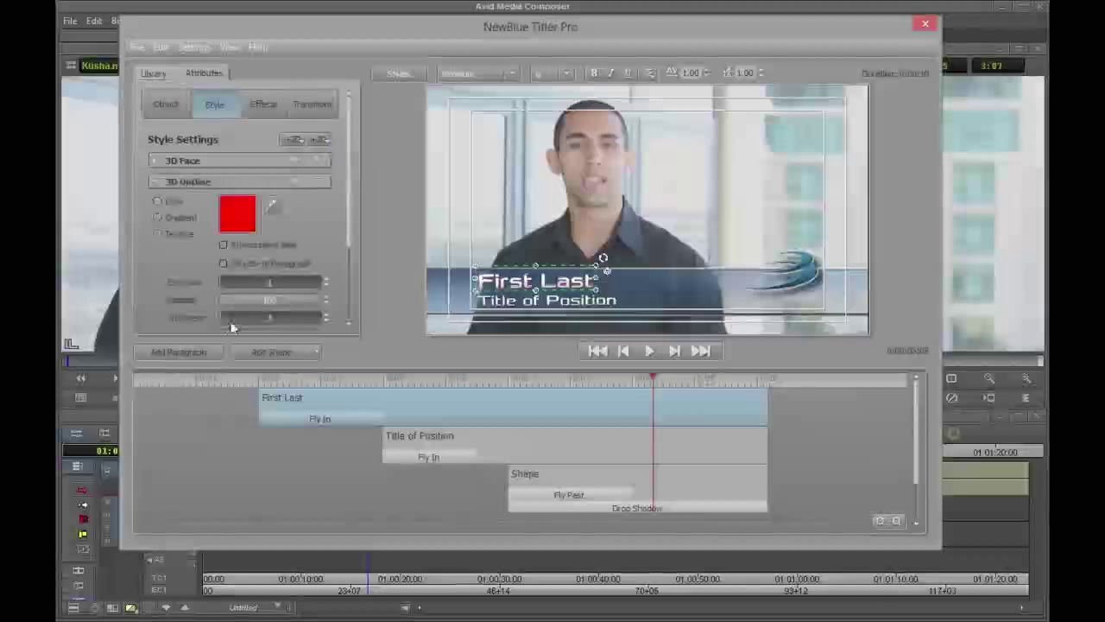
Give First Last a thicker, extruded 3D outline and adjust its X rotation.
left_click(270, 317)
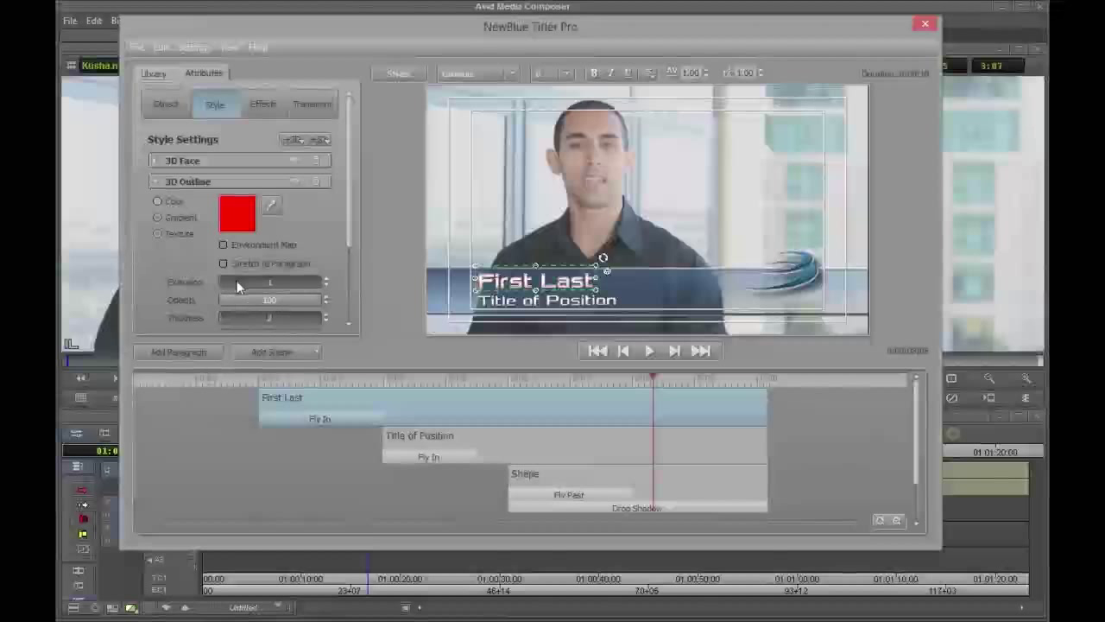
left_click(239, 285)
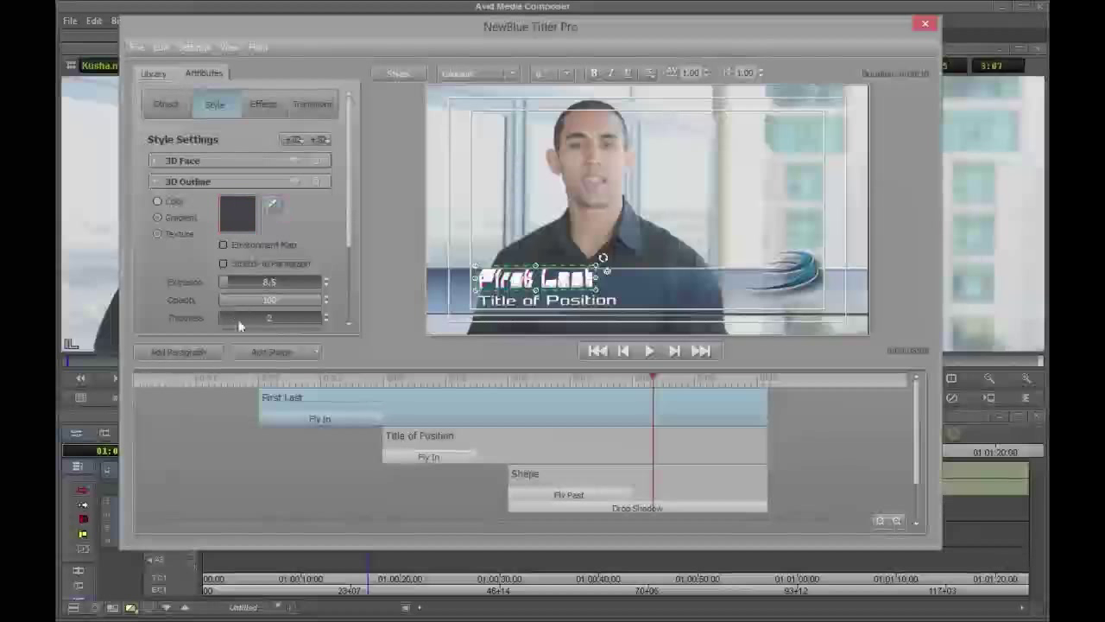
left_click_drag(239, 321, 245, 323)
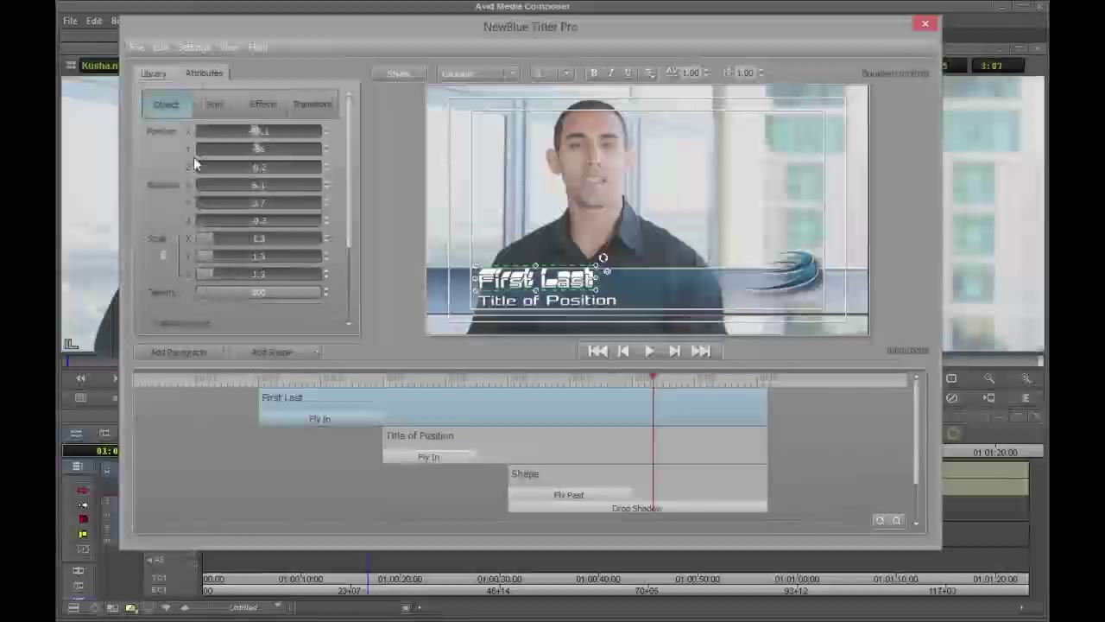
left_click(247, 189)
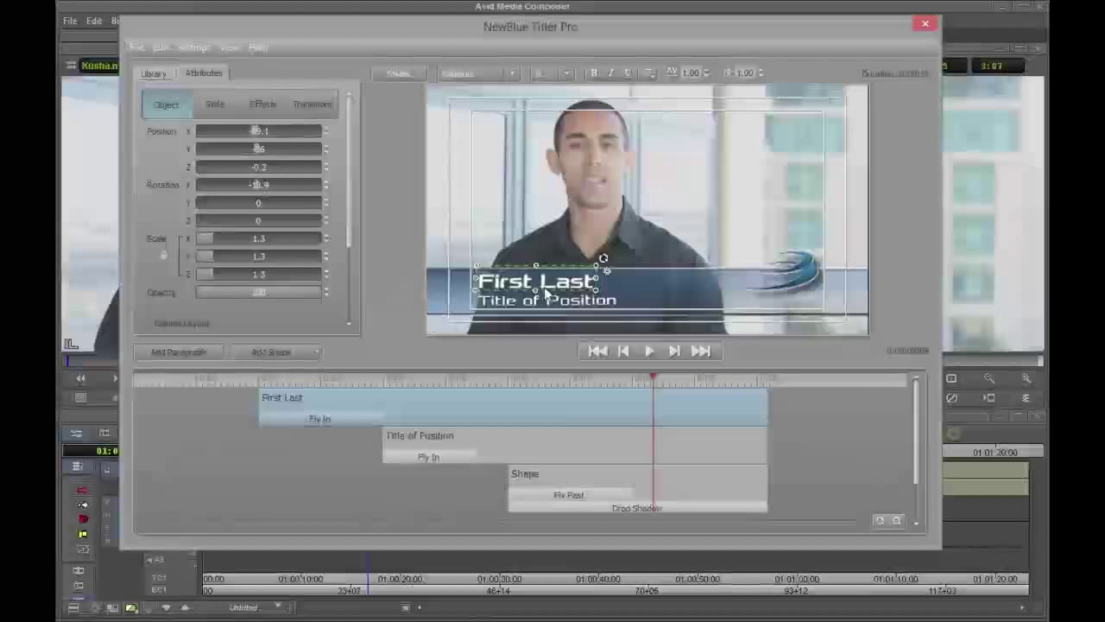
Check the First Last outline colour swatch without changing it, then deselect the text.
left_click(217, 102)
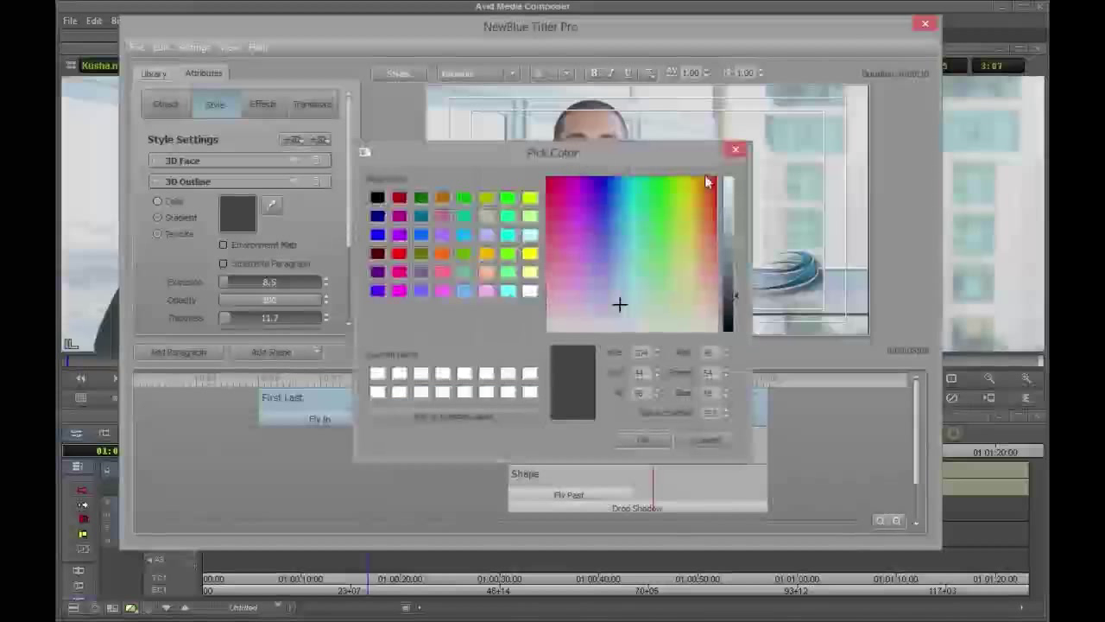
left_click(707, 442)
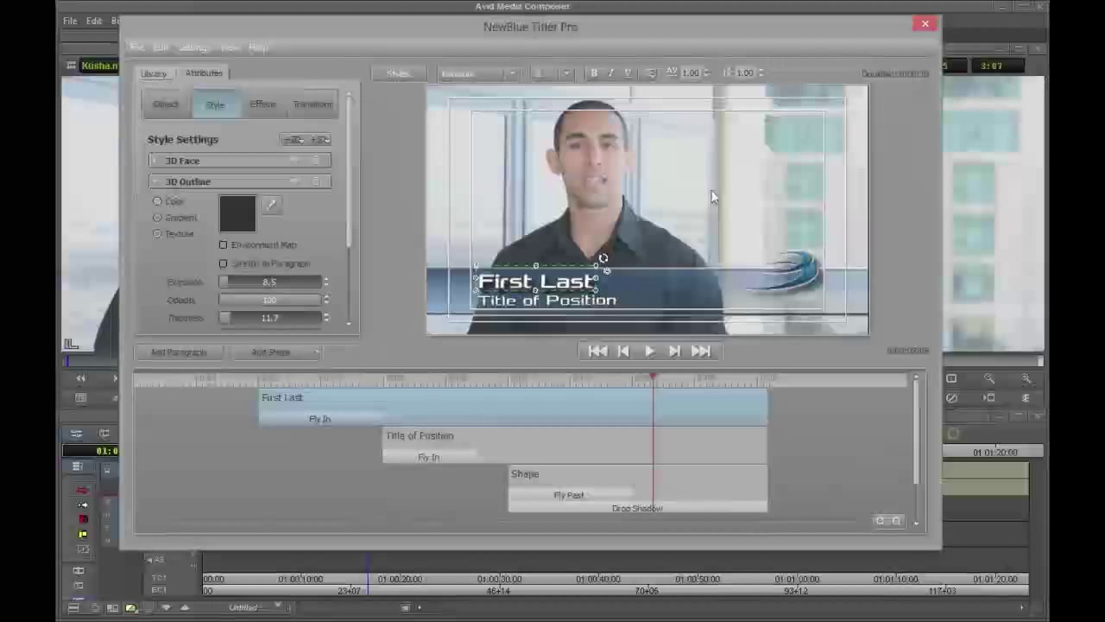
left_click(711, 197)
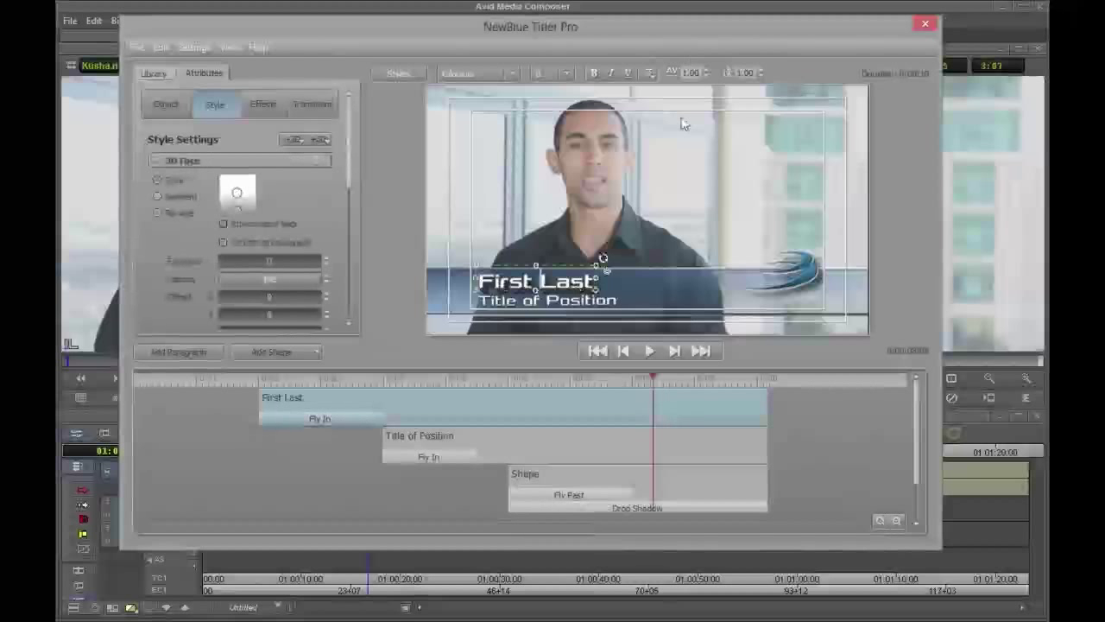
left_click(650, 72)
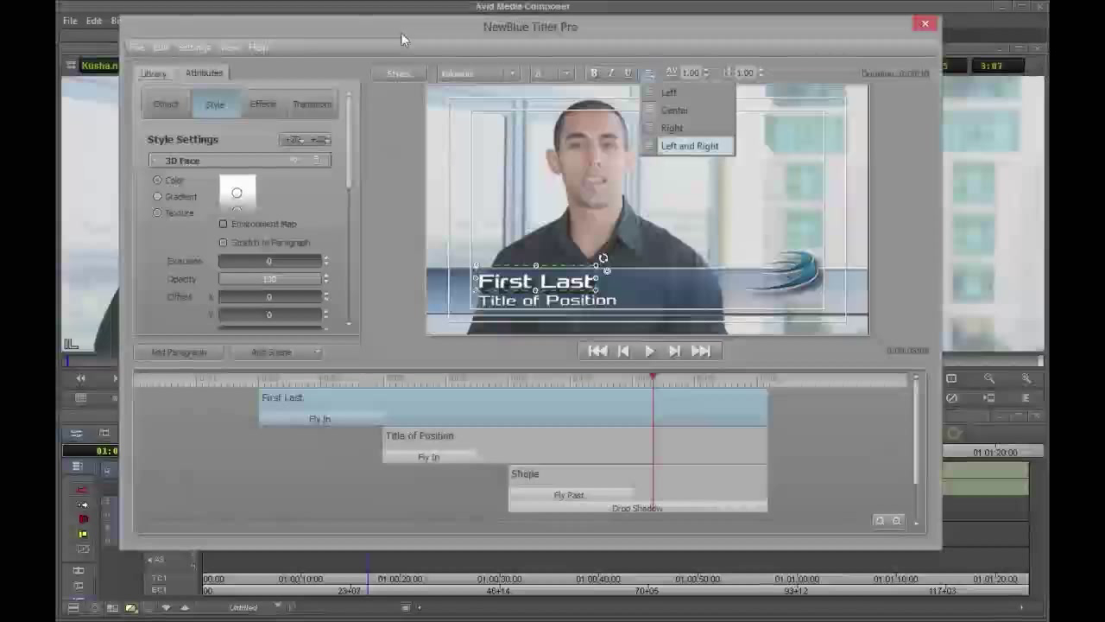
left_click(235, 46)
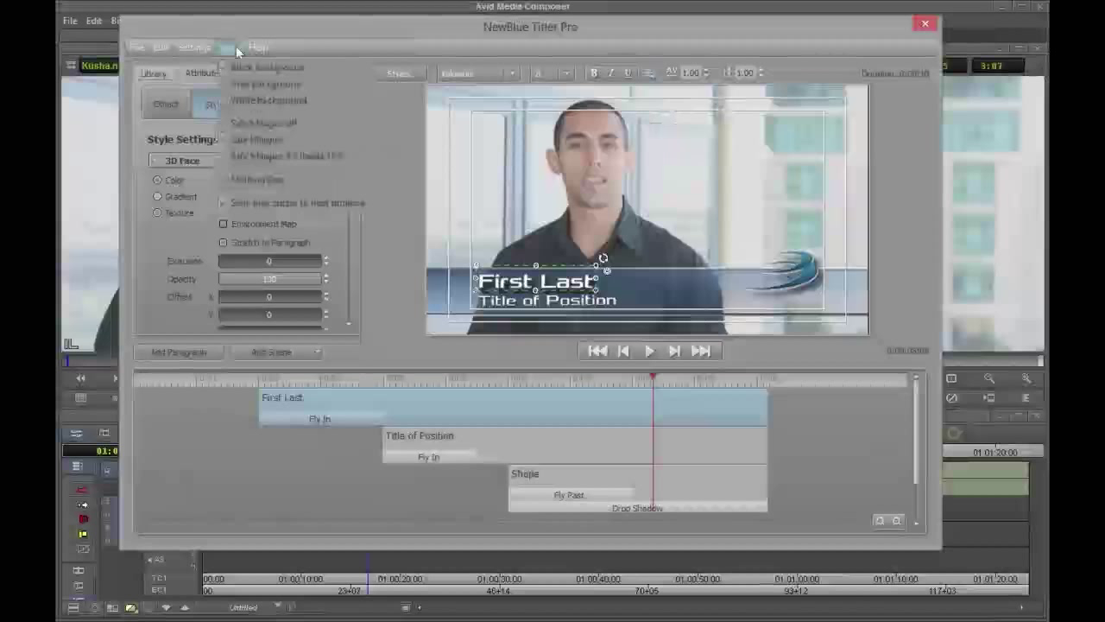
left_click(257, 182)
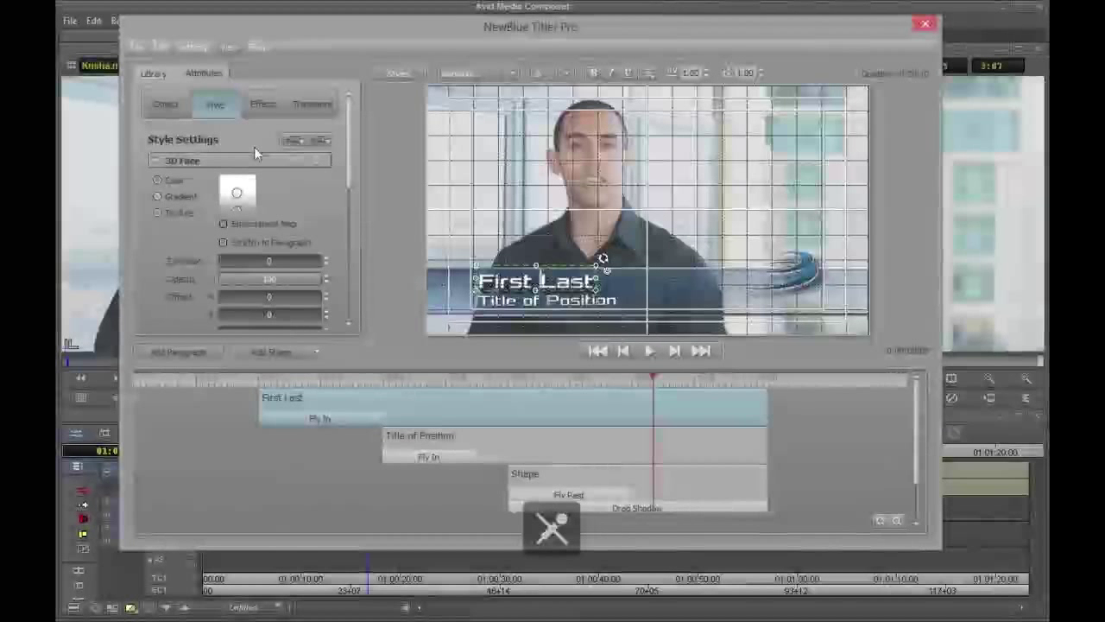
key("alt+v")
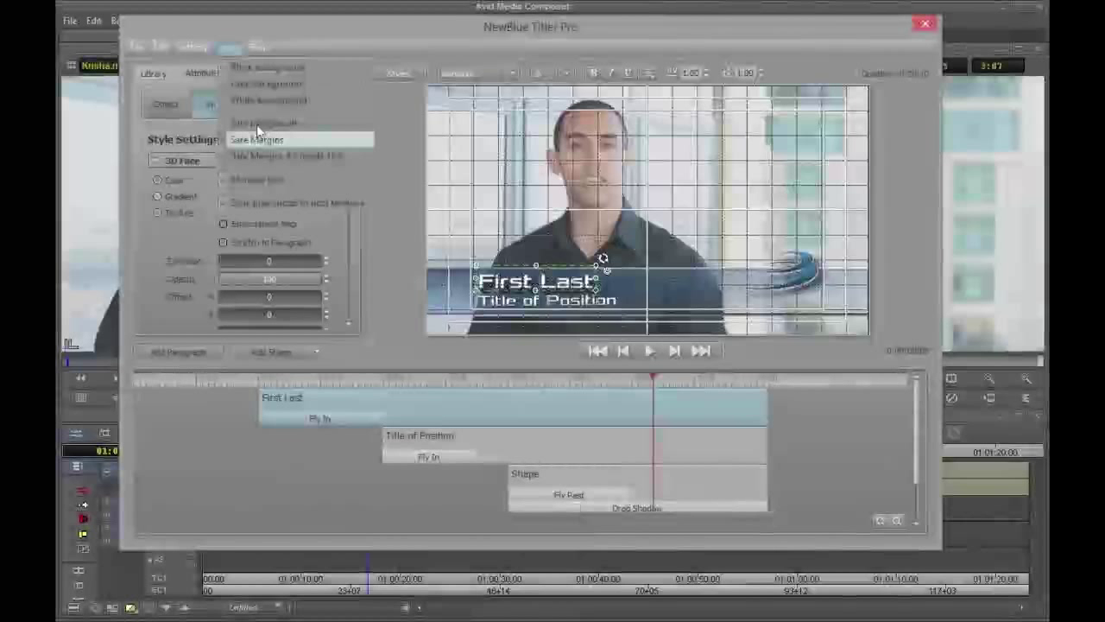
left_click(256, 134)
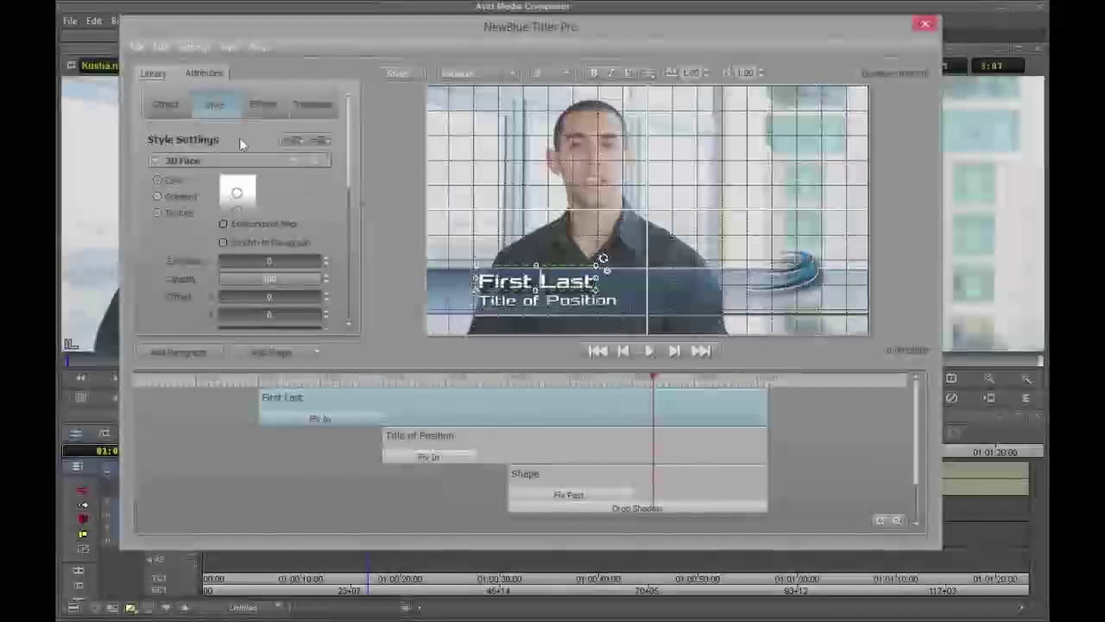
key("alt+v")
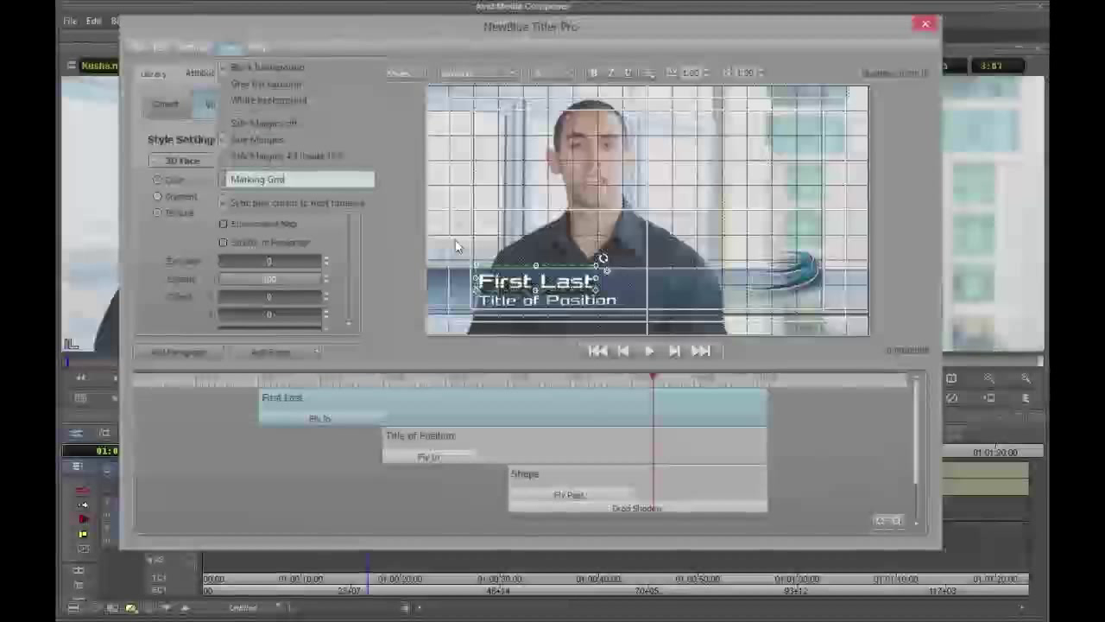
left_click(253, 180)
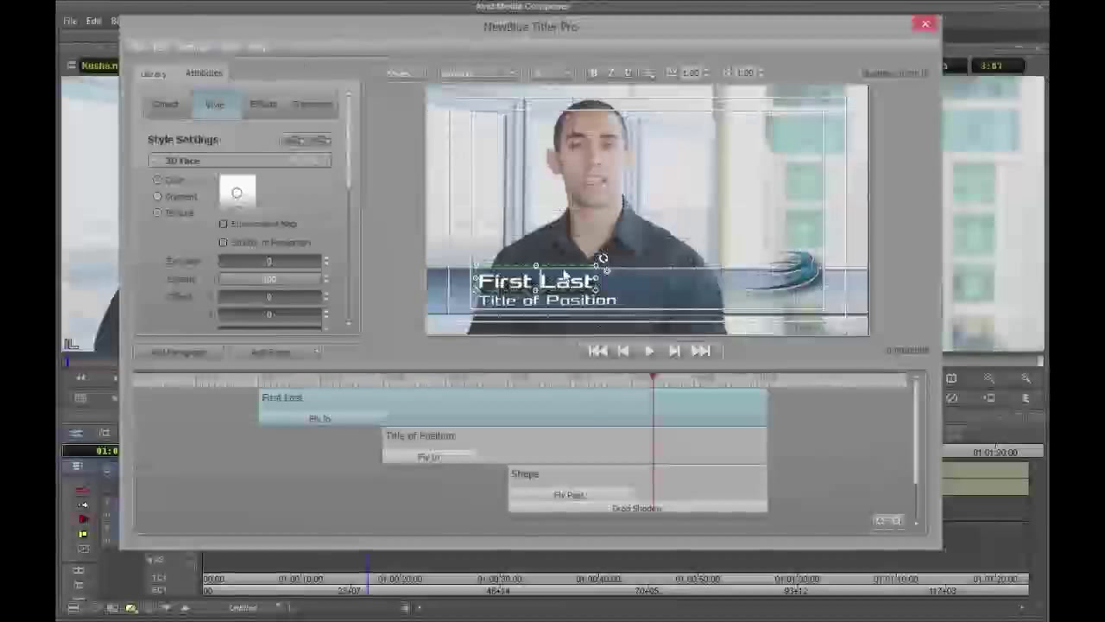
Edit the First Last text box so the name enlarges and sits near frame centre.
left_click(479, 281)
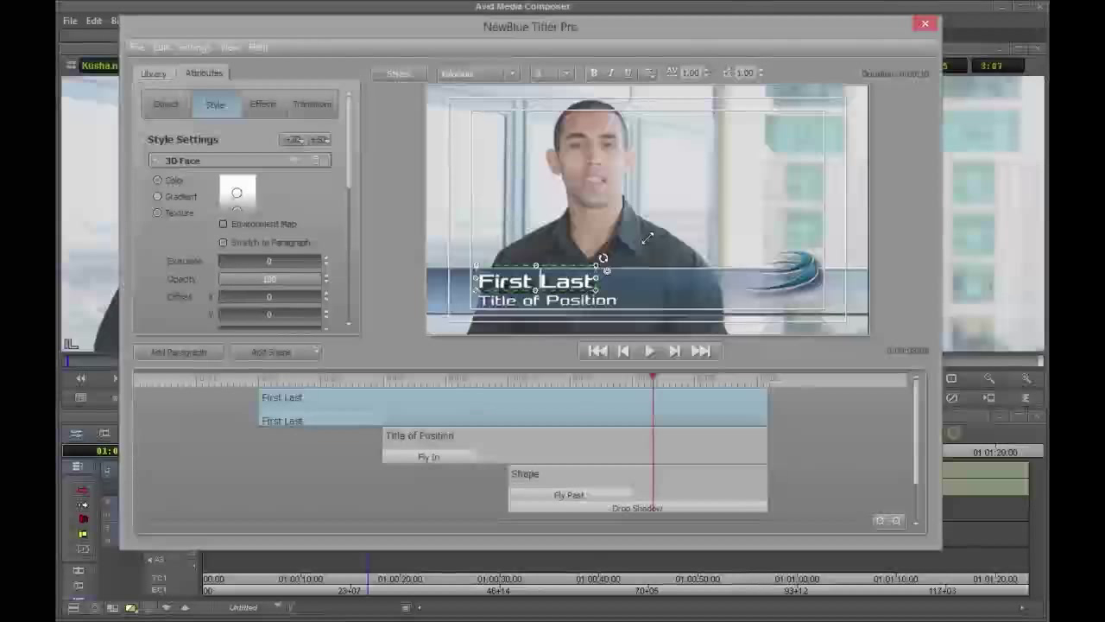
left_click(601, 293)
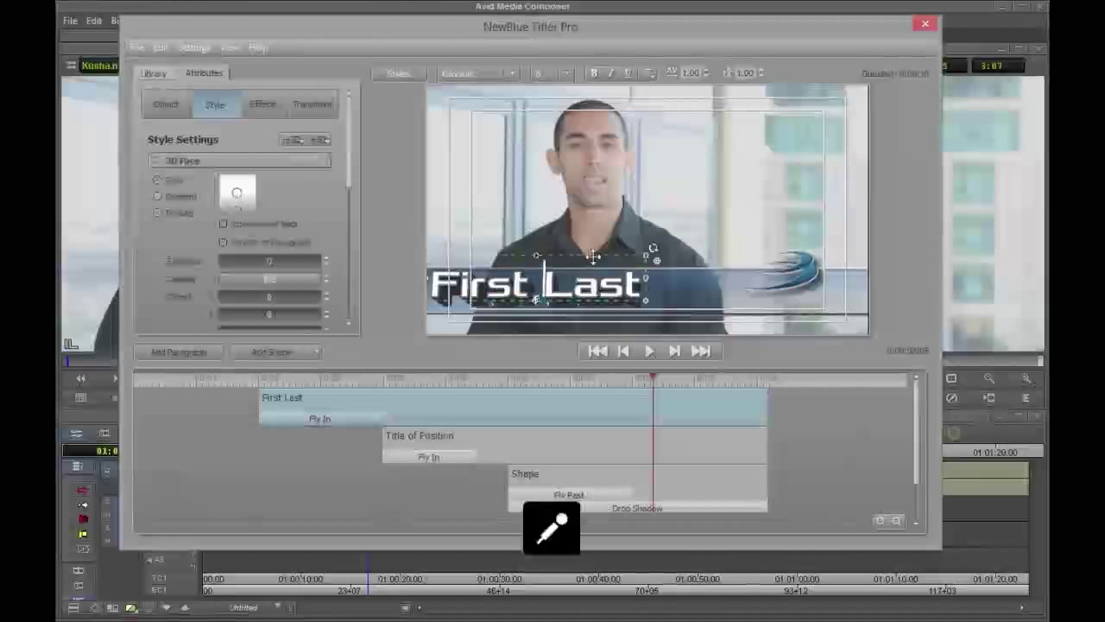
left_click(593, 255)
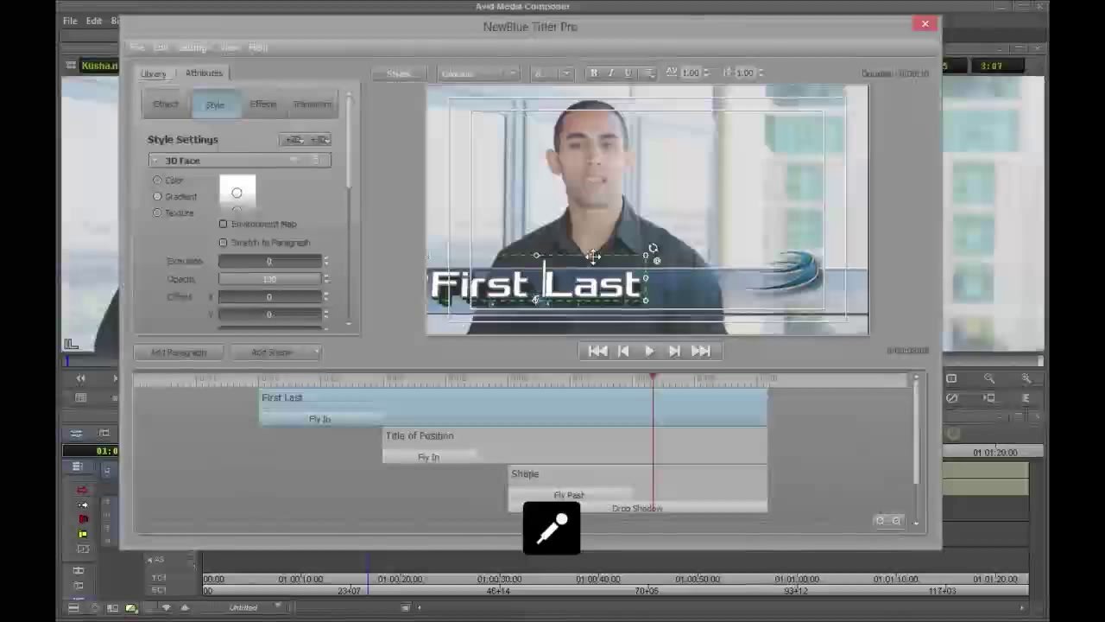
left_click(691, 212)
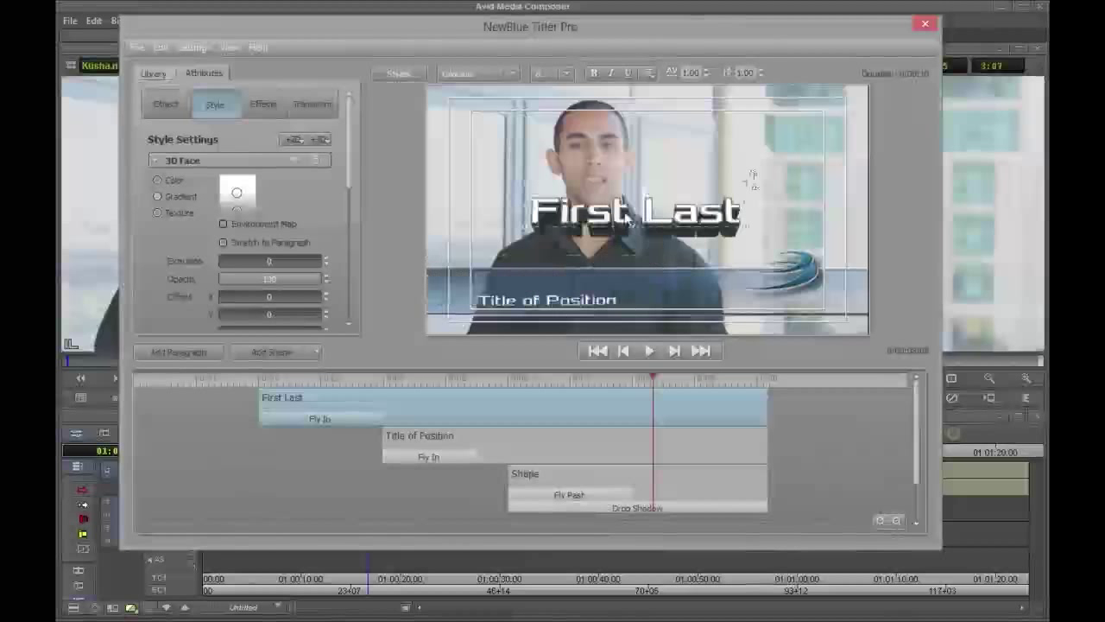
Drag the Avid Blue Bar style from Library > Styles > My Styles onto First Last.
left_click(152, 74)
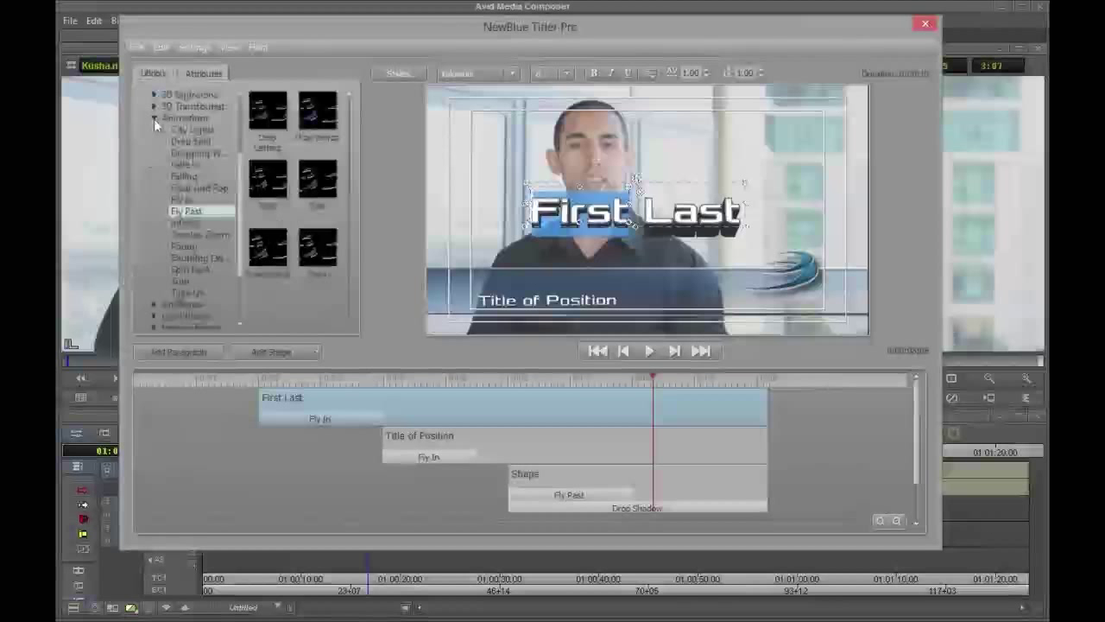
left_click(154, 118)
left_click(145, 153)
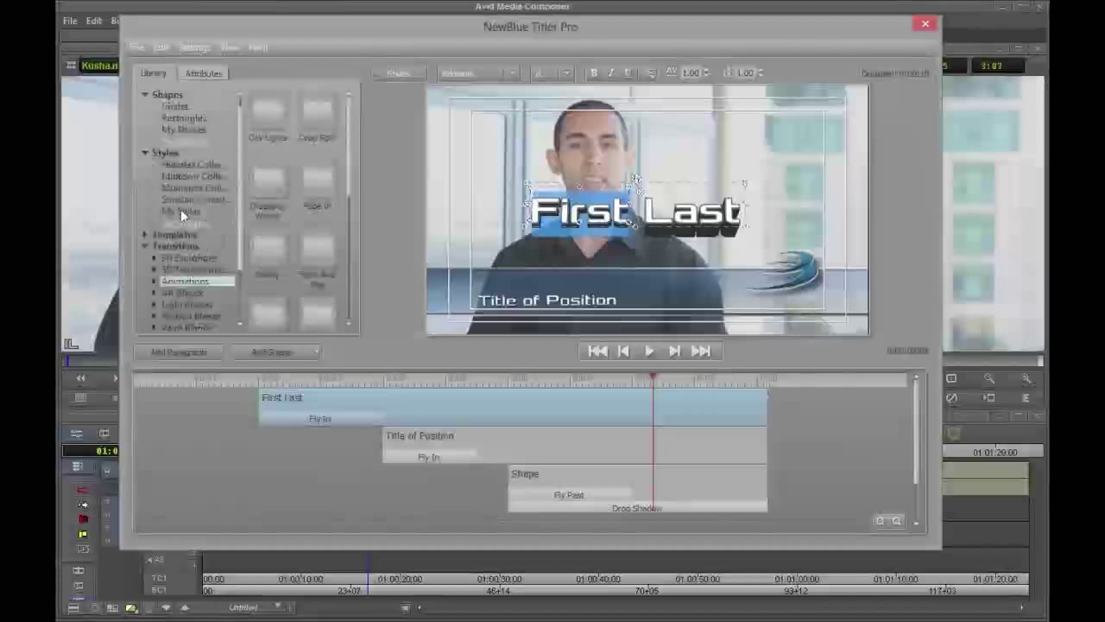
left_click(181, 210)
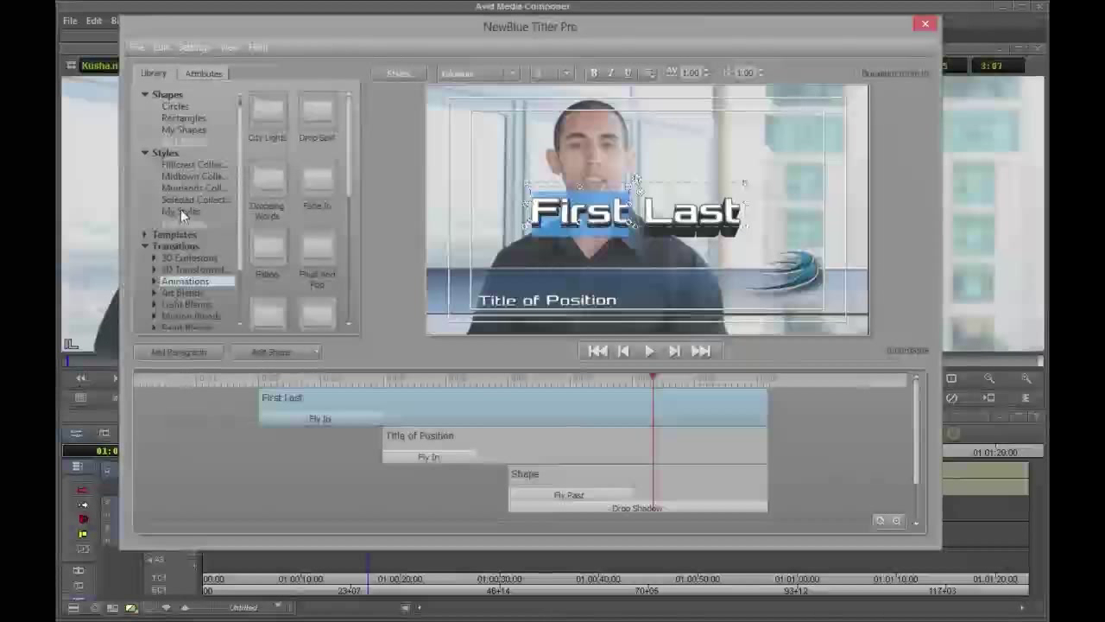
left_click_drag(267, 118, 548, 207)
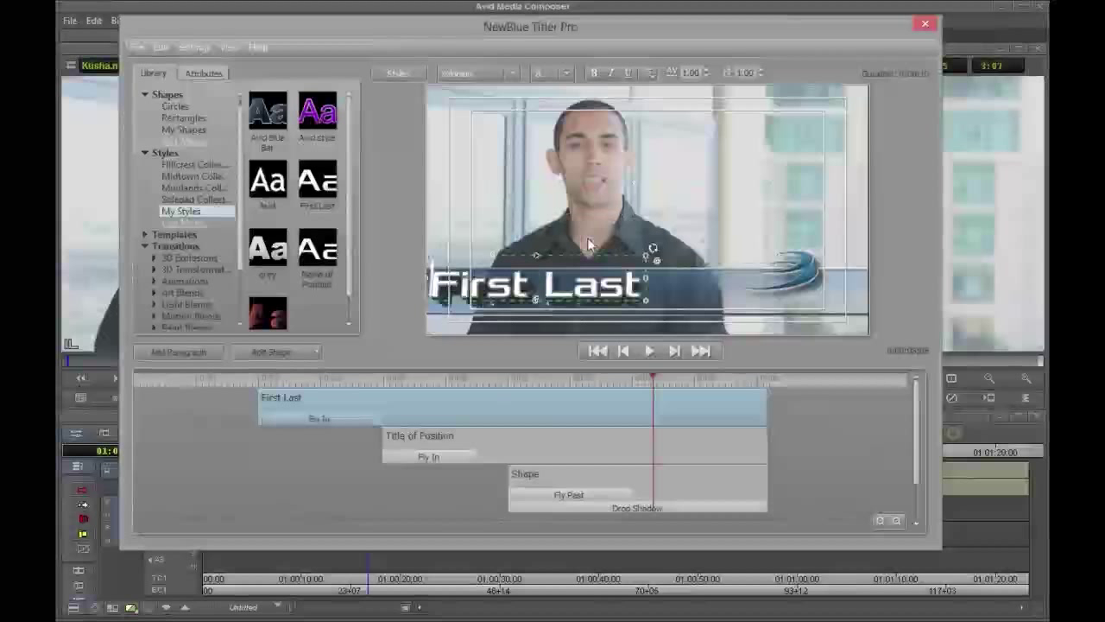
left_click(607, 249)
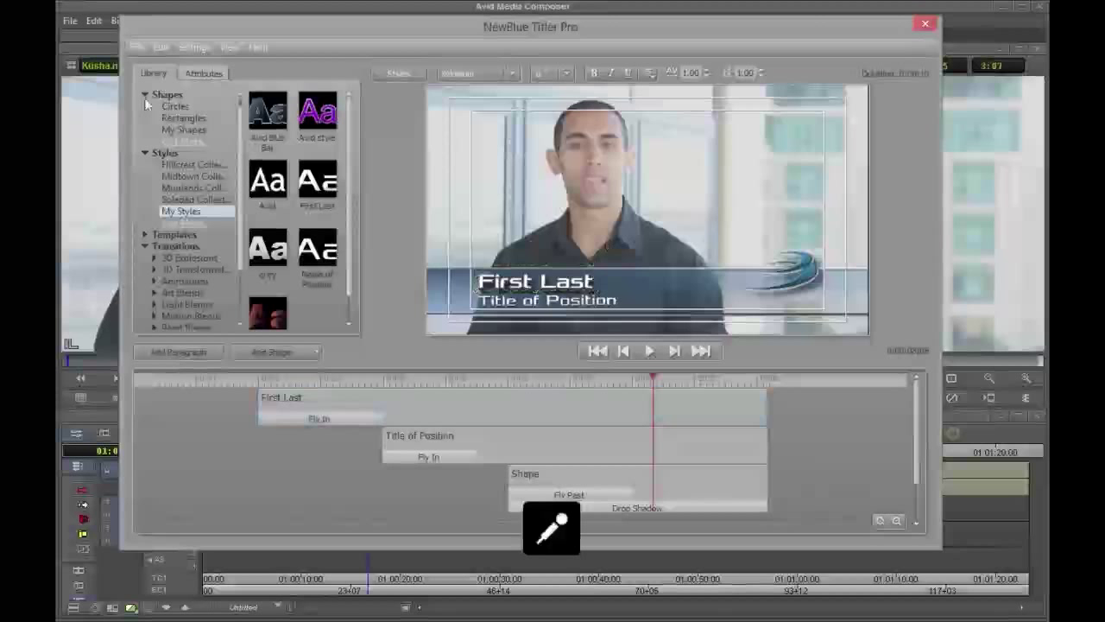
left_click(144, 152)
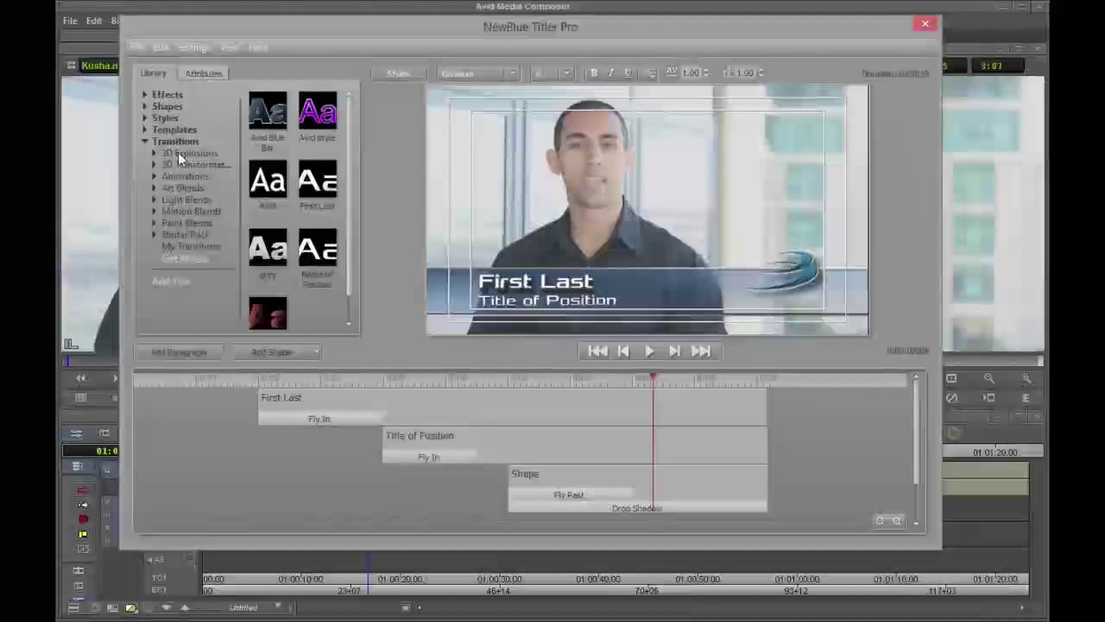
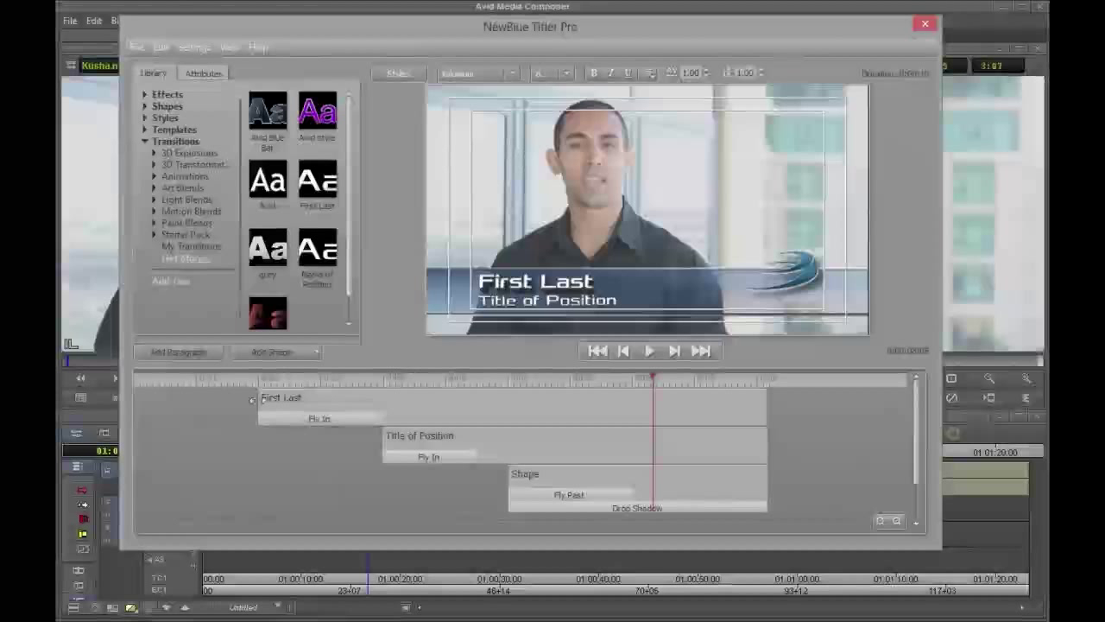
Shift the First Last title to start later, then extend it back to its original start.
left_click(579, 404)
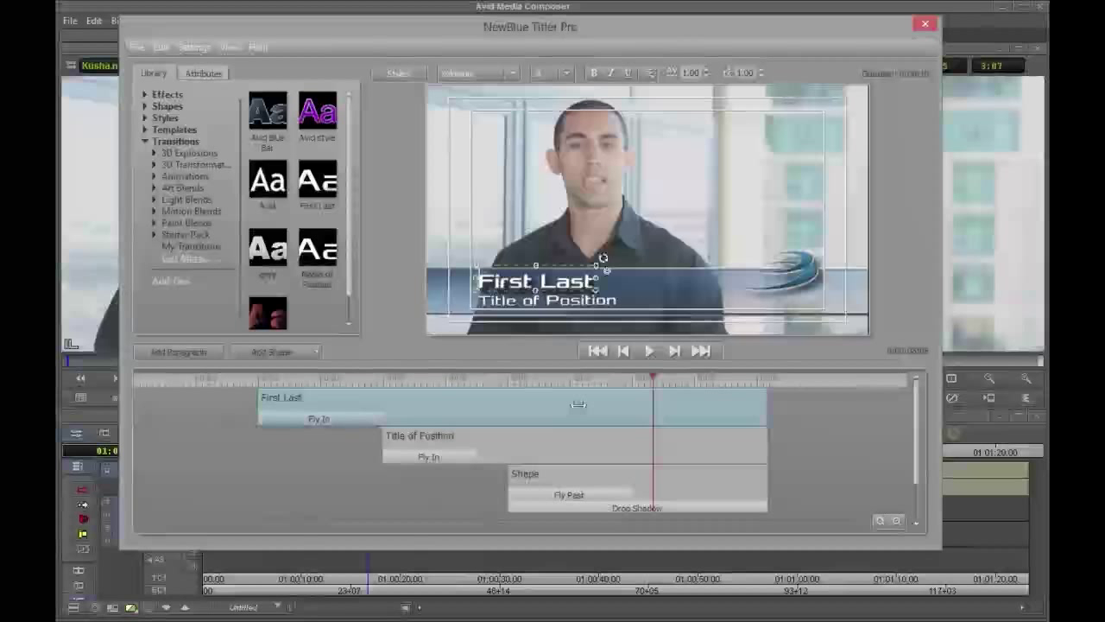
left_click_drag(578, 404, 571, 404)
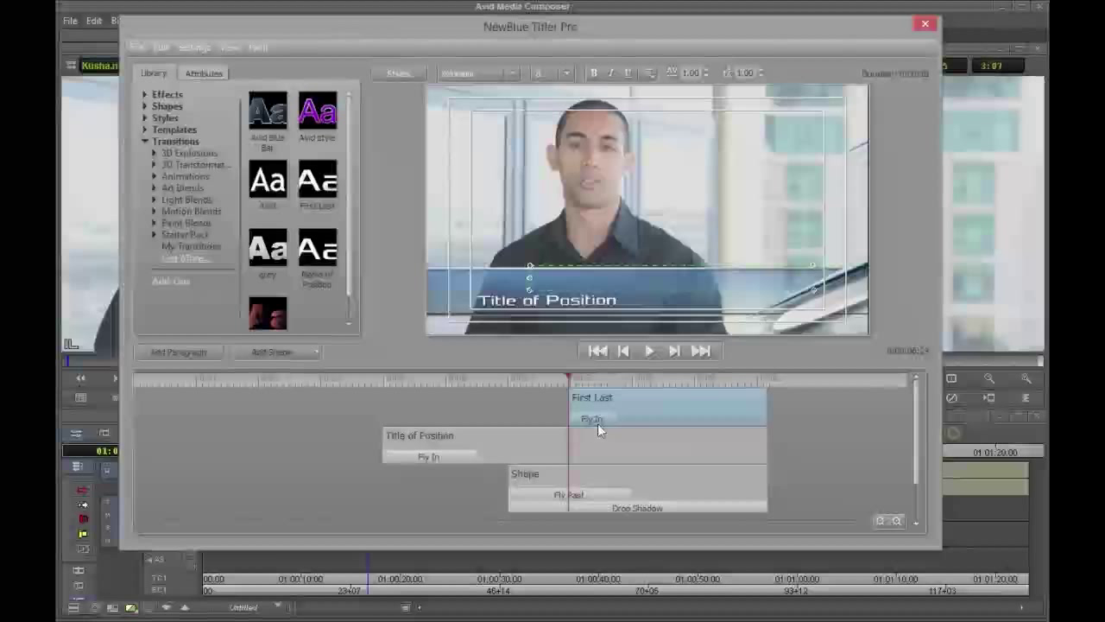
left_click(598, 423)
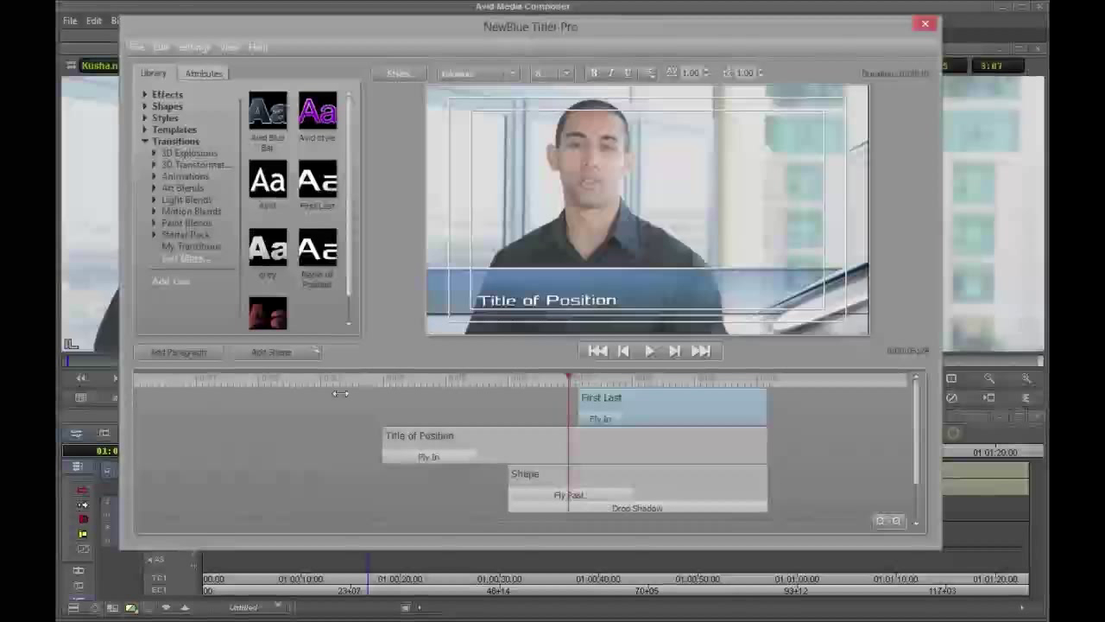
left_click_drag(341, 393, 259, 395)
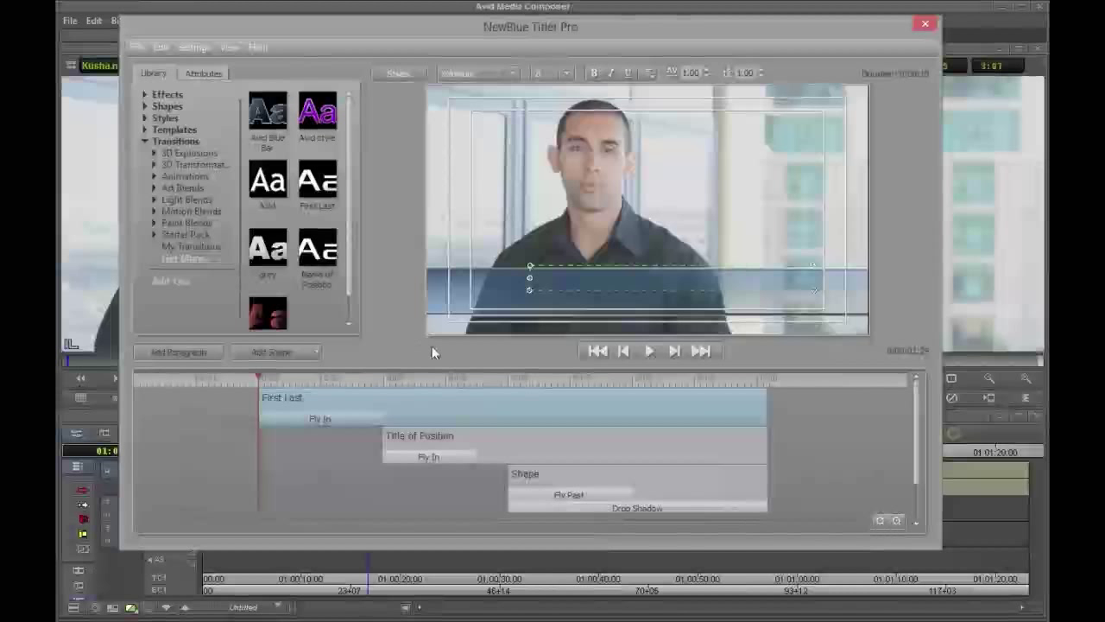
Preview the title at later points where both titles are visible.
left_click(472, 380)
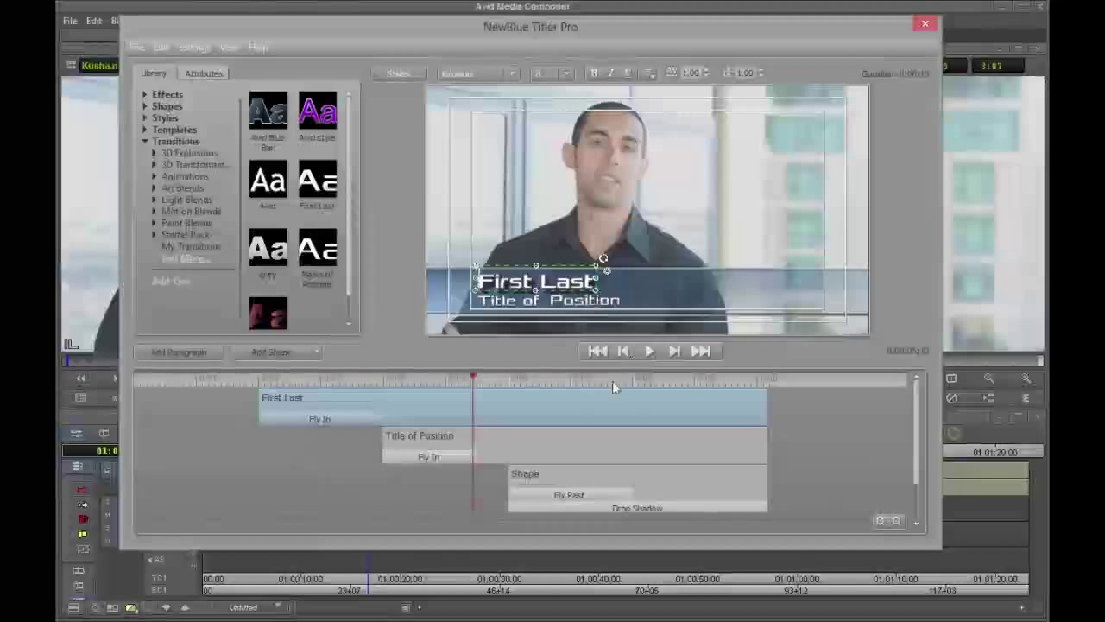
left_click(612, 381)
left_click(670, 382)
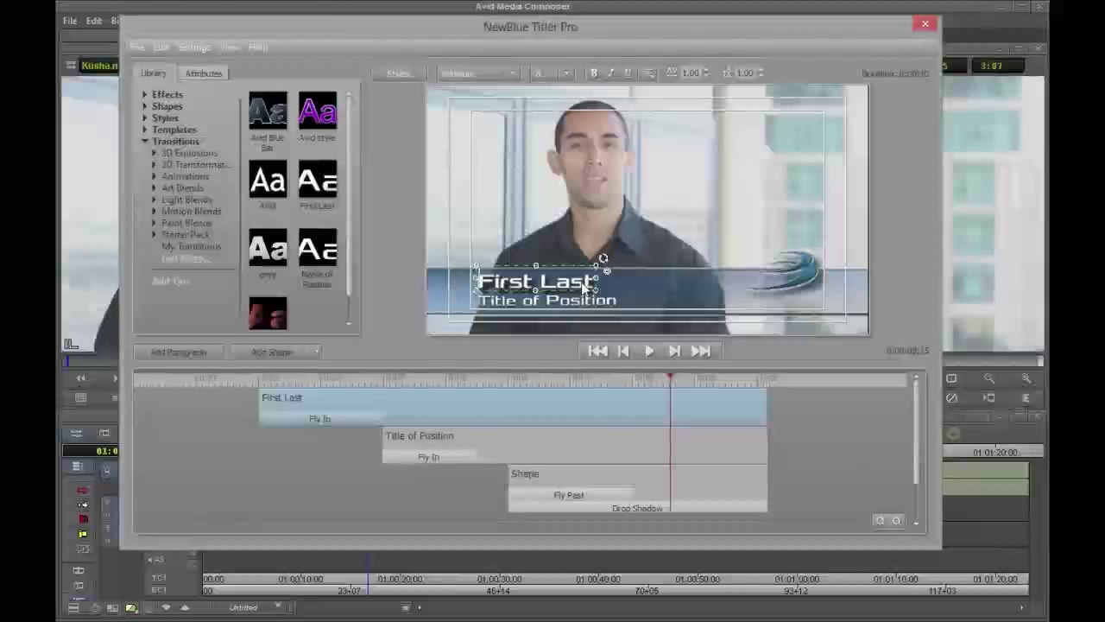
Check the file options for saving presets and close them without saving.
left_click(132, 50)
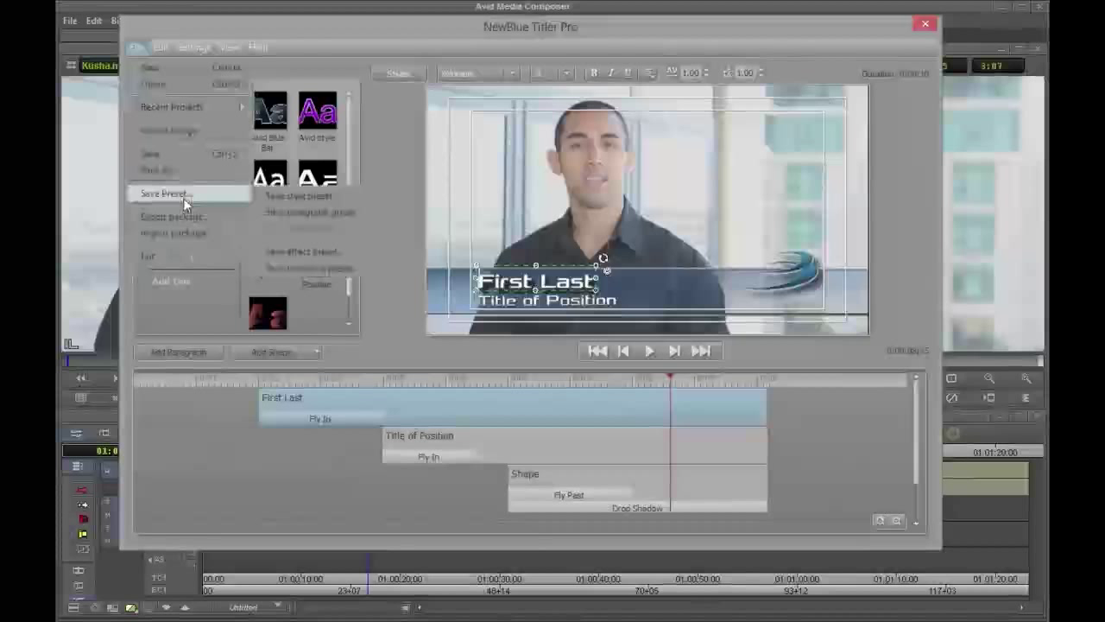
mouse_move(270, 198)
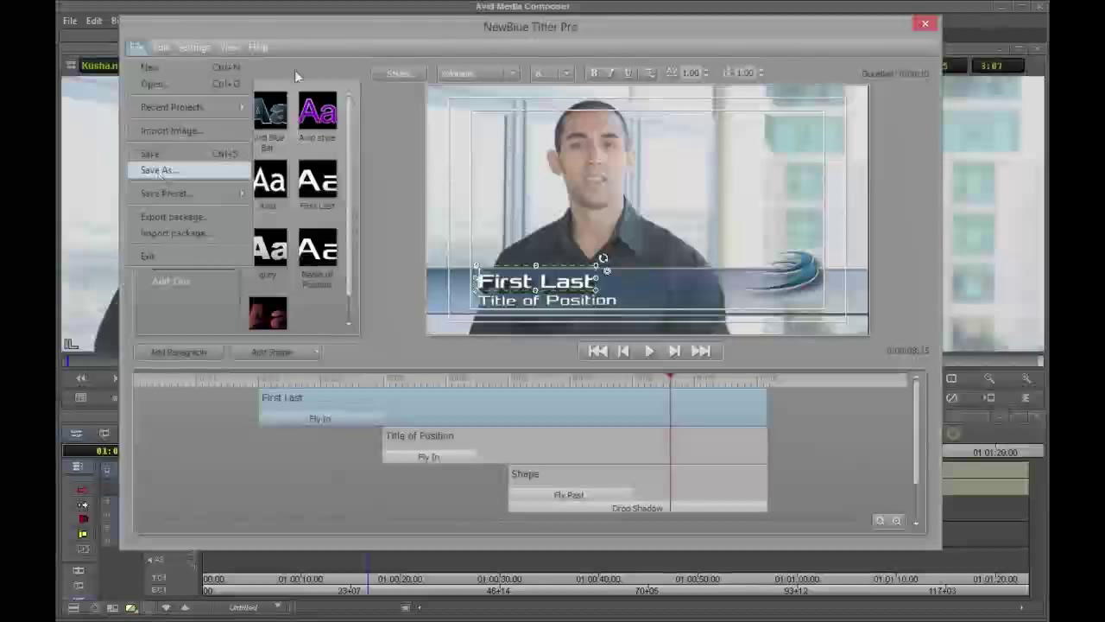
left_click(143, 145)
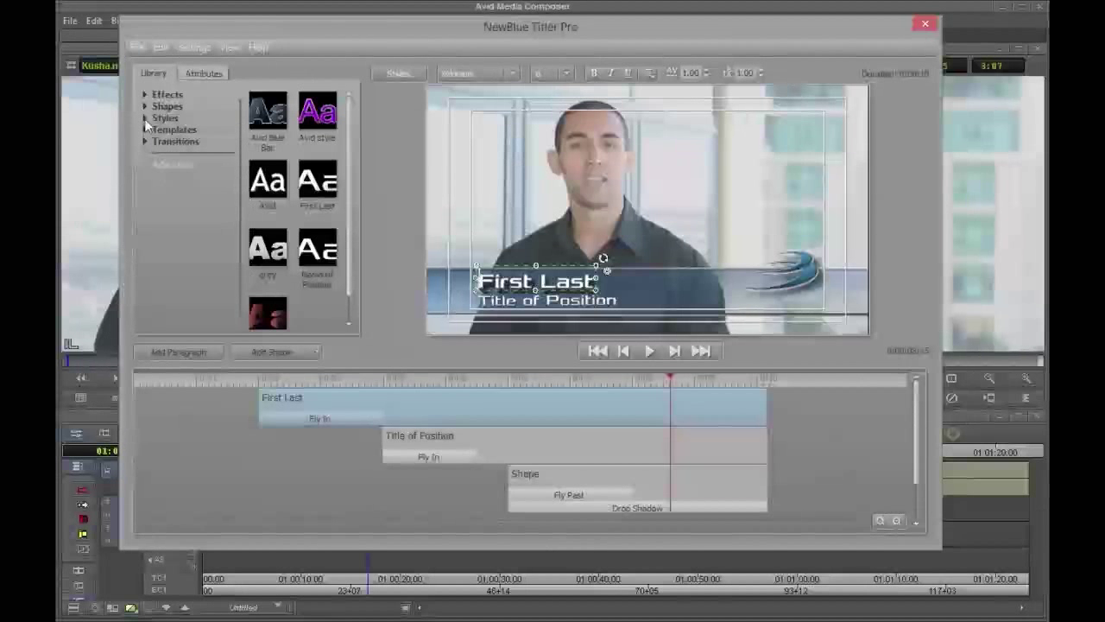
Show the three templates saved under Styles > Templates > My Templates, then close the titler.
left_click(145, 118)
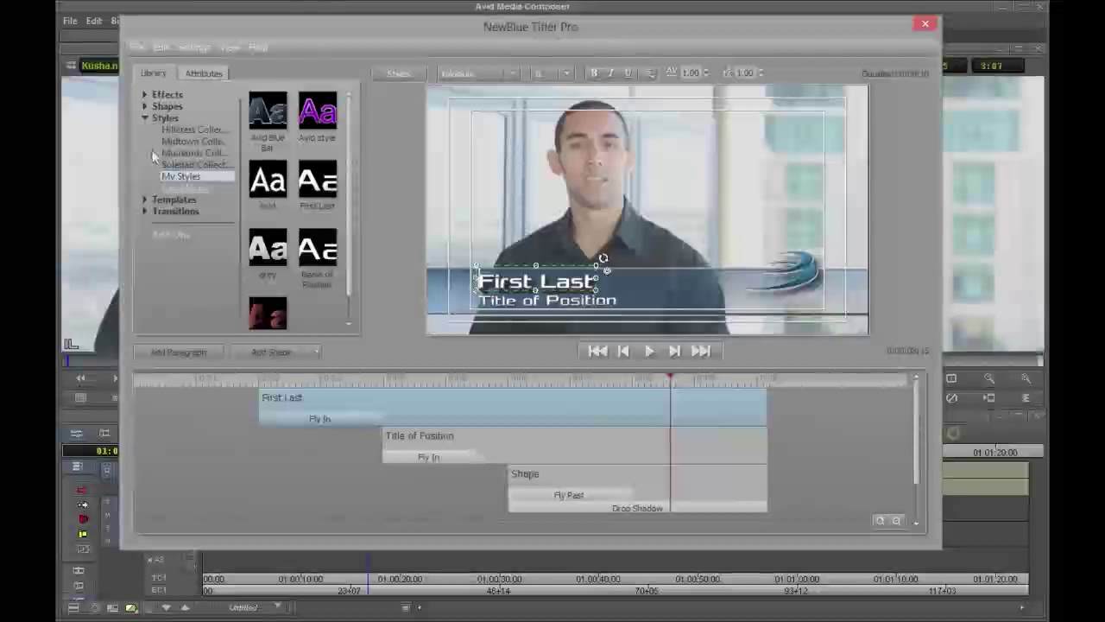
left_click(145, 200)
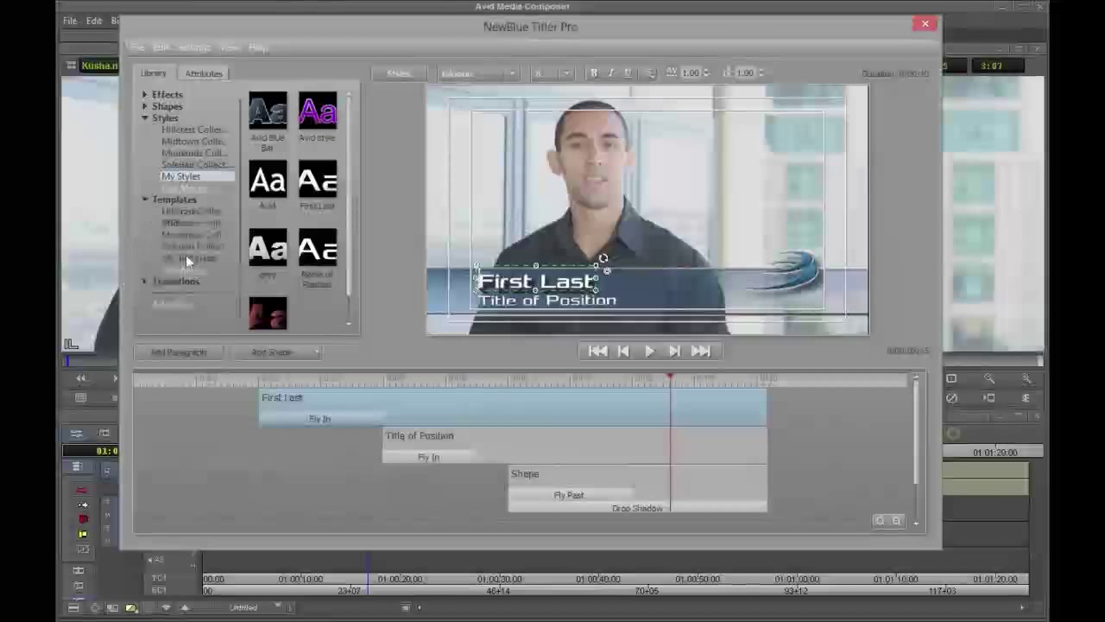
left_click(185, 257)
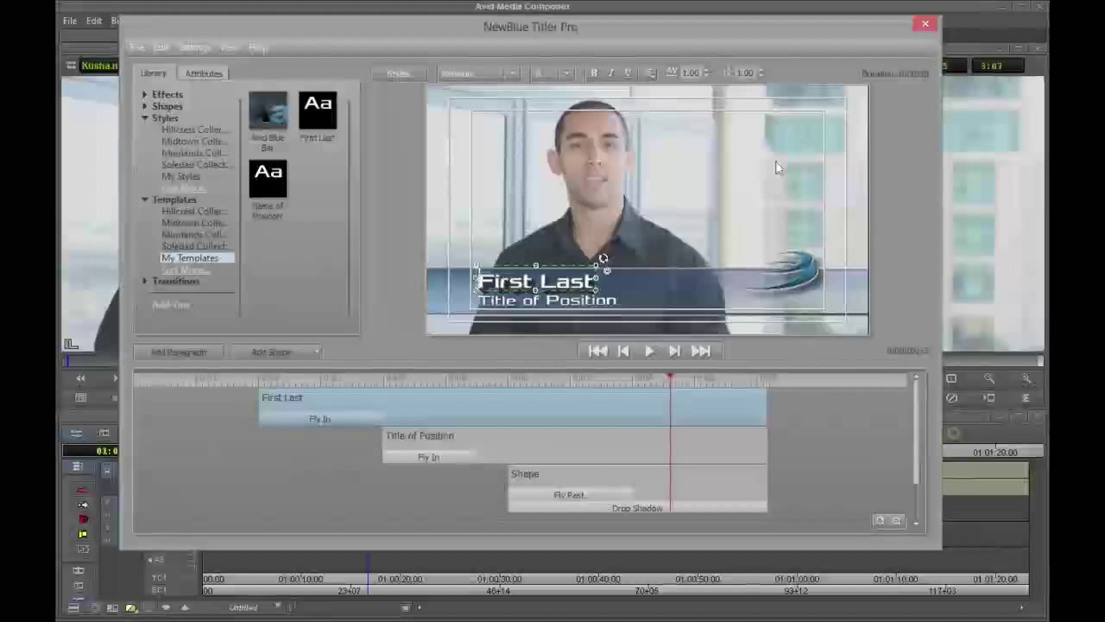
left_click(923, 25)
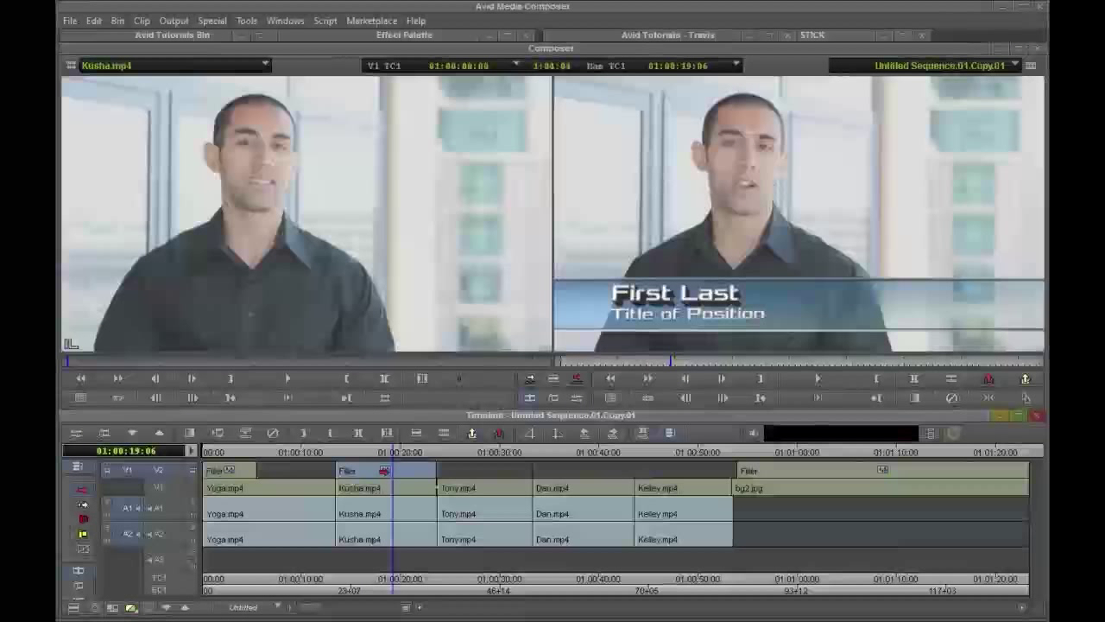
Review the Tony, Dan and Kelley clips, select the V2 title effect, and open the Avid Tutorials bin.
left_click(445, 433)
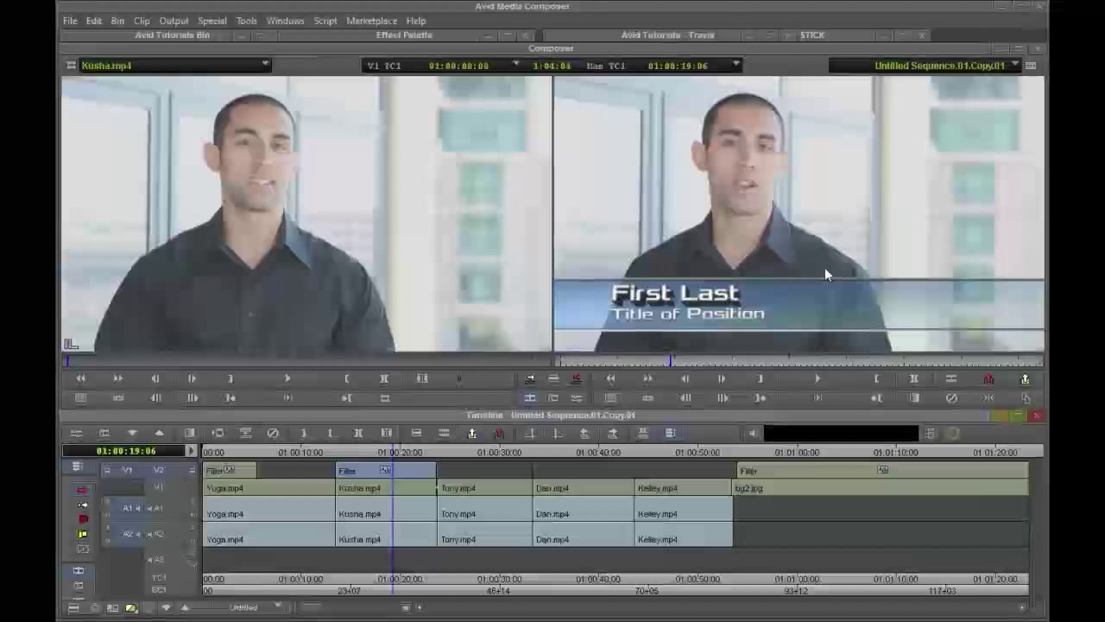
left_click(461, 451)
left_click(555, 455)
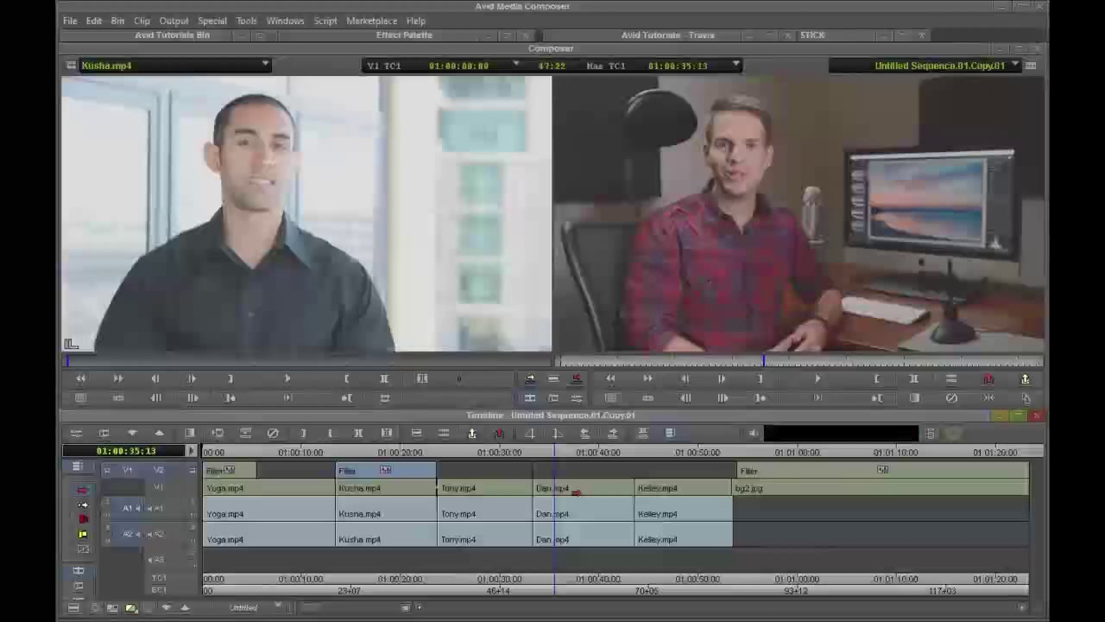
left_click(635, 461)
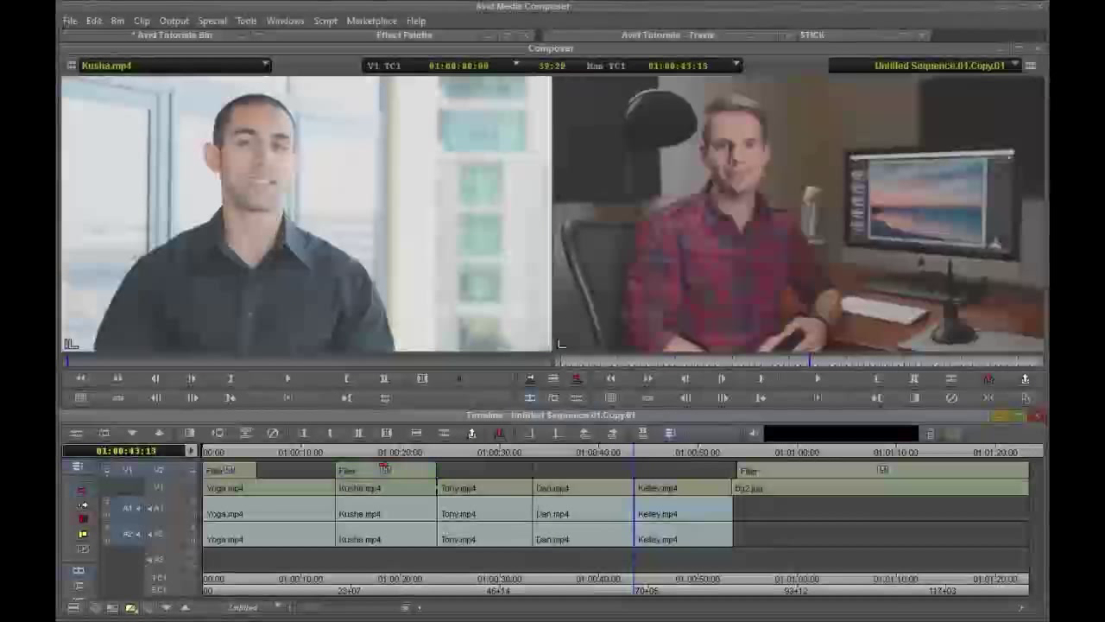
left_click(384, 469)
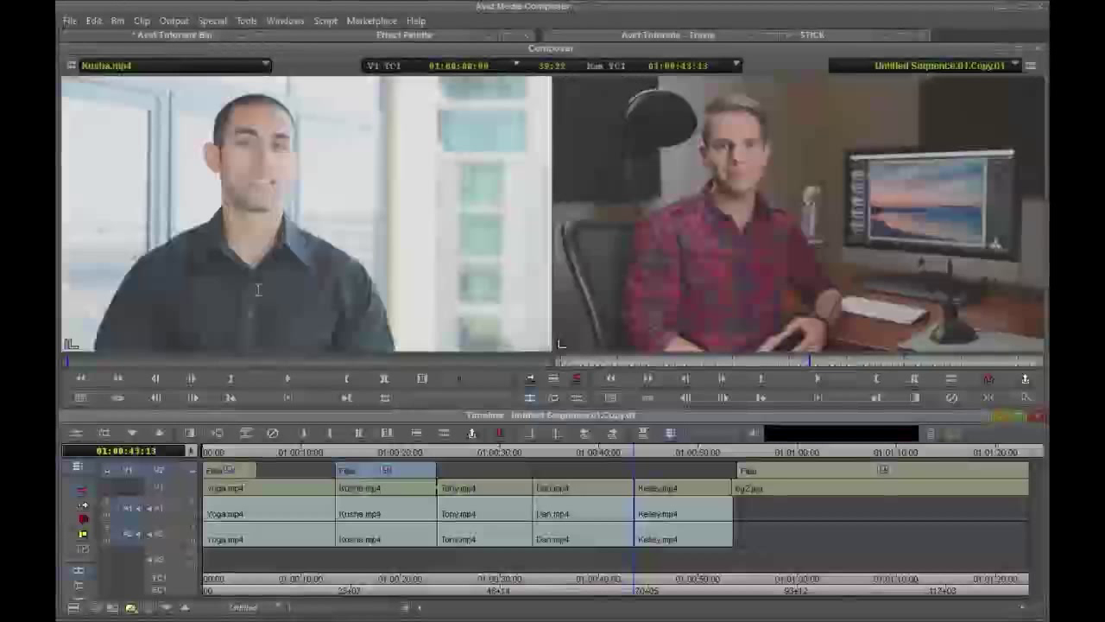
left_click(173, 34)
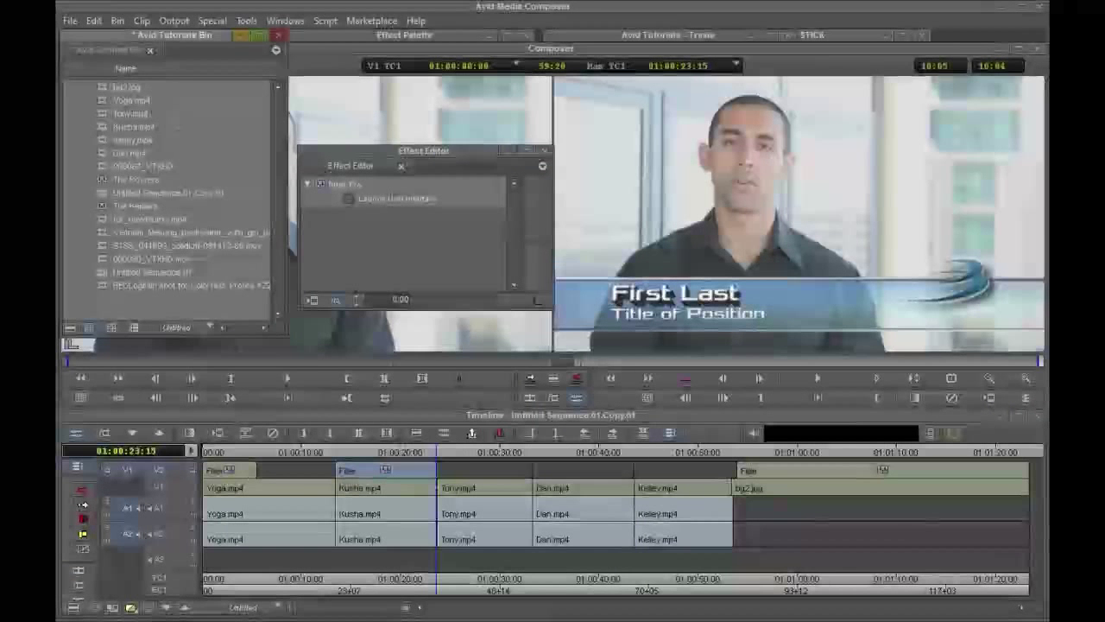
Rename the Titler Pro bin item to 'Titler Pro Lower Third'.
left_click(129, 87)
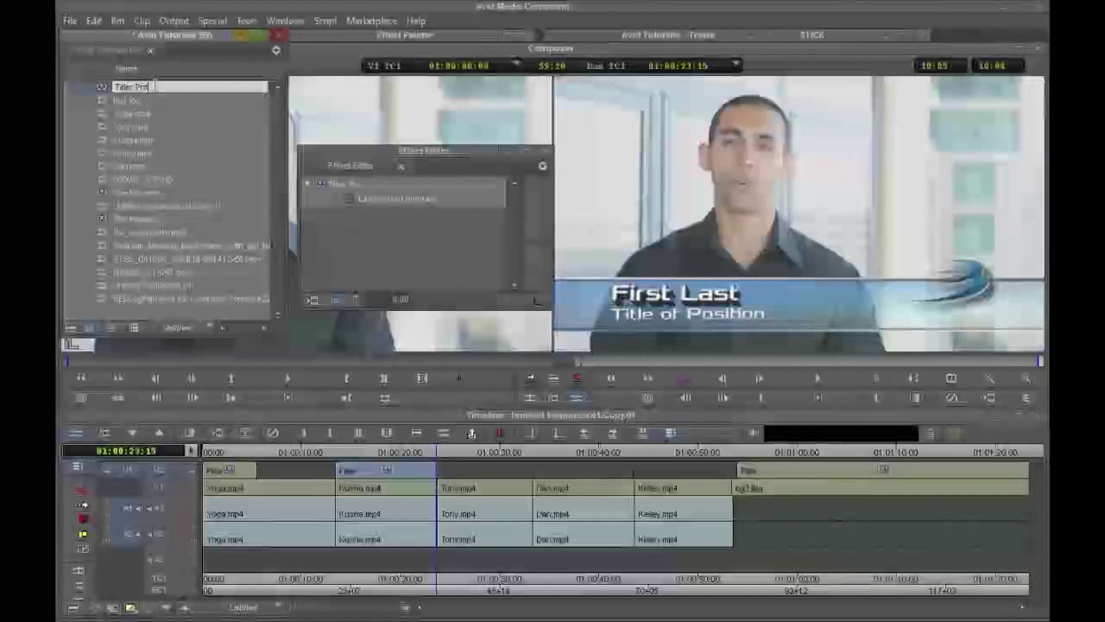
type("L3rd")
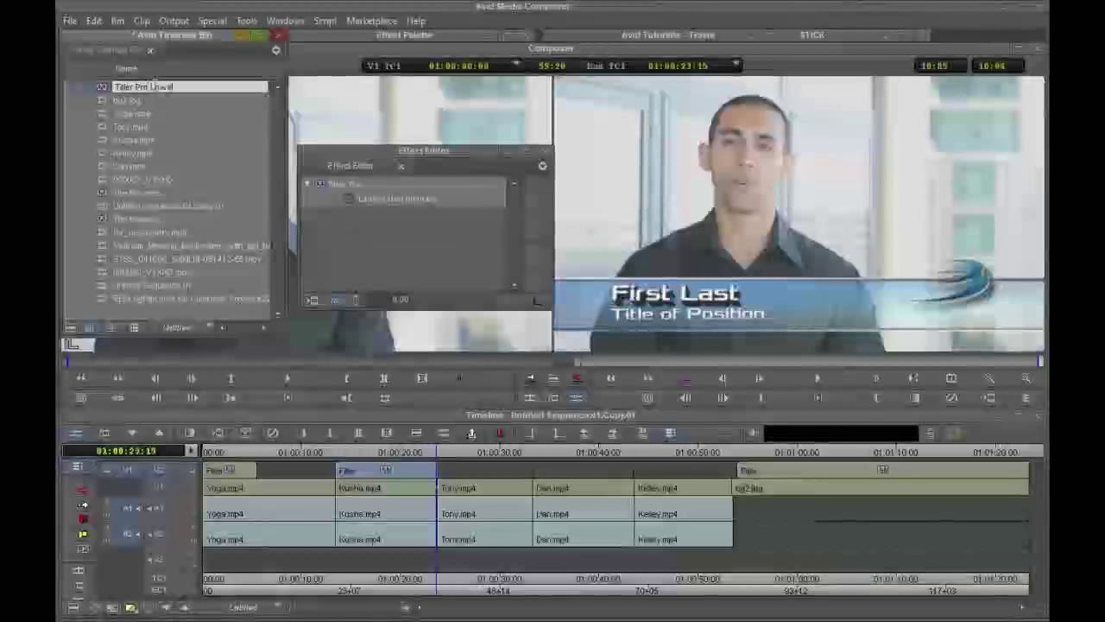
type("r Third")
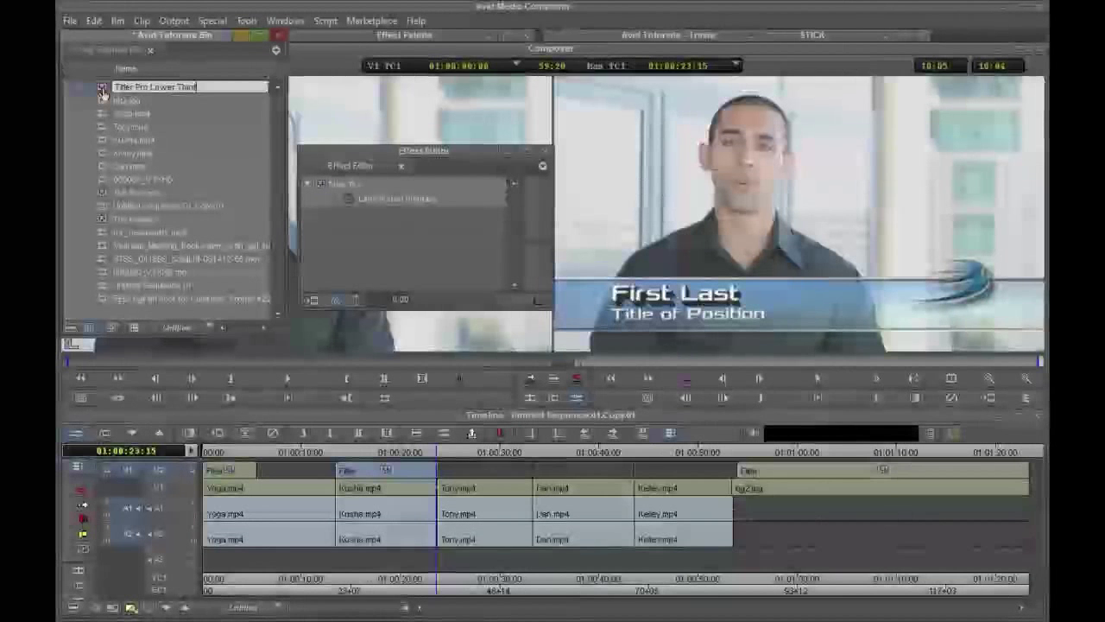
key("Return")
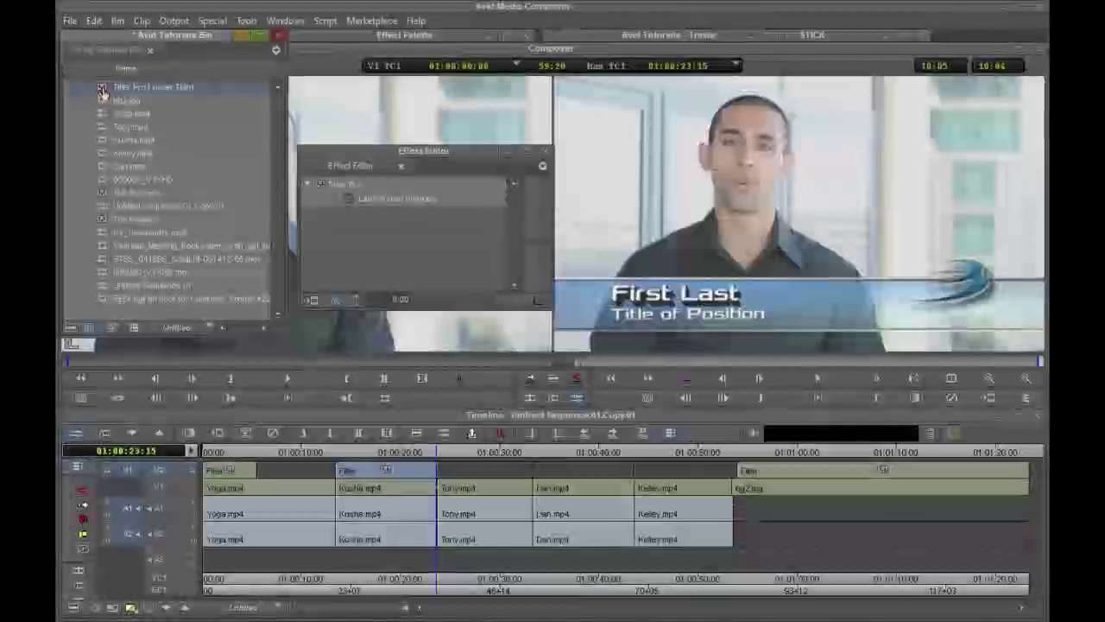
Place the lower-third title on V2 above Dan.mp4 and play it back.
left_click_drag(102, 92, 545, 467)
left_click(549, 467)
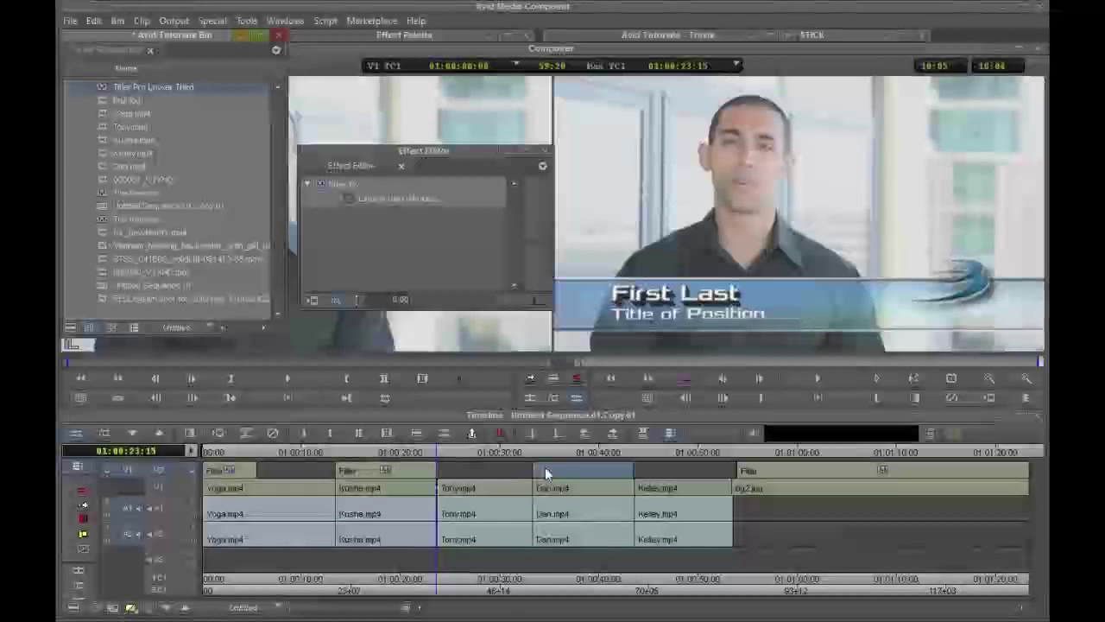
left_click(587, 542)
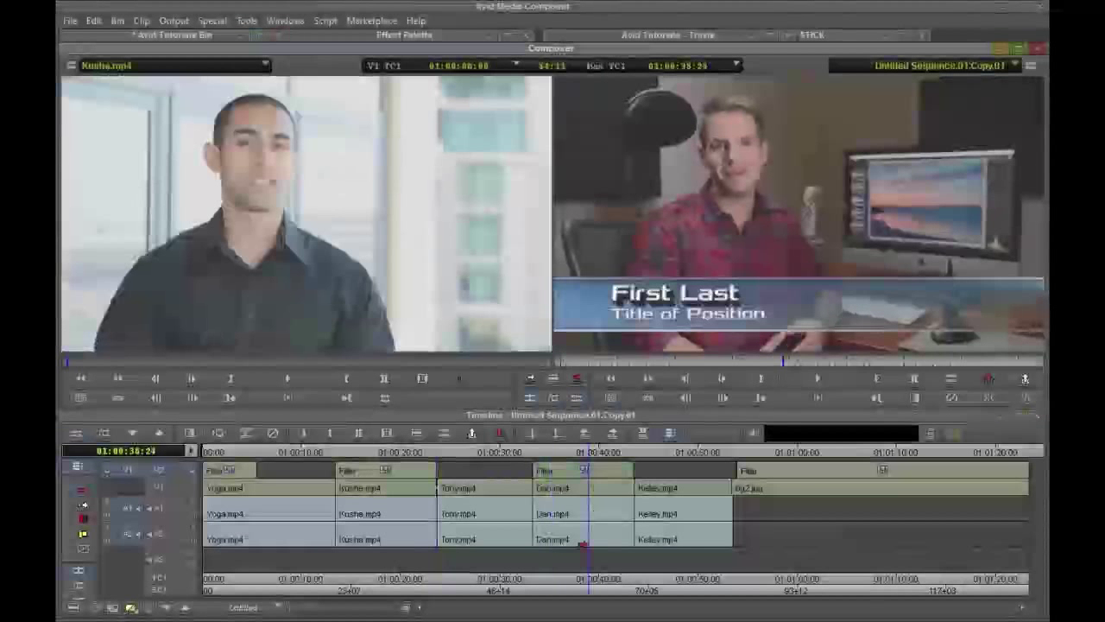
key("space")
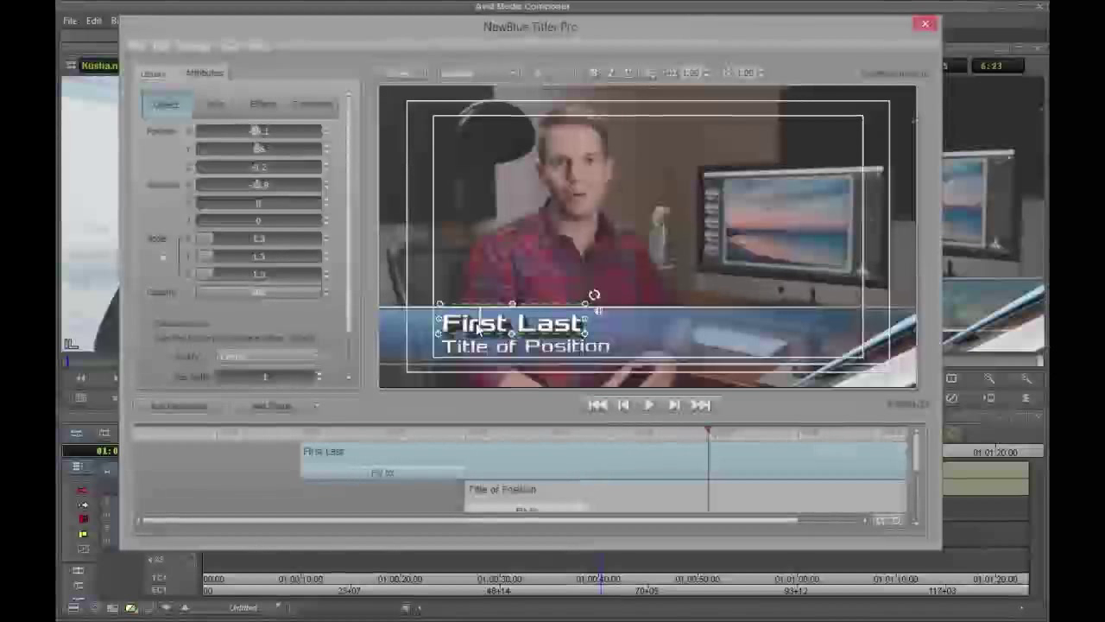
Replace First Last with the presenter's full name.
left_click(478, 326)
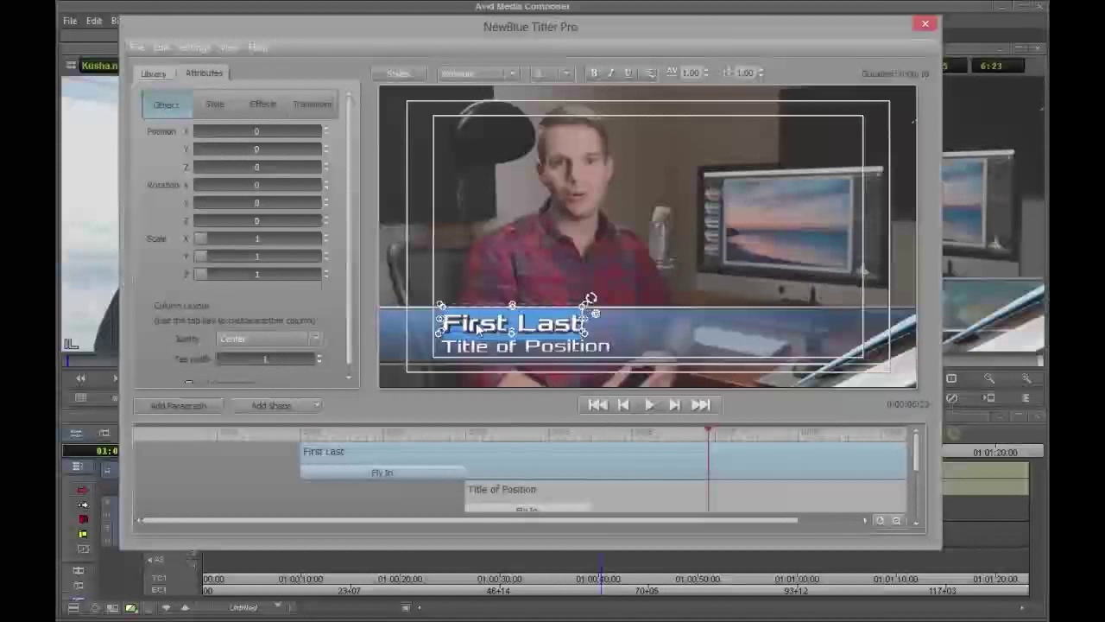
type("Da")
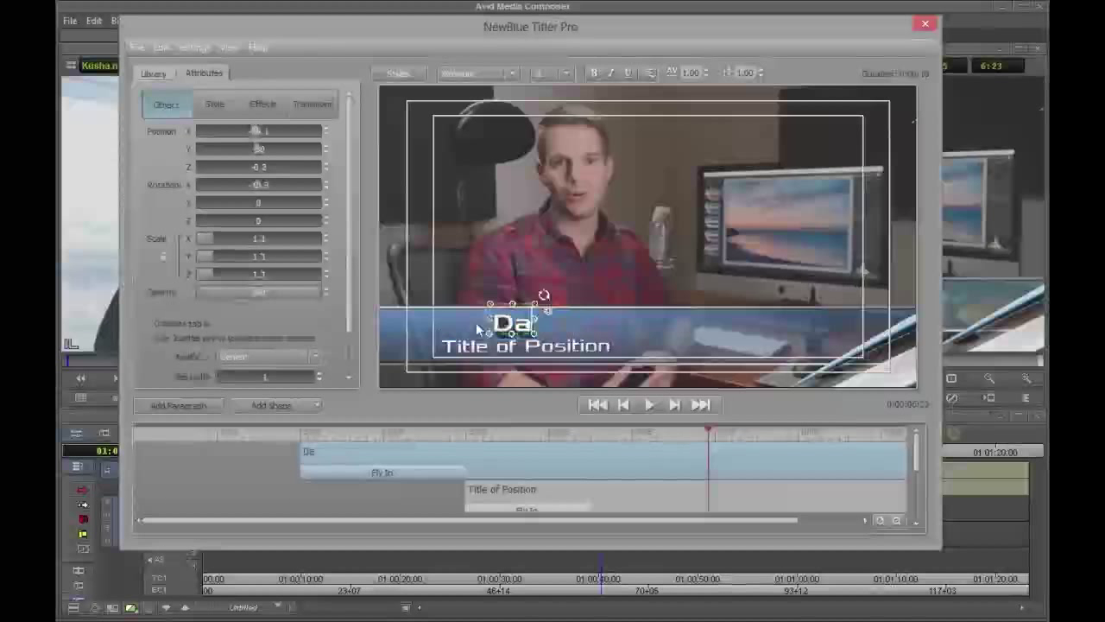
type("n")
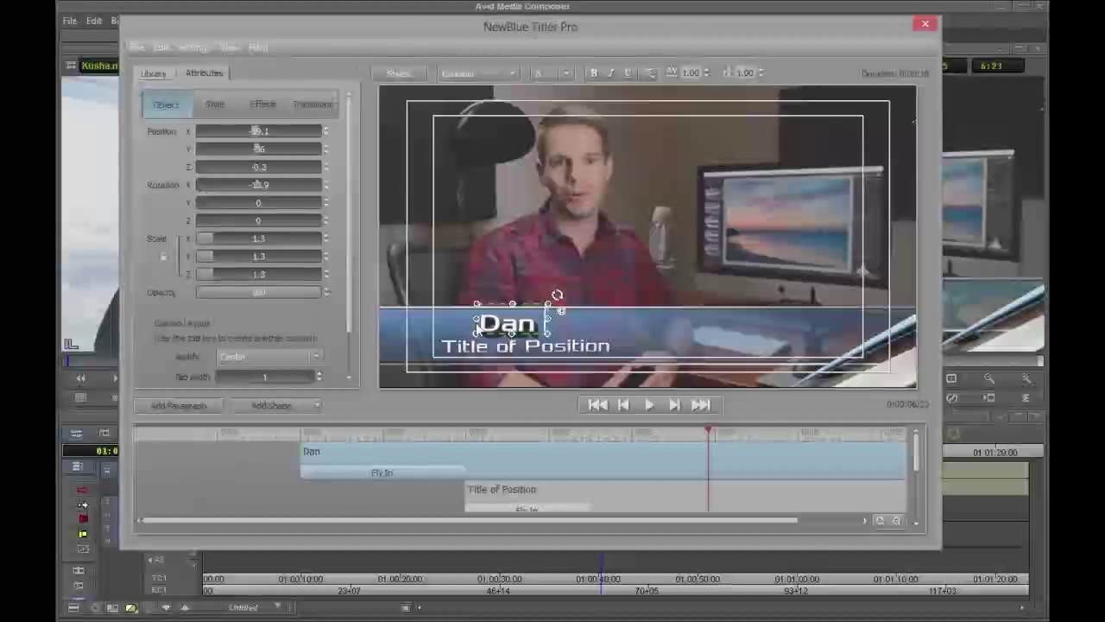
type(" Swart")
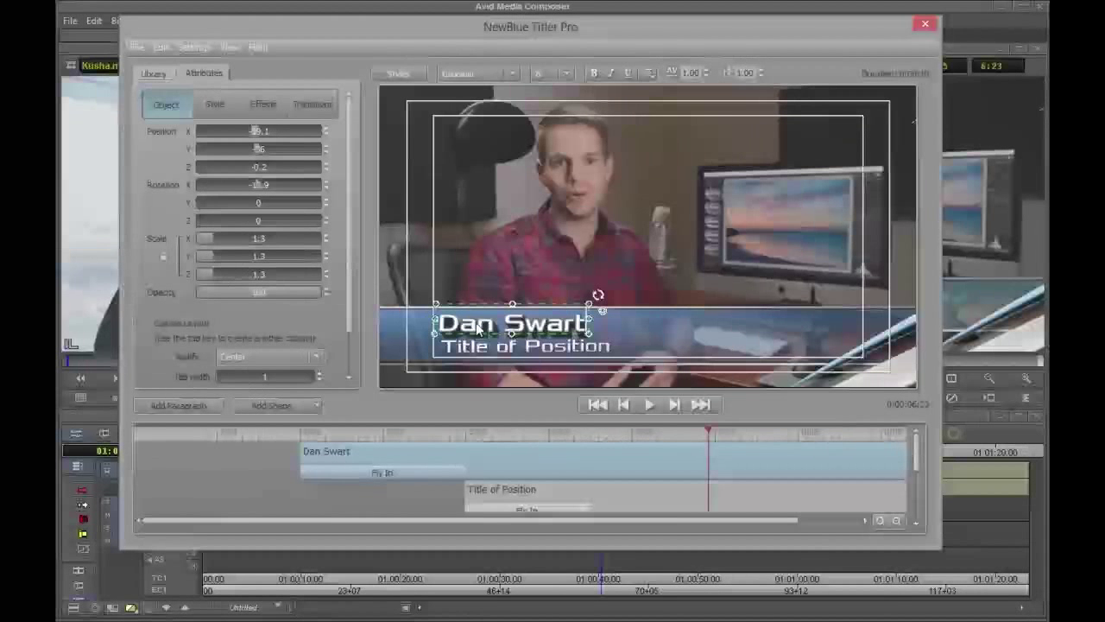
type("z")
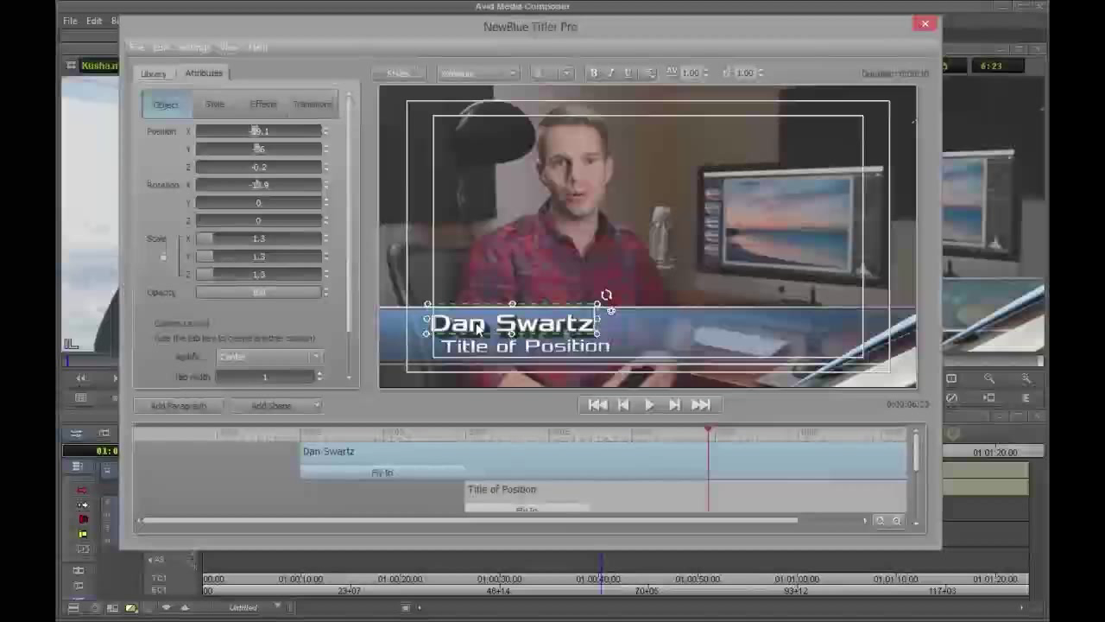
type("dgrgrgrg")
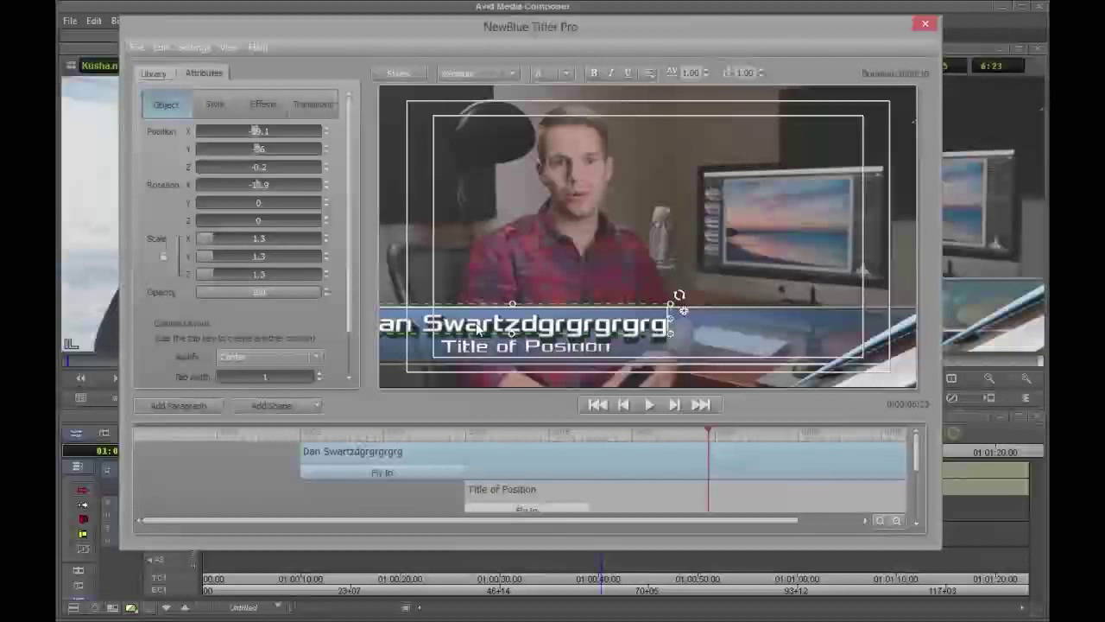
key("BackSpace")
key("BackSpace")
key("BackSpace")
key("BackSpace")
key("BackSpace")
key("BackSpace")
key("BackSpace")
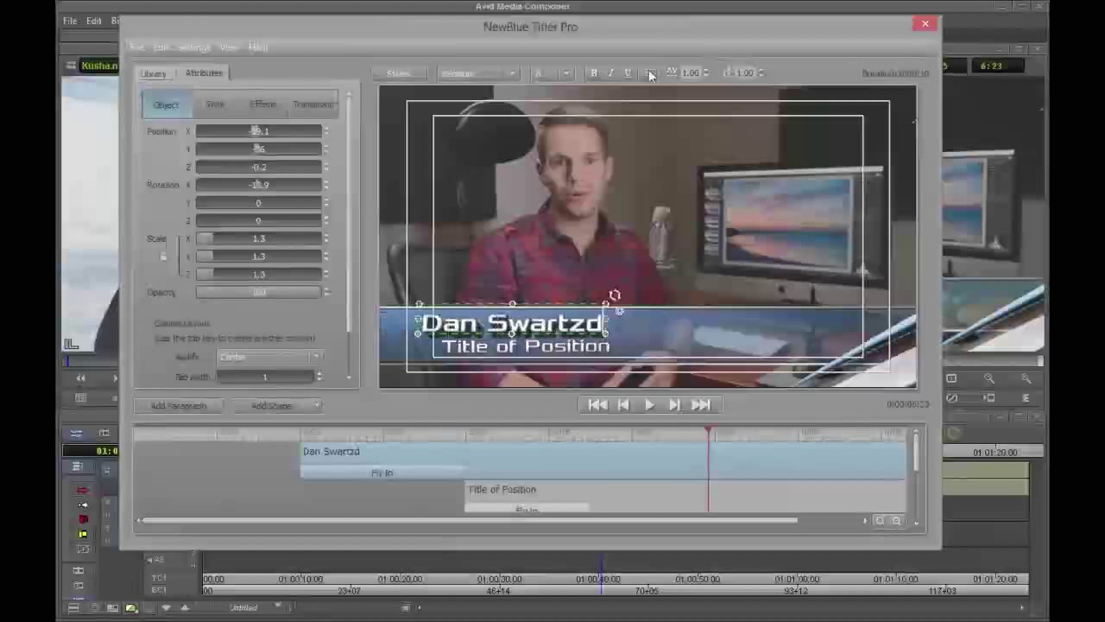
Left-justify the name text and shift it slightly to the right.
left_click(650, 73)
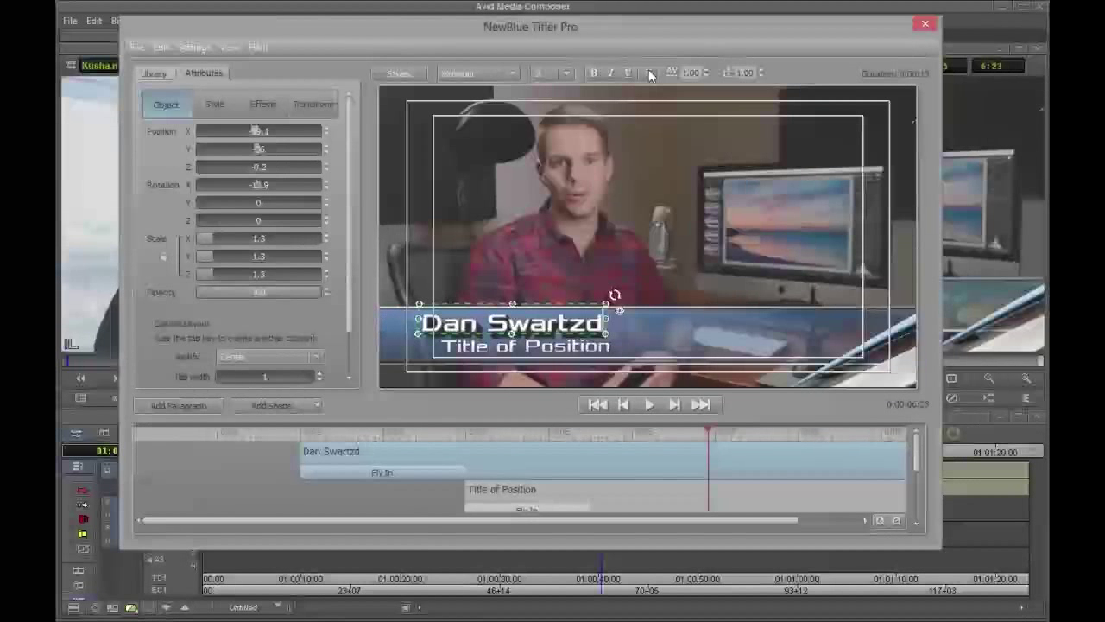
left_click(544, 322)
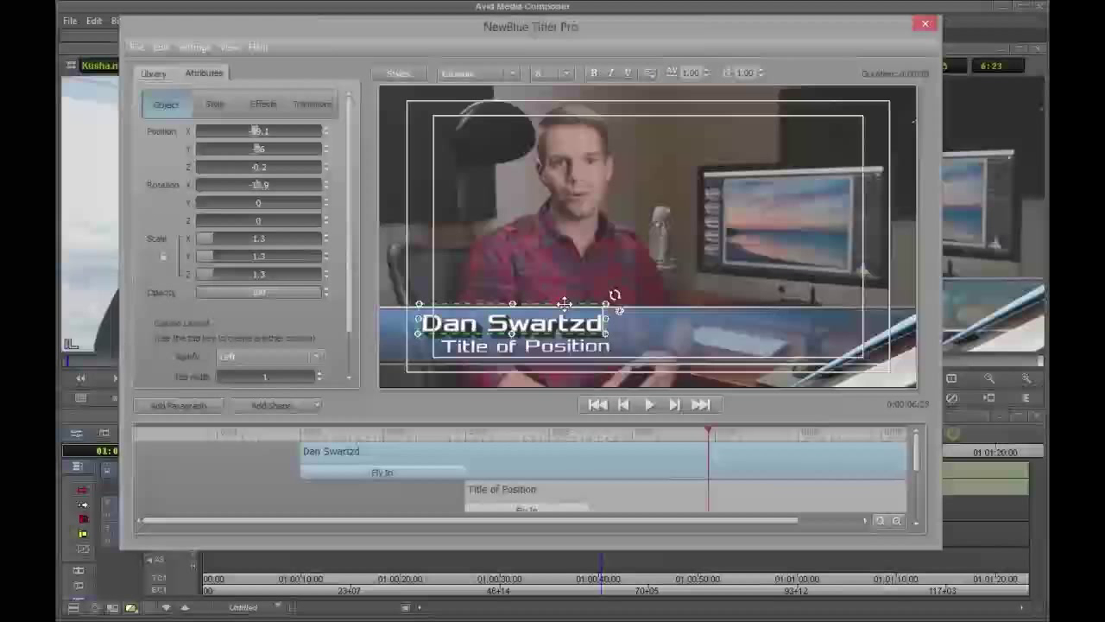
left_click_drag(563, 304, 583, 304)
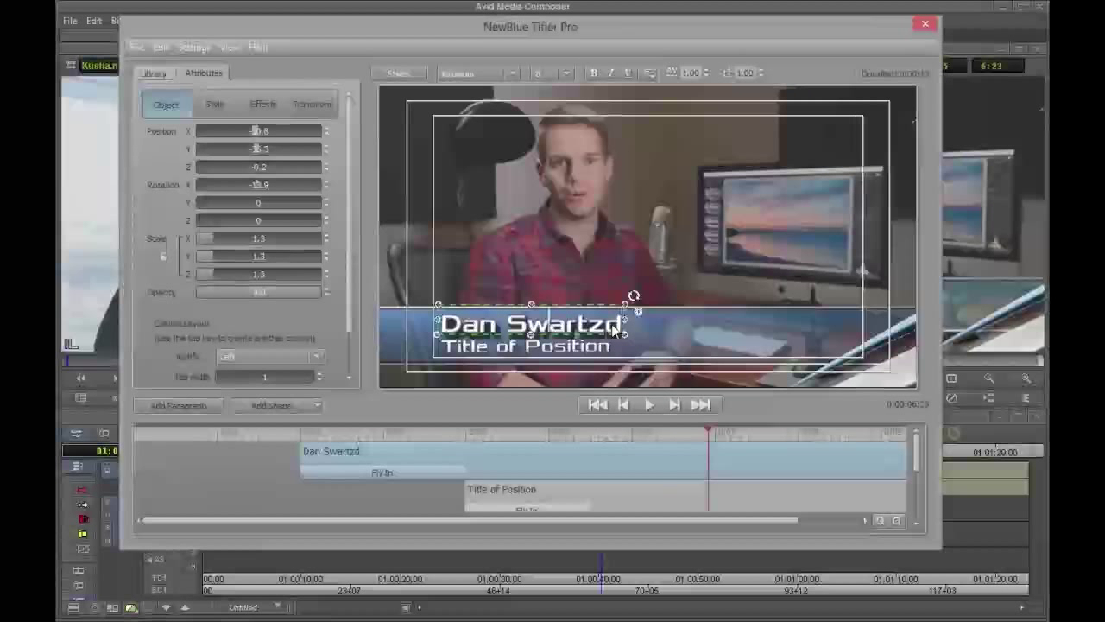
Erase stray letters after the name, then select the blue background bar.
type("fgdf")
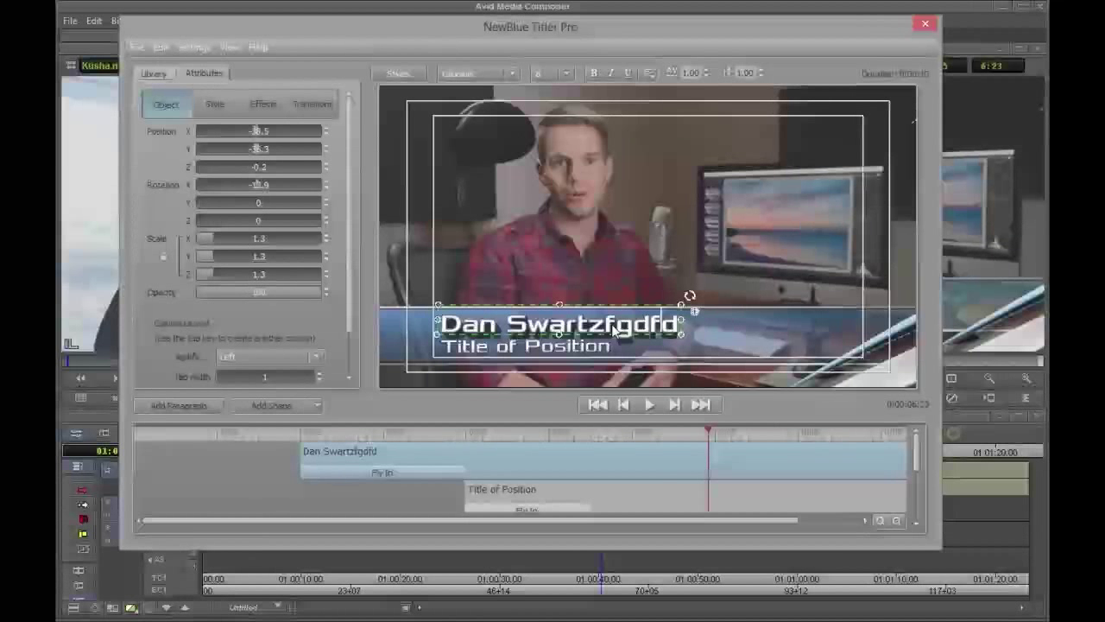
type("ffefefefef")
key("BackSpace")
key("BackSpace")
key("BackSpace")
key("BackSpace")
key("BackSpace")
key("BackSpace")
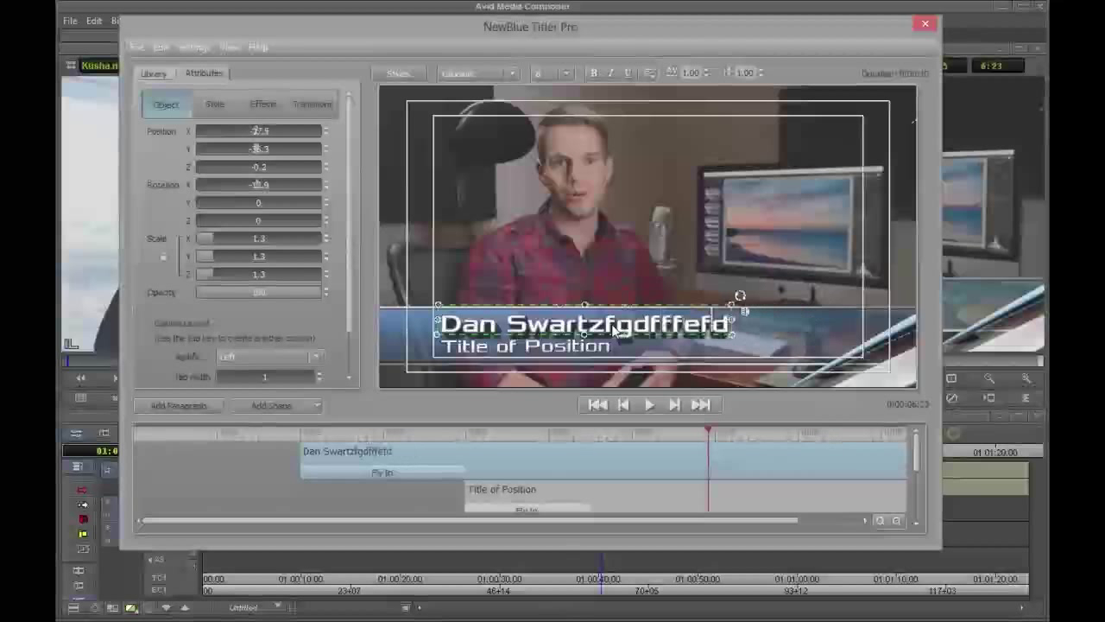
key("BackSpace")
key("BackSpace")
key("BackSpace")
key("BackSpace")
key("BackSpace")
key("BackSpace")
key("BackSpace")
key("BackSpace")
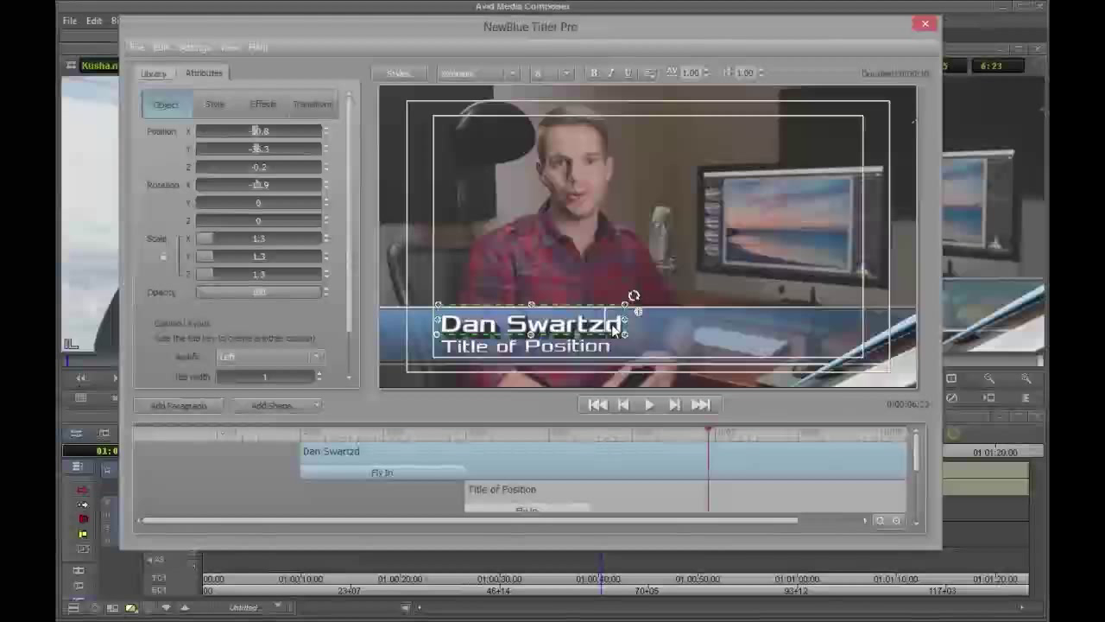
key("BackSpace")
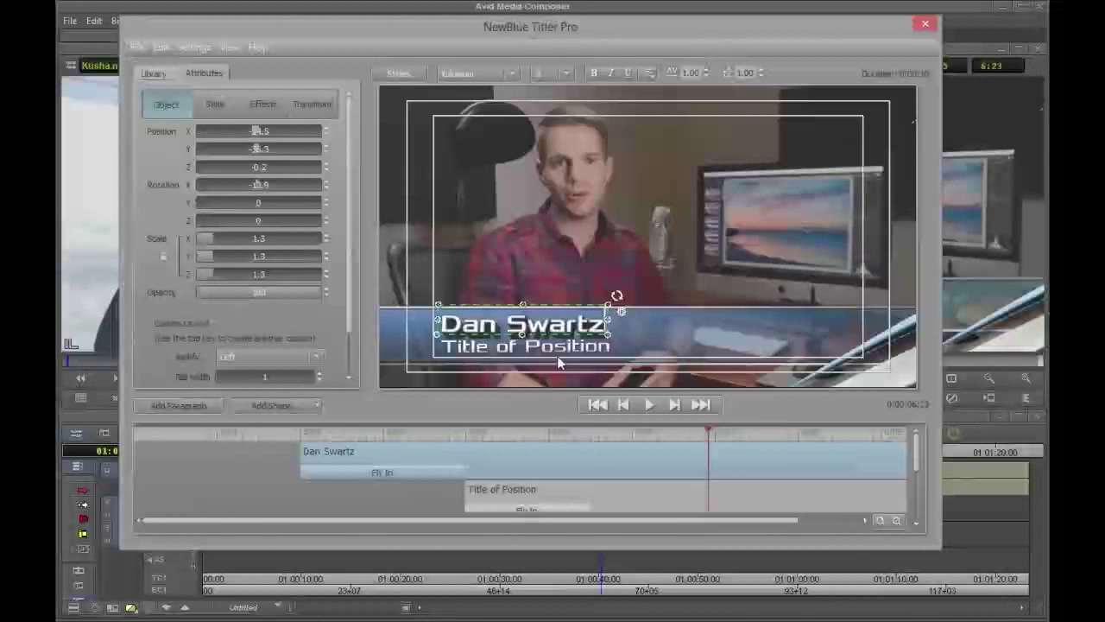
left_click(557, 357)
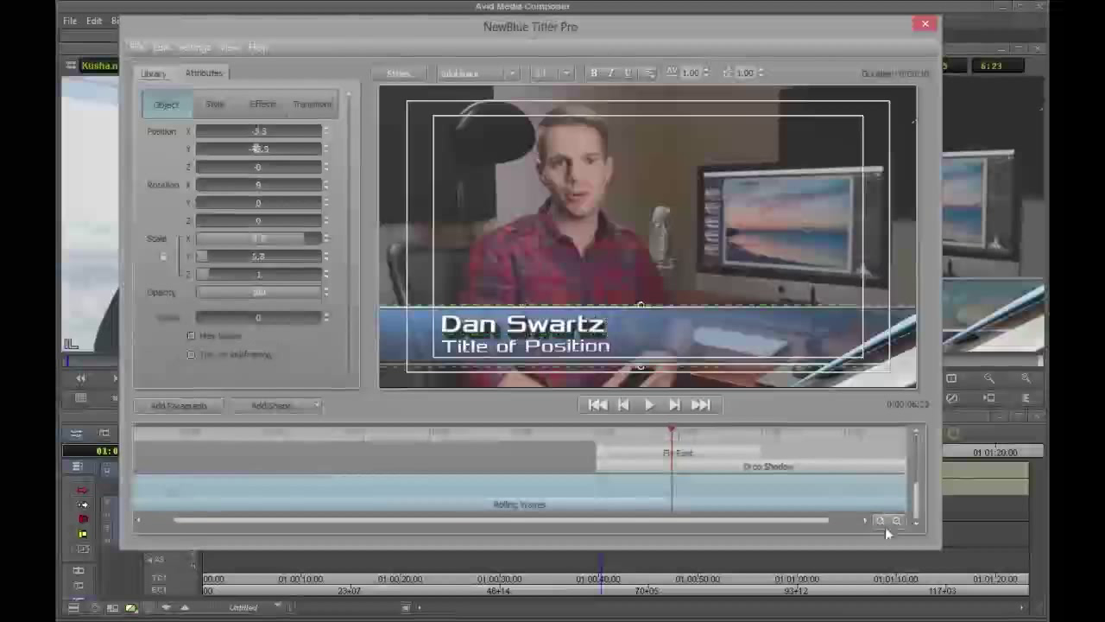
Move the Titler playhead to a later frame where the swoosh crosses the lower third.
left_click(803, 432)
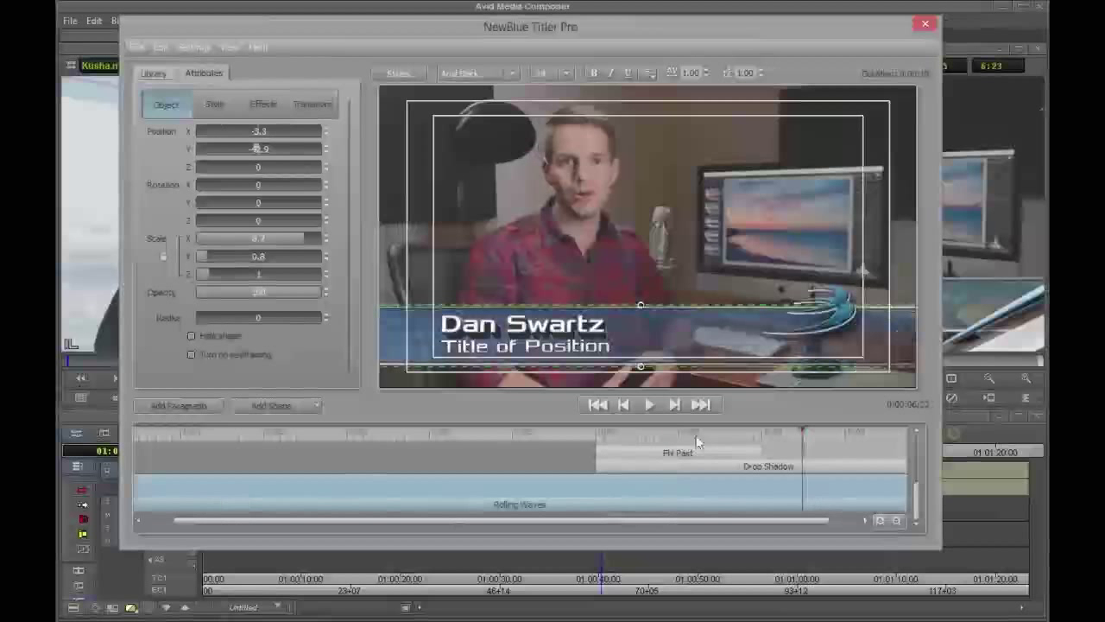
scroll(698, 442, "right", 3)
left_click(726, 467)
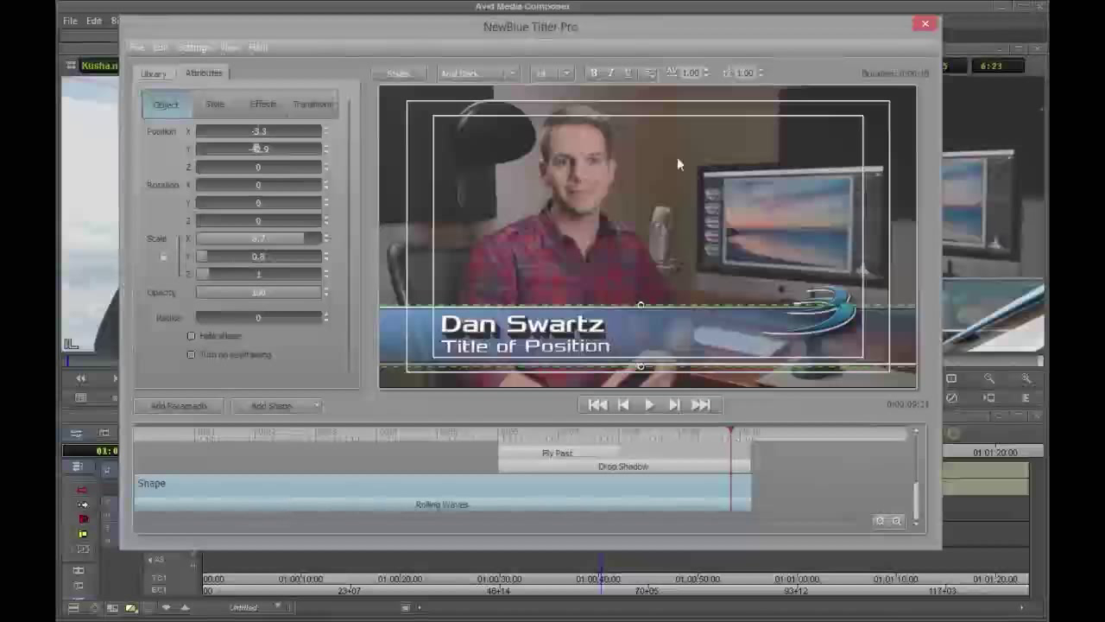
Use the Titler File menu to save and exit back to Media Composer.
left_click(138, 48)
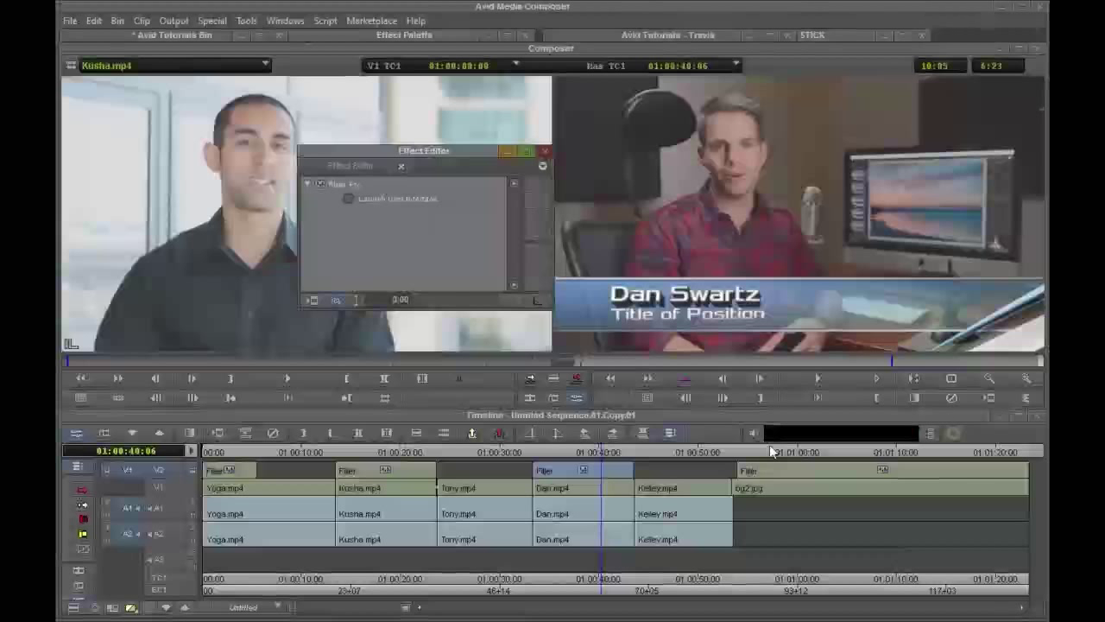
Close the Effect Editor, park over Dan.mp4, and select the title effect above it.
left_click(842, 453)
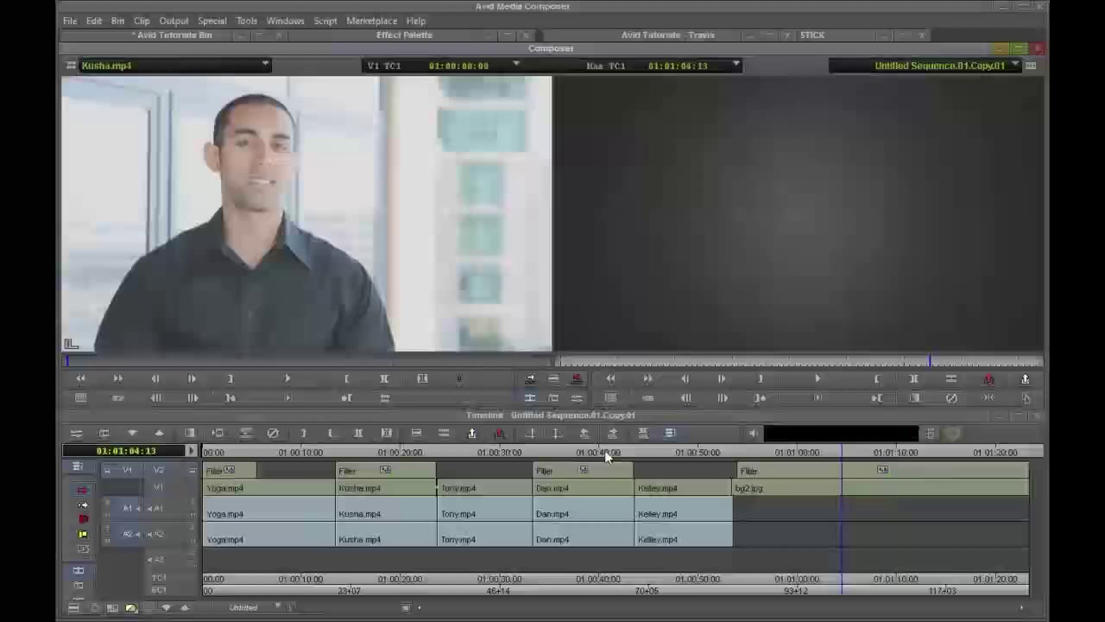
left_click(604, 450)
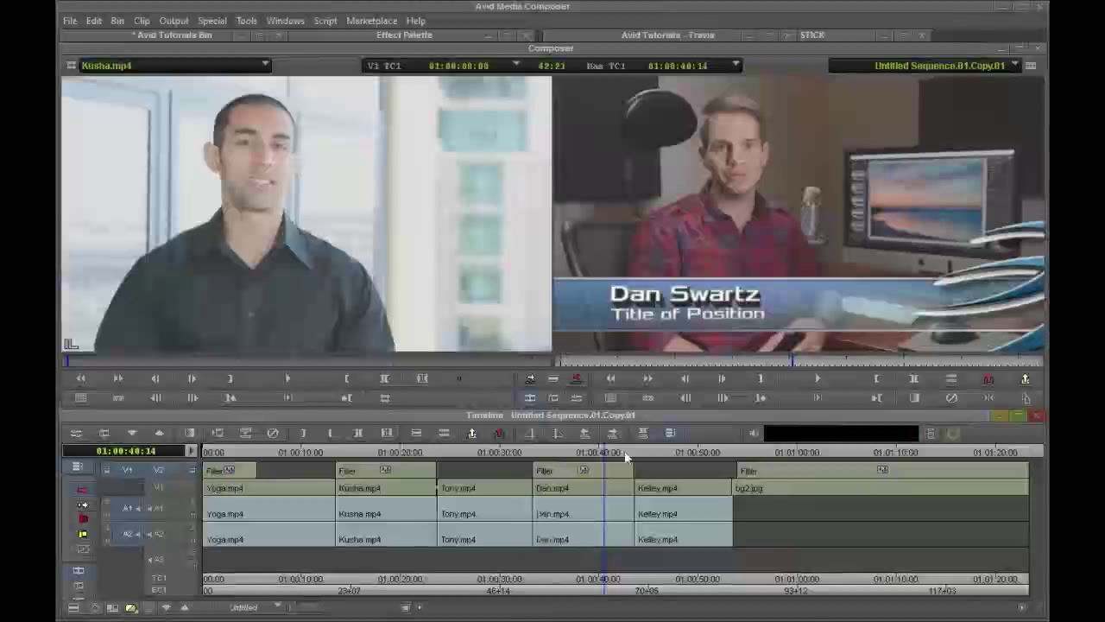
left_click(584, 469)
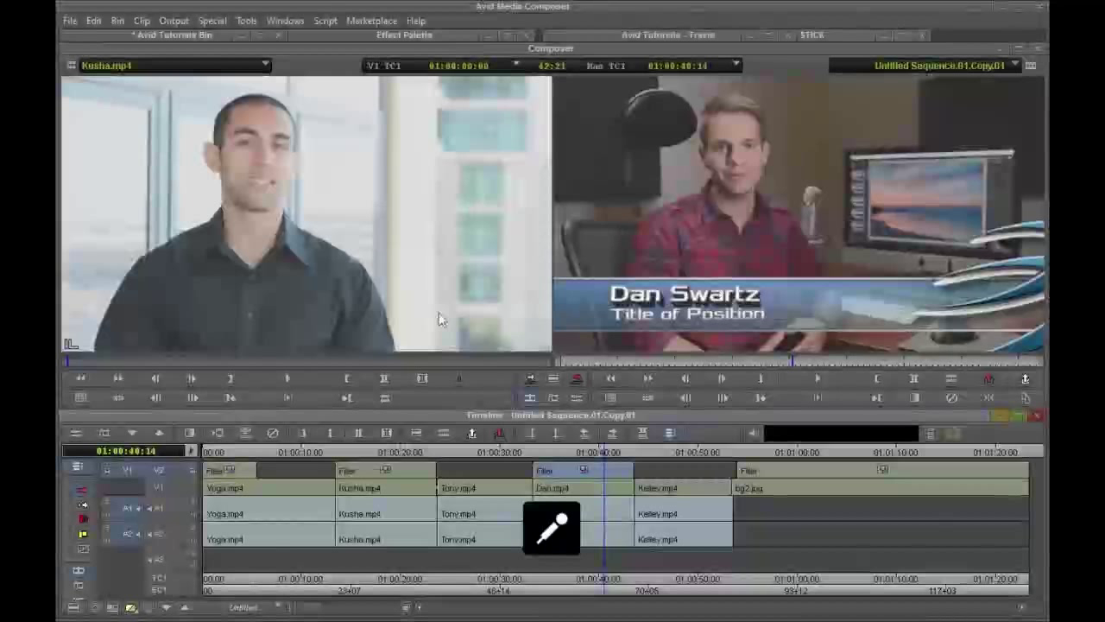
Launch Titler Pro from the Effect Editor (Ctrl+8) and select the swoosh shape at a later frame.
key("ctrl+8")
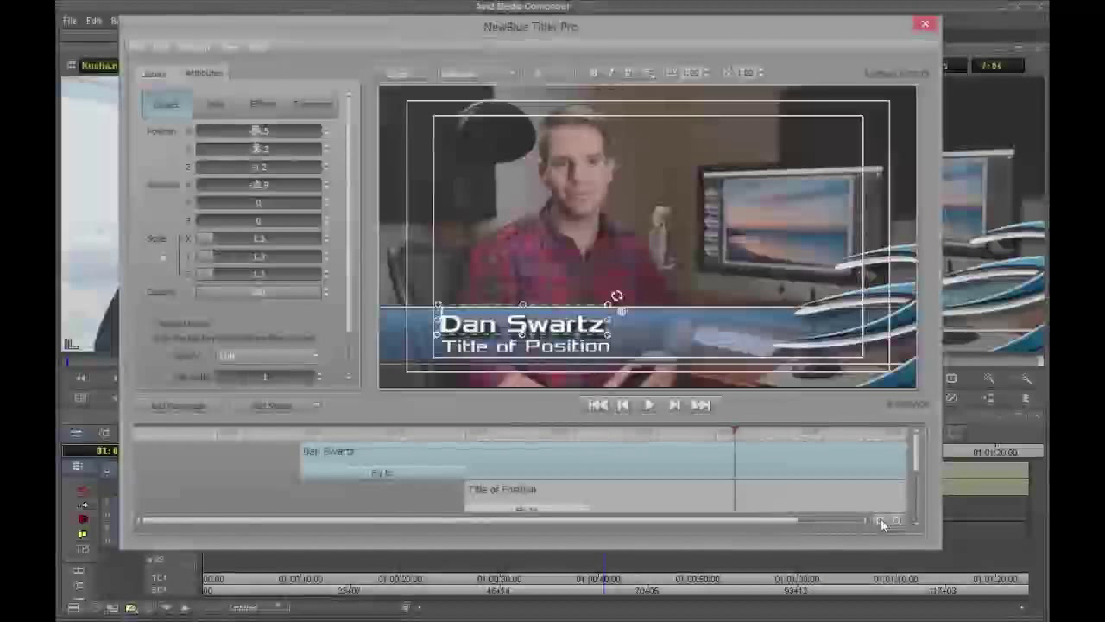
left_click(881, 520)
left_click(670, 437)
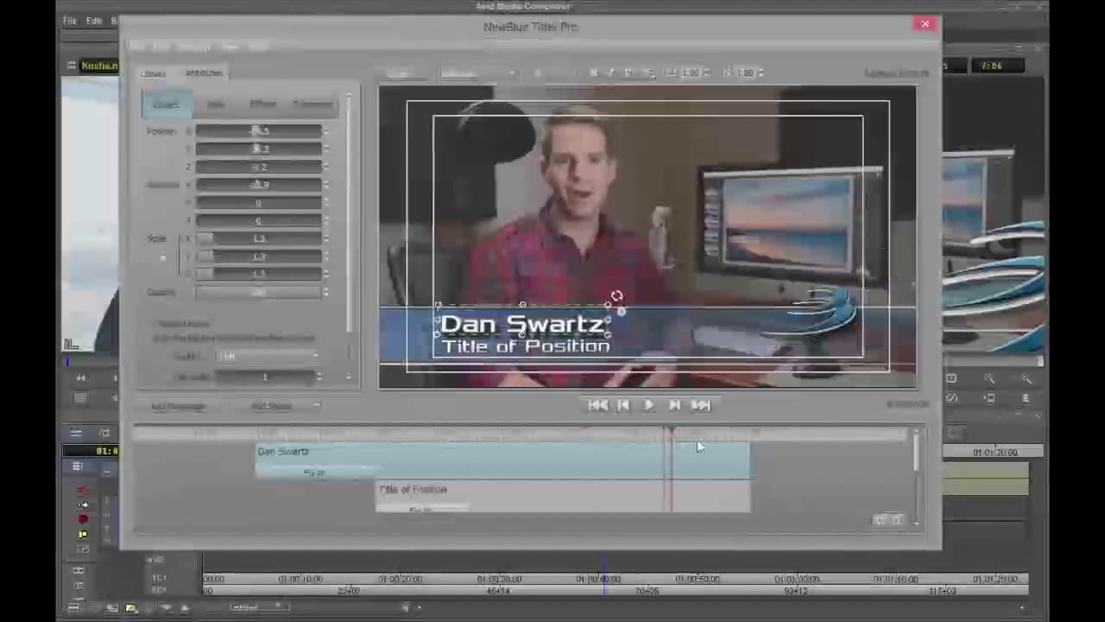
left_click(696, 438)
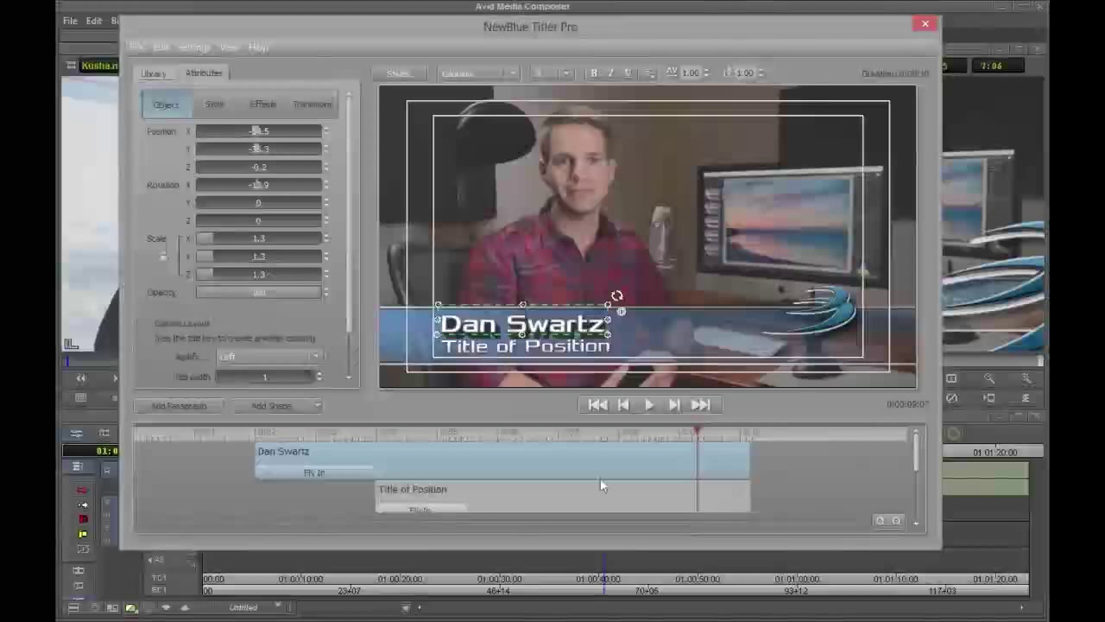
scroll(602, 486, "down", 1)
key("Tab")
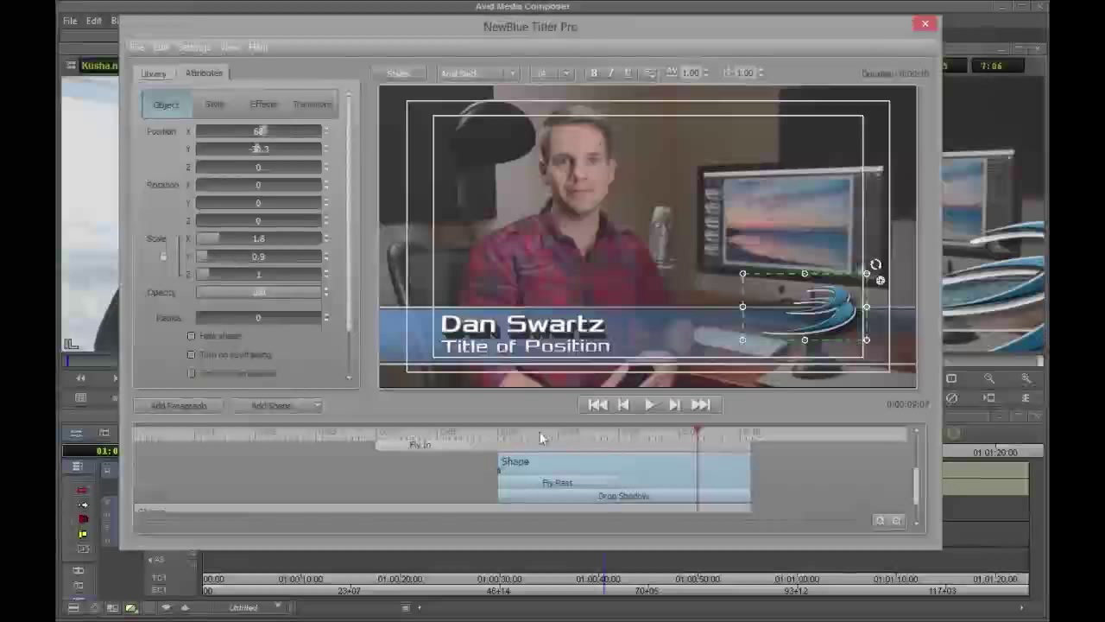
left_click(717, 433)
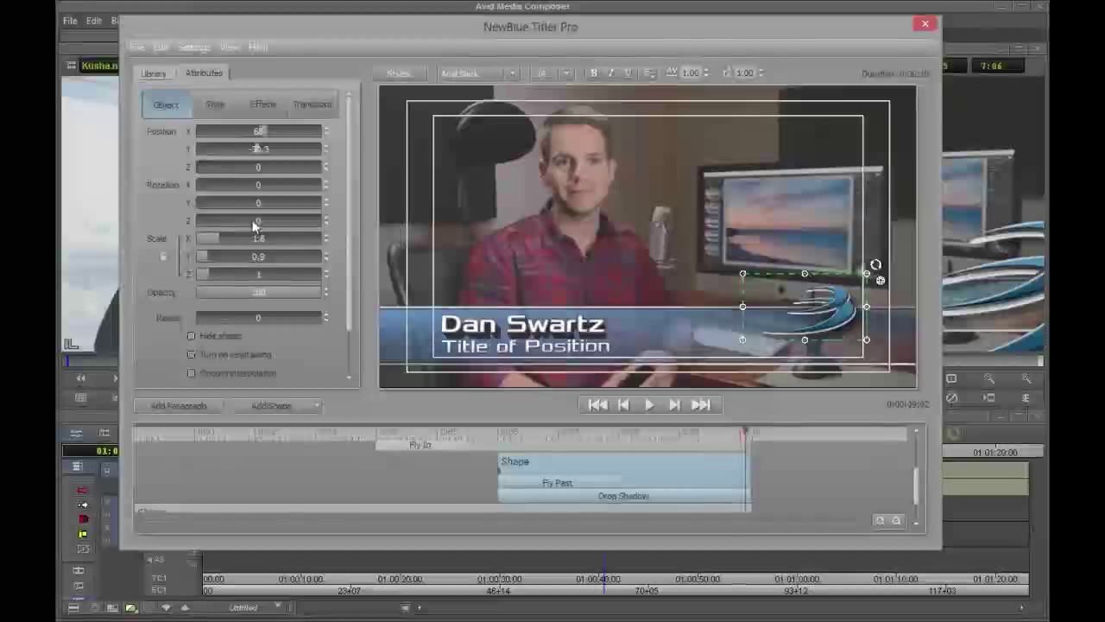
mouse_move(255, 226)
left_mouse_down()
mouse_move(276, 229)
mouse_move(256, 166)
left_mouse_up()
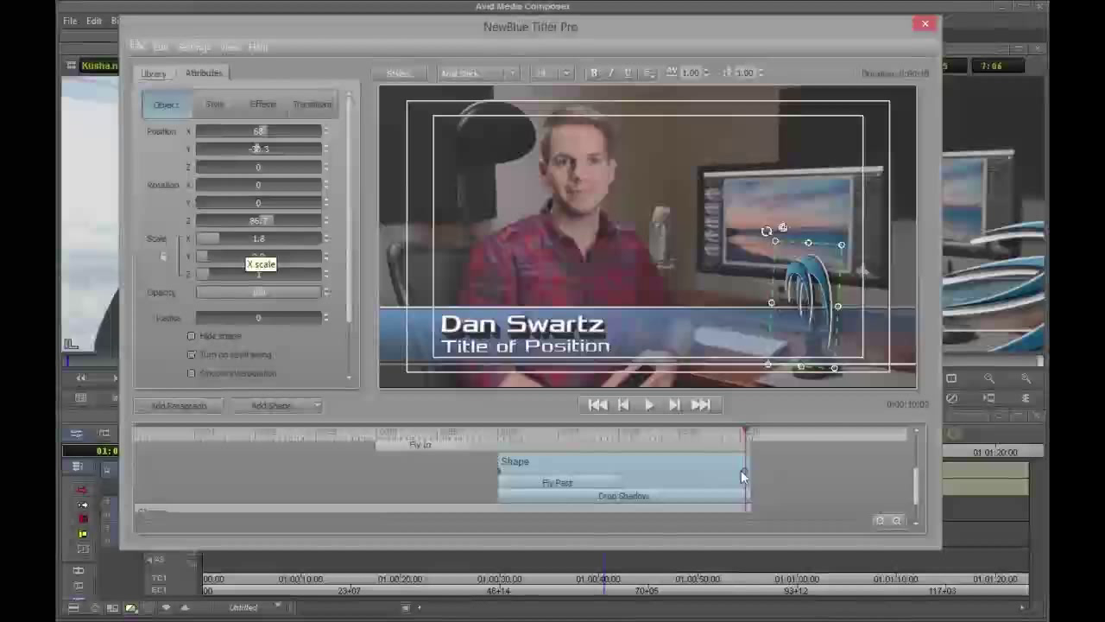
left_click(687, 481)
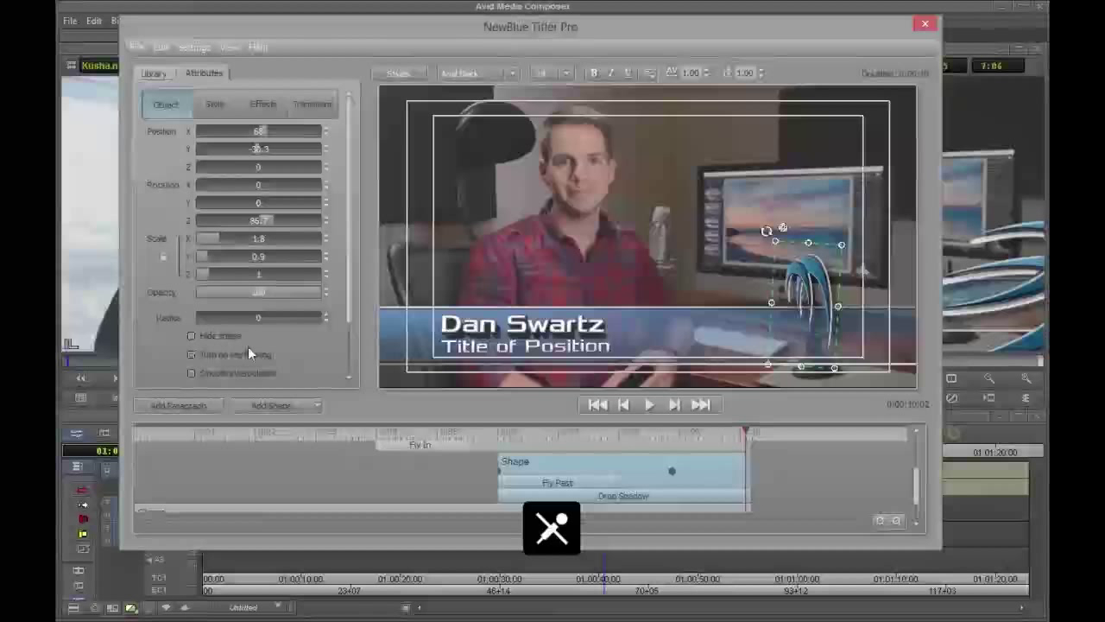
left_click(576, 467)
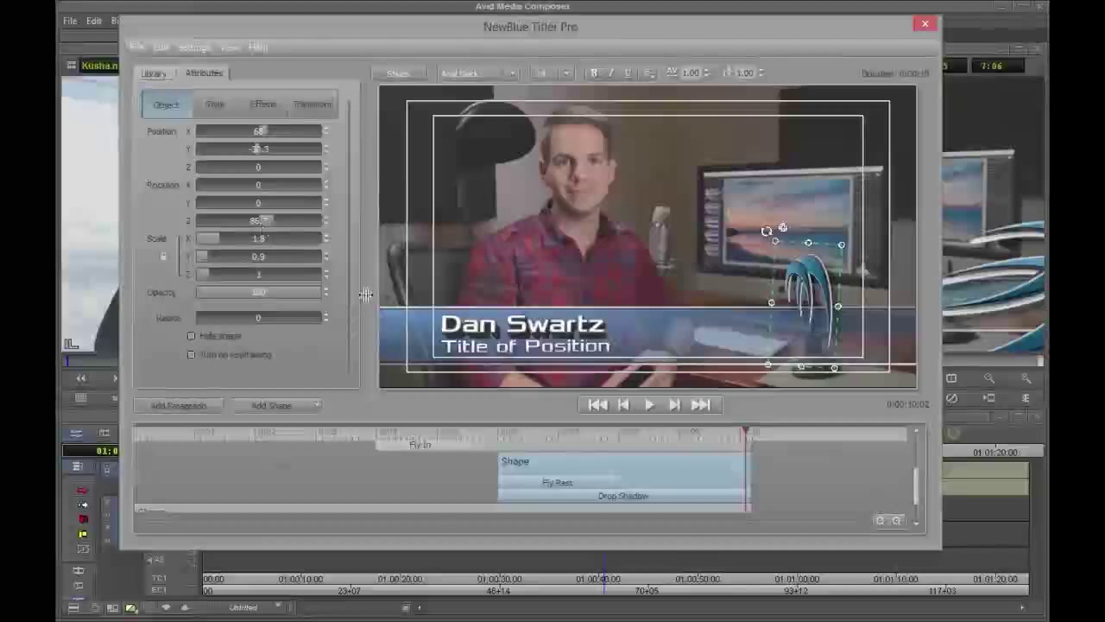
key("ctrl+z")
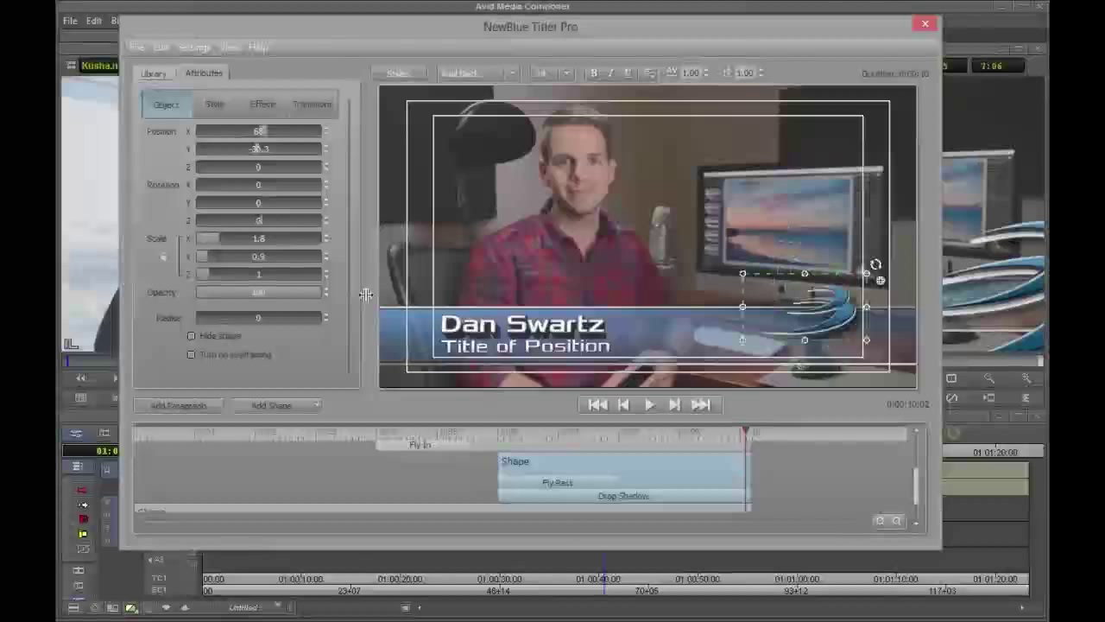
type("9")
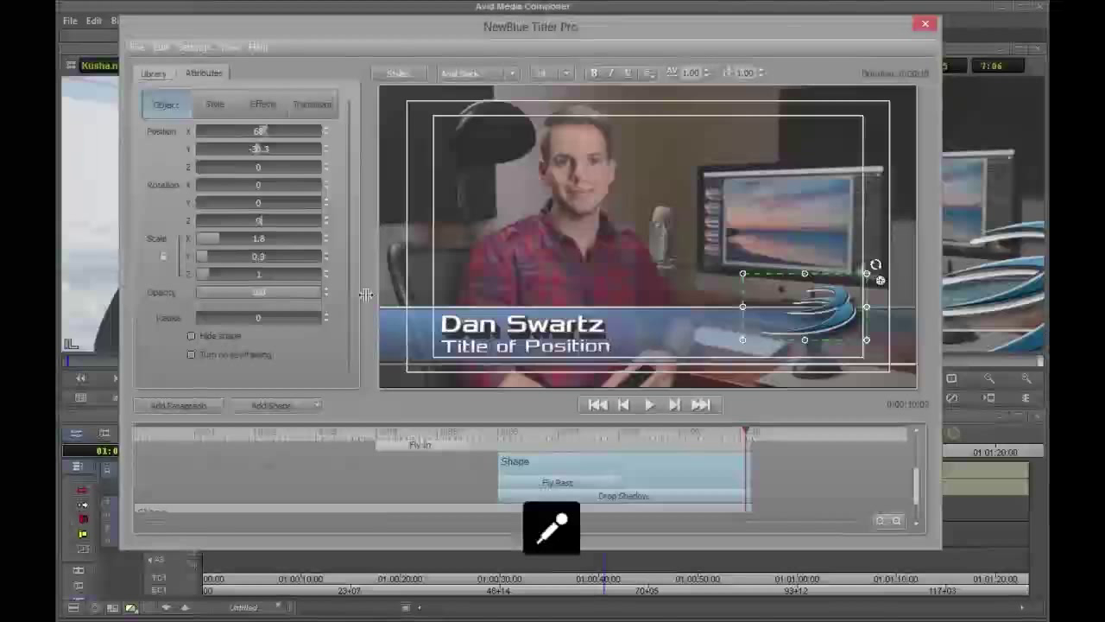
key("BackSpace")
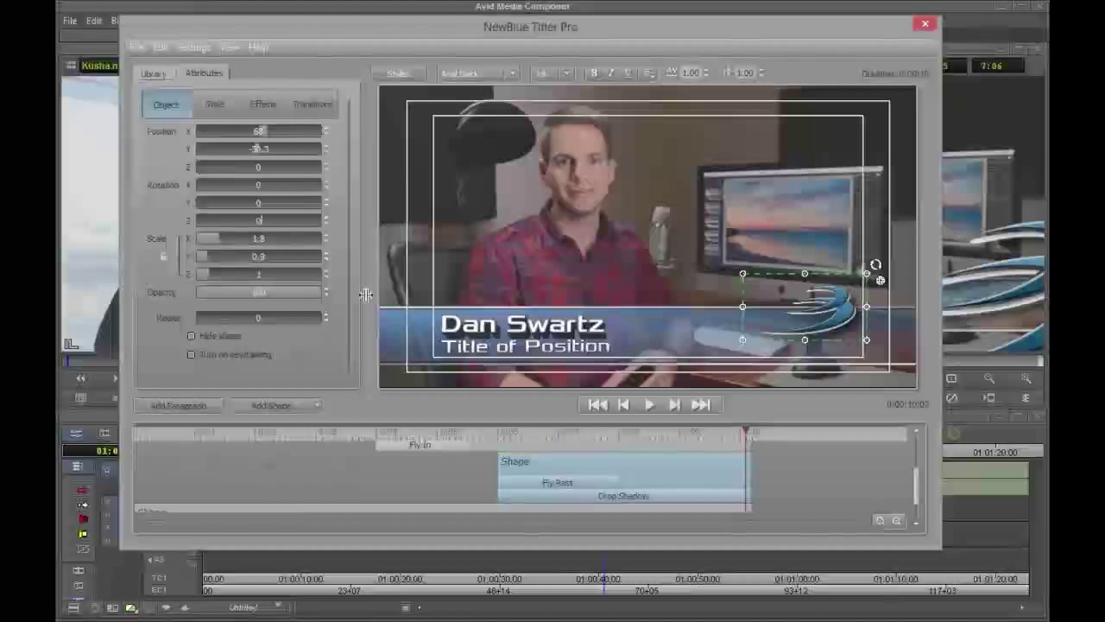
Move the swoosh shape up to about X -15.3, Y 5 and tilt it with the rotation sliders.
left_click_drag(794, 276, 598, 197)
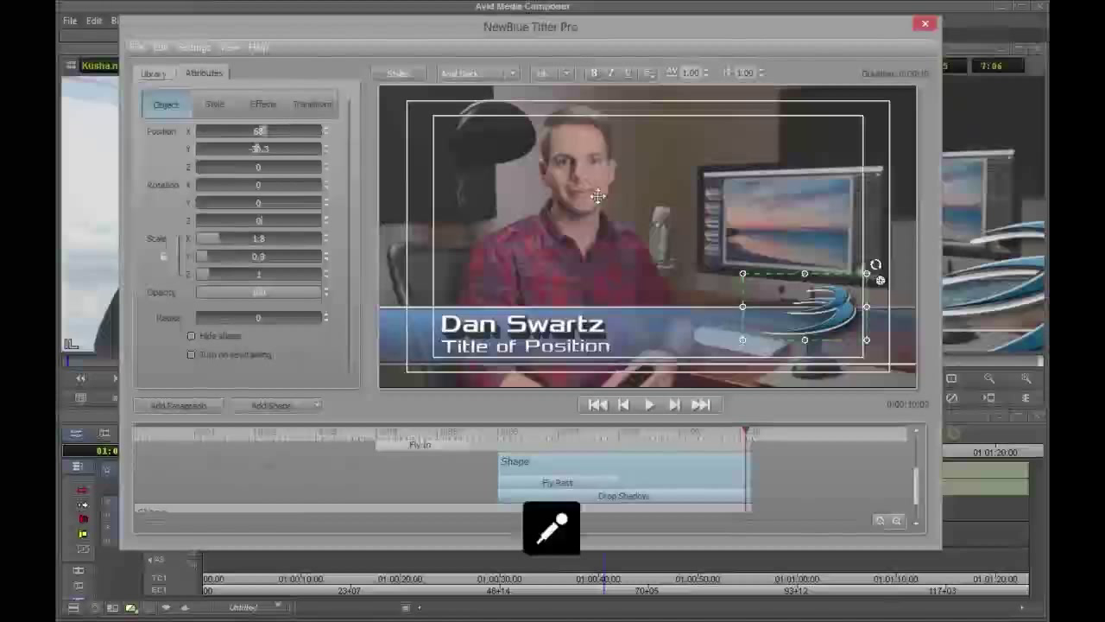
left_click(661, 255)
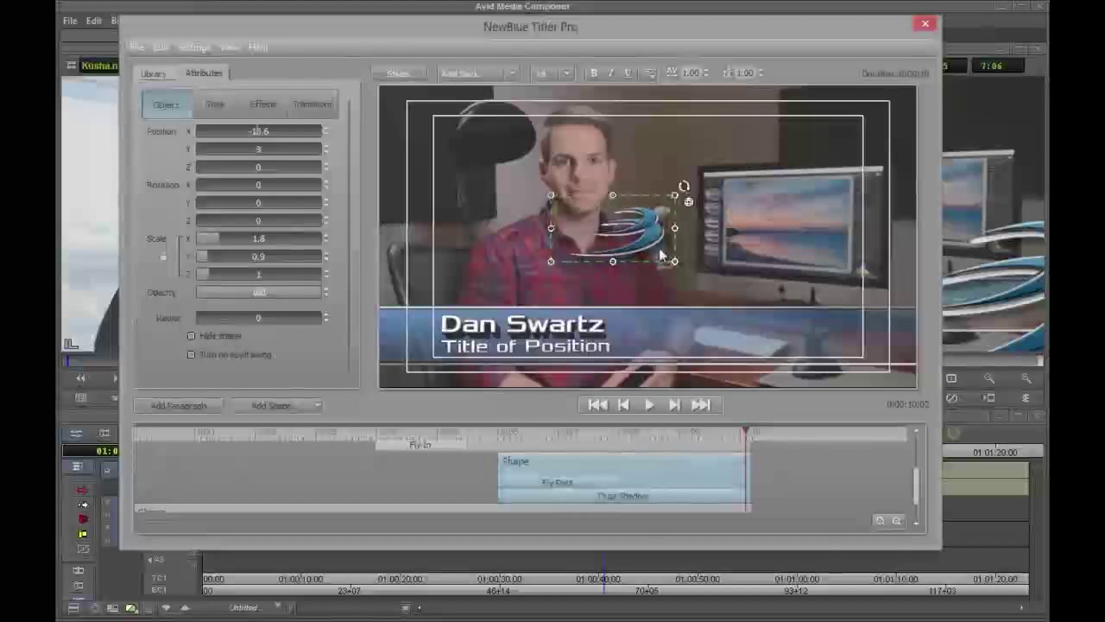
left_click_drag(661, 255, 661, 222)
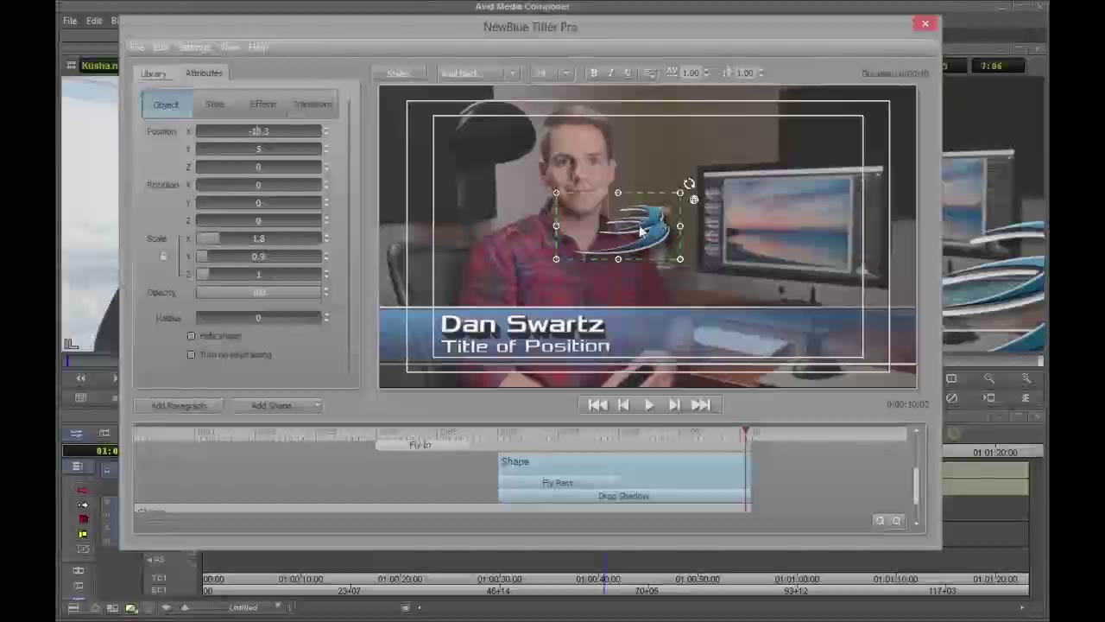
mouse_move(256, 193)
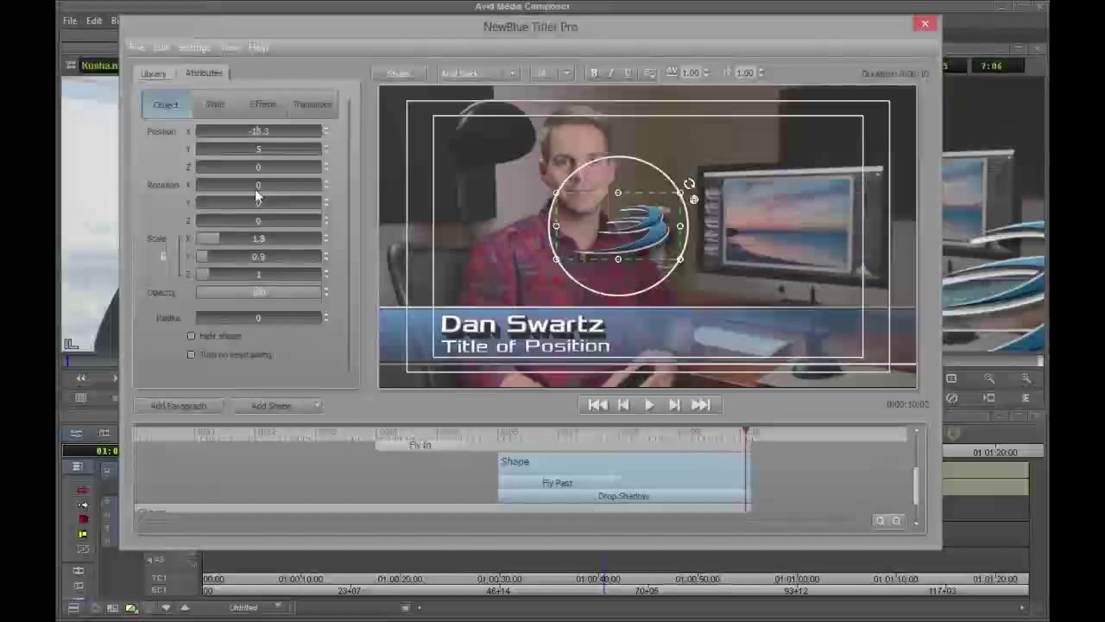
left_click_drag(257, 196, 216, 268)
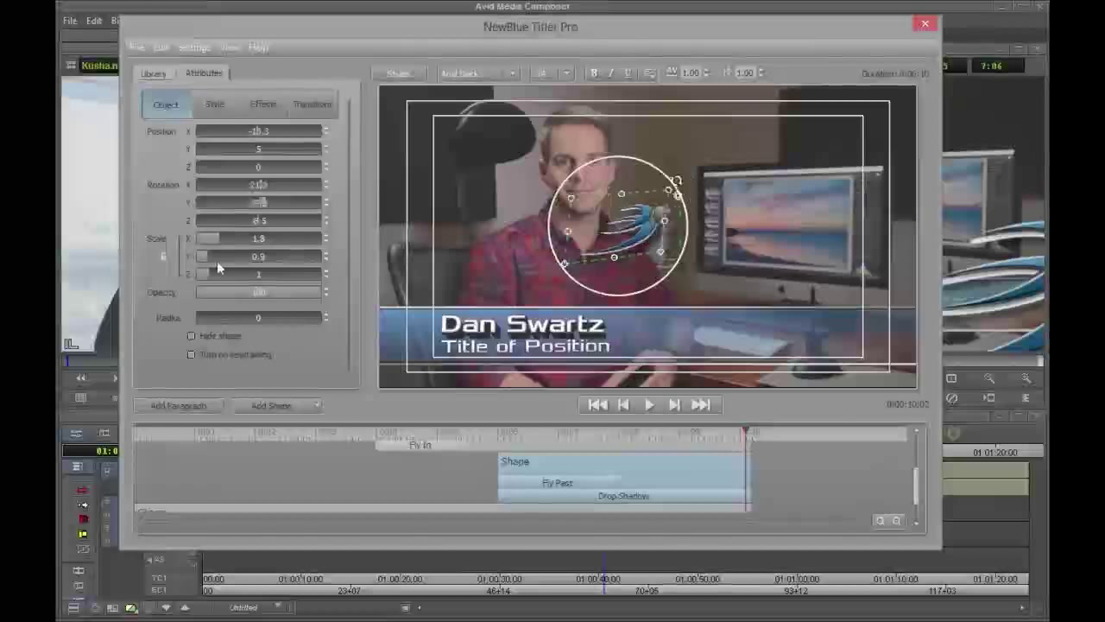
key("ctrl+Tab")
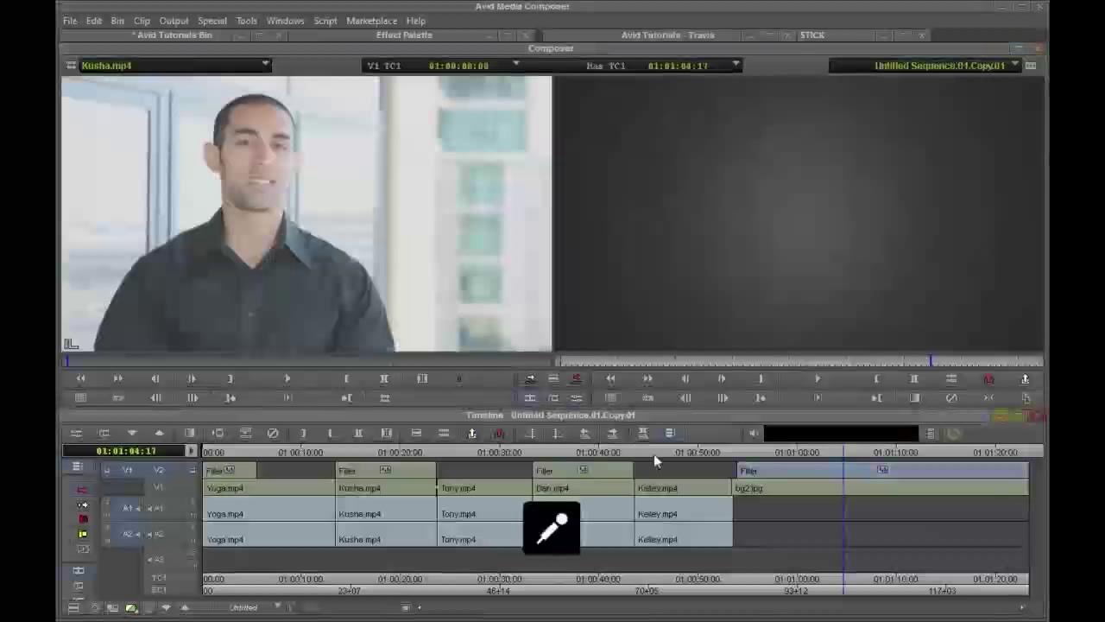
Open the title effect on the timeline for editing.
left_click(670, 432)
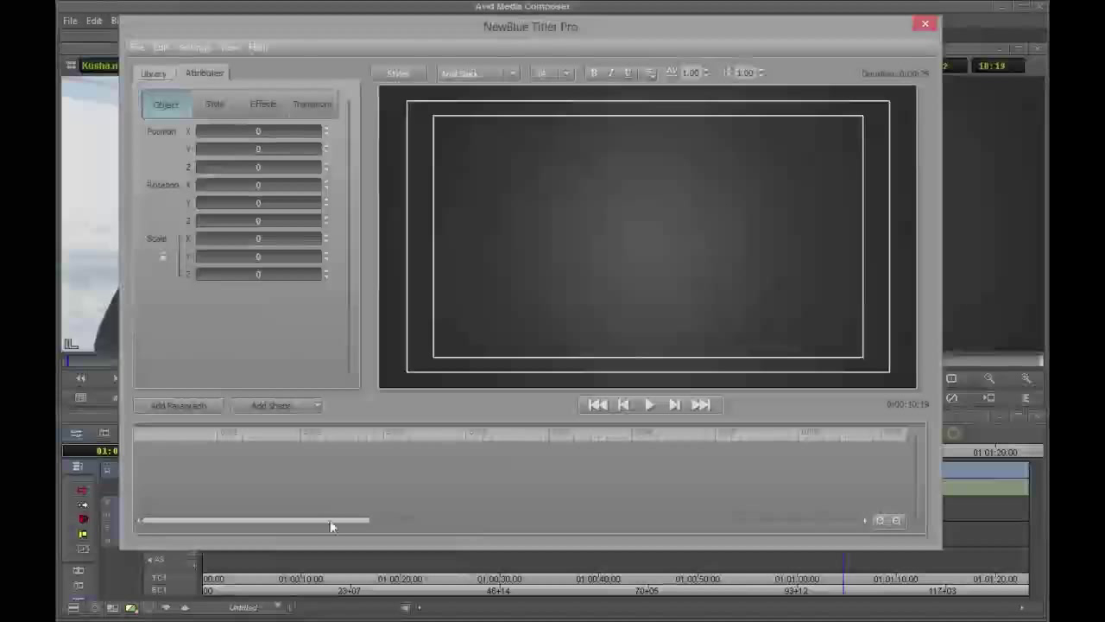
Add an Enter Text object at the frame centre and move its clip to the timeline start.
double_click(587, 228)
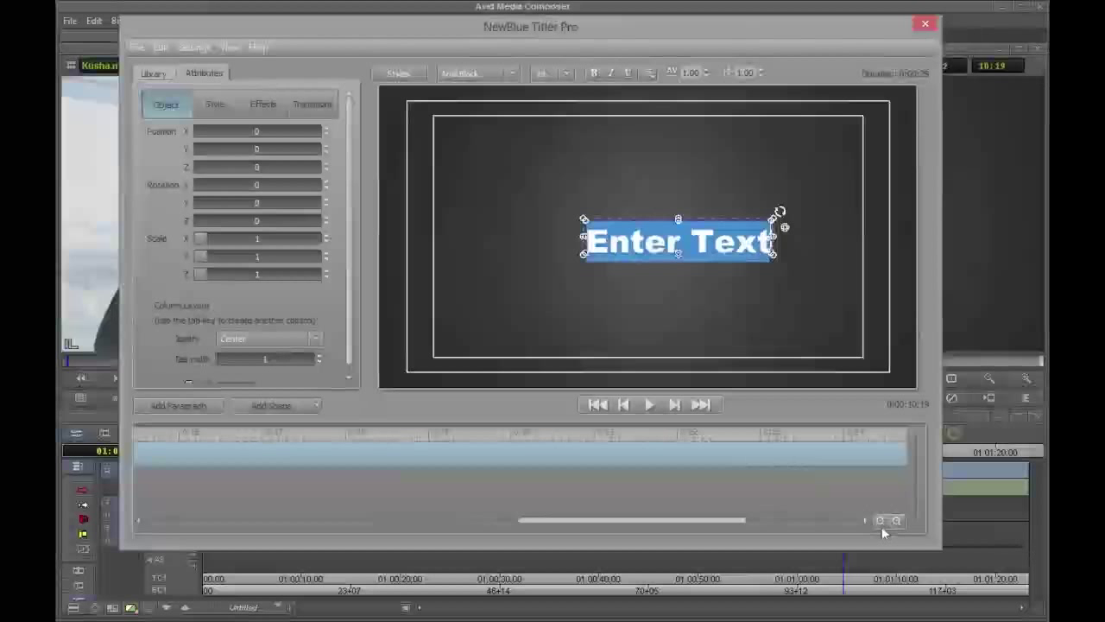
left_click(880, 524)
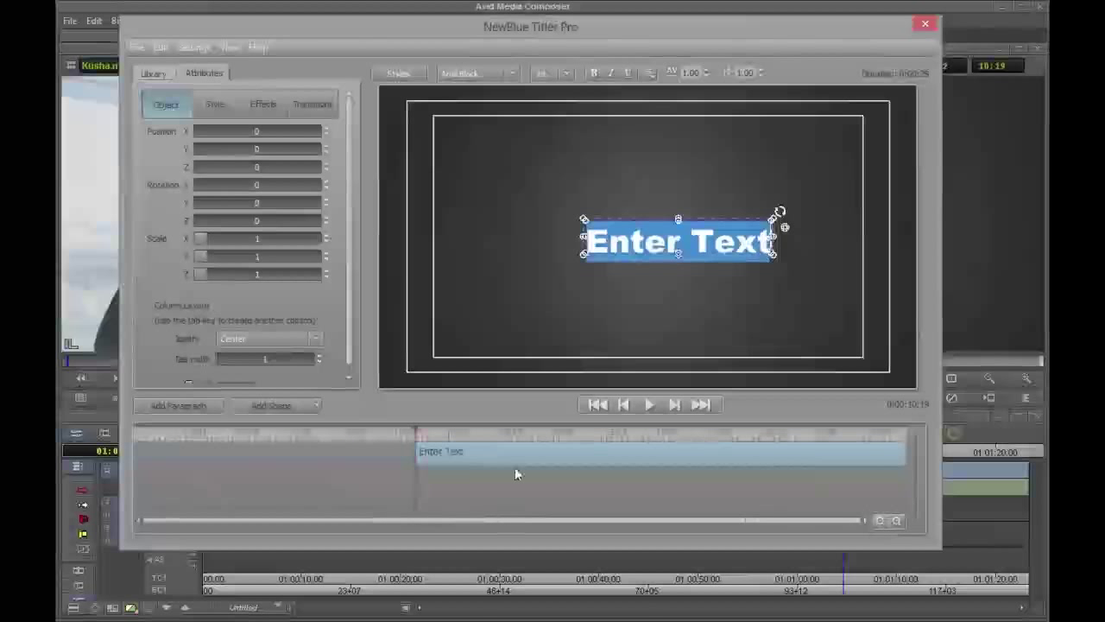
scroll(280, 483, "down", 2)
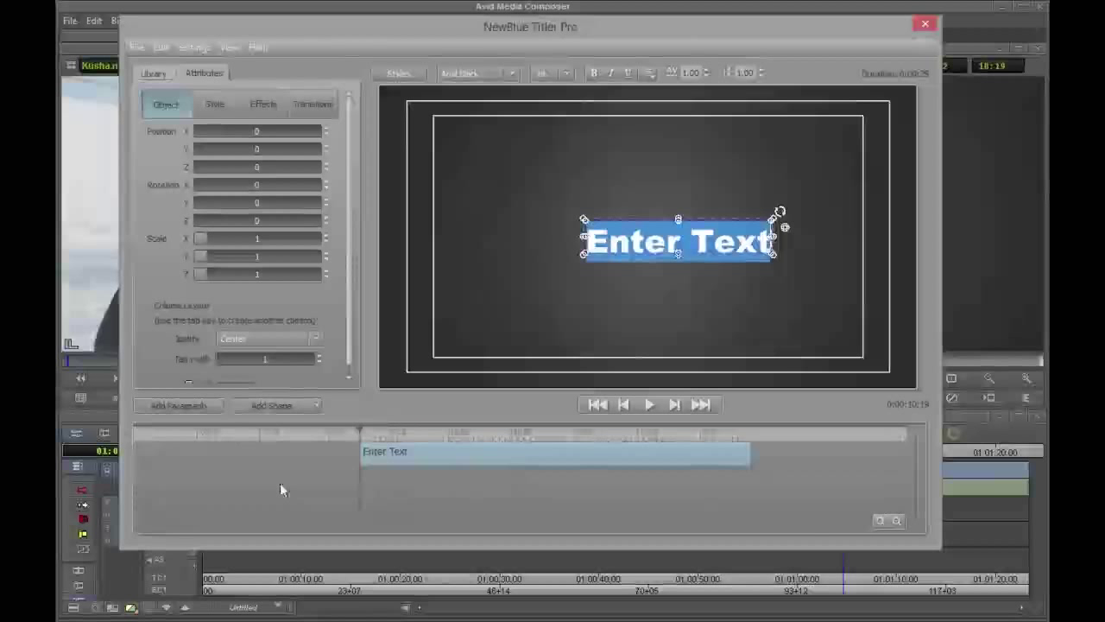
left_click_drag(748, 450, 542, 446)
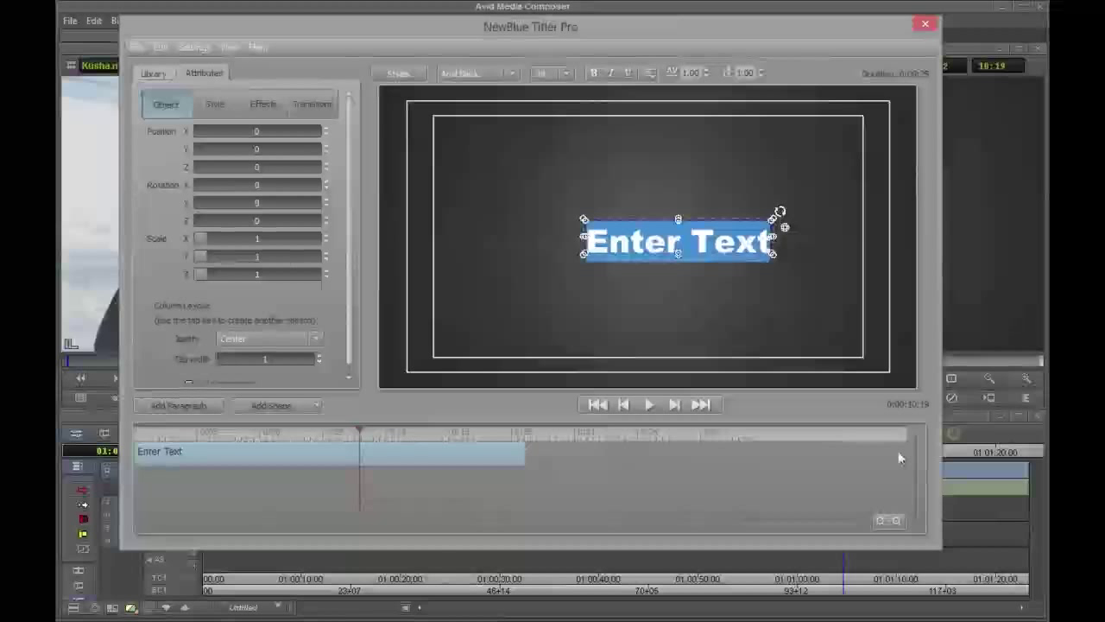
Copy the CAST heading and first cast block from Notepad over the Enter Text placeholder.
key("alt+Tab")
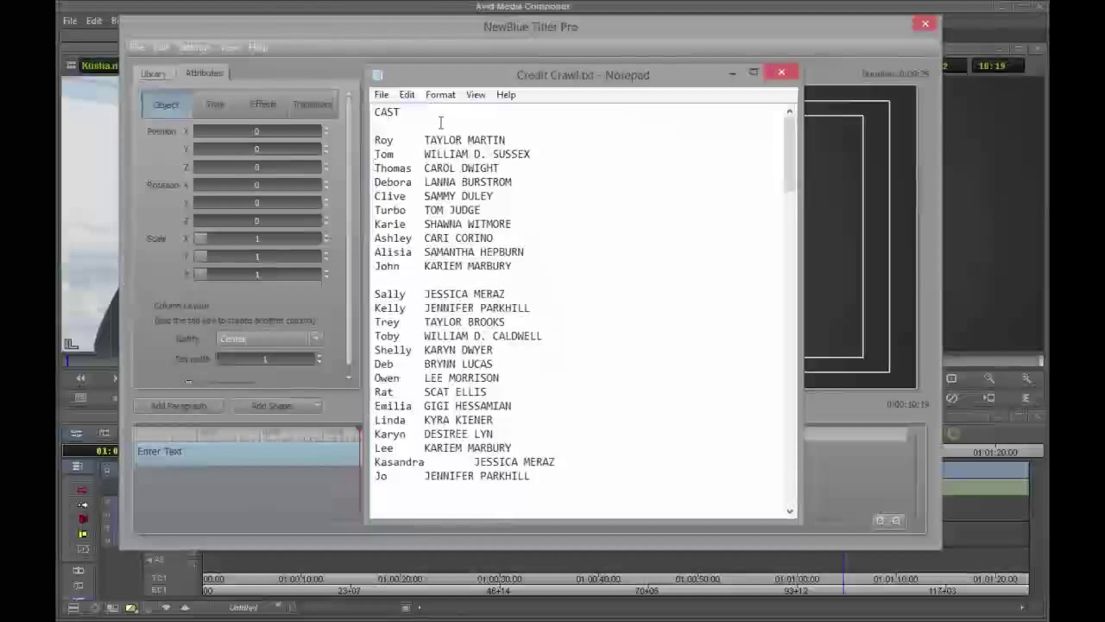
key("shift+Down")
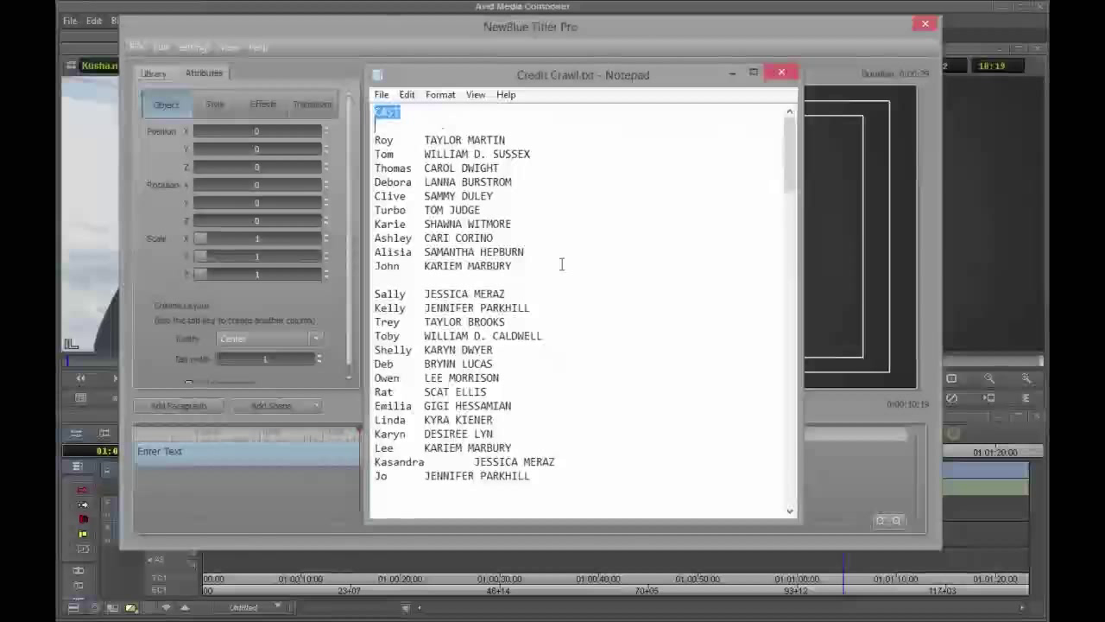
key("shift+Down")
key("shift+Down")
key("shift+Down")
key("shift+Down")
key("shift+Down")
key("shift+Down")
key("shift+Down")
key("shift+Down")
key("shift+Down")
key("shift+Down")
key("shift+Down")
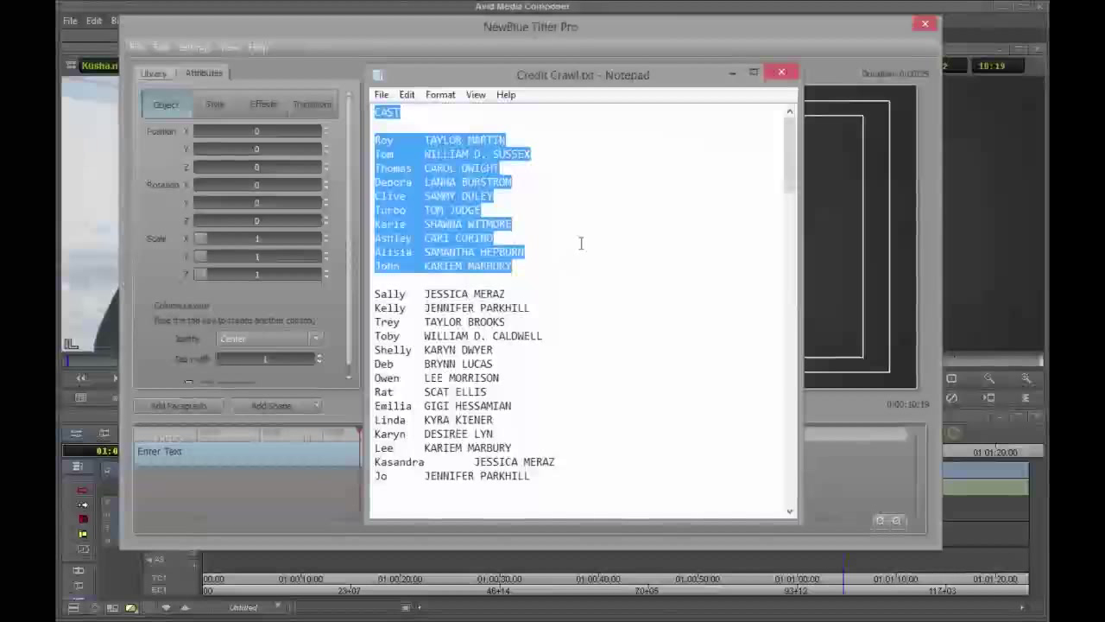
key("alt+Tab")
left_click(678, 244)
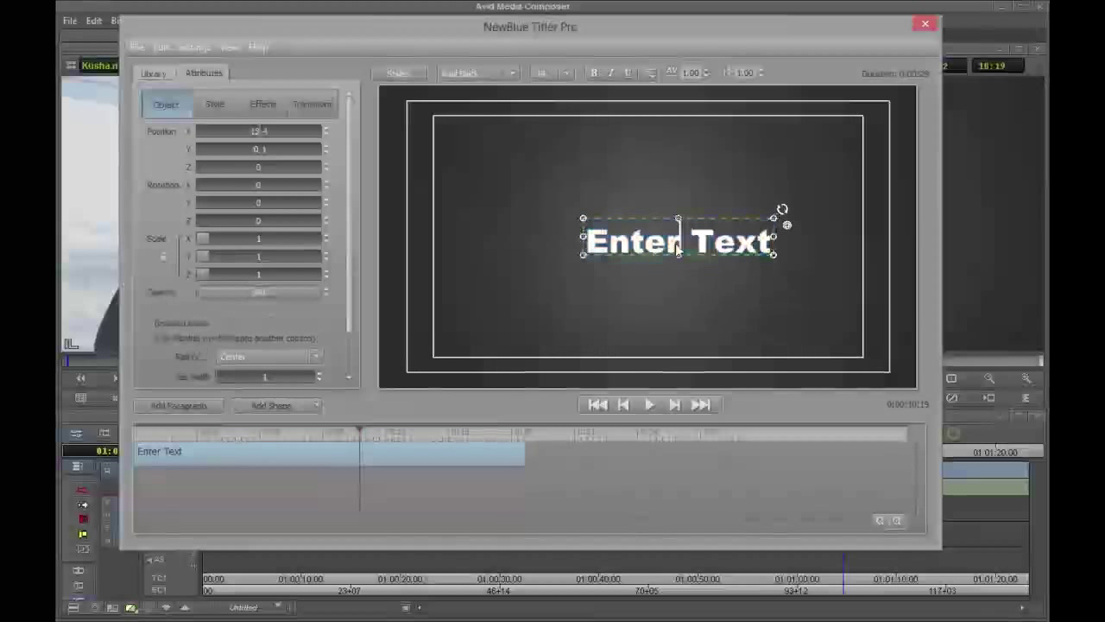
key("ctrl+a")
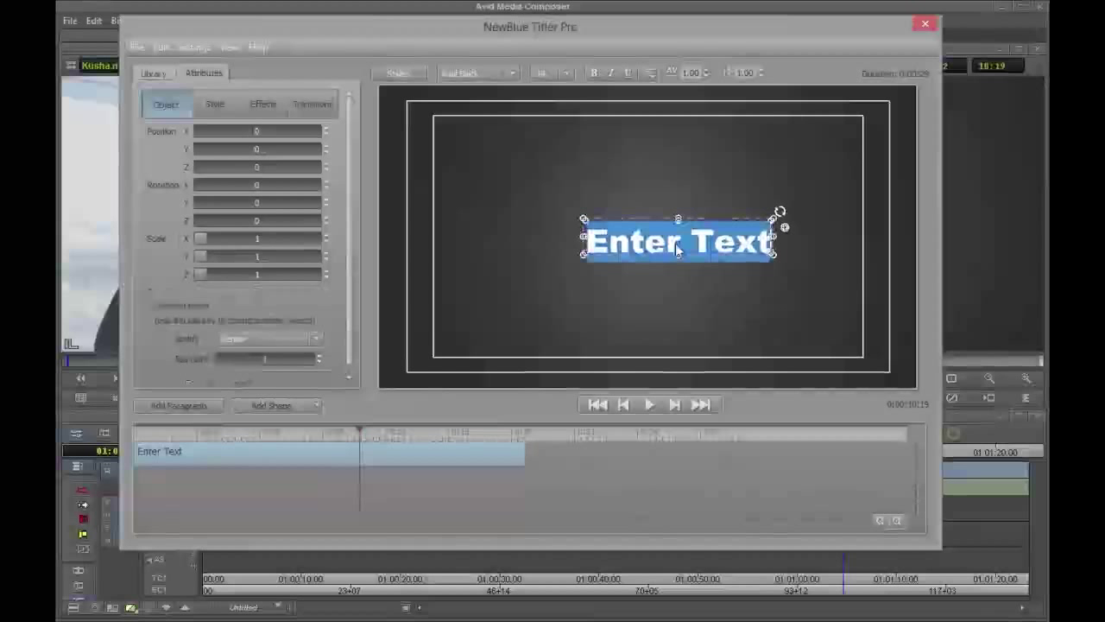
key("ctrl+v")
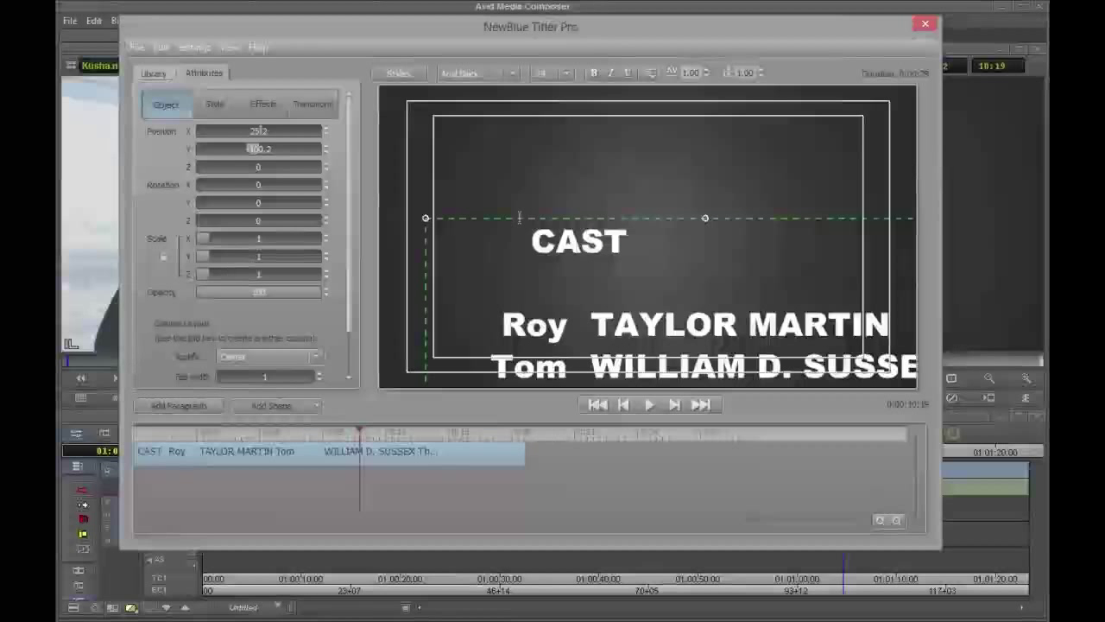
In Notepad, deselect the copied block and place the cursor at the first line's tab.
key("alt+Tab")
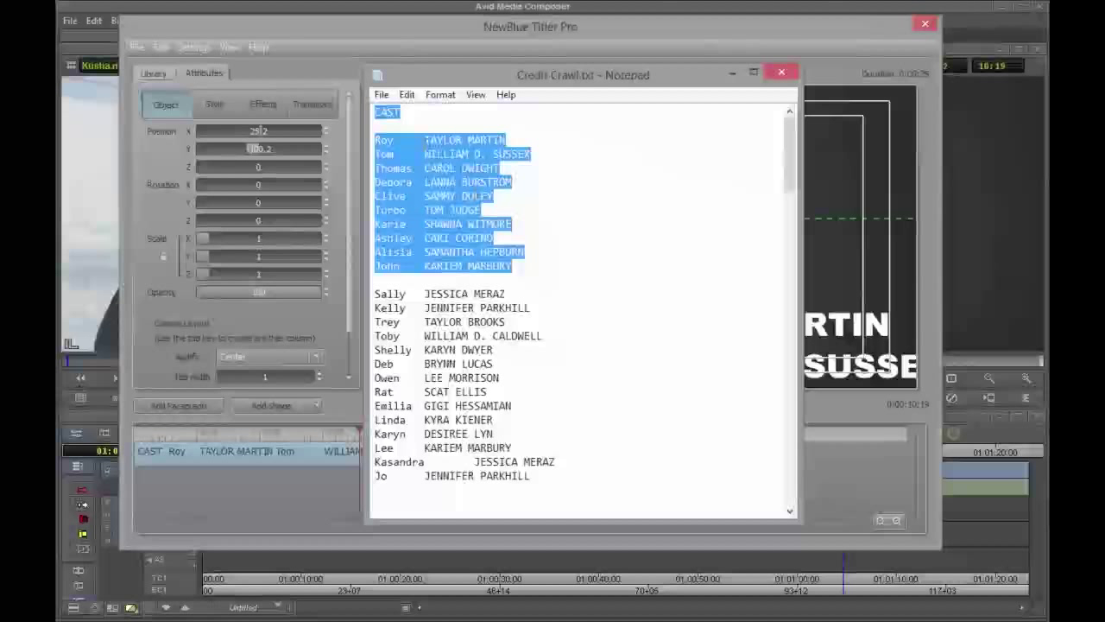
left_click(472, 171)
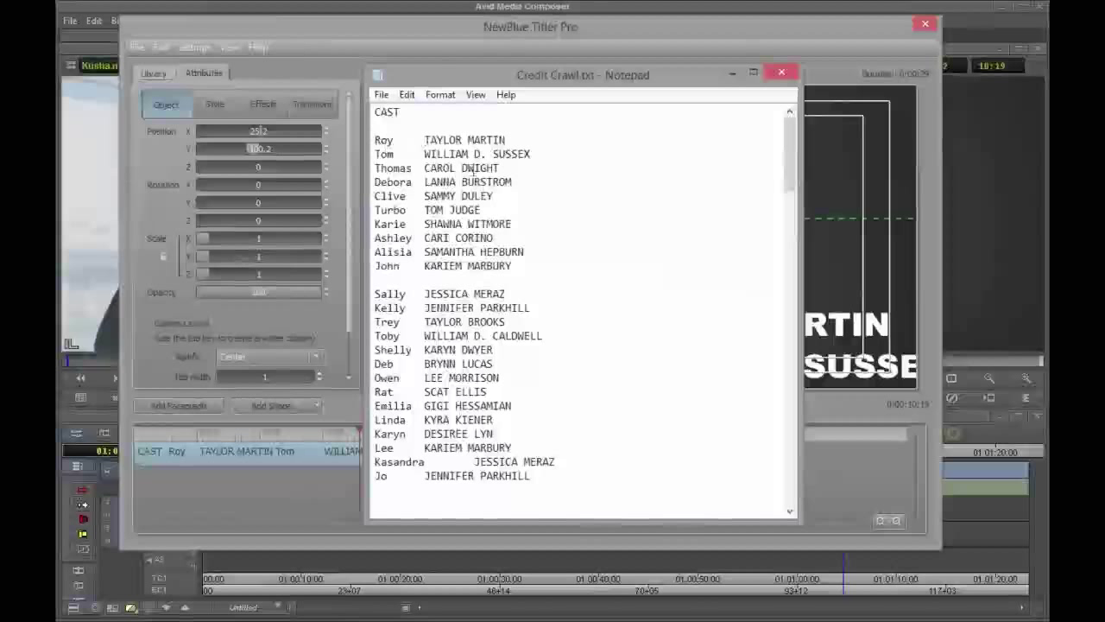
left_click(424, 141)
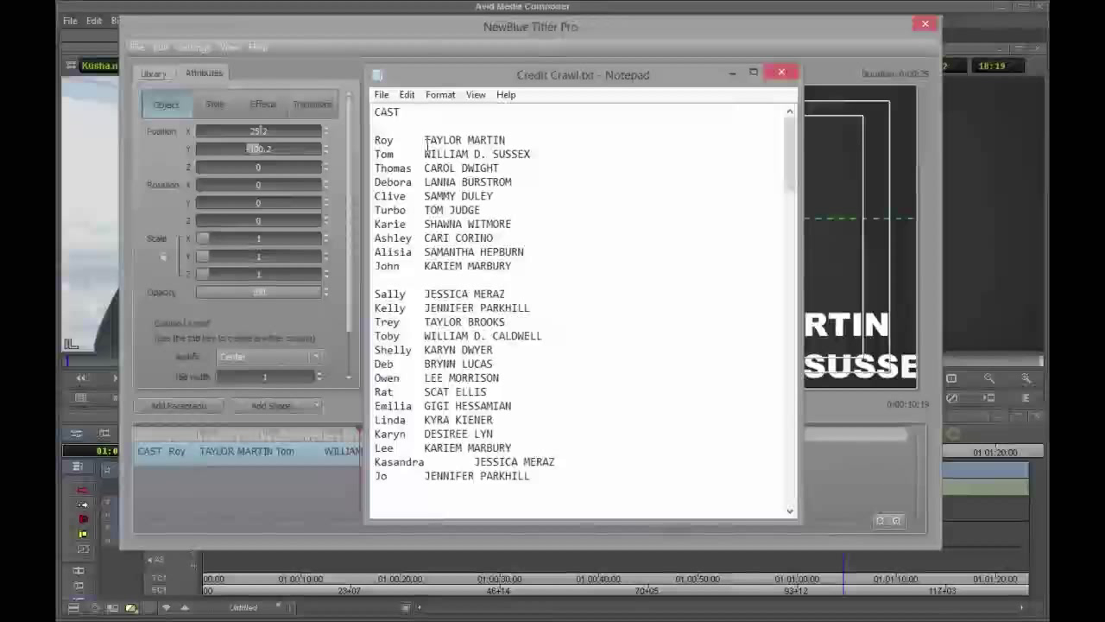
left_click(425, 143)
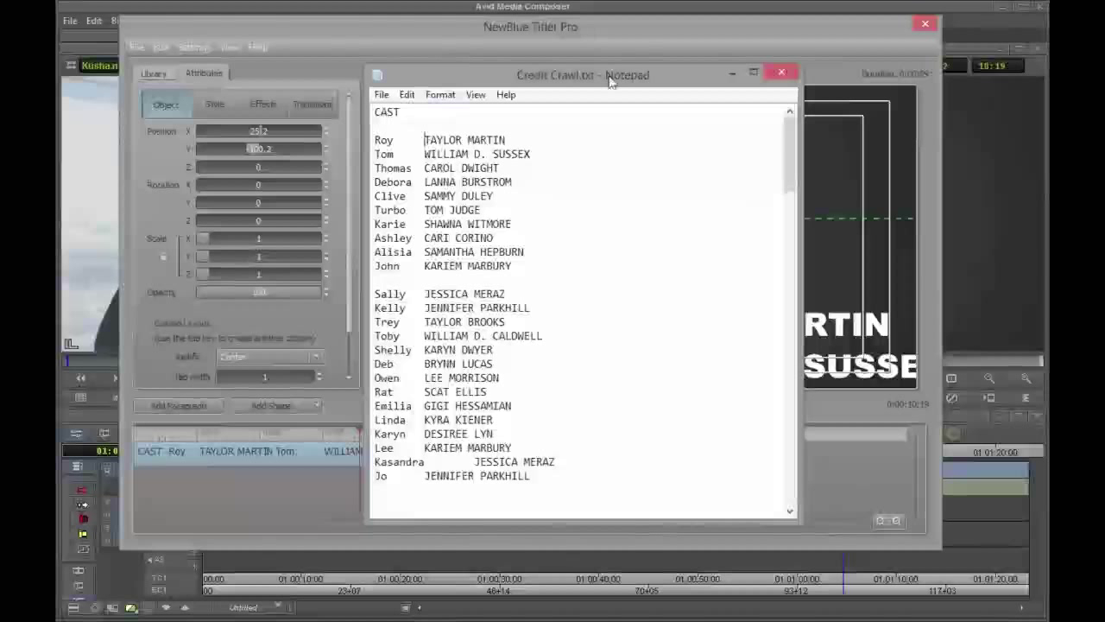
key("alt+Tab")
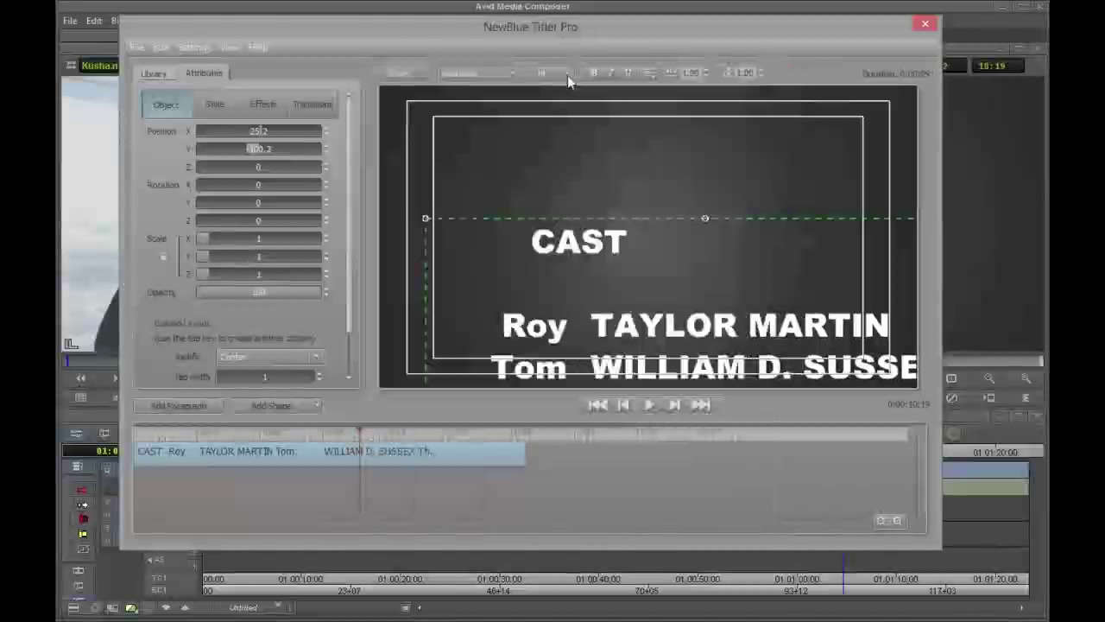
Reduce the credit text to a smaller font size.
left_click(567, 74)
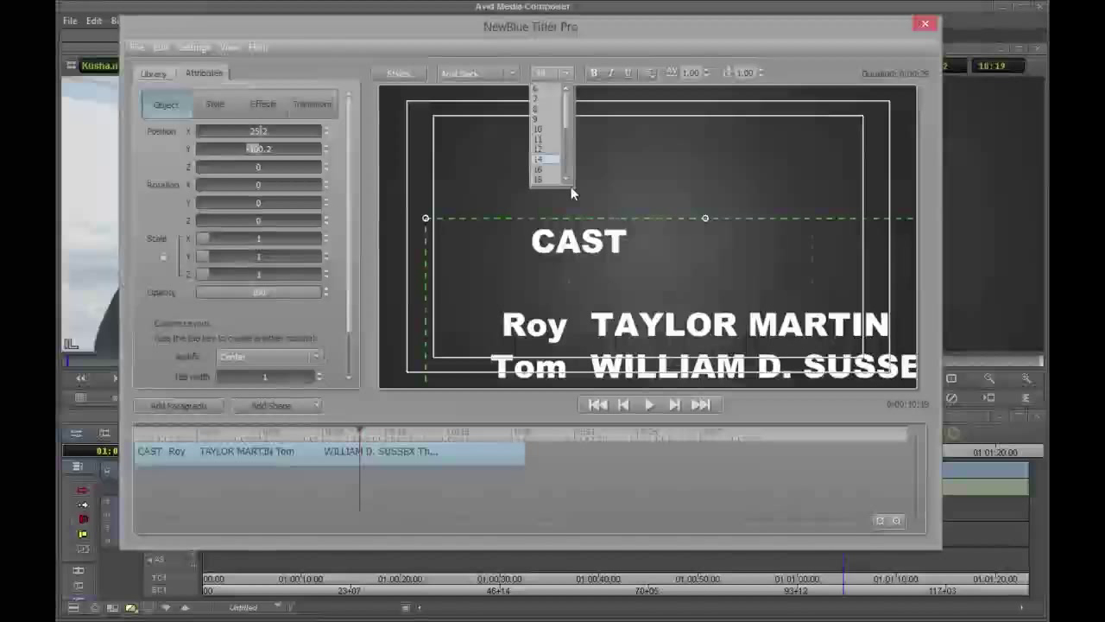
left_click(536, 108)
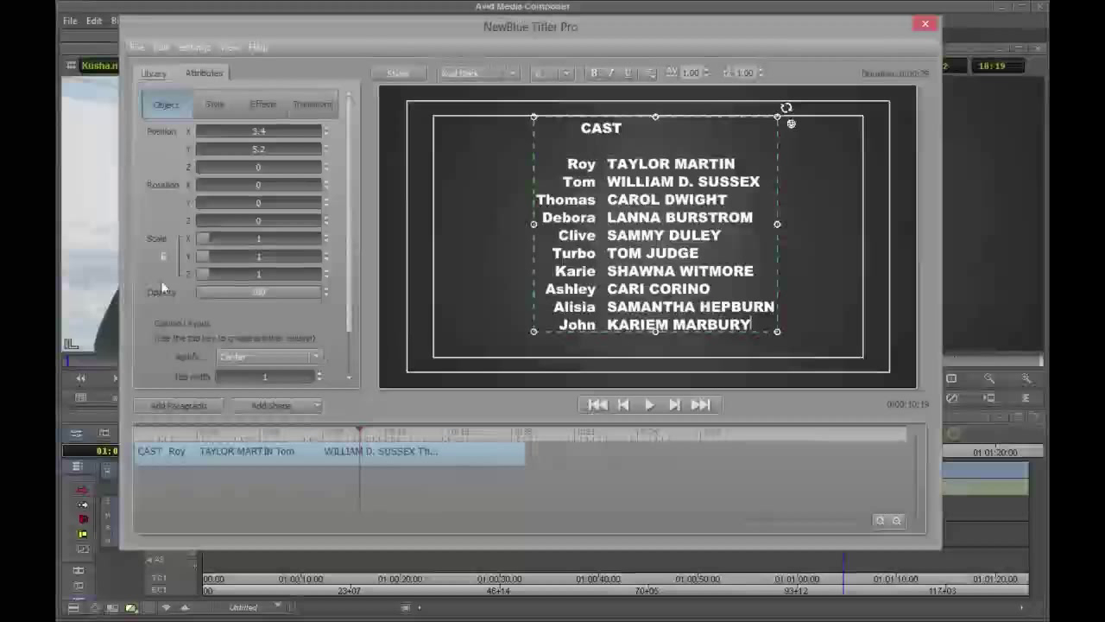
scroll(166, 287, "down", 1)
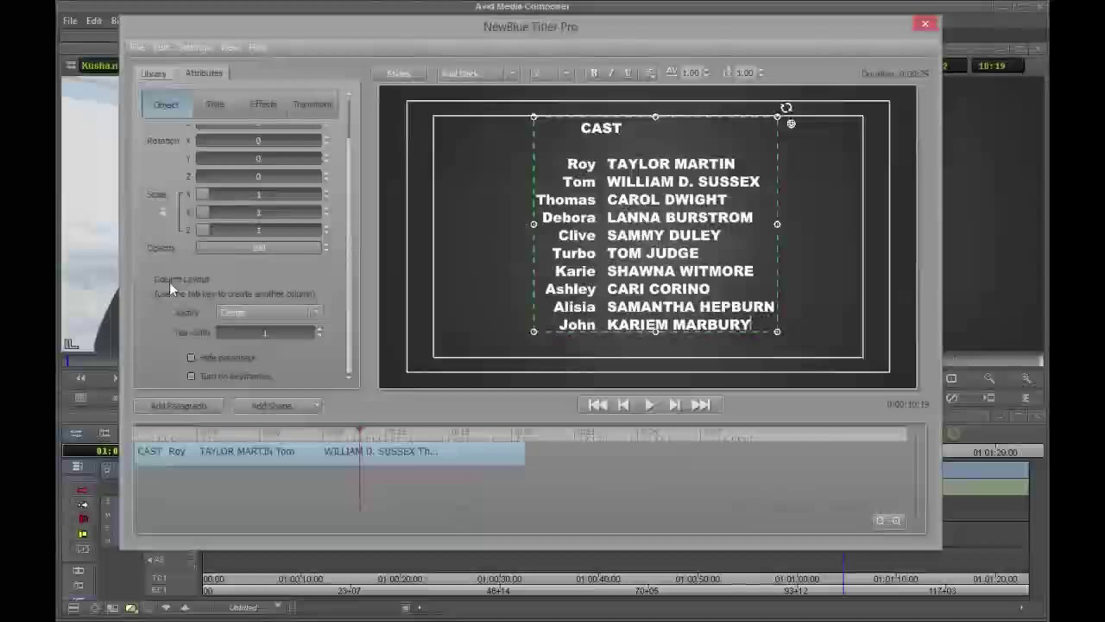
Justify the first column right and the second left, and widen the tab gap.
left_click(259, 316)
left_click(258, 329)
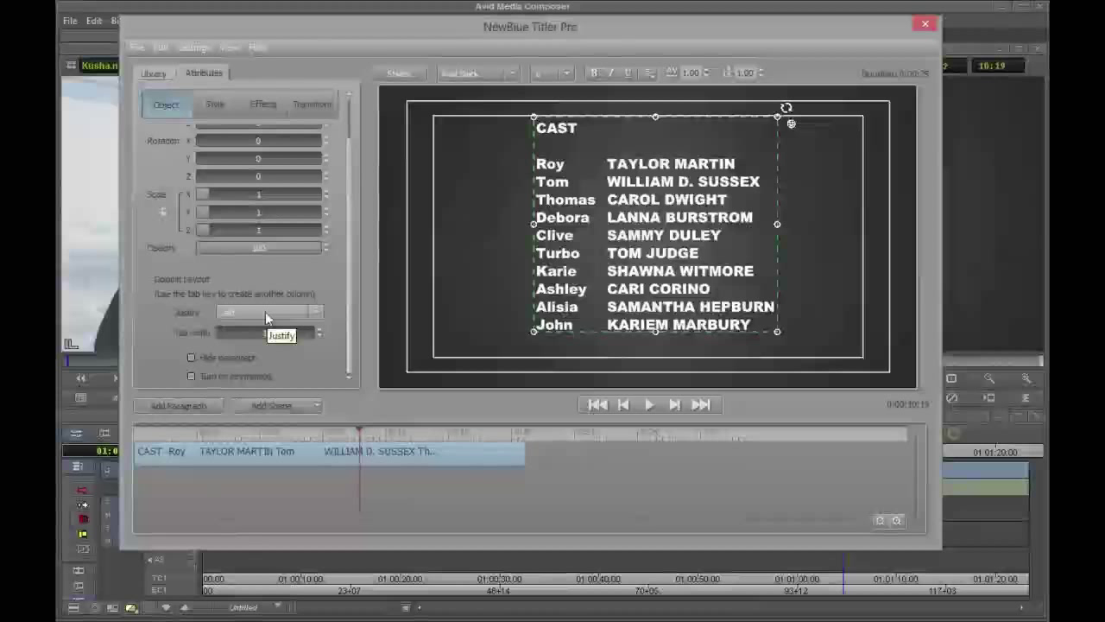
left_click(265, 312)
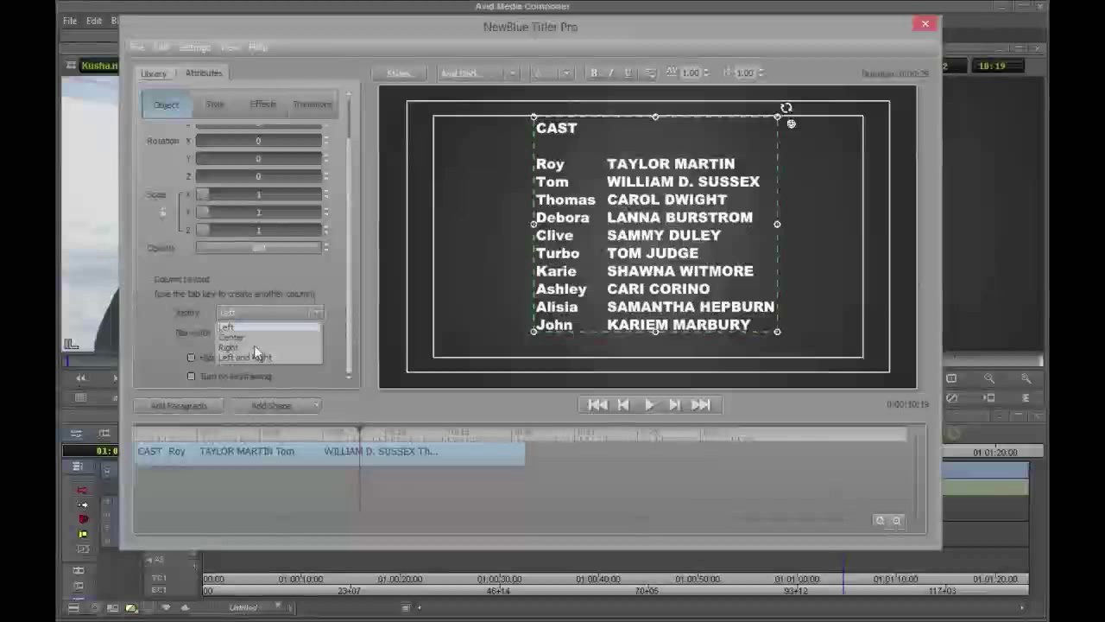
left_click(259, 346)
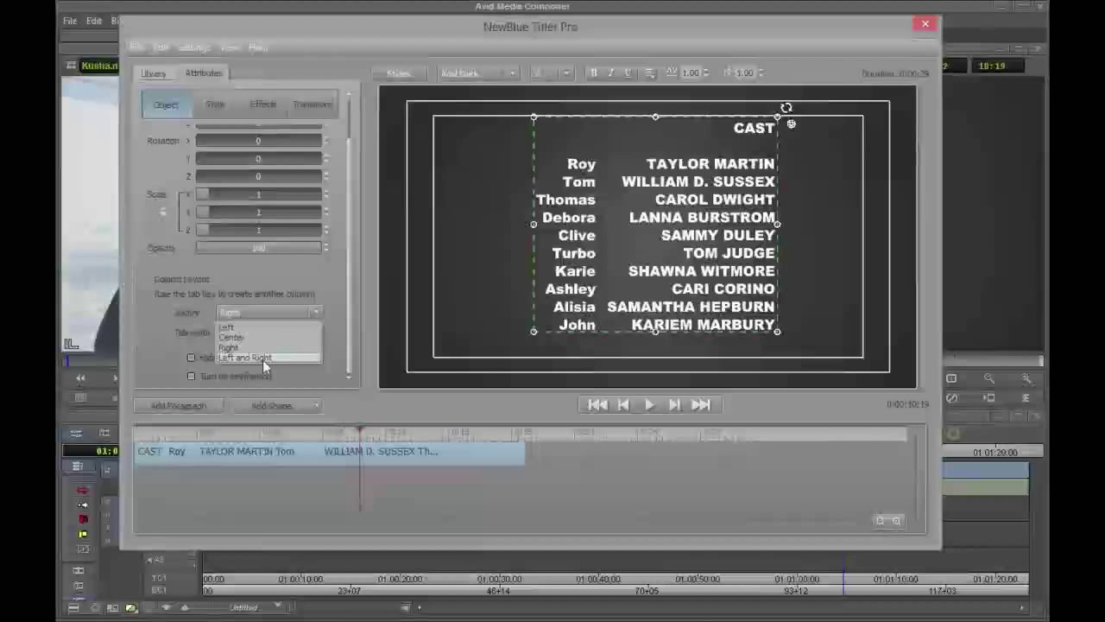
left_click(246, 346)
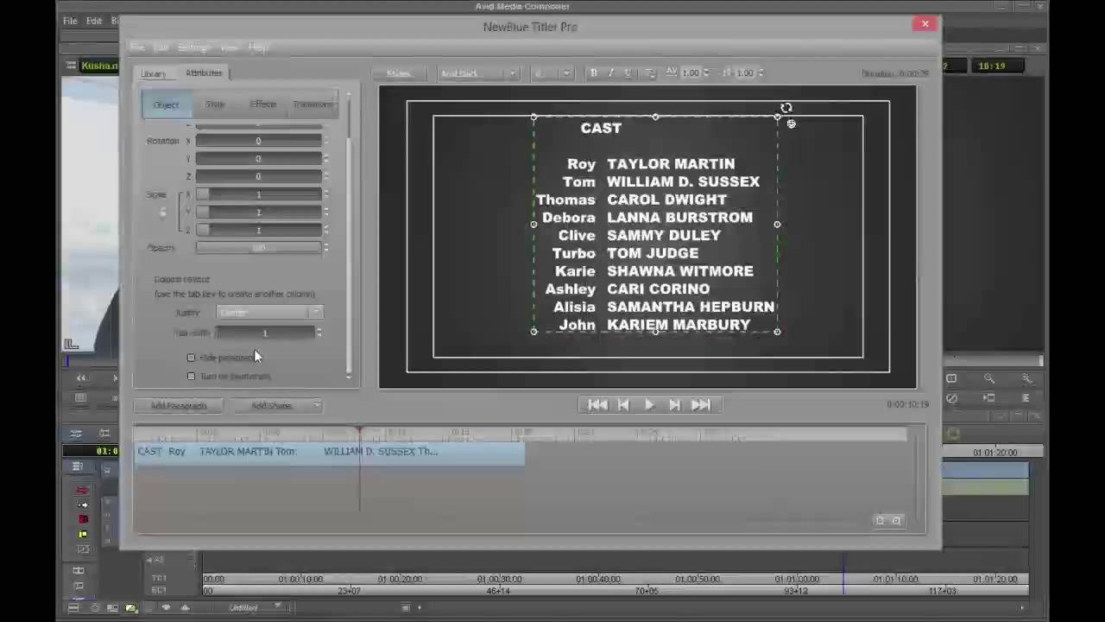
left_click_drag(230, 332, 285, 335)
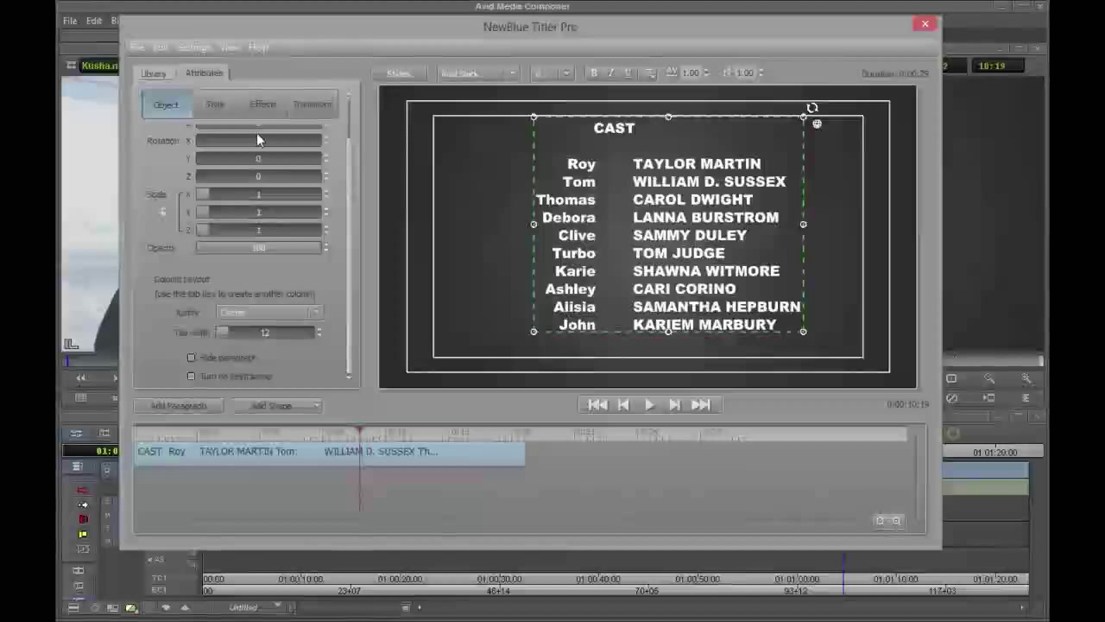
scroll(257, 140, "up", 1)
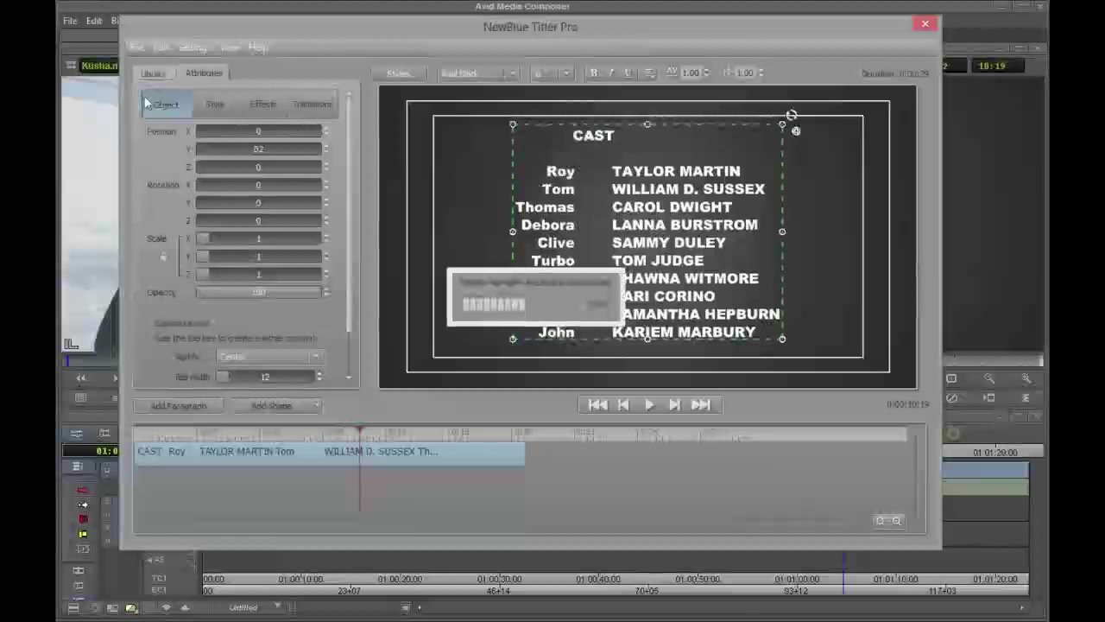
Apply a Roll & Crawl roll preset to the credits and check the opening and full-list frames.
left_click(153, 74)
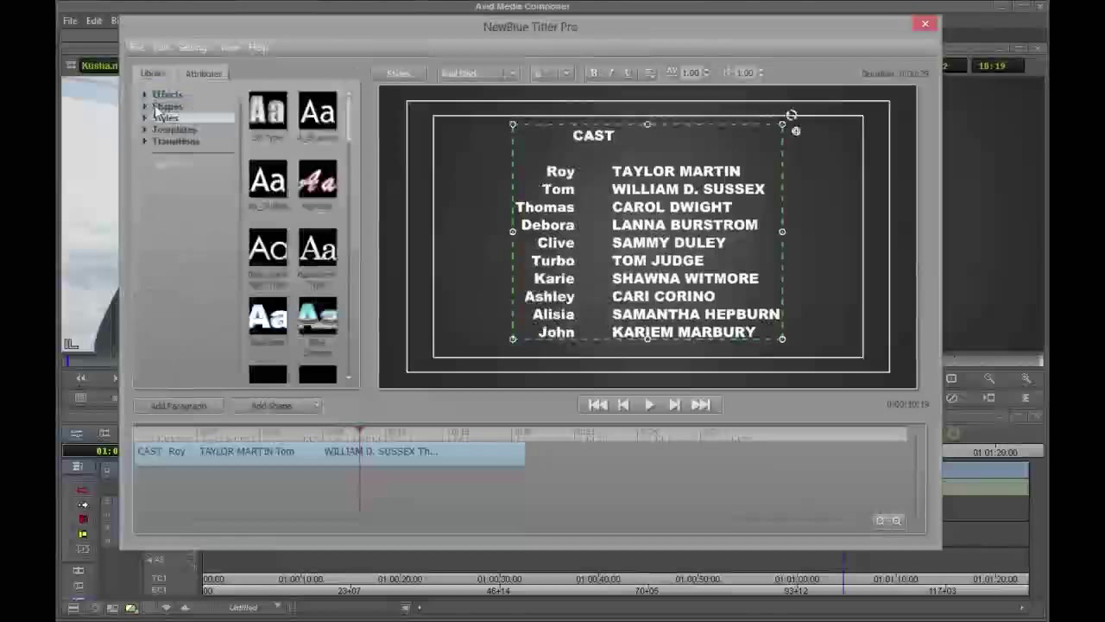
left_click(145, 94)
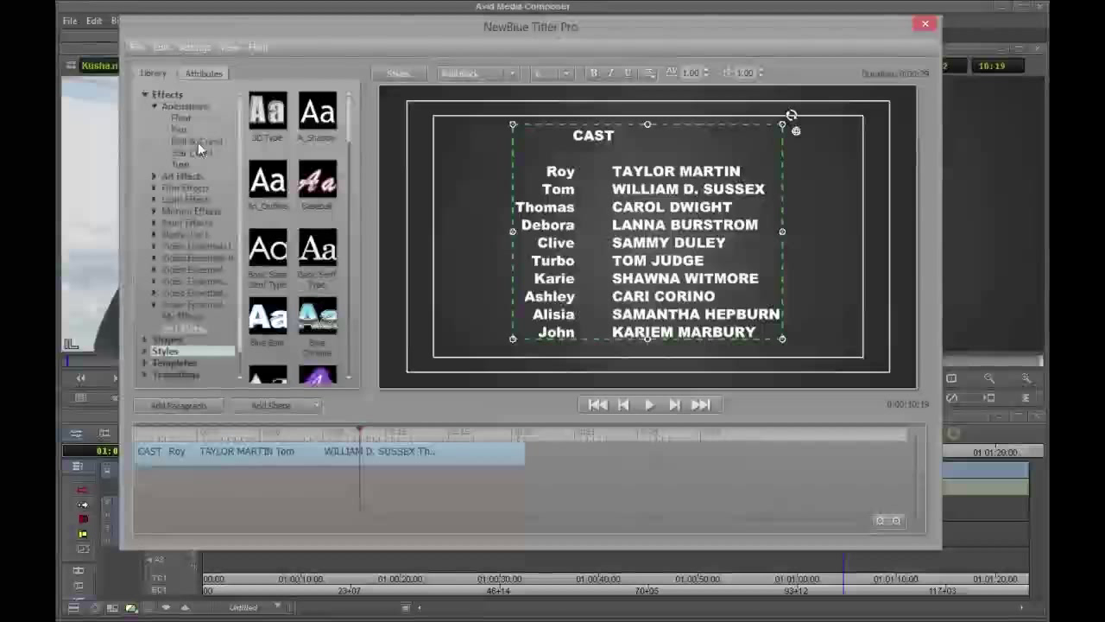
left_click(198, 143)
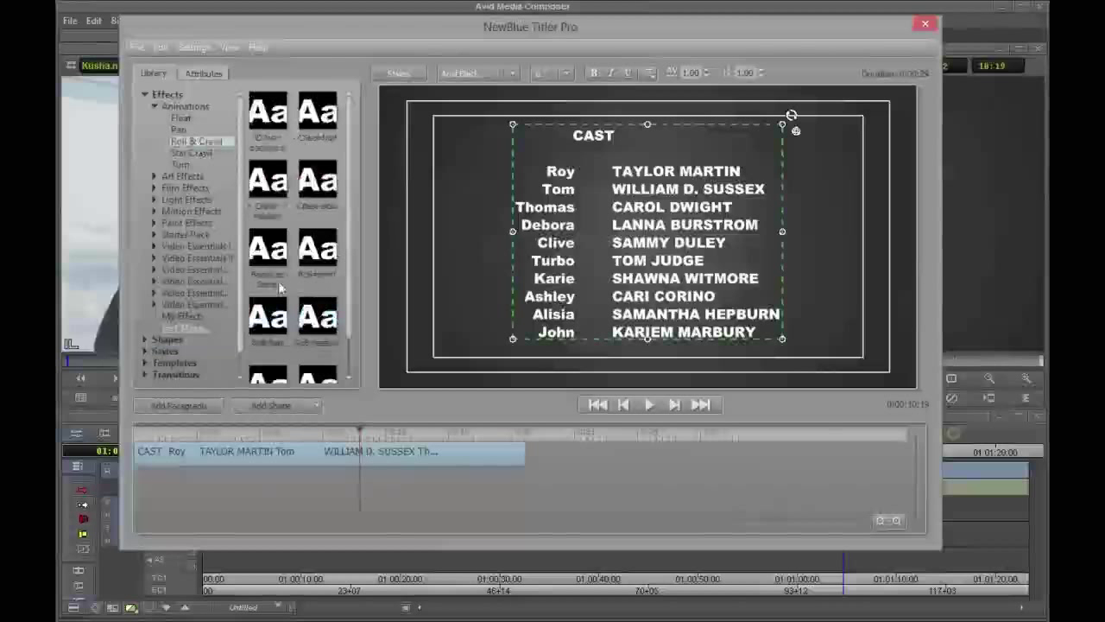
left_click(649, 404)
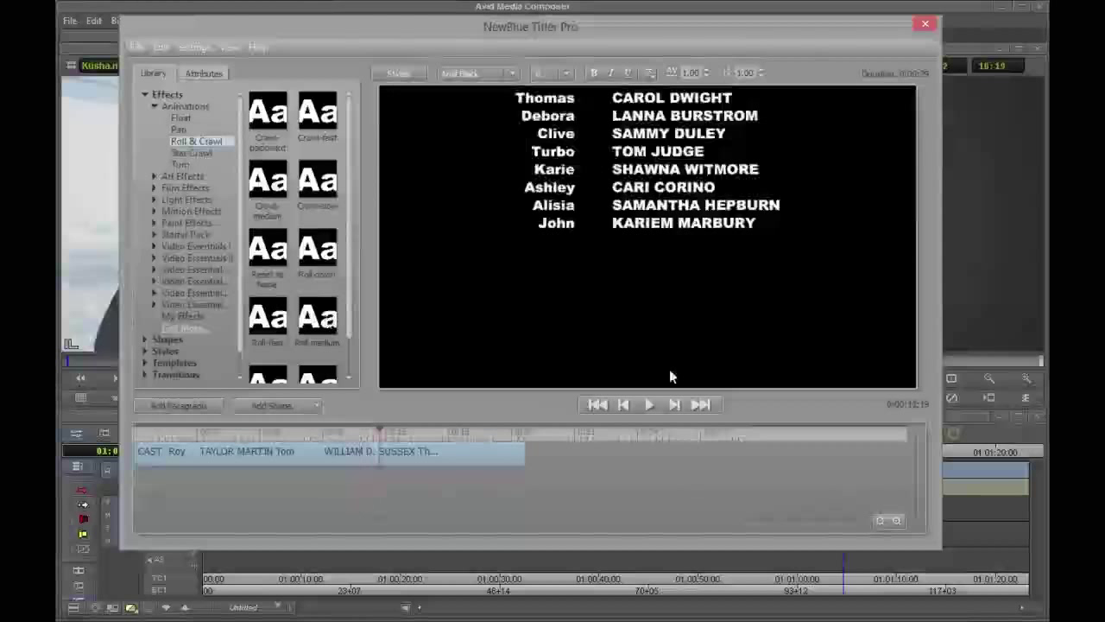
left_click(231, 447)
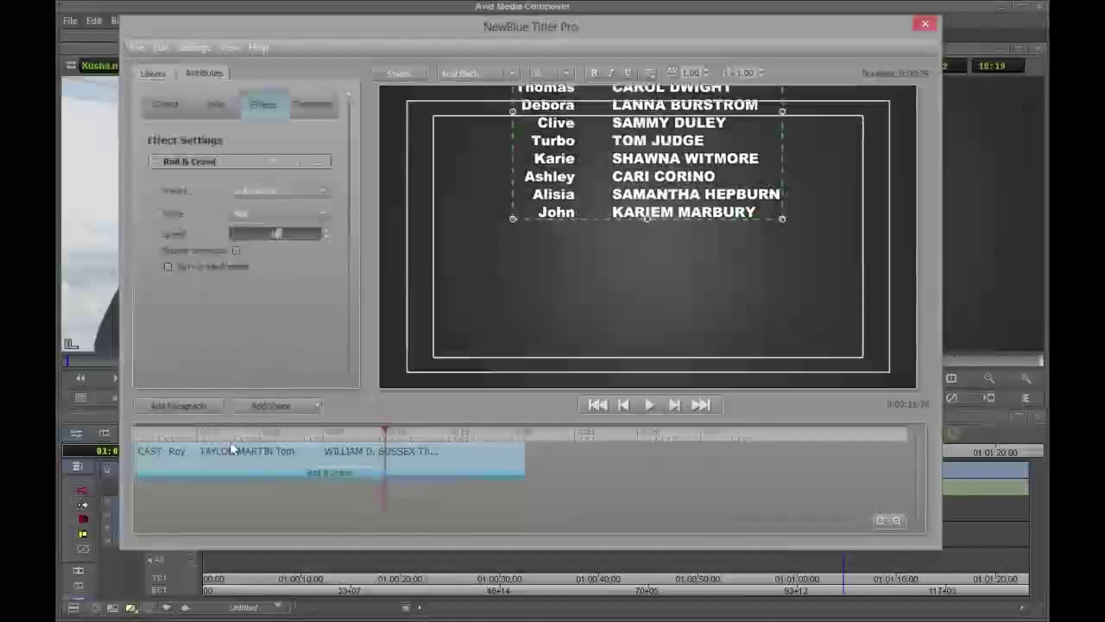
left_click(229, 449)
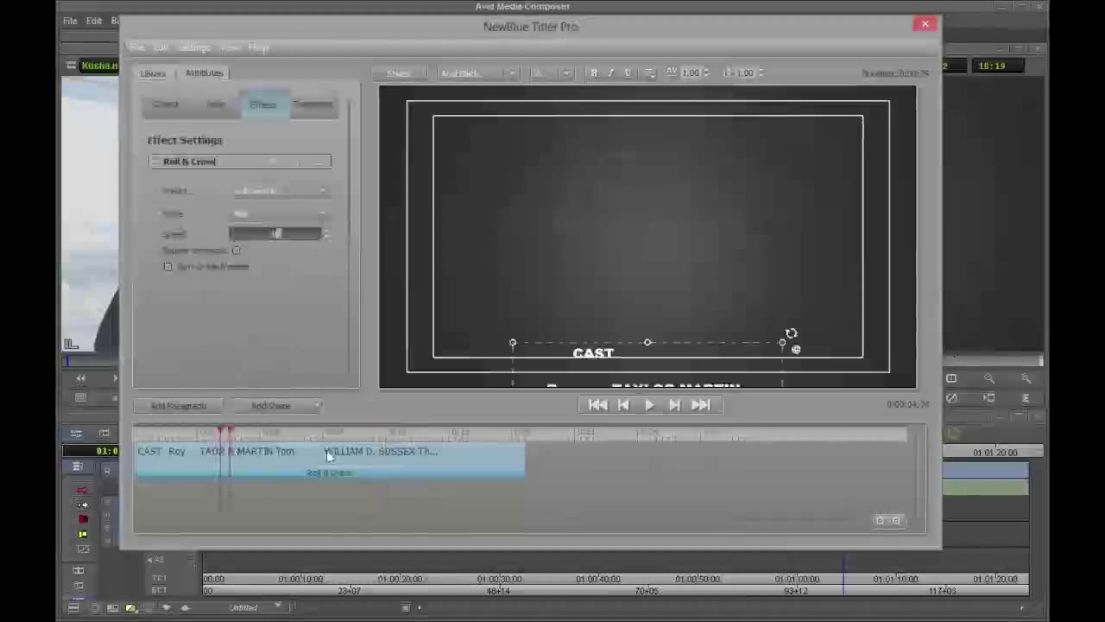
left_click(326, 450)
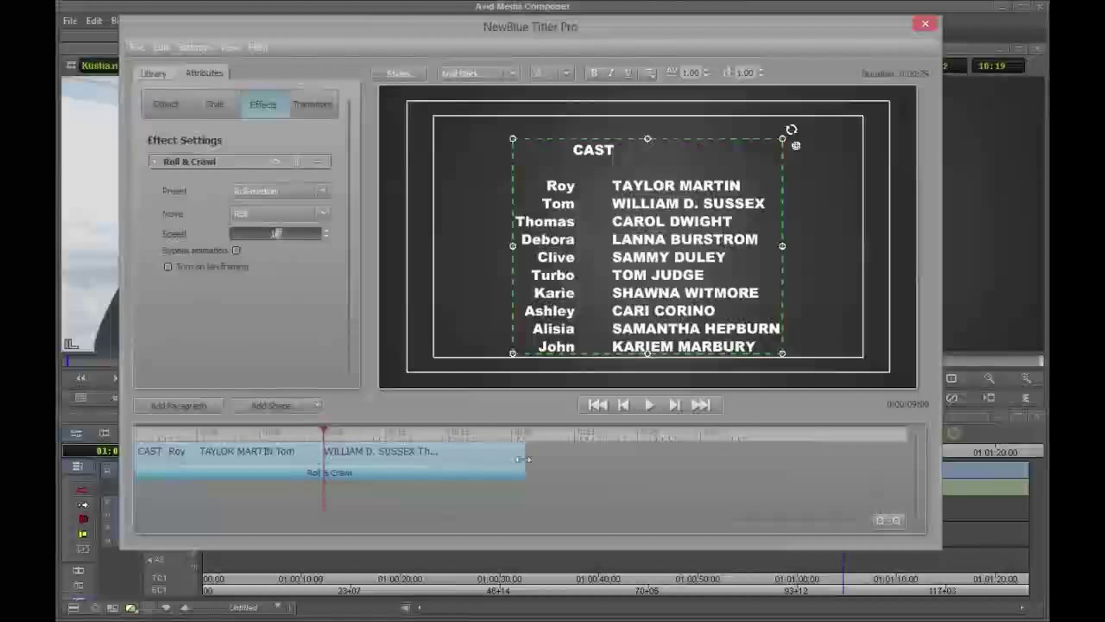
Adjust the title clip's length so the roll finishes sooner, checking the end frame.
left_click_drag(336, 455, 341, 449)
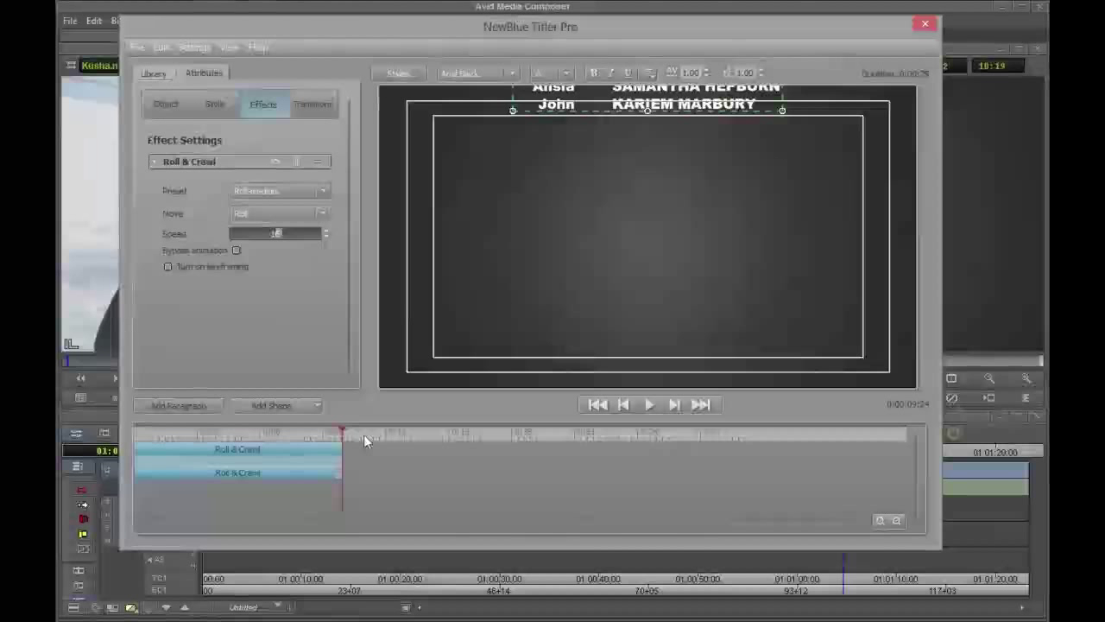
left_click(364, 434)
left_click(186, 432)
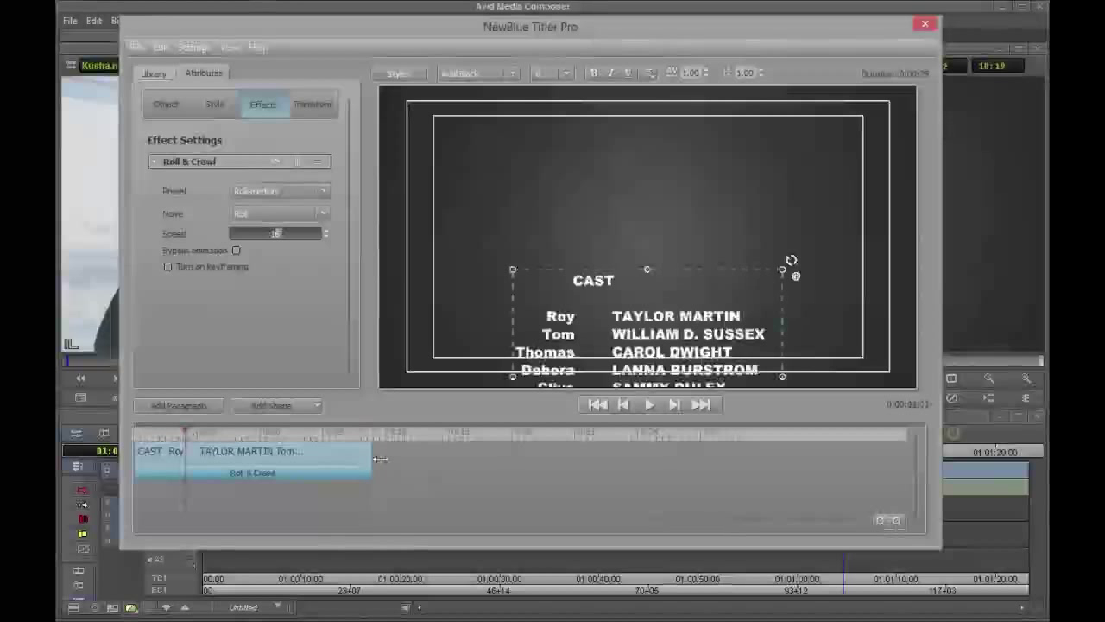
left_click_drag(380, 459, 387, 459)
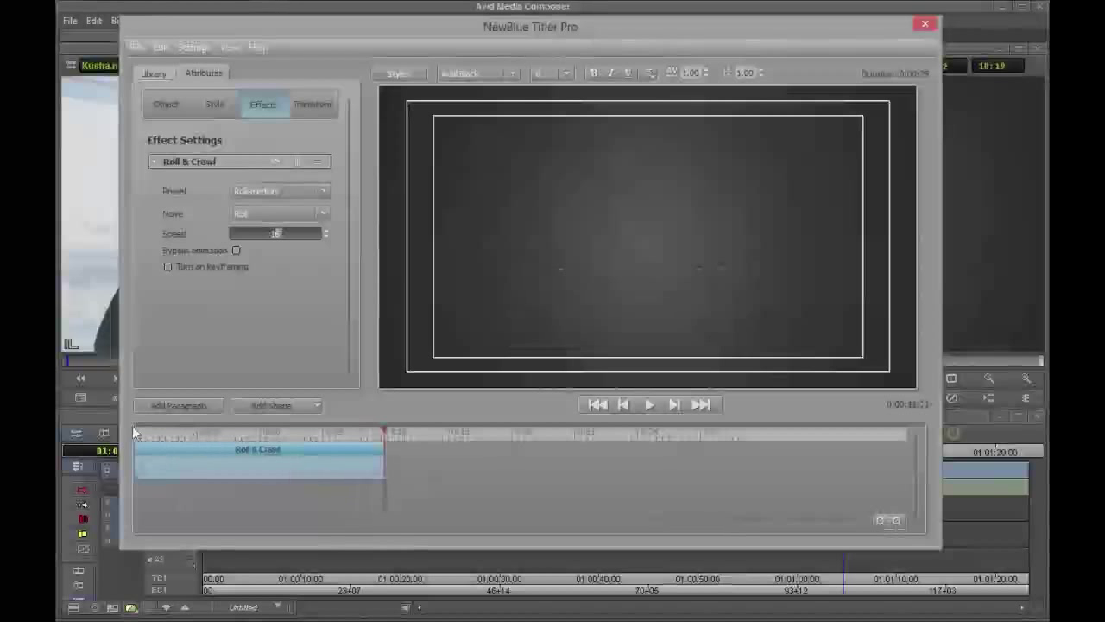
left_click(400, 449)
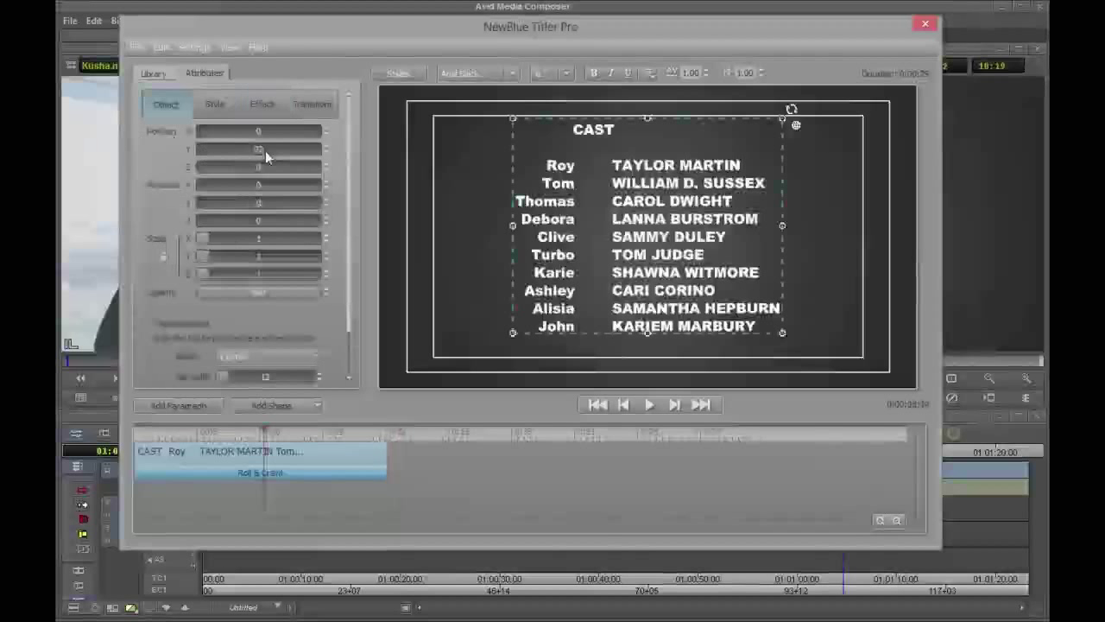
Shift and angle the credits block, then bring up the Starter Pack Spotlight presets.
left_click_drag(265, 150, 198, 92)
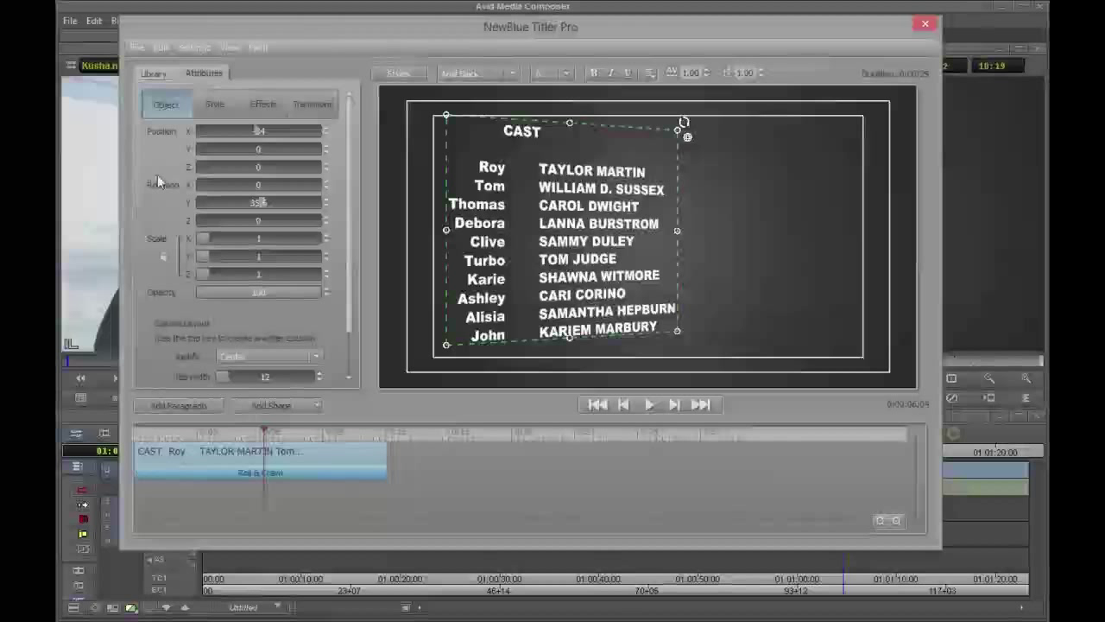
left_click(153, 73)
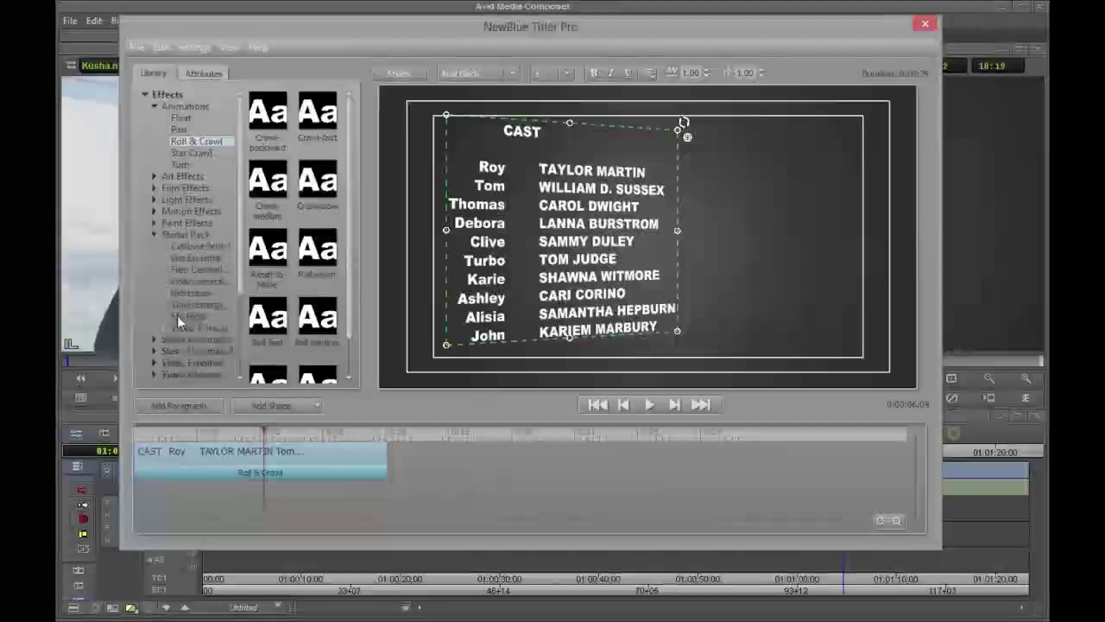
left_click(181, 316)
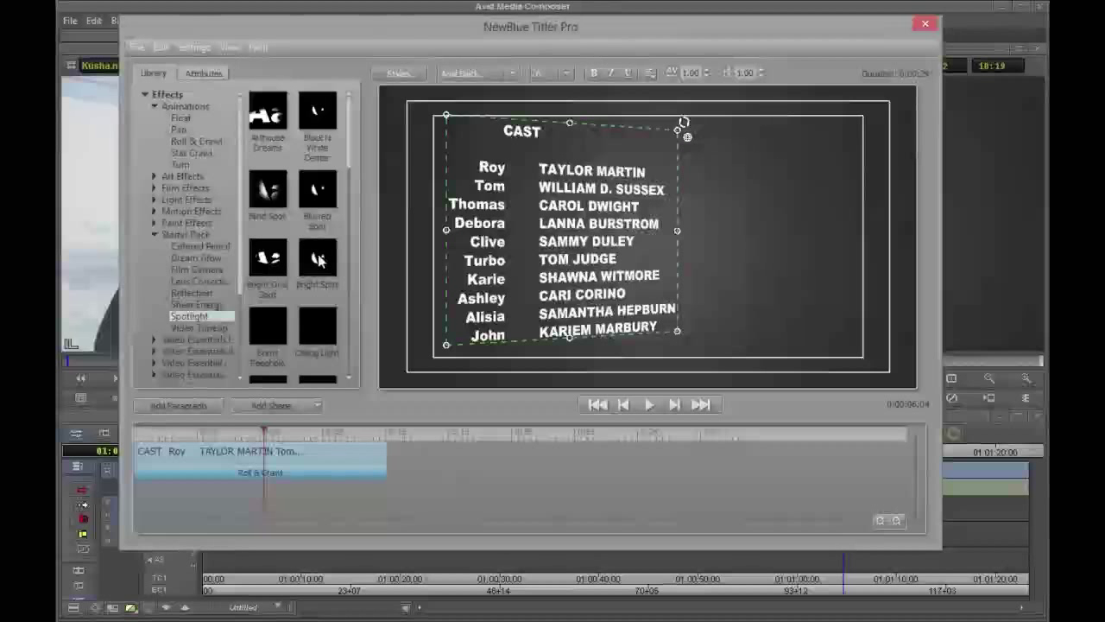
Preview and apply the Bright Circle Spot preset to the rolling credits.
left_click(278, 287)
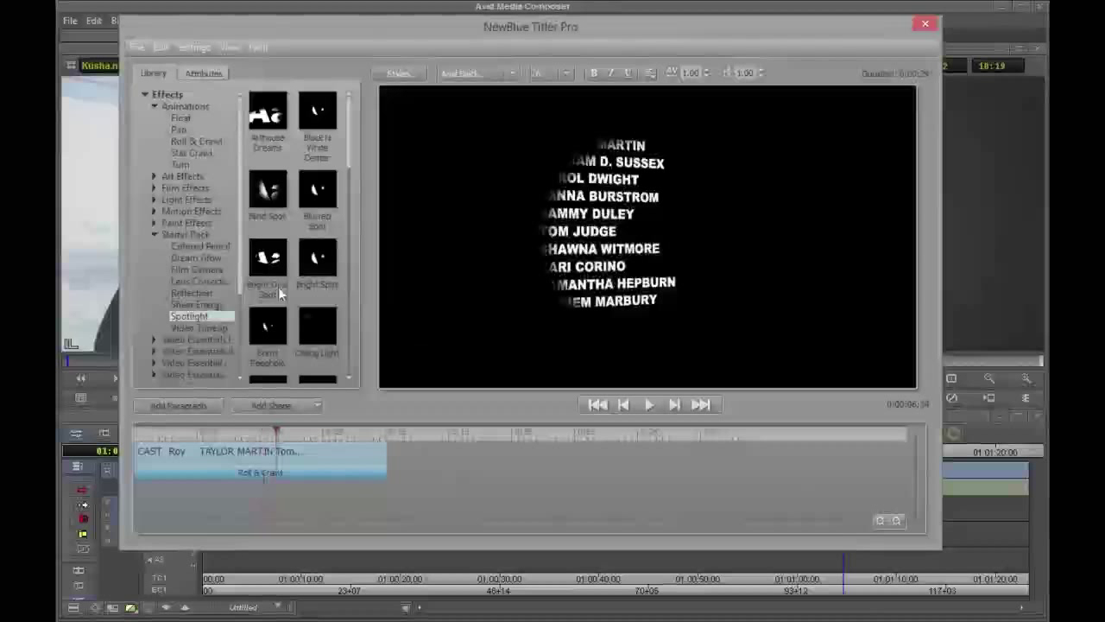
double_click(278, 287)
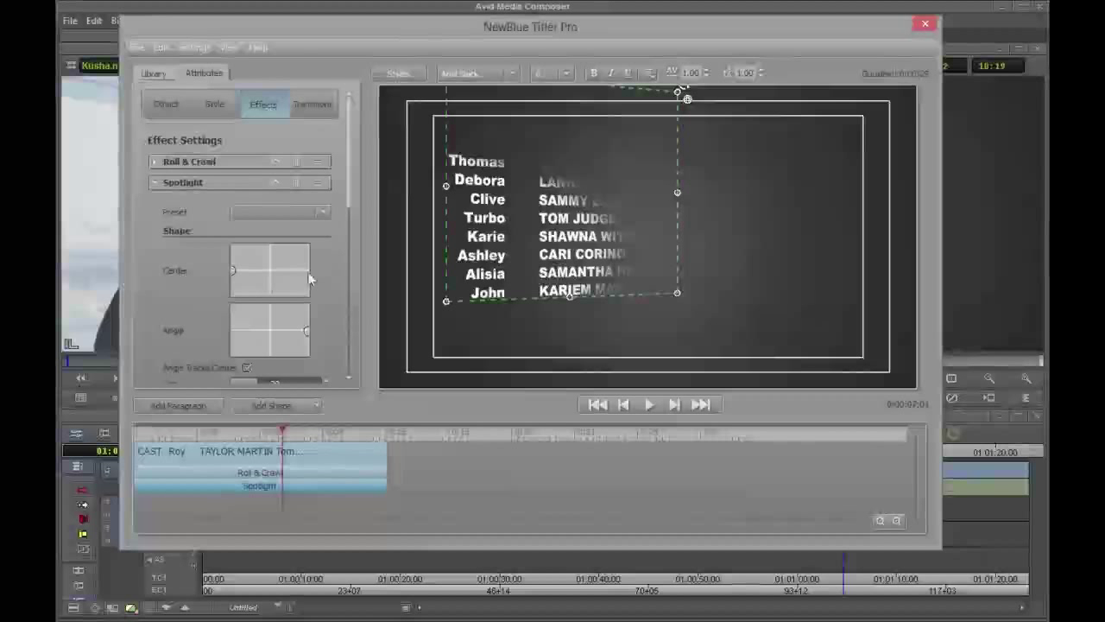
Position the spotlight centre over the left side of the angled credits.
left_click(307, 273)
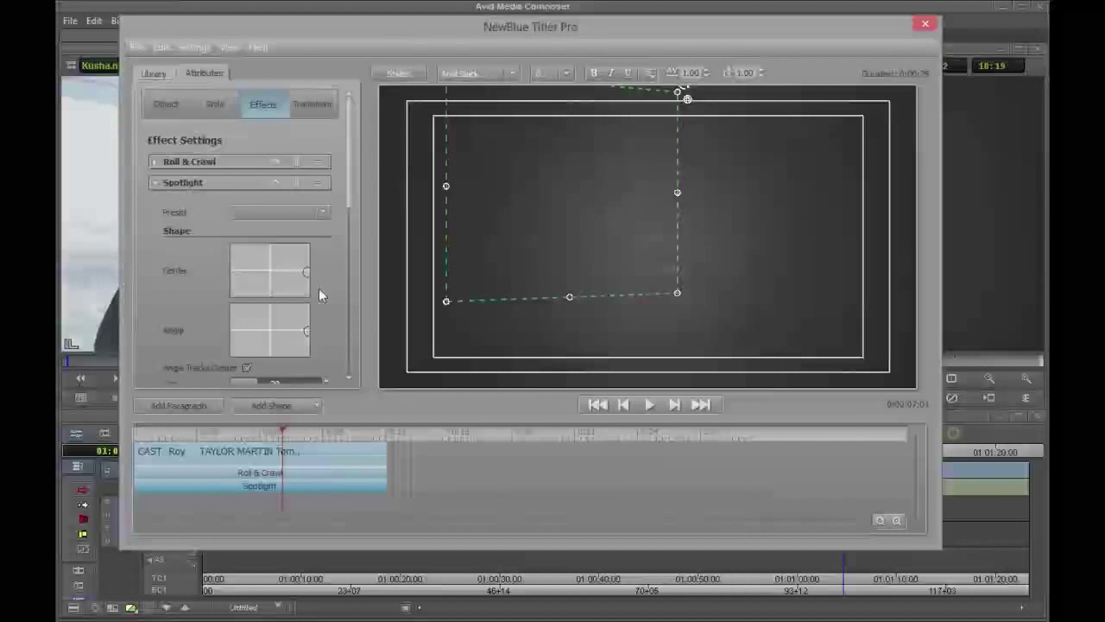
left_click(259, 423)
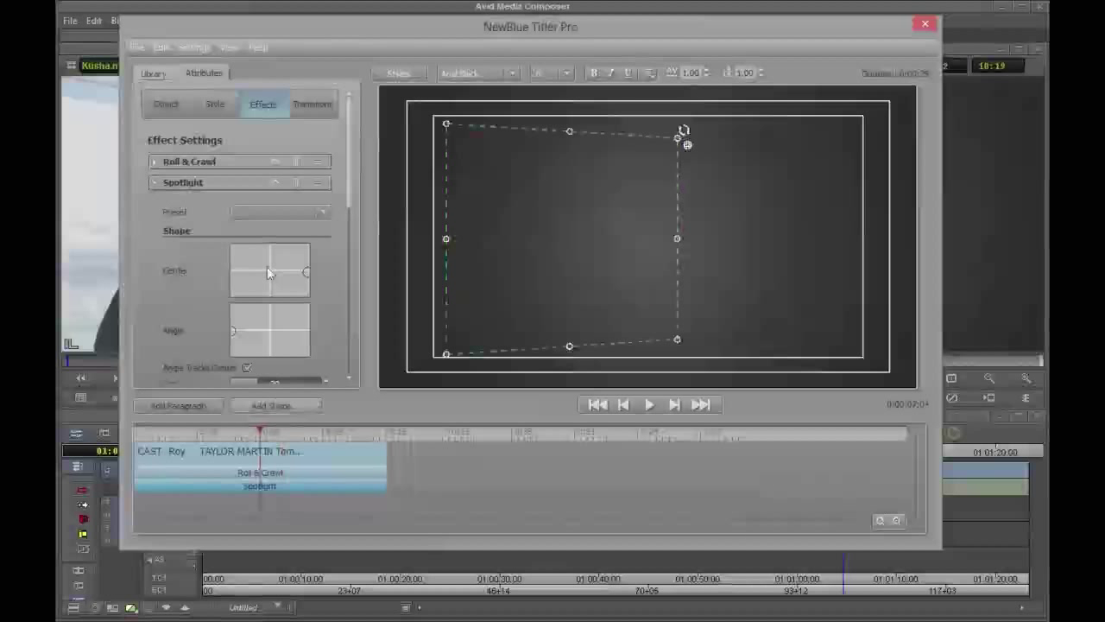
left_click(267, 268)
left_click(254, 270)
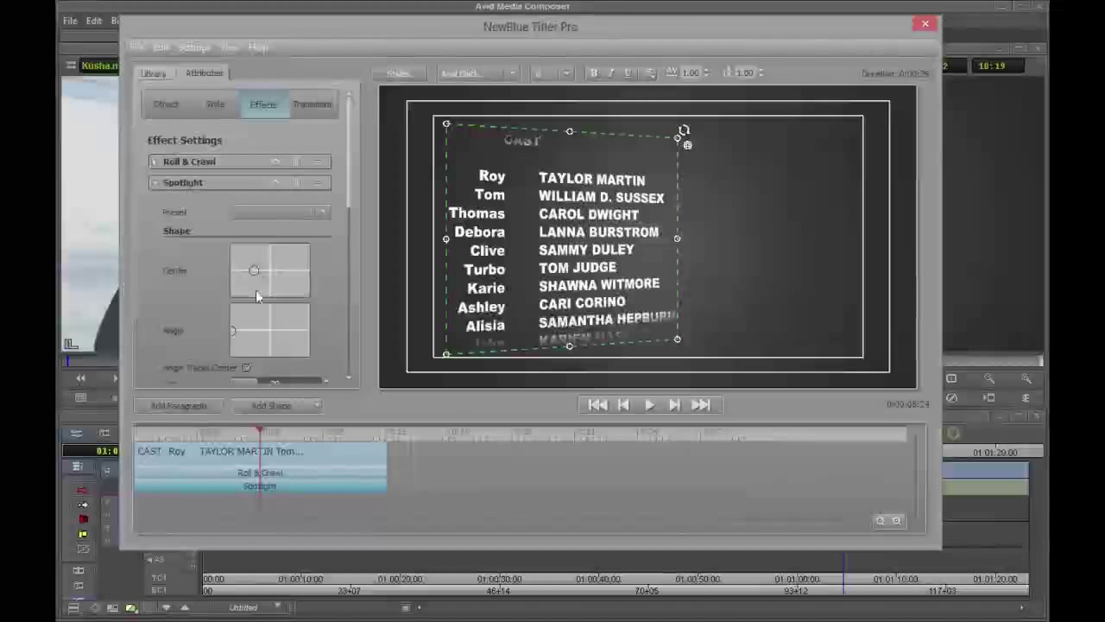
scroll(255, 289, "down", 3)
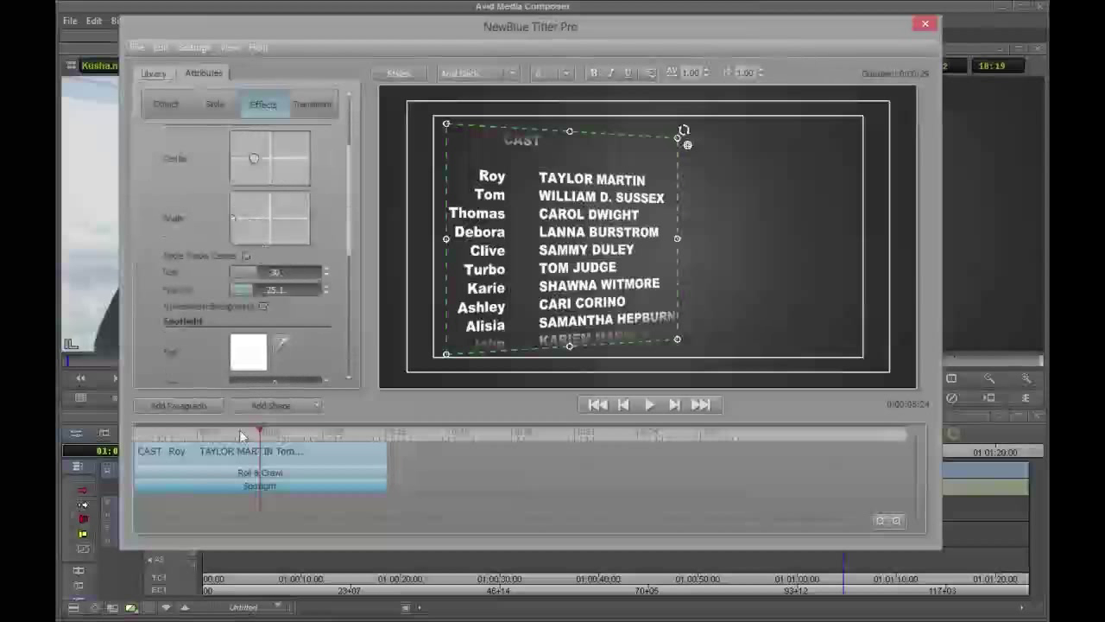
Play and scrub the title to review the spotlight from first names through the roll's end.
key("space")
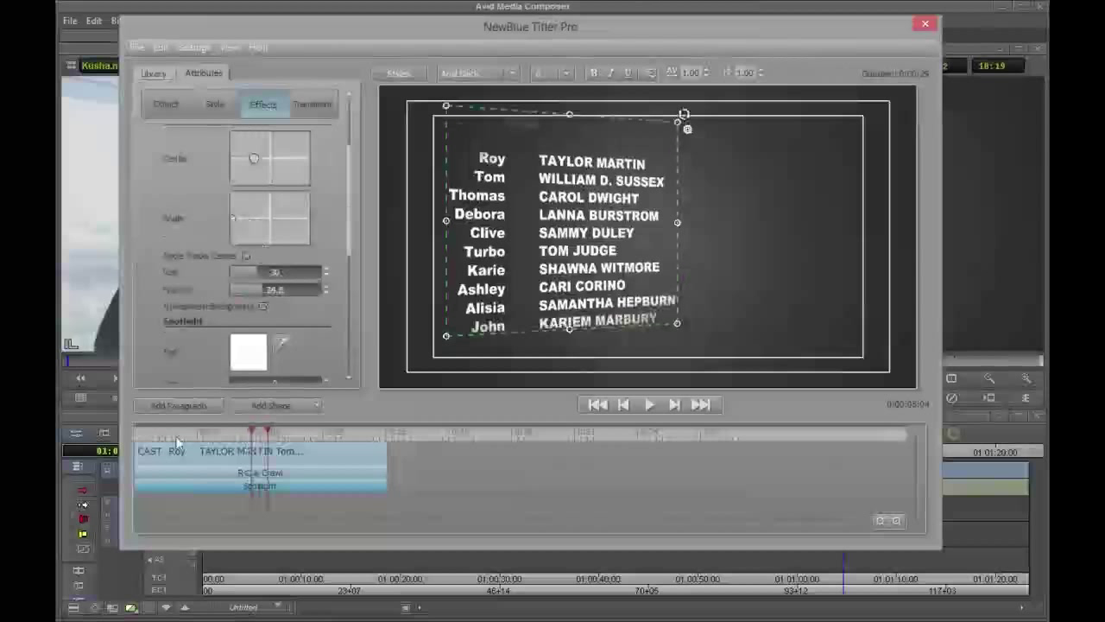
left_click(177, 436)
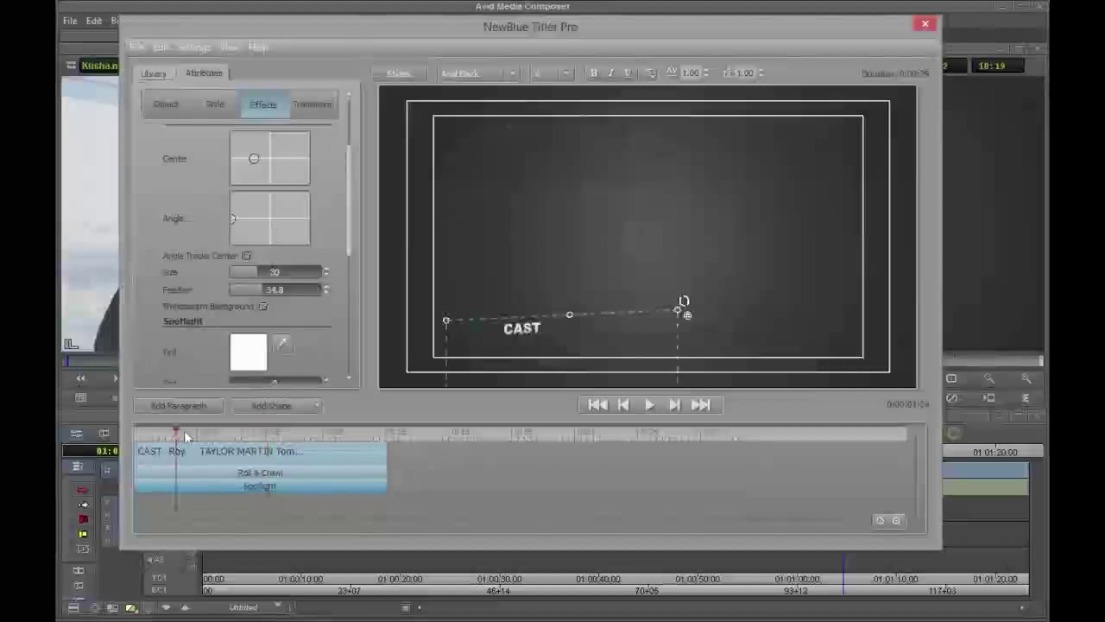
left_click(184, 430)
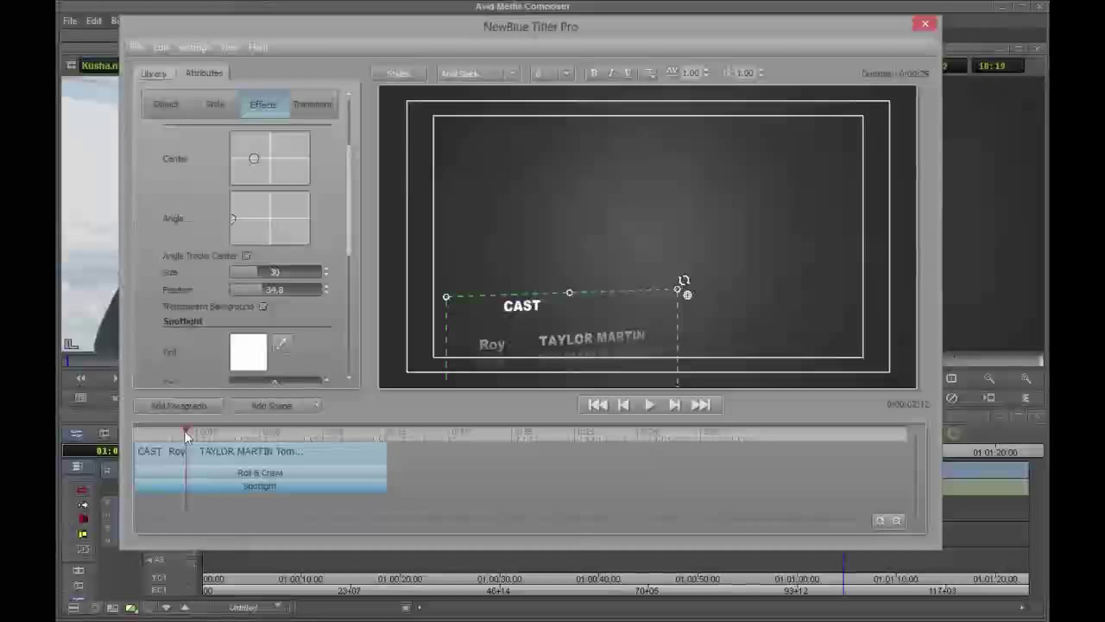
left_click(350, 440)
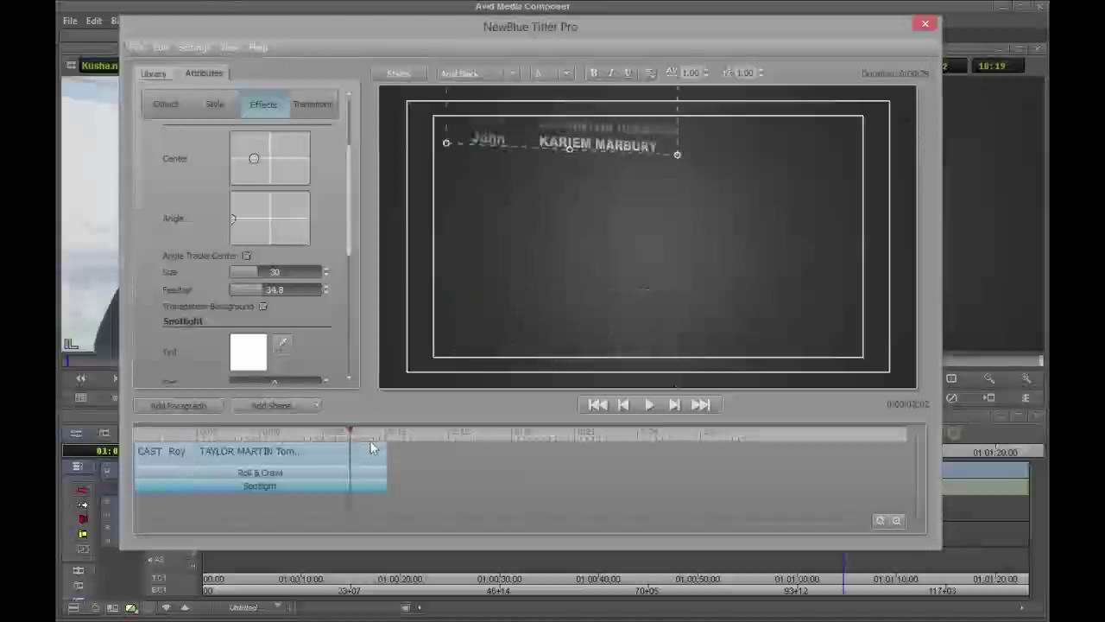
left_click(371, 446)
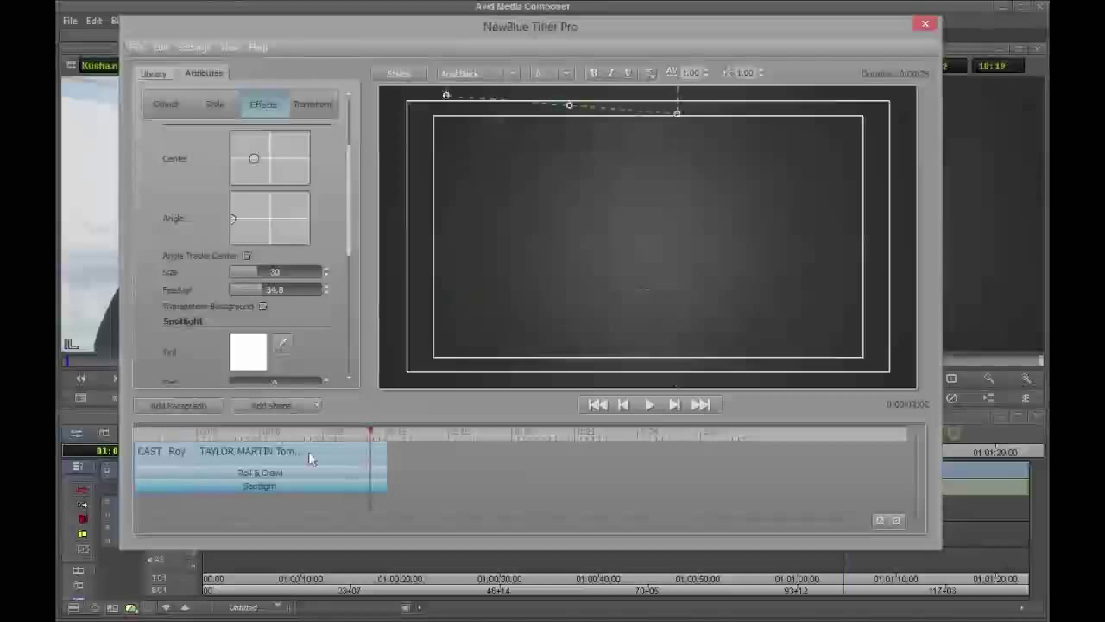
left_click(308, 452)
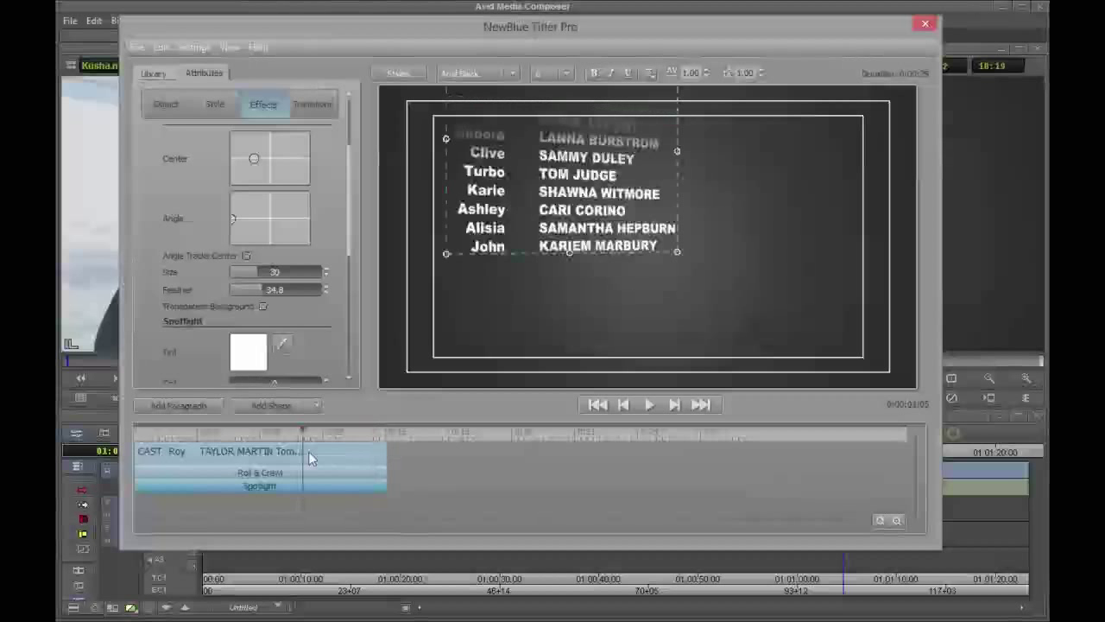
left_click(429, 461)
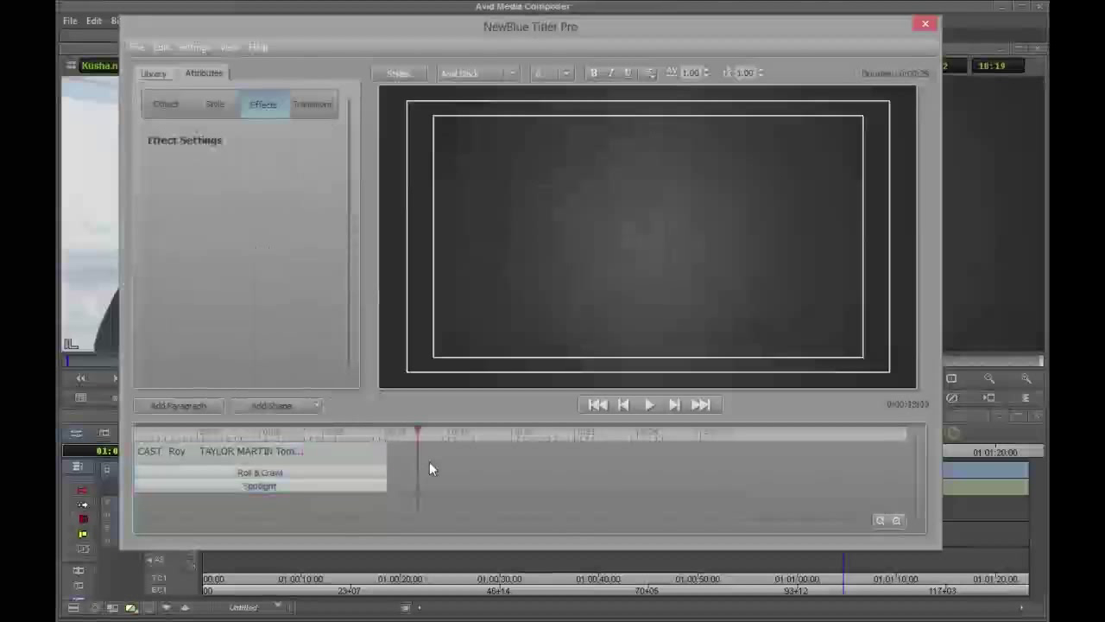
Paste a copy of the credits title after the first, then switch to Notepad's Credit Crawl.txt.
key("ctrl+v")
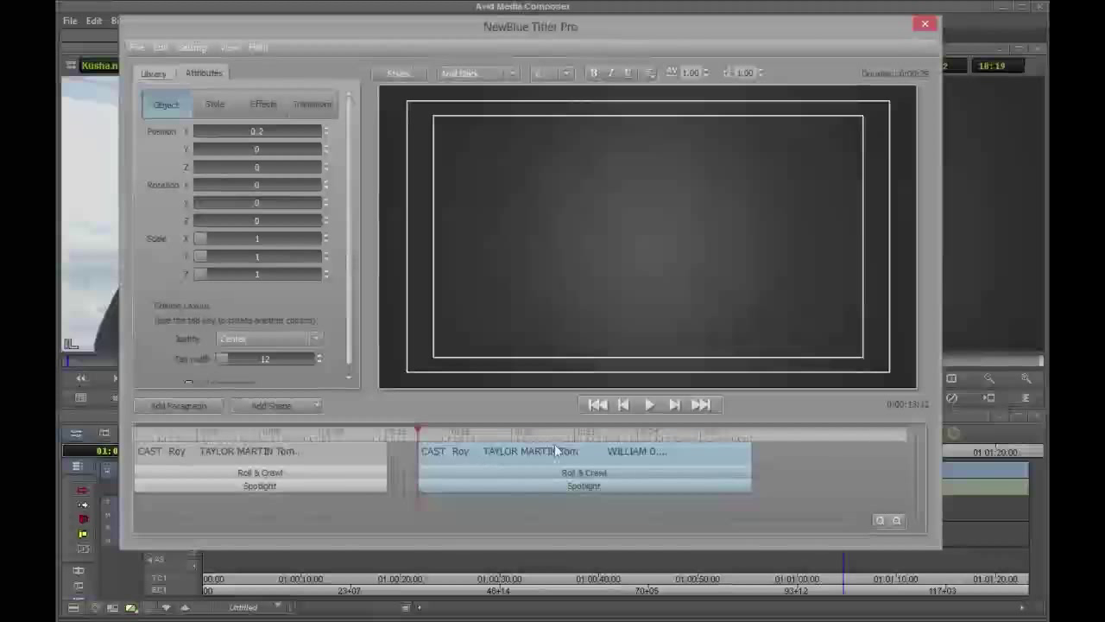
left_click(566, 188)
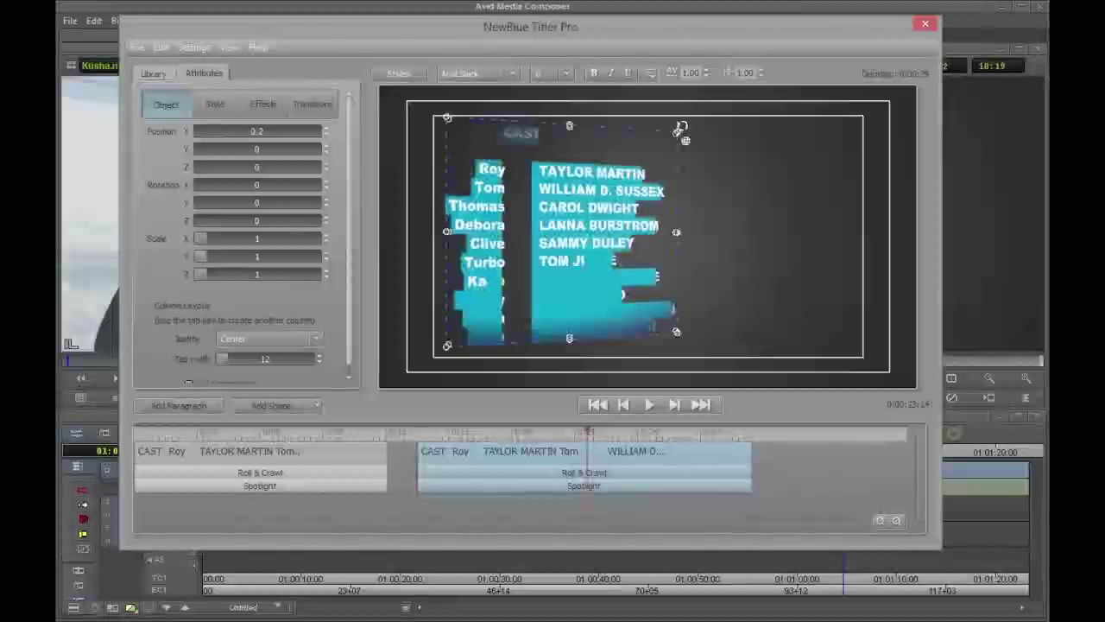
key("alt+Tab")
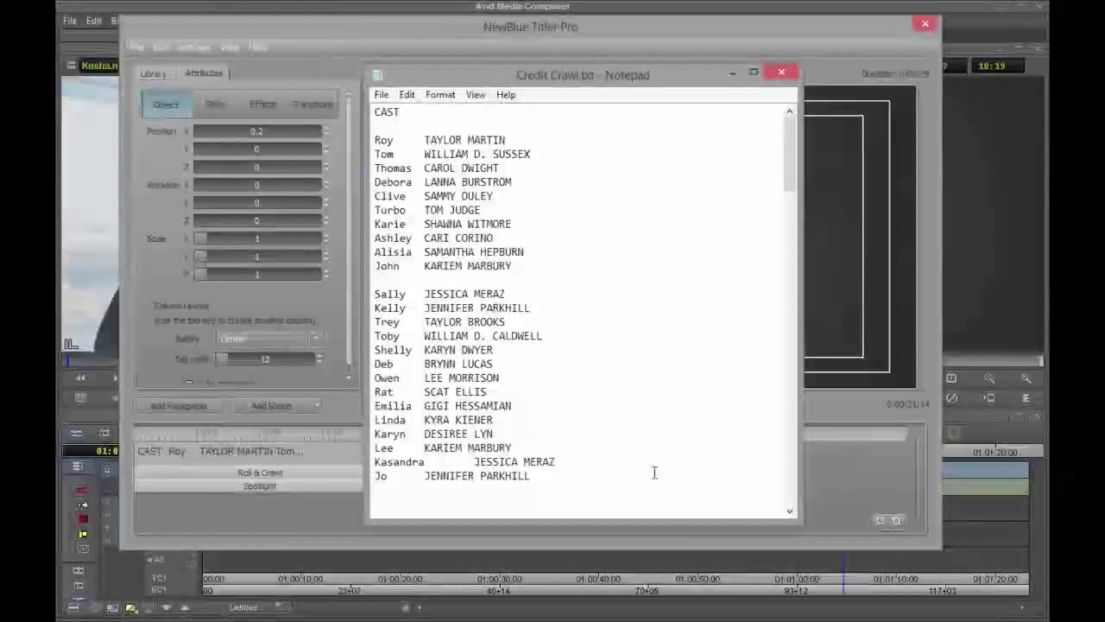
Select and copy the second cast batch, Sally through Jo, and return to Titler Pro.
left_click_drag(654, 472, 665, 287)
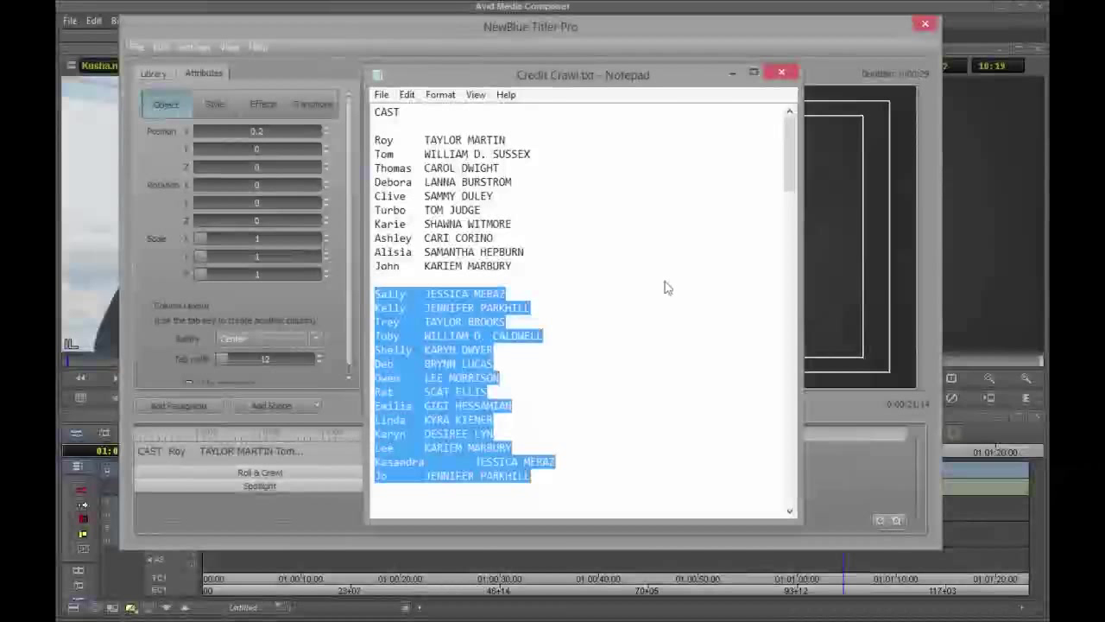
key("alt+Tab")
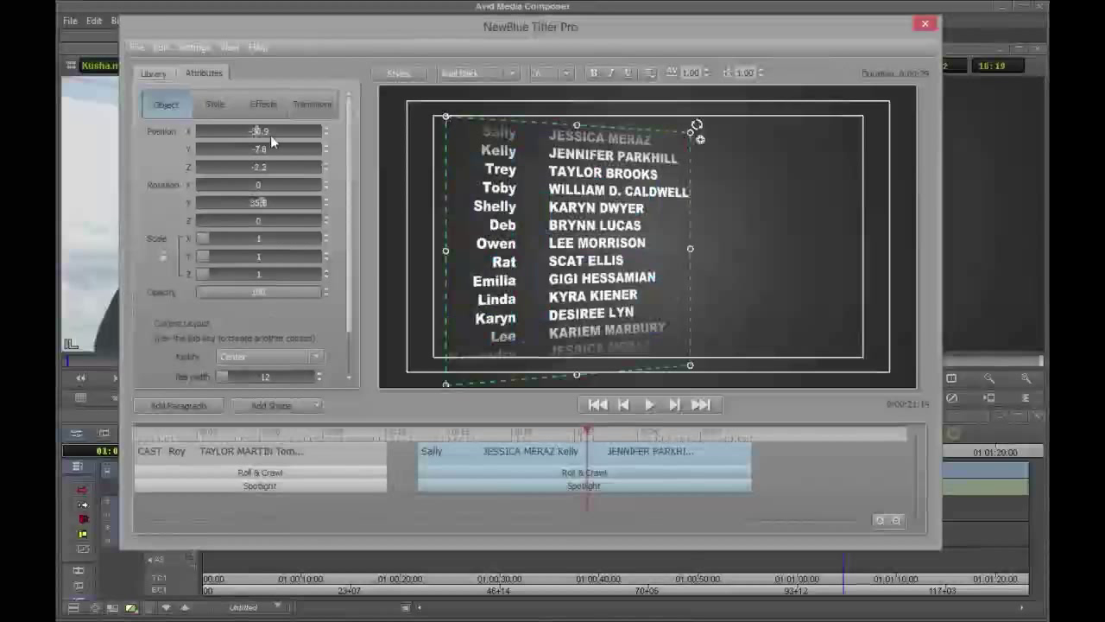
Shift the second batch right, flatten its tilt, and start its clip earlier to overlap the first.
left_click_drag(270, 134, 250, 207)
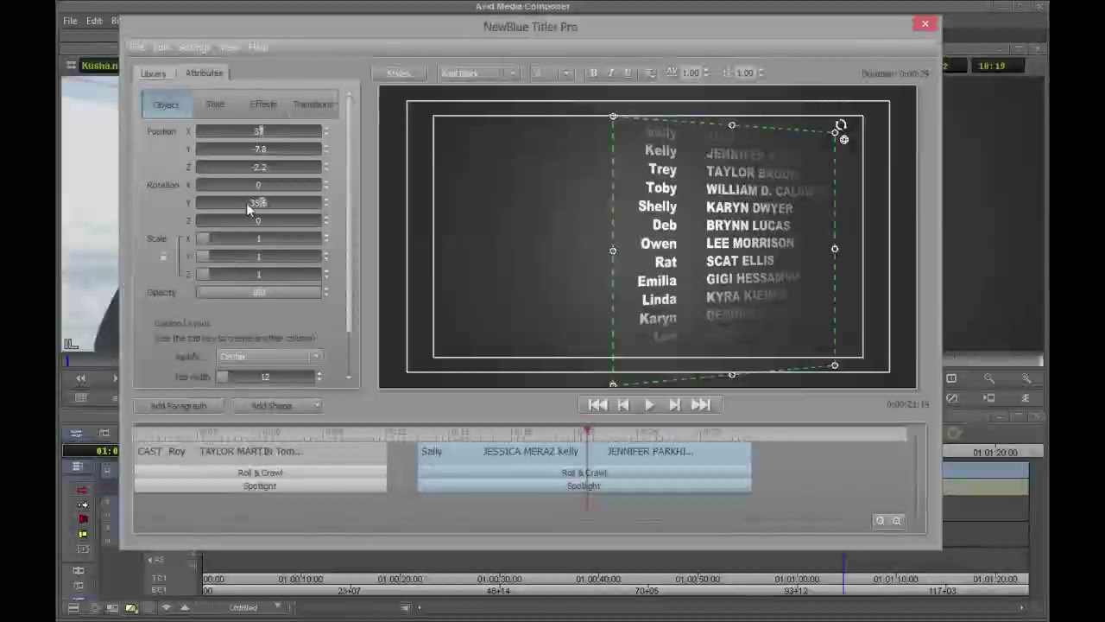
left_click_drag(249, 208, 313, 447)
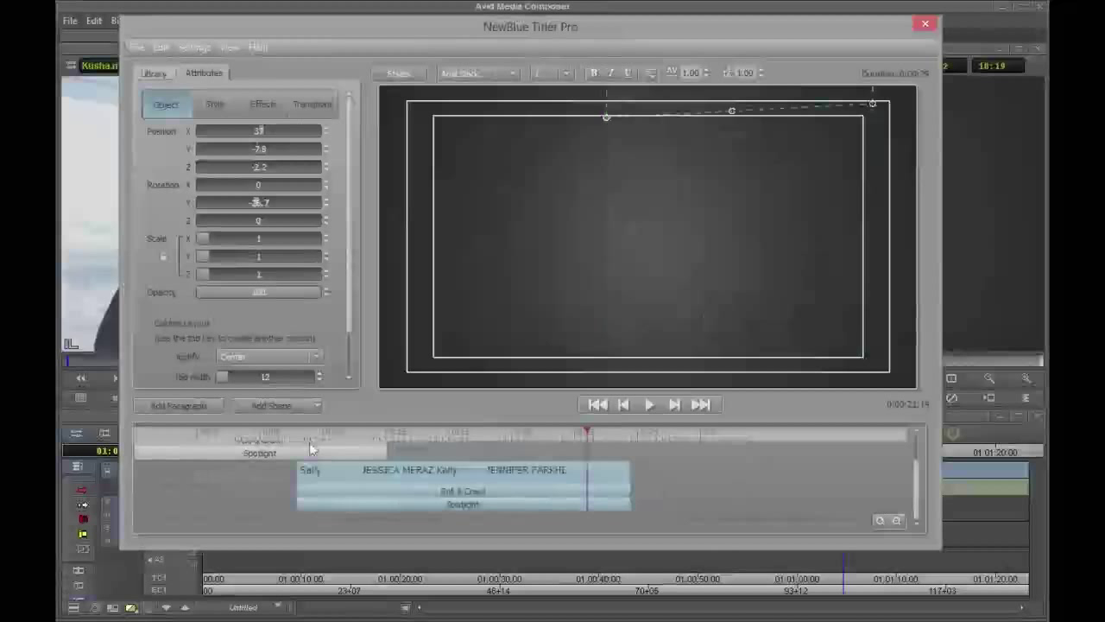
left_click(311, 447)
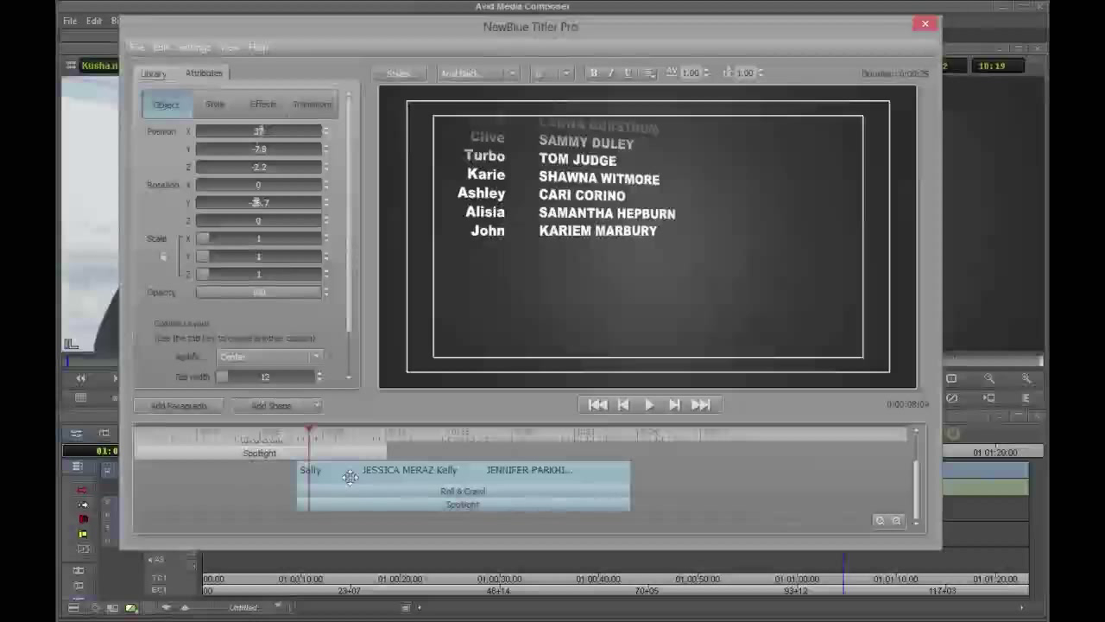
left_click_drag(349, 476, 224, 436)
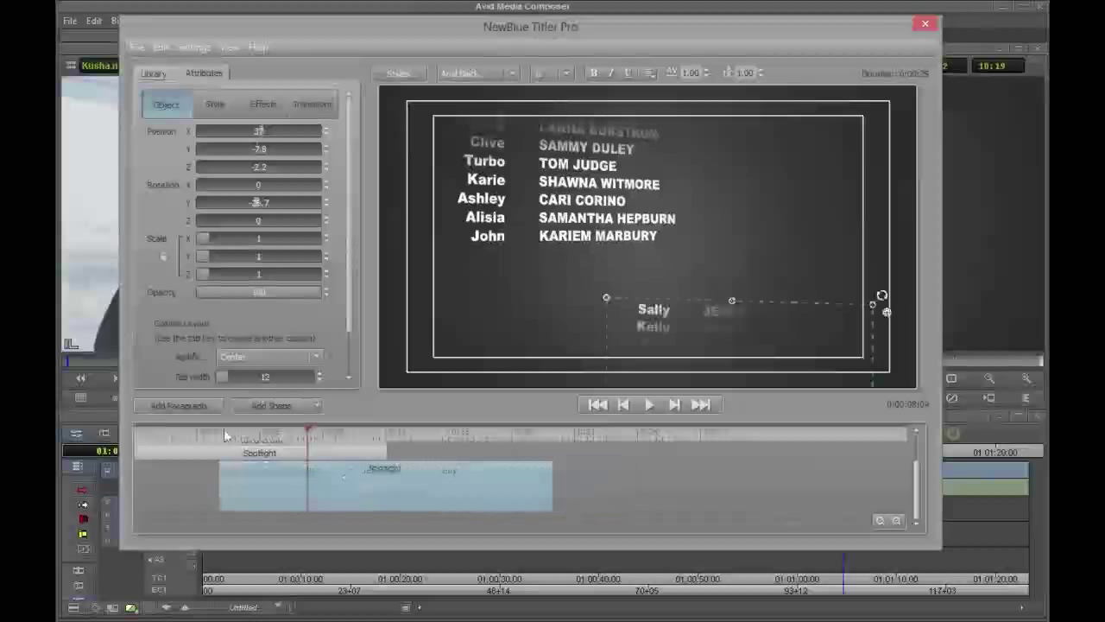
left_click(318, 440)
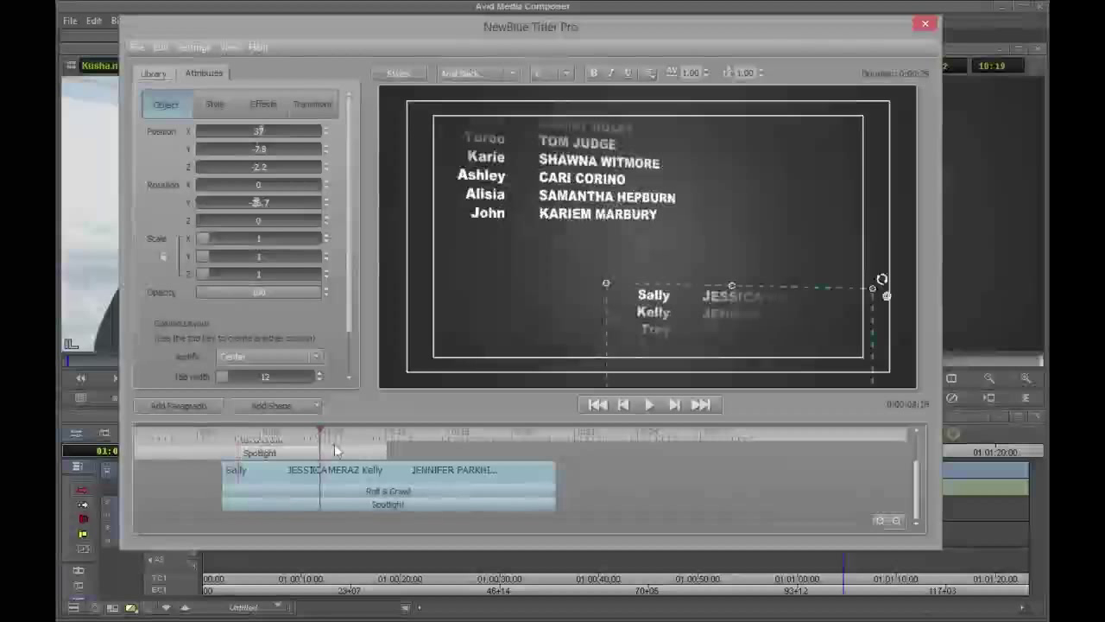
left_click(337, 450)
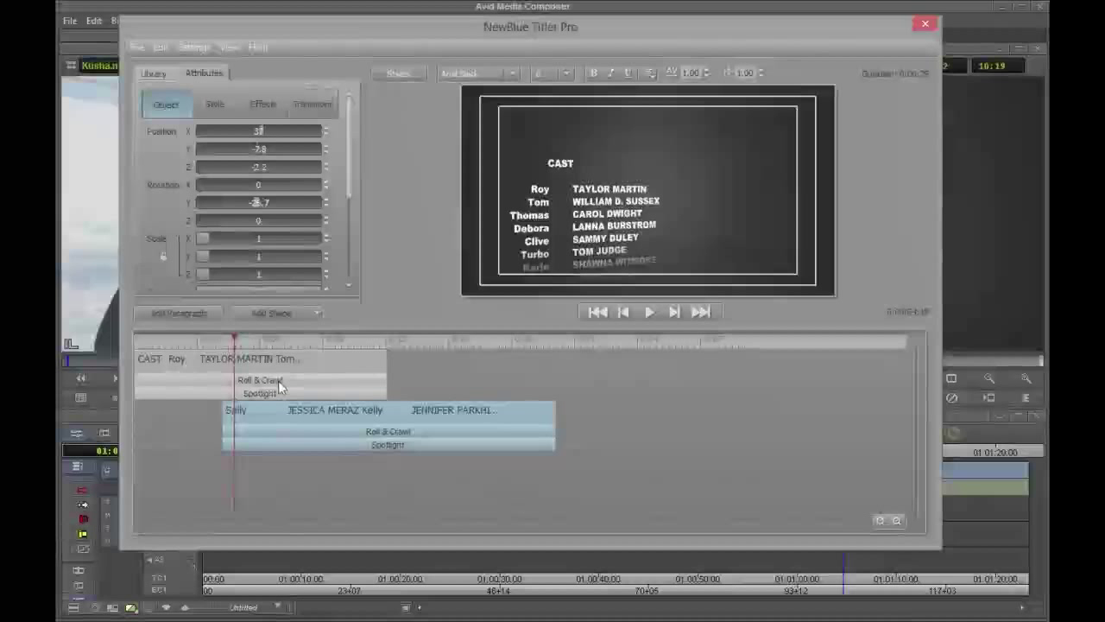
Select the first CAST credits title and show its Spotlight (Bright Spot) effect settings.
left_click(278, 380)
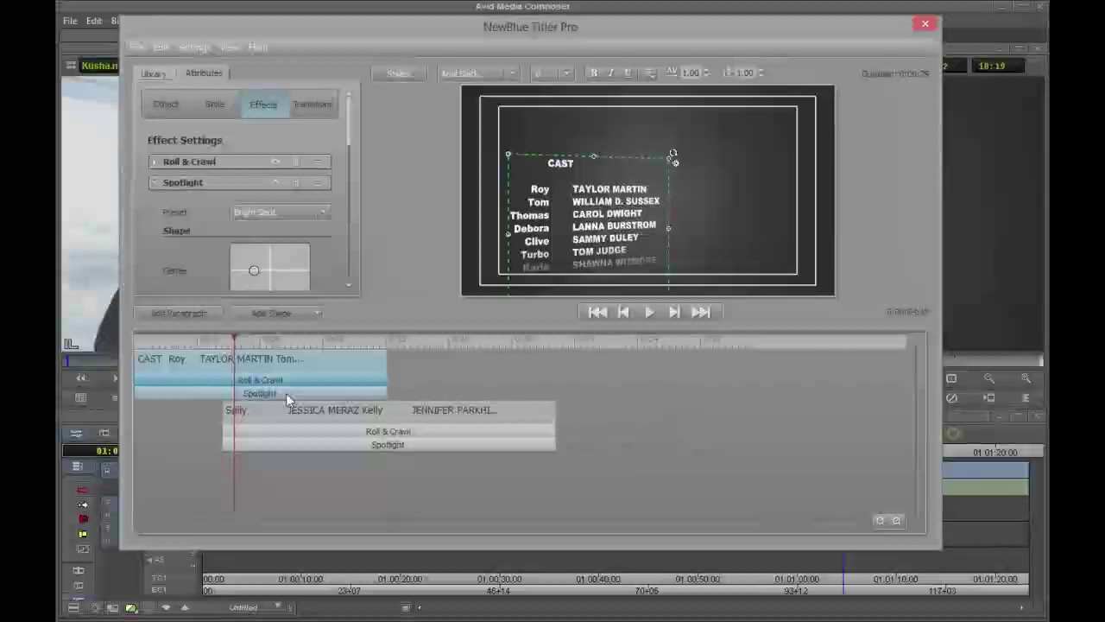
left_click(288, 395)
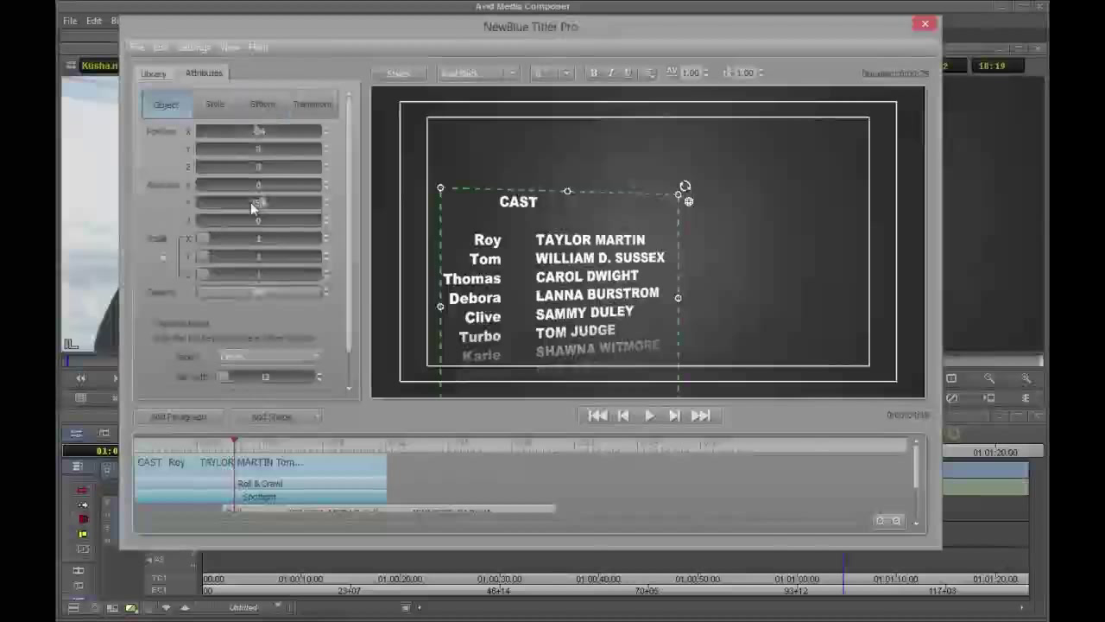
Rotate the credits block on Y and Z so it slants diagonally, and play the roll to check.
left_click_drag(250, 202, 247, 217)
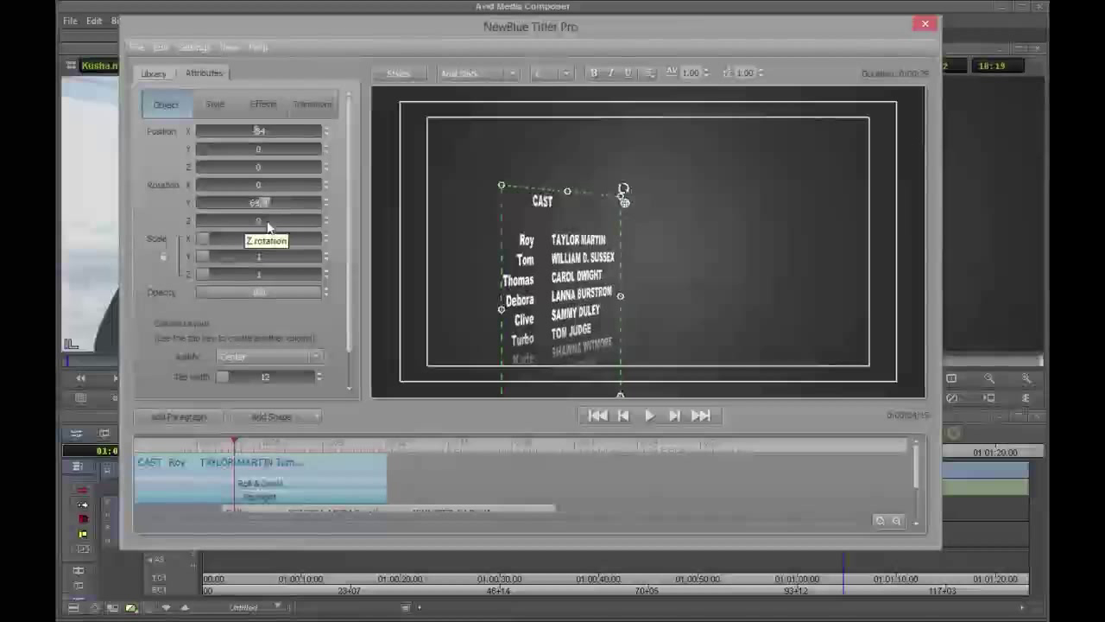
left_click_drag(268, 227, 256, 206)
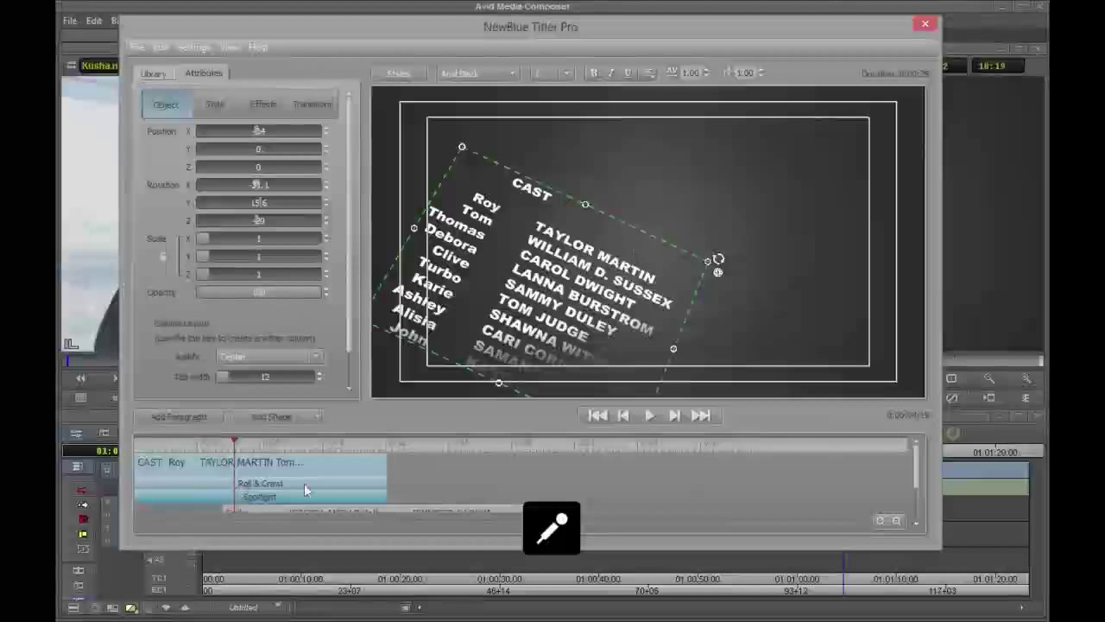
left_click(227, 445)
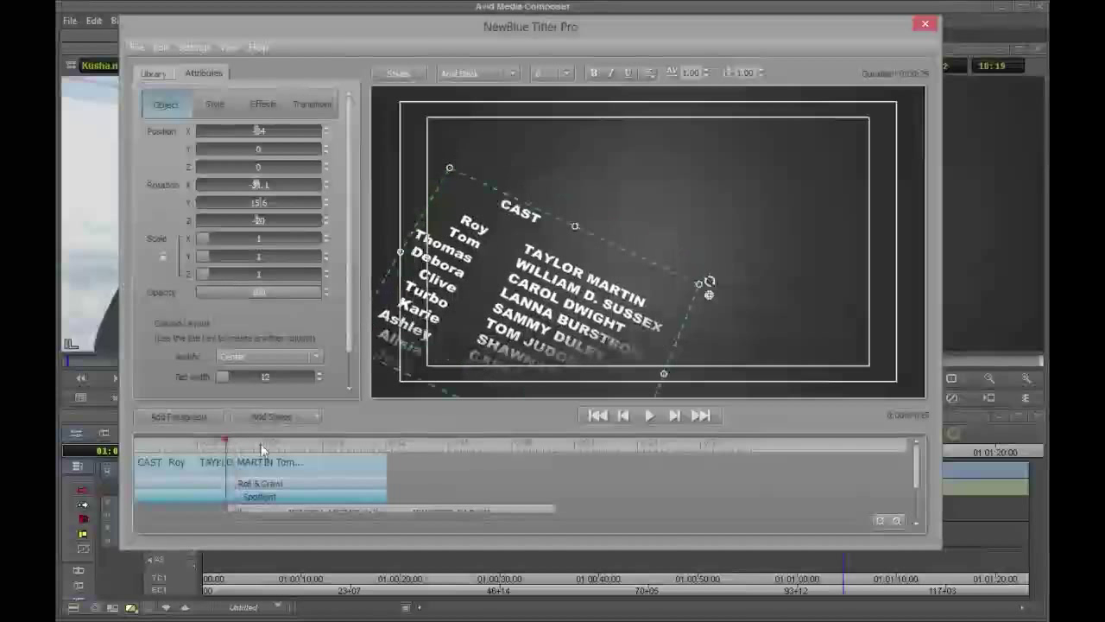
key("space")
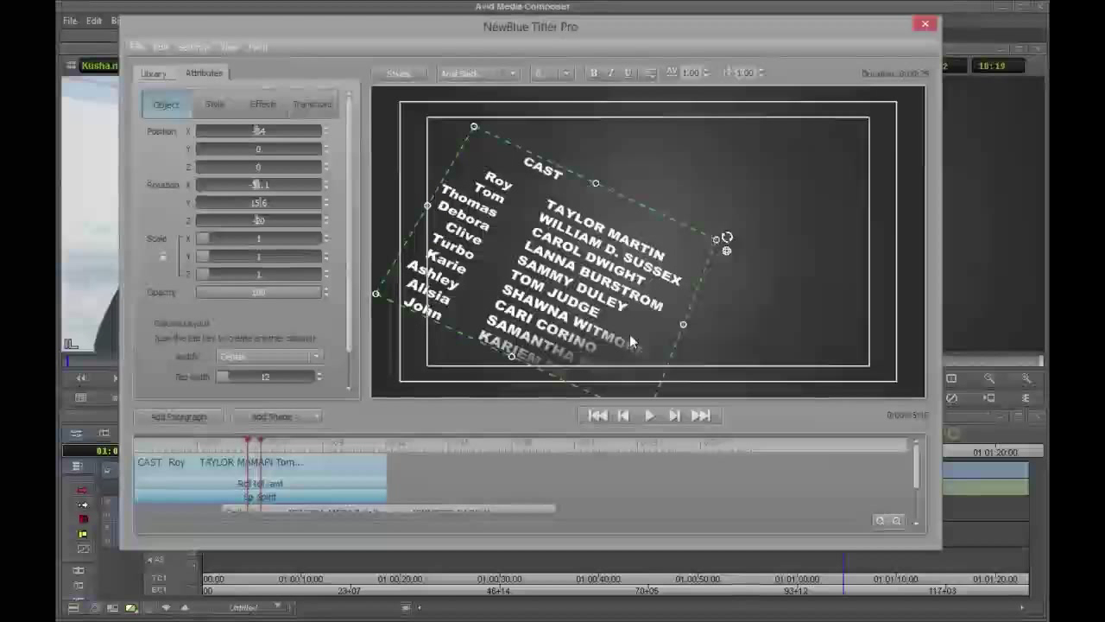
Return to where CAST is visible and add a rectangle shape.
left_click(262, 446)
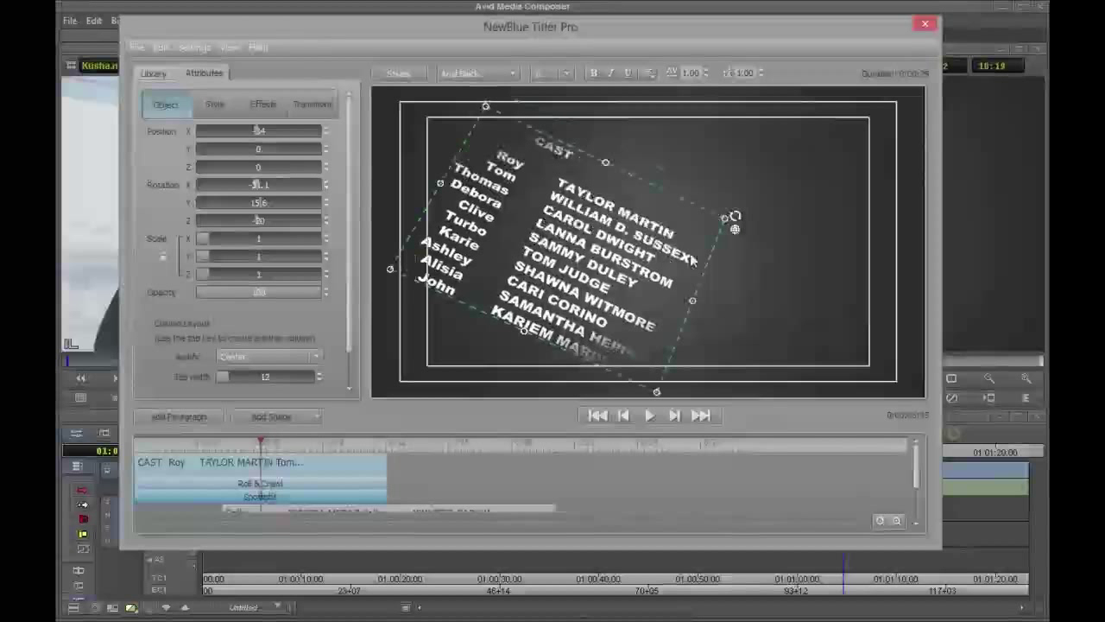
left_click(319, 417)
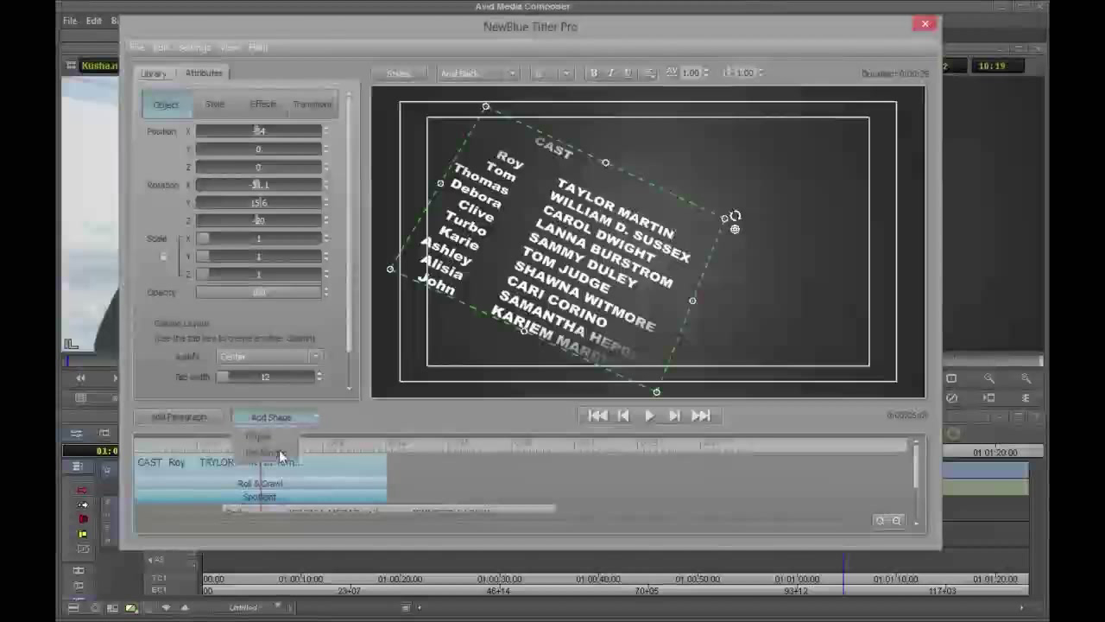
left_click(279, 450)
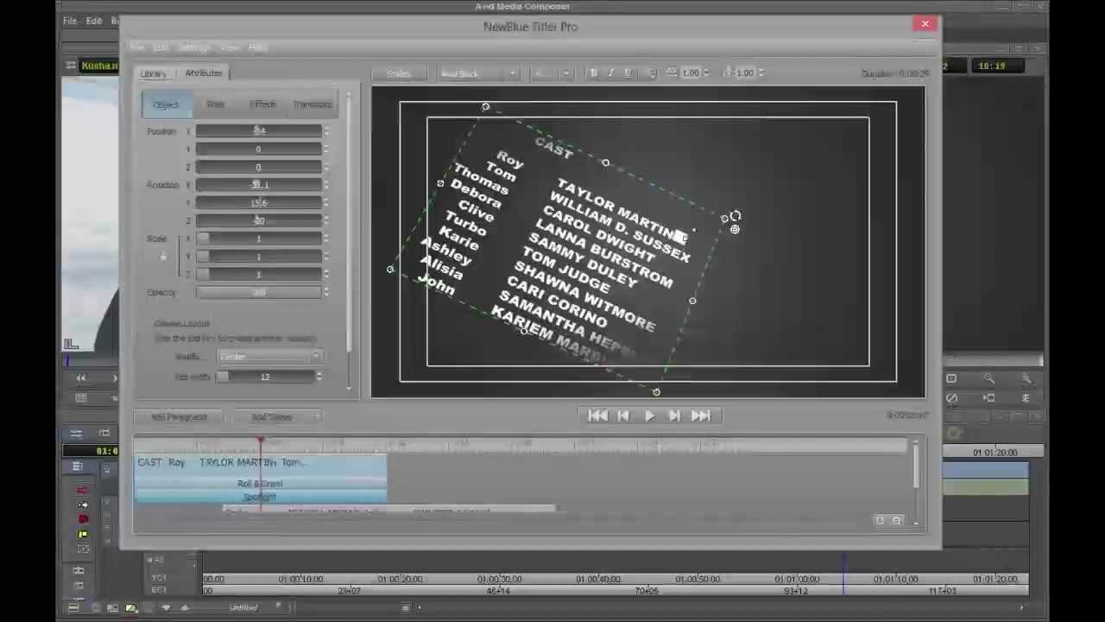
left_click(682, 235)
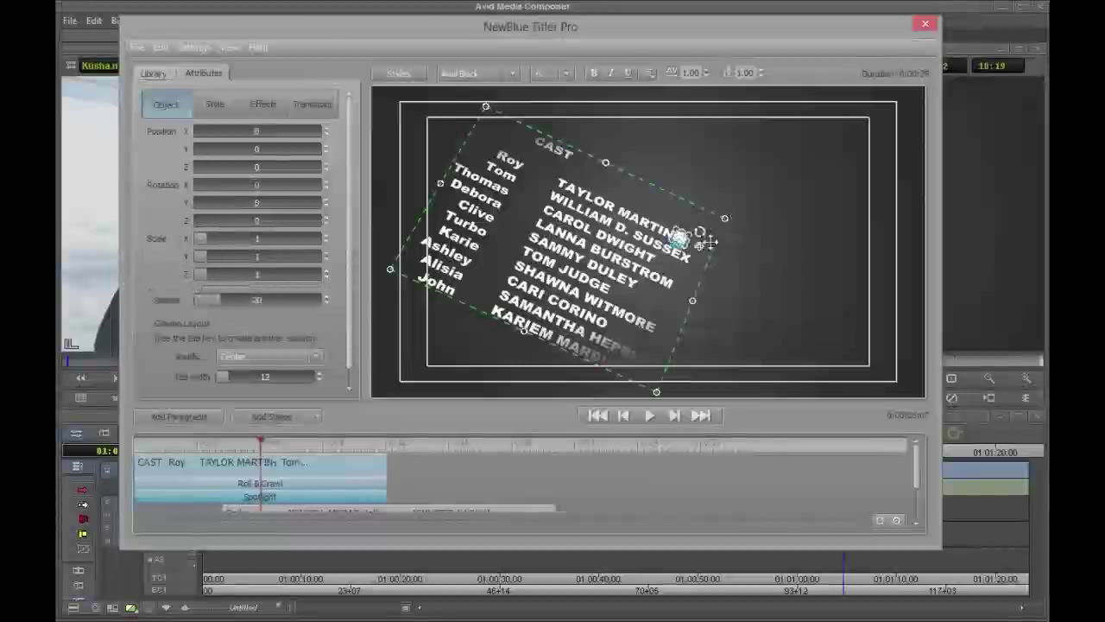
left_click_drag(706, 241, 817, 295)
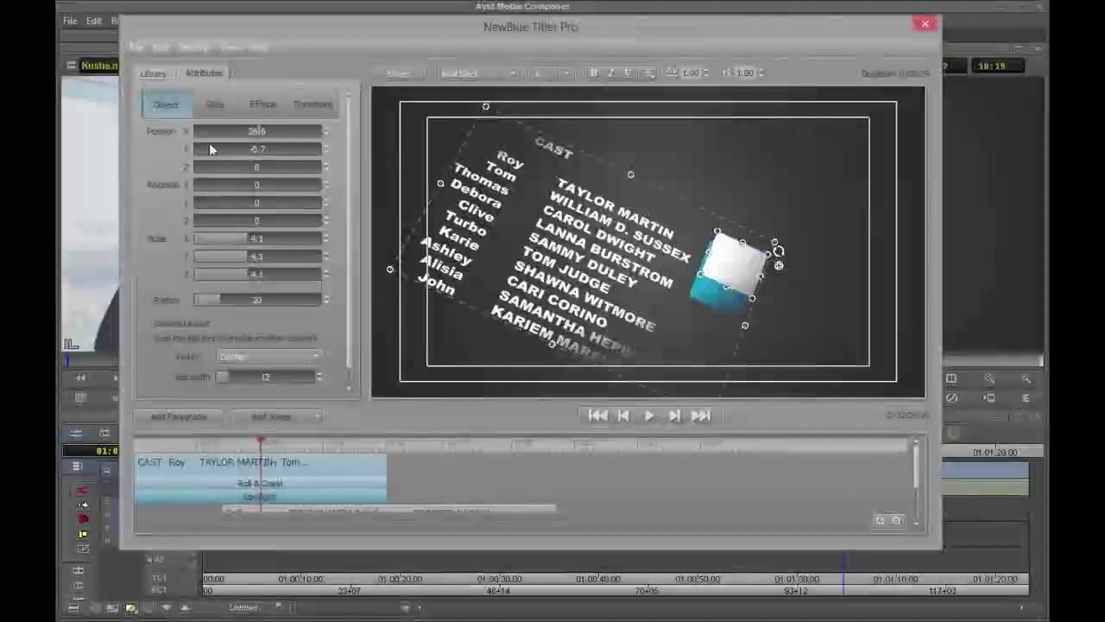
left_click(214, 104)
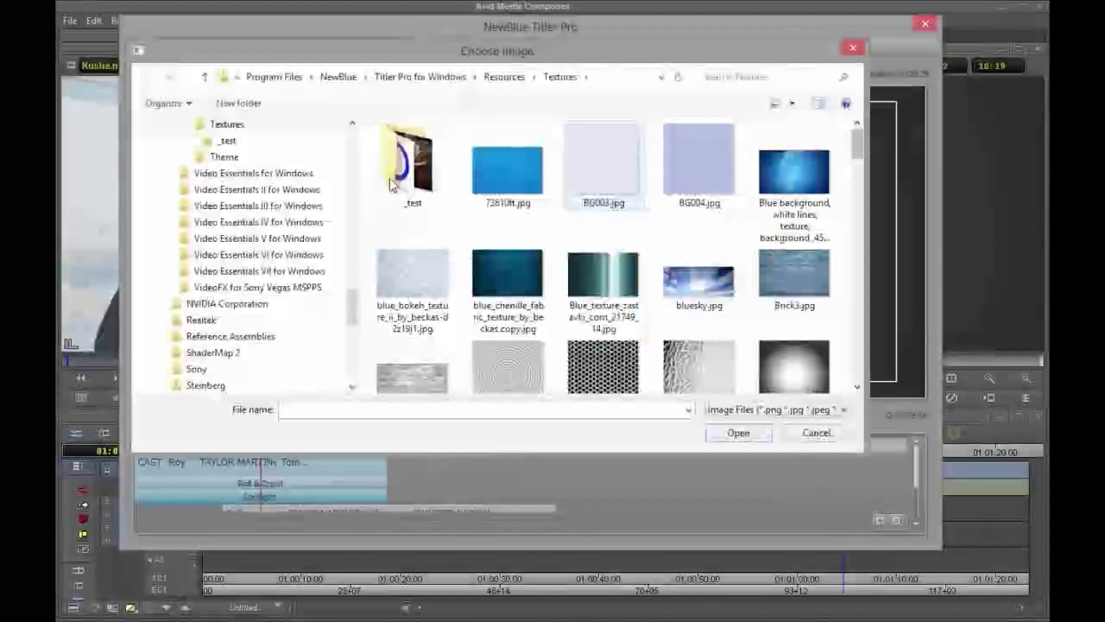
double_click(392, 184)
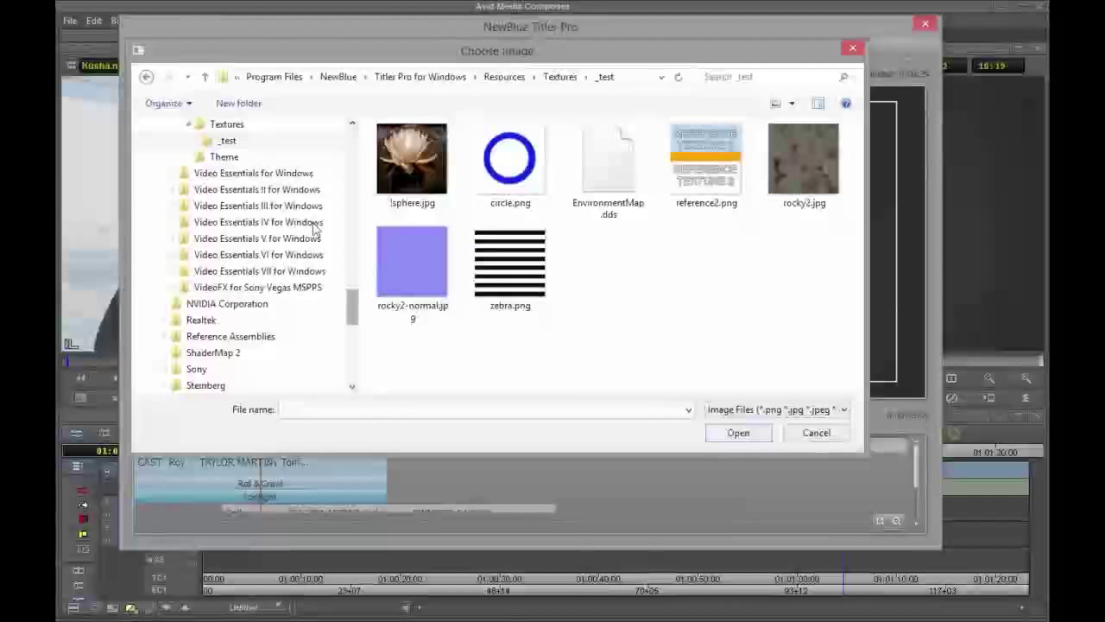
scroll(316, 229, "up", 10)
left_click(187, 148)
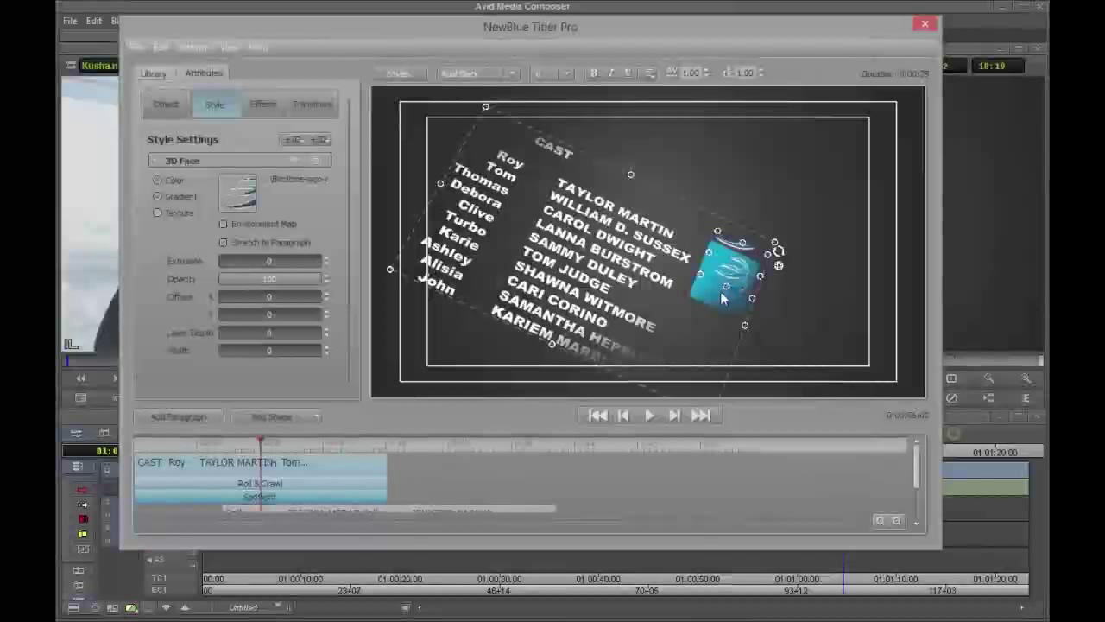
left_click_drag(717, 300, 733, 269)
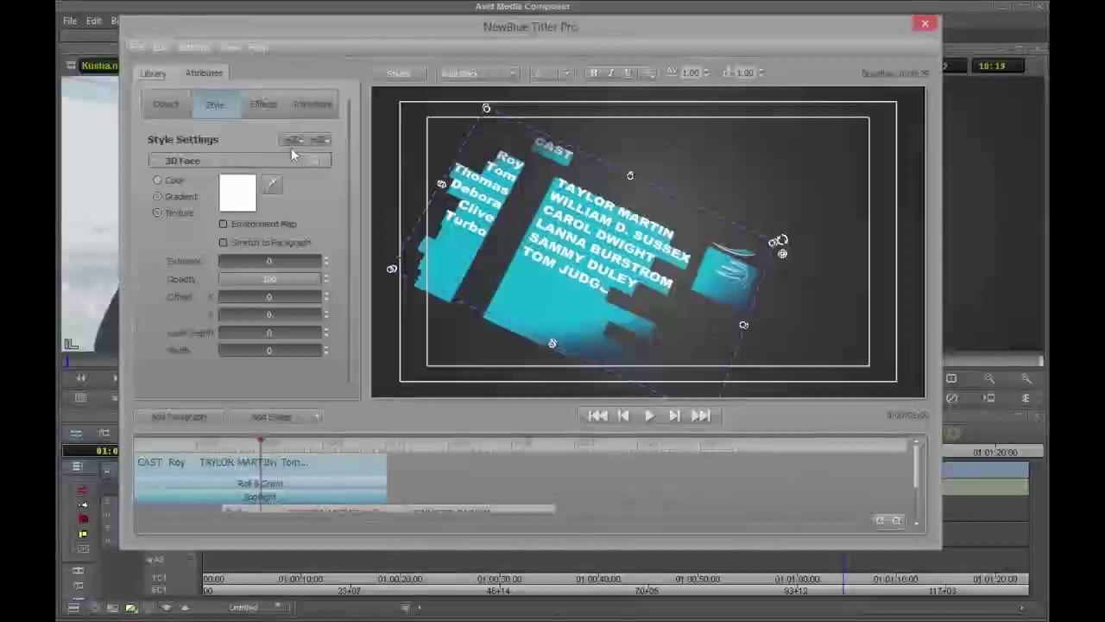
Switch the rectangle's fill to a texture using the Bahamas photo DSC_0741.jpg.
left_click(158, 212)
left_click(238, 192)
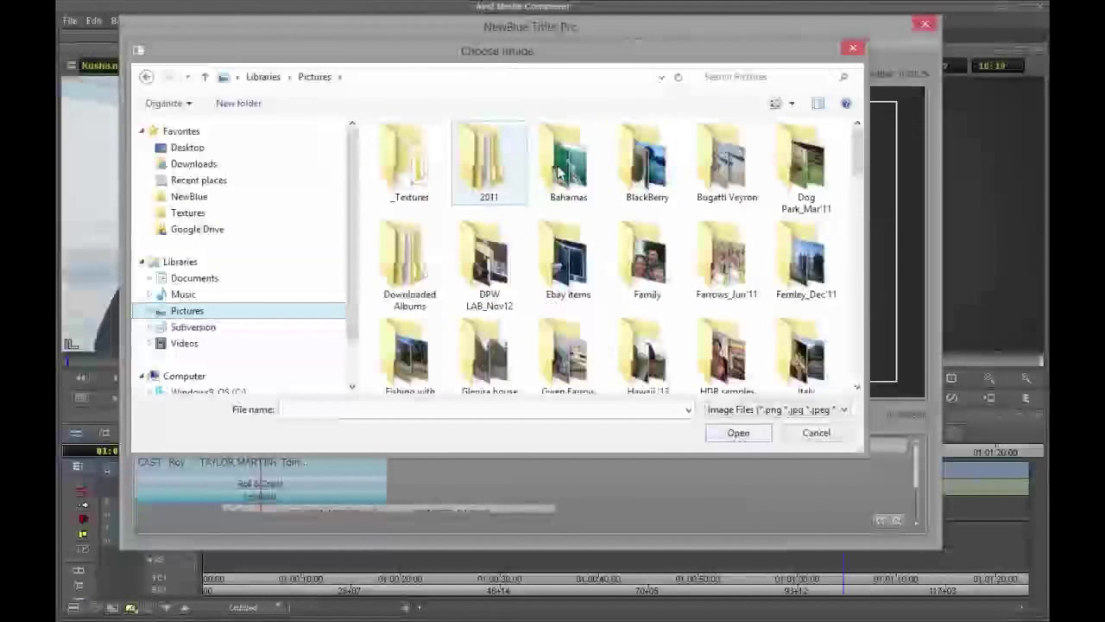
left_click(560, 173)
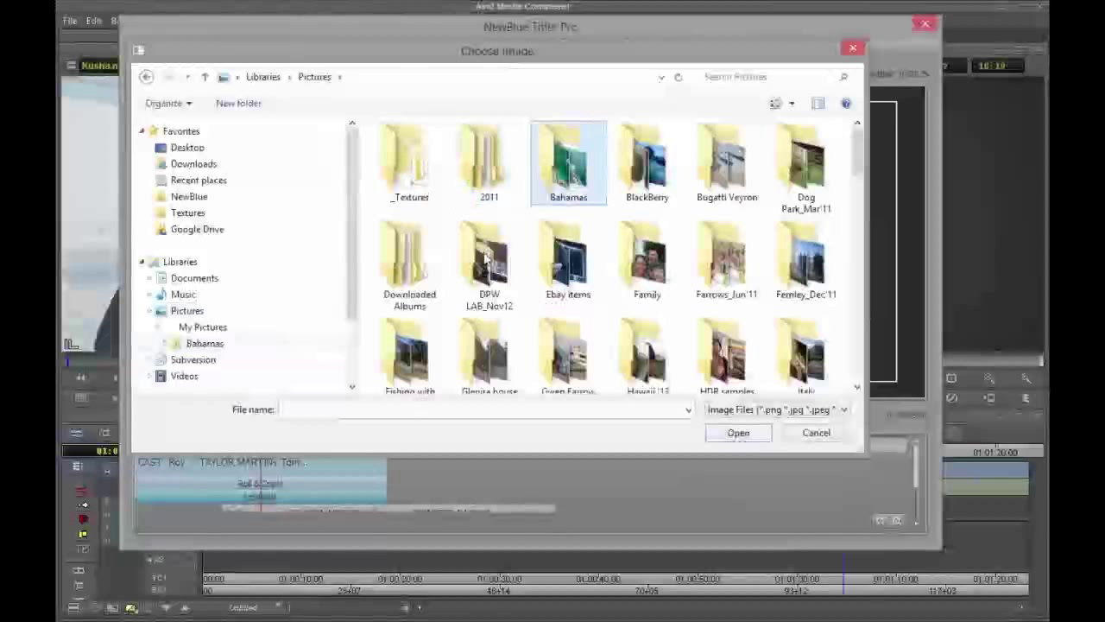
double_click(486, 250)
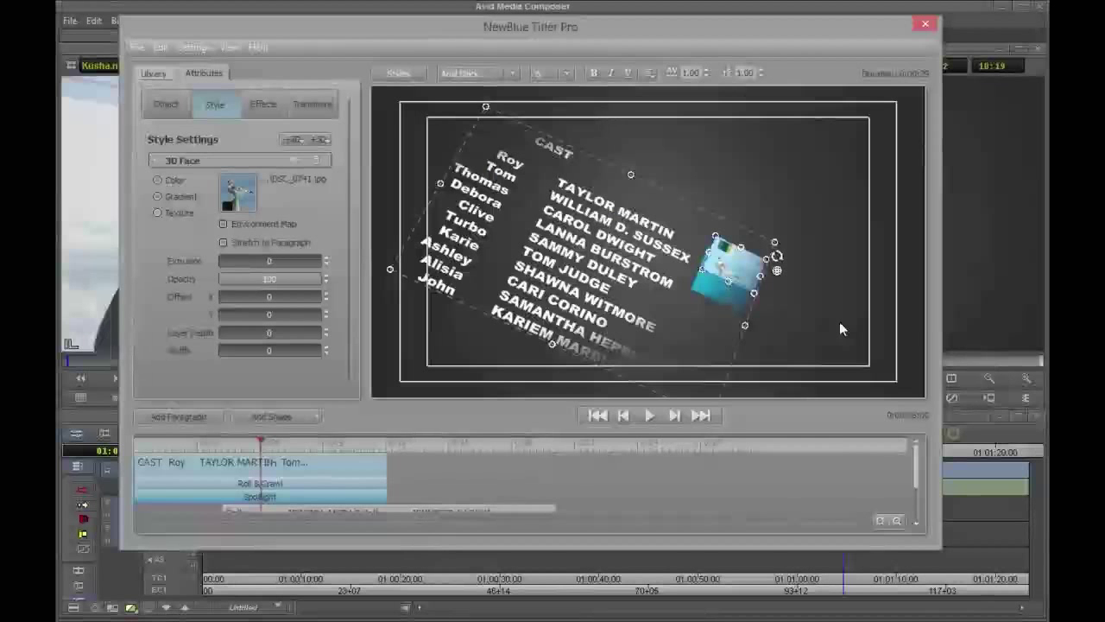
Move the playhead forward to a later frame of the rolling credits.
left_click(273, 446)
left_click(273, 441)
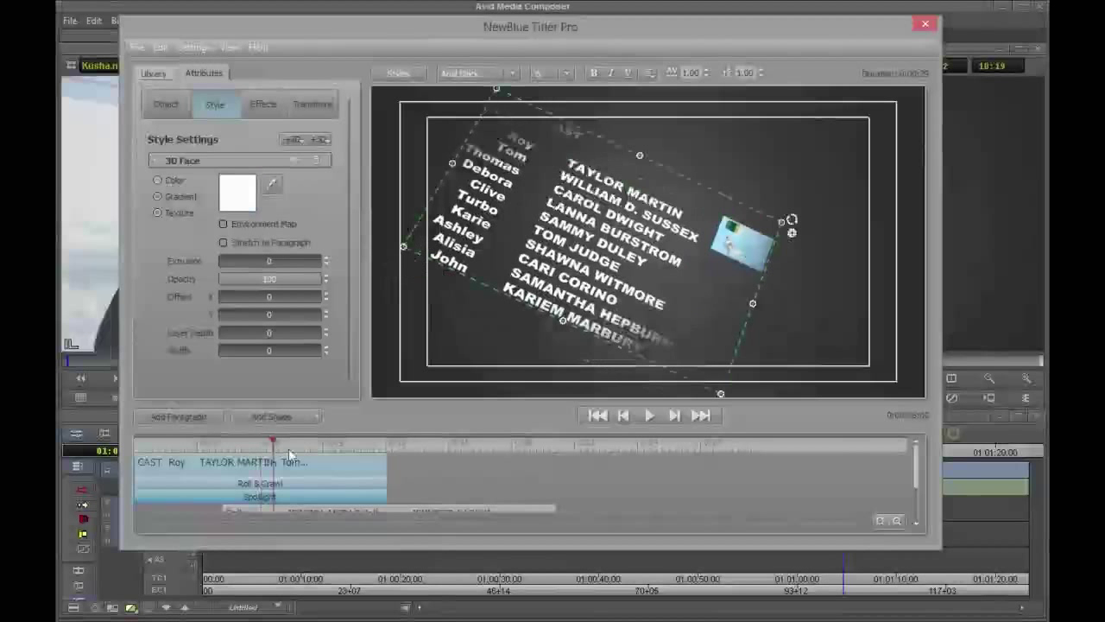
left_click(288, 448)
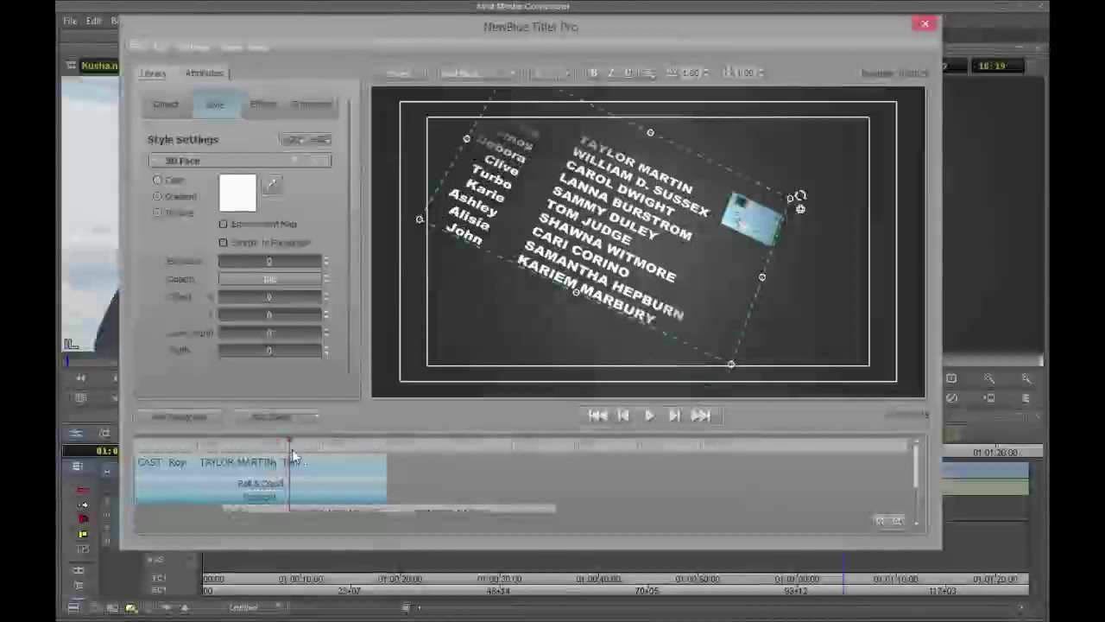
left_click(292, 449)
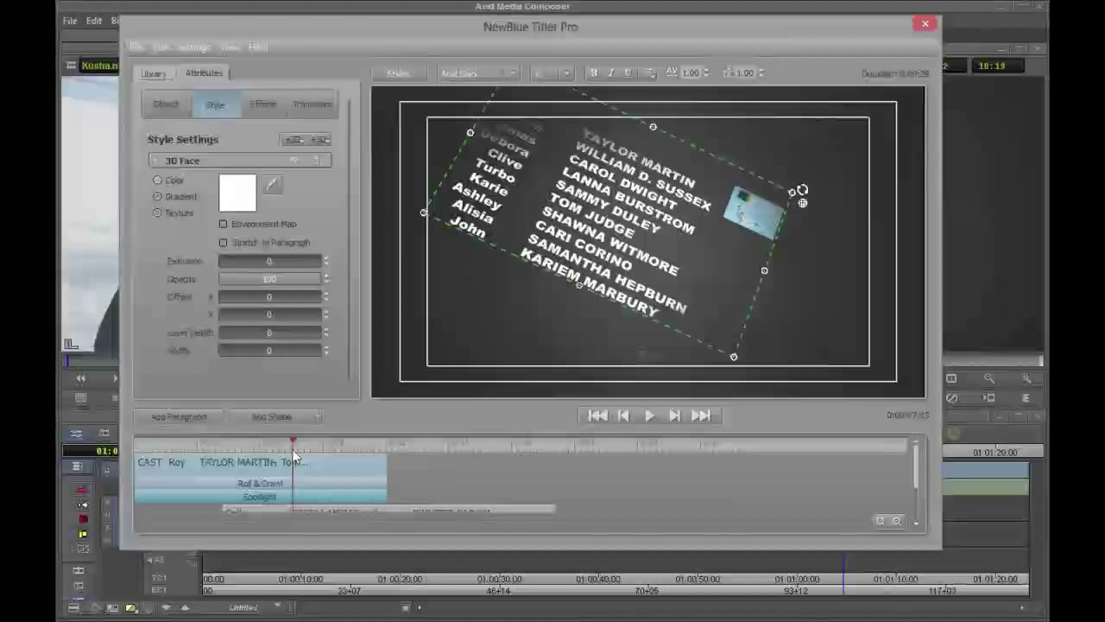
Select the small image beside the cast names and delete it.
left_click(757, 205)
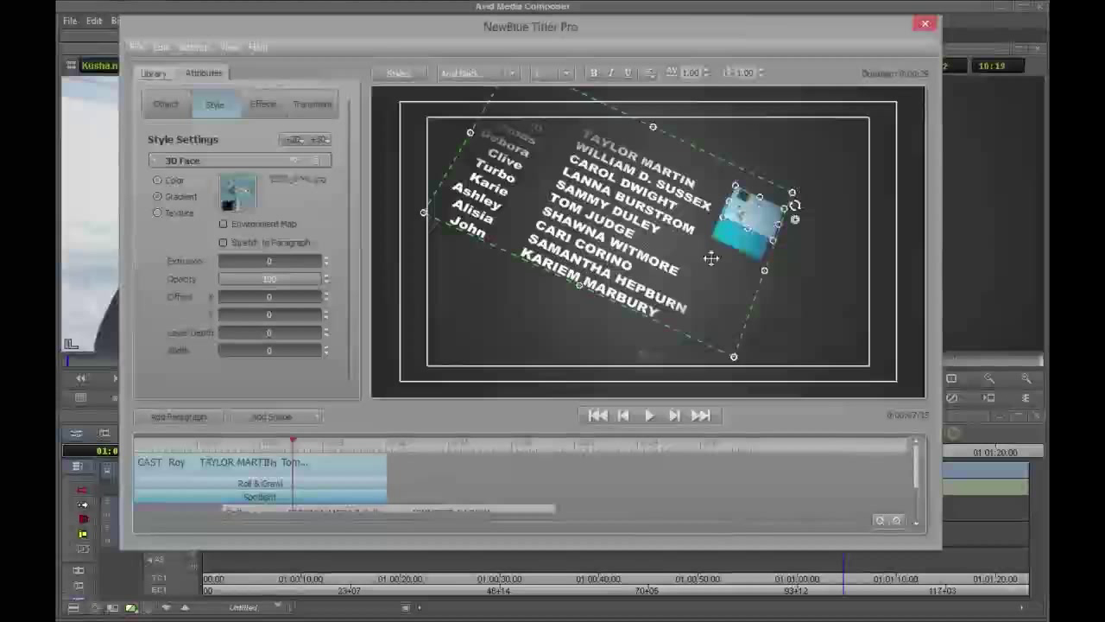
key("Delete")
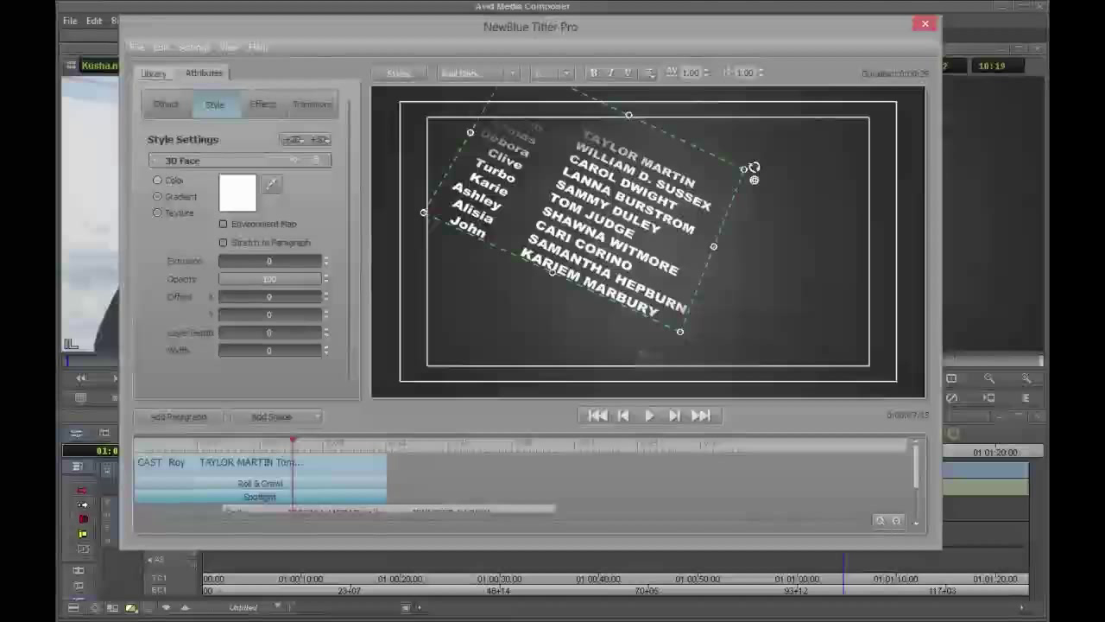
key("XF86AudioLowerVolume")
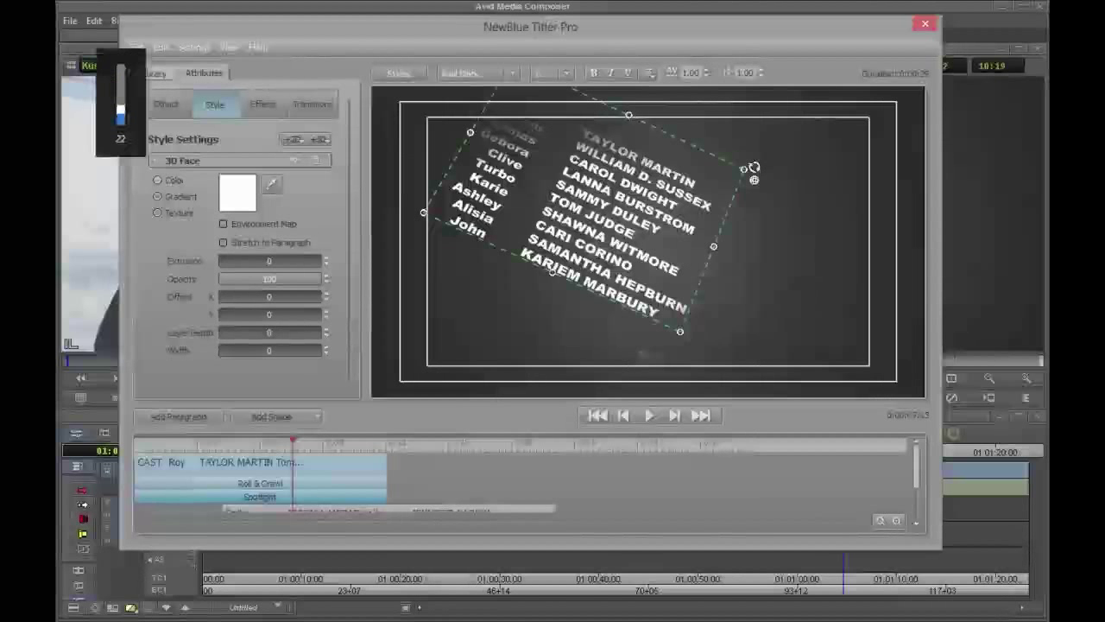
key("XF86AudioLowerVolume")
key("XF86AudioLowerVolume")
key("XF86AudioLowerVolume")
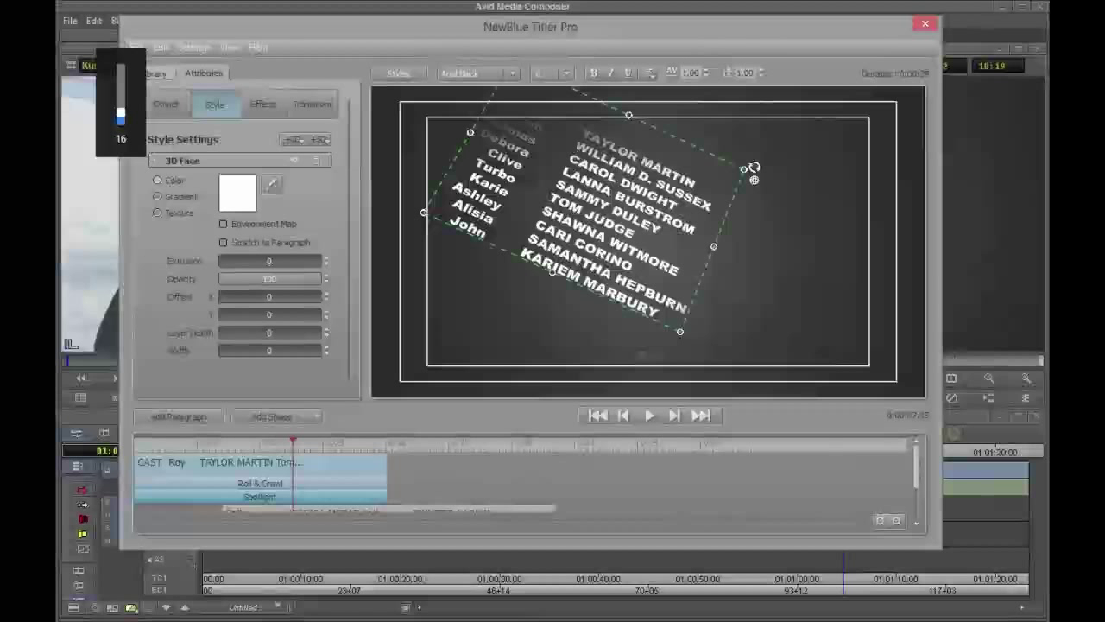
key("XF86AudioLowerVolume")
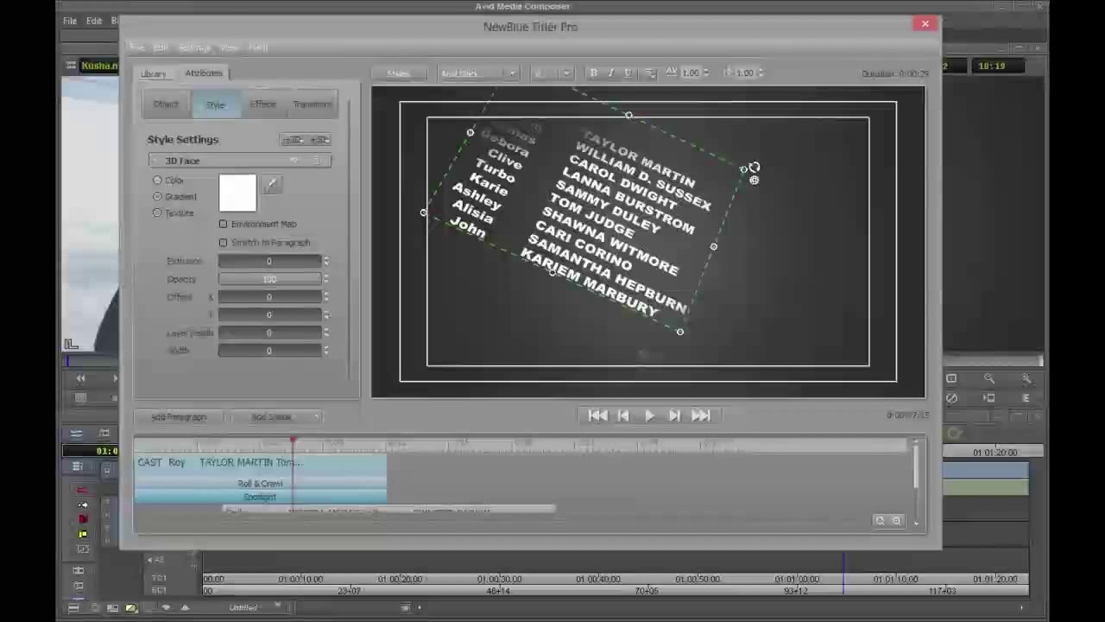
key("XF86AudioLowerVolume")
key("XF86AudioLowerVolume")
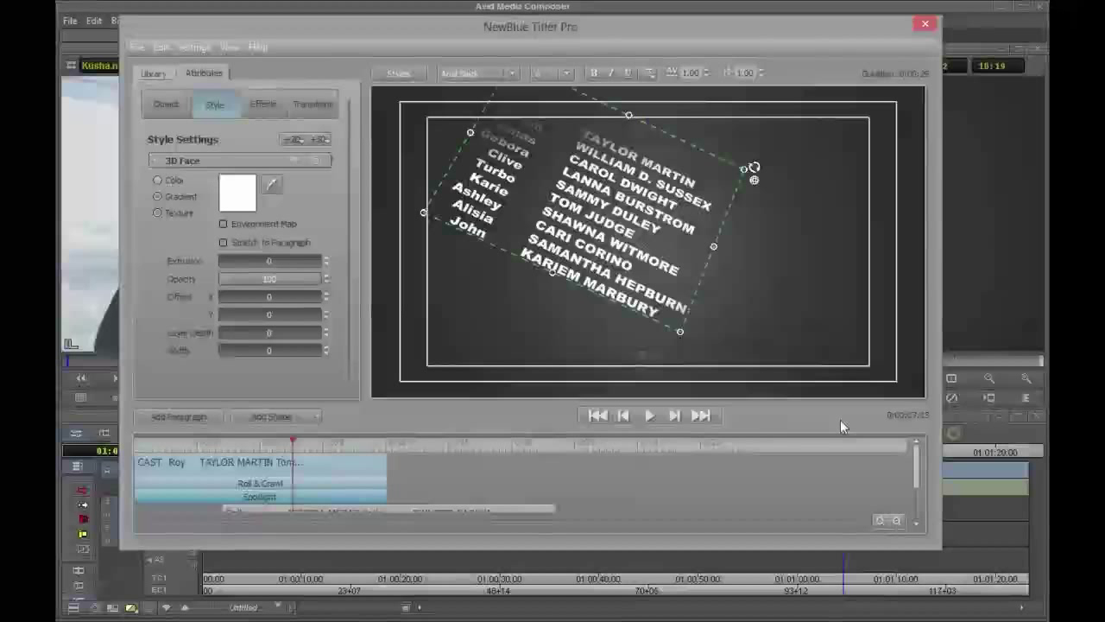
In the Library, collapse the Effects tree to top-level categories and expand the Styles collections.
left_click(153, 73)
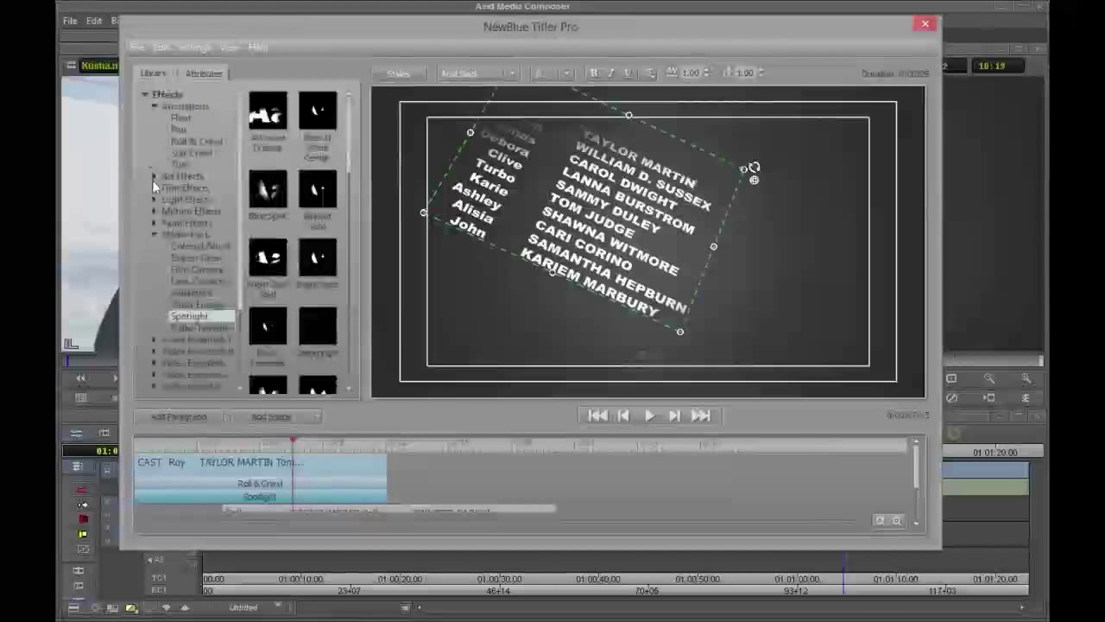
left_click(154, 105)
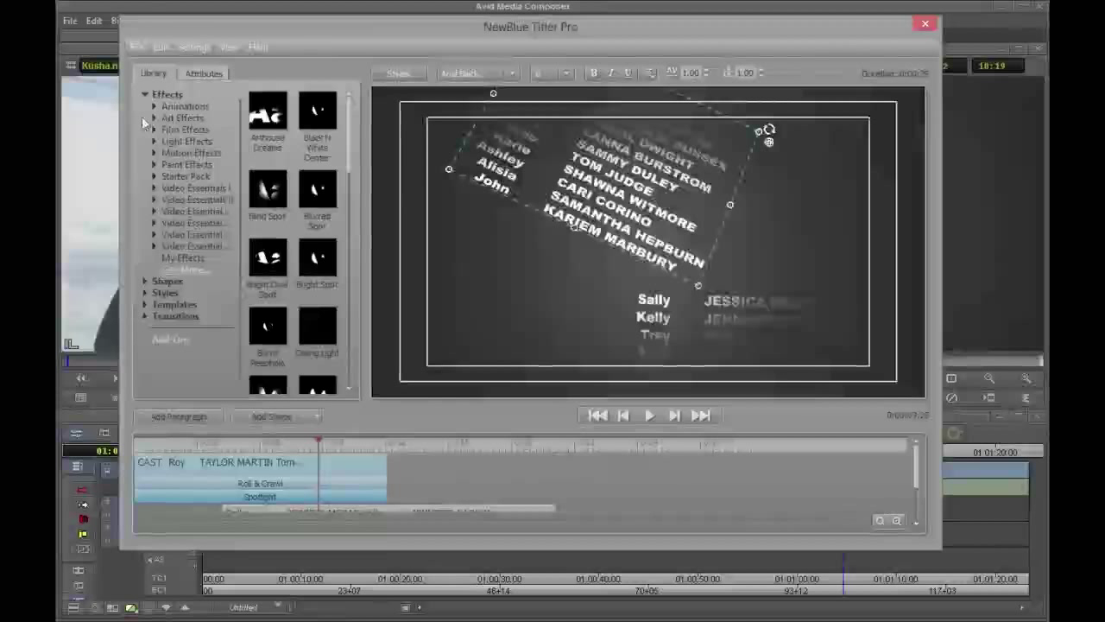
left_click(143, 118)
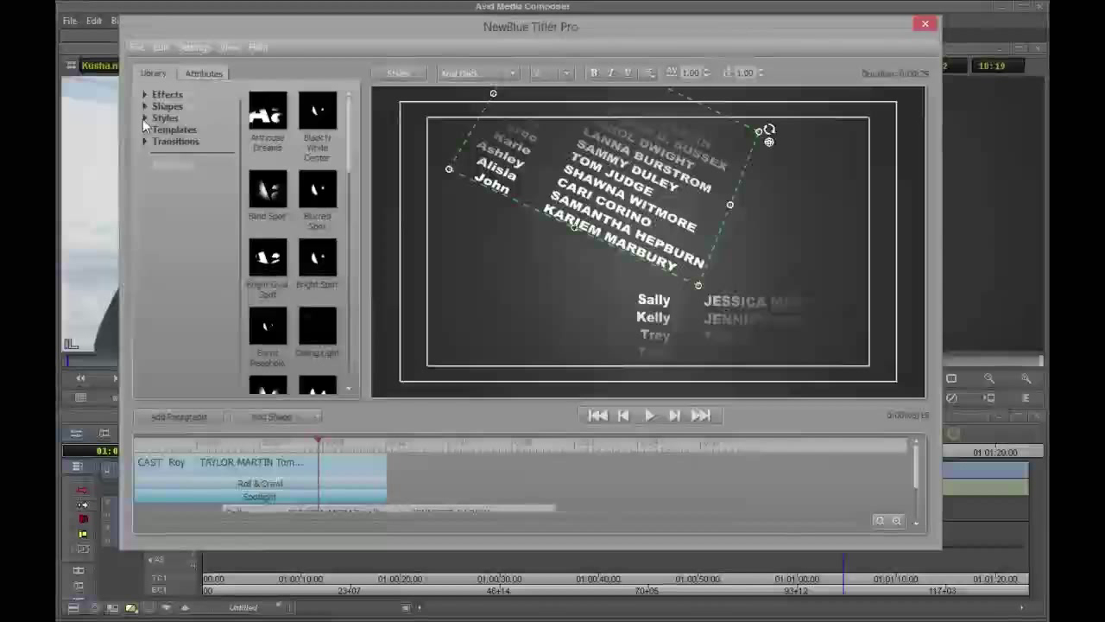
left_click(143, 117)
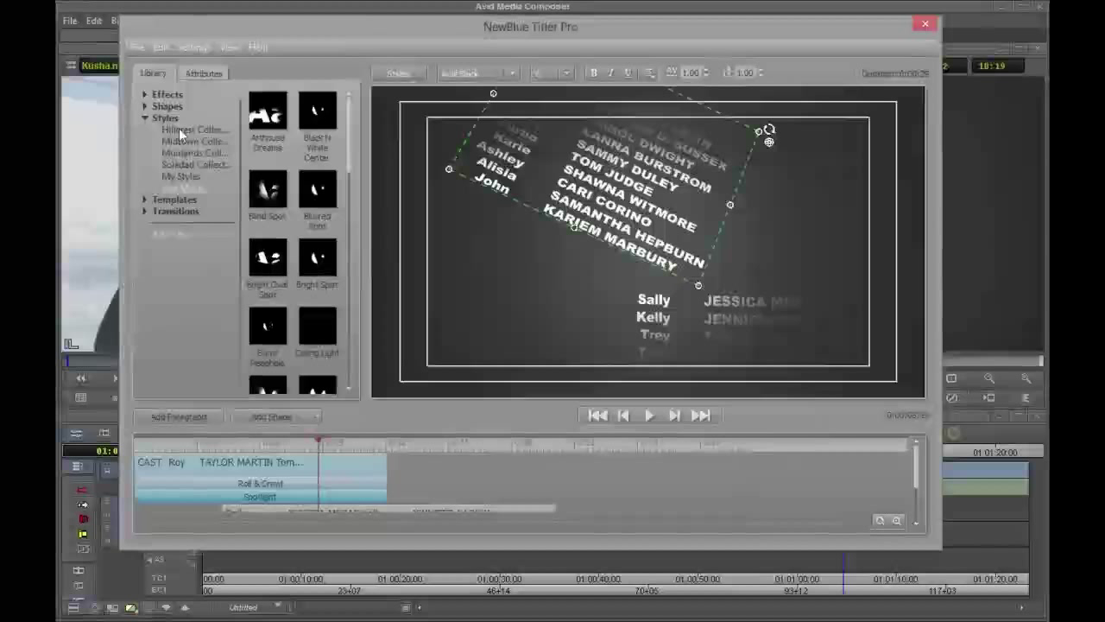
left_click(179, 128)
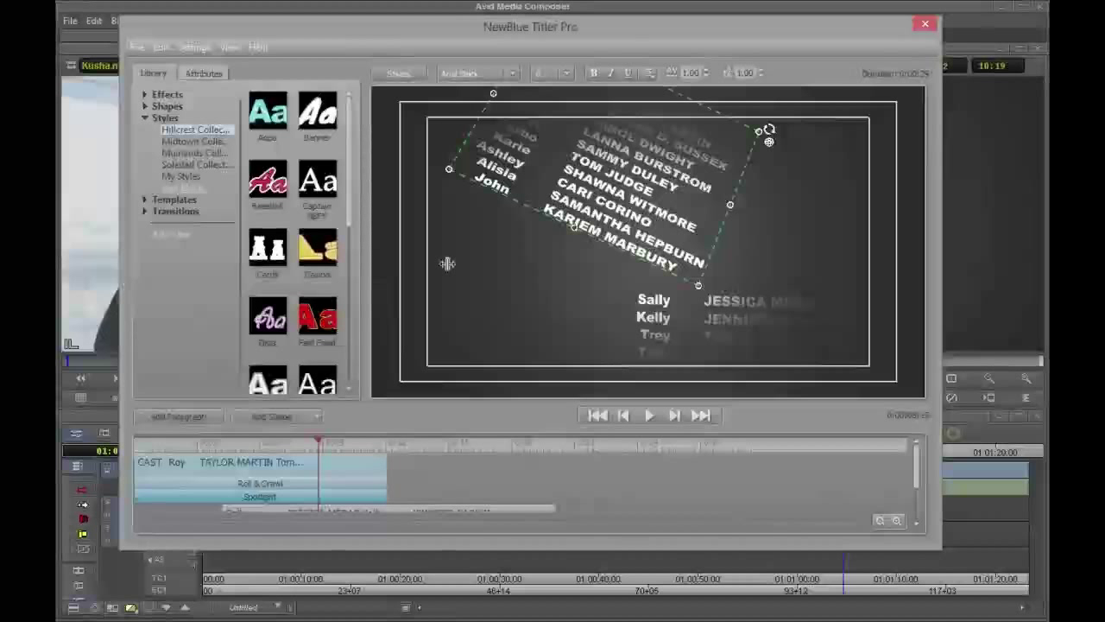
left_click_drag(447, 264, 478, 265)
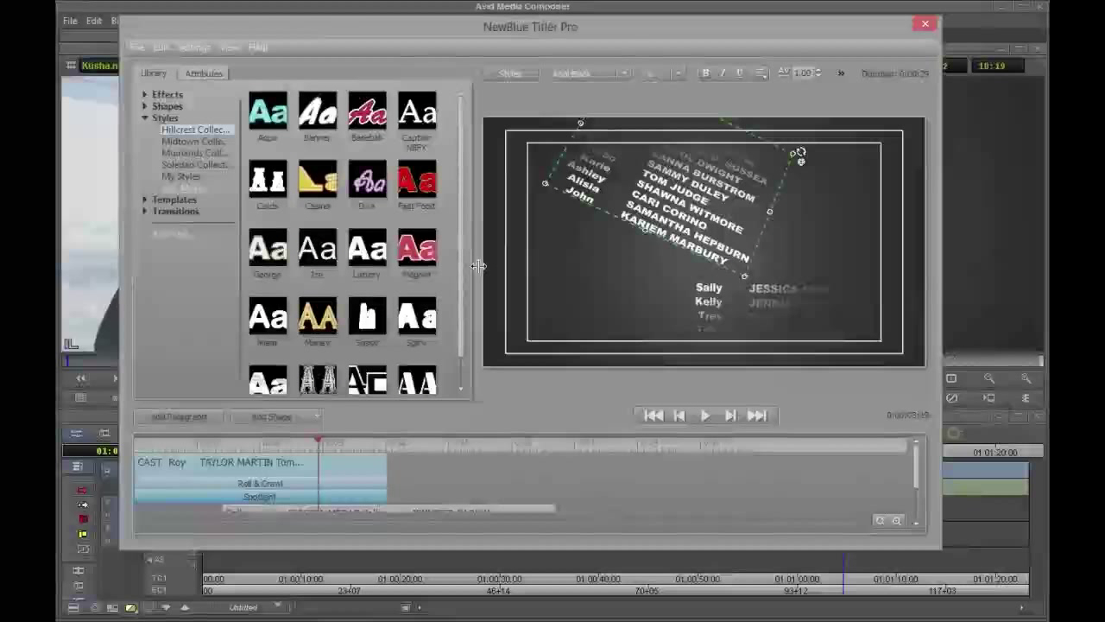
left_click(165, 141)
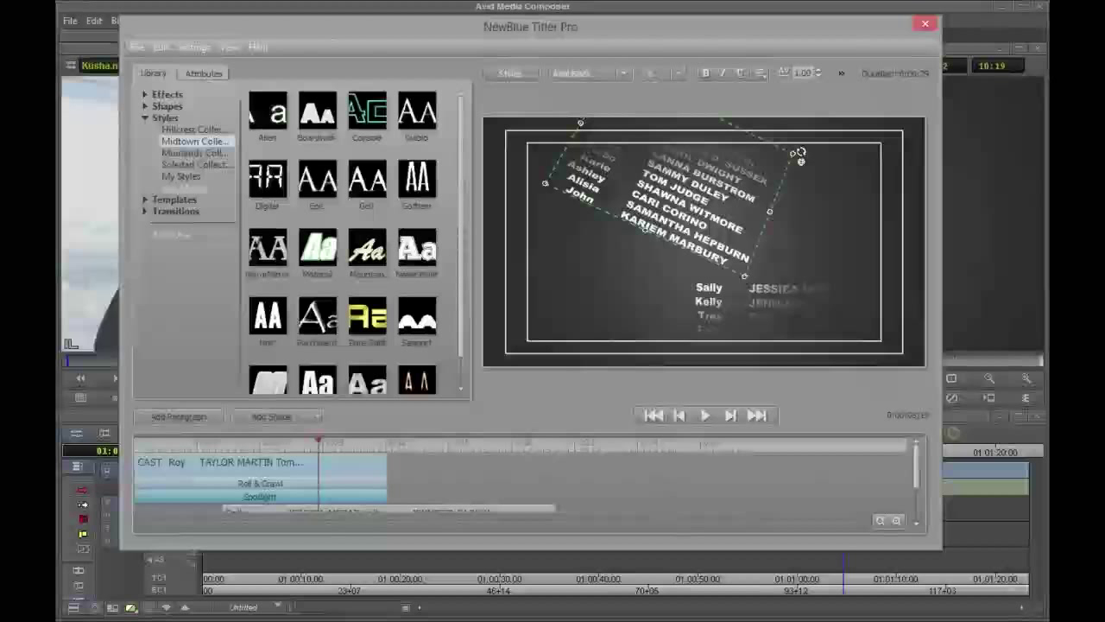
key("XF86AudioLowerVolume")
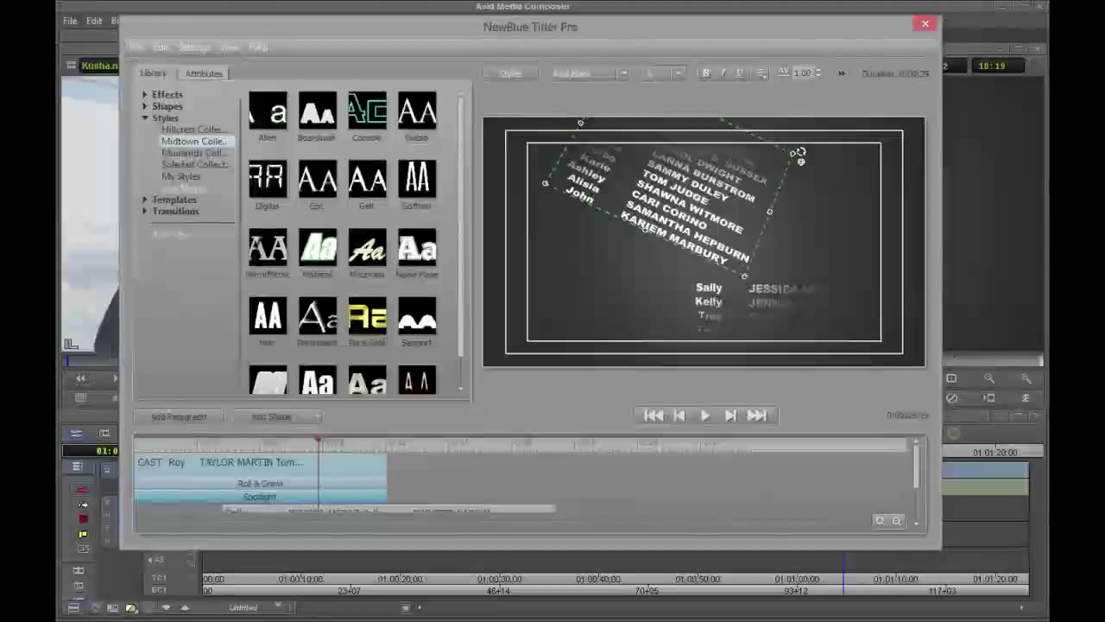
key("XF86AudioLowerVolume")
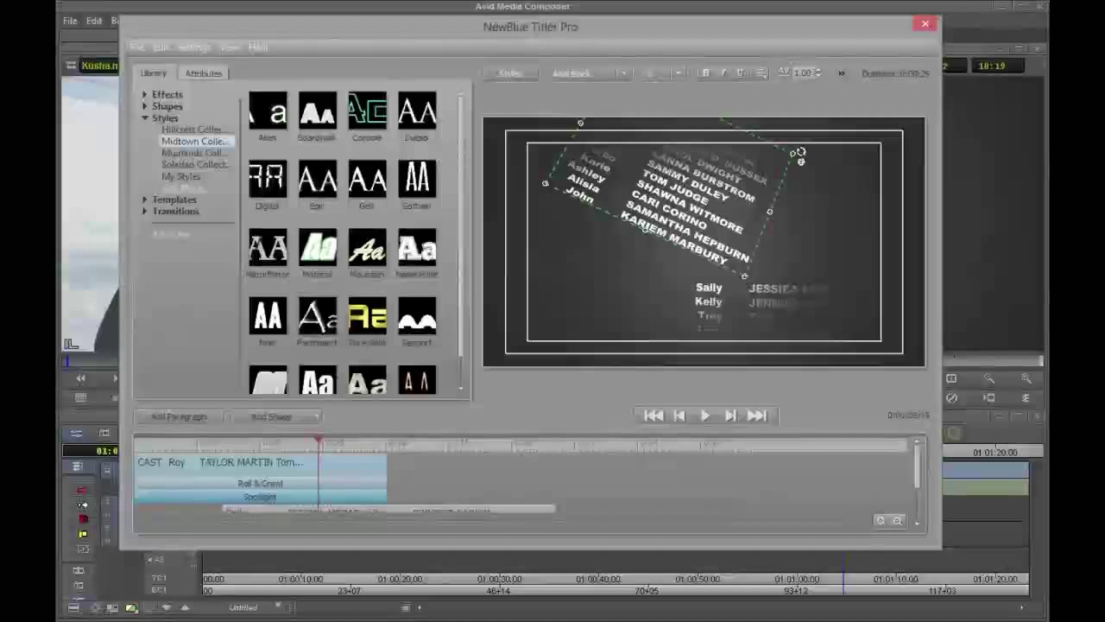
key("XF86AudioMute")
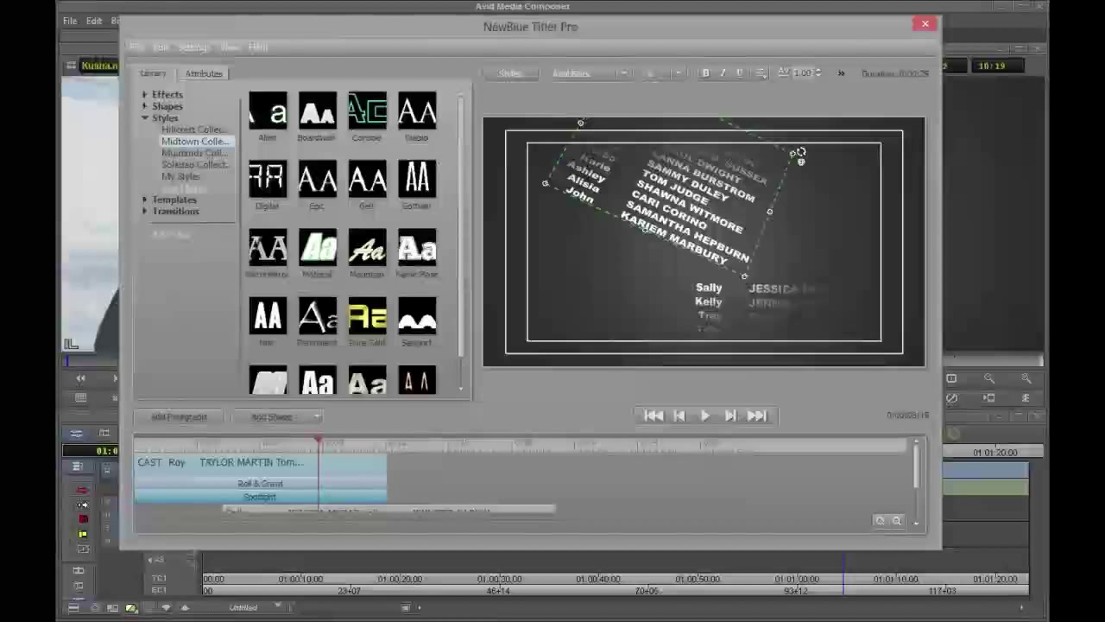
key("XF86AudioRaiseVolume")
key("XF86AudioMute")
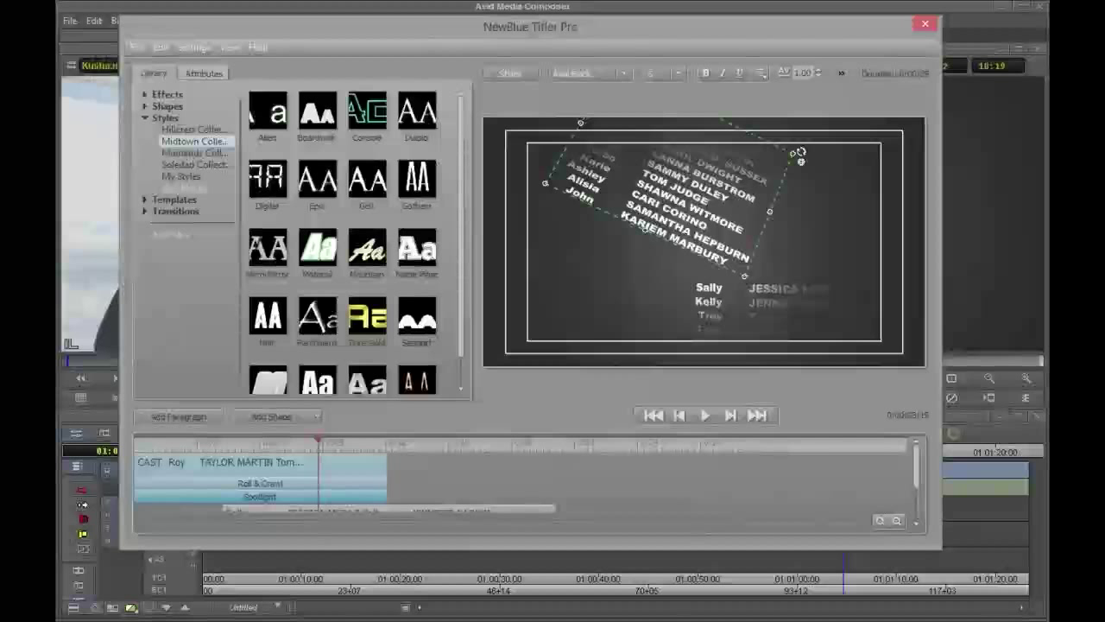
key("XF86AudioRaiseVolume")
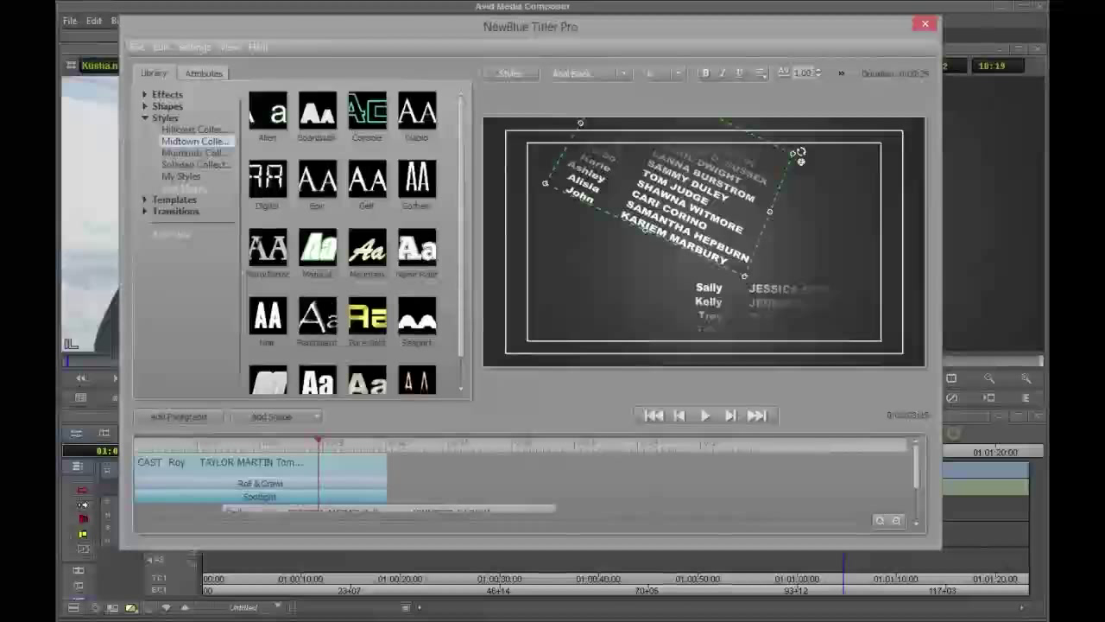
key("XF86AudioMute")
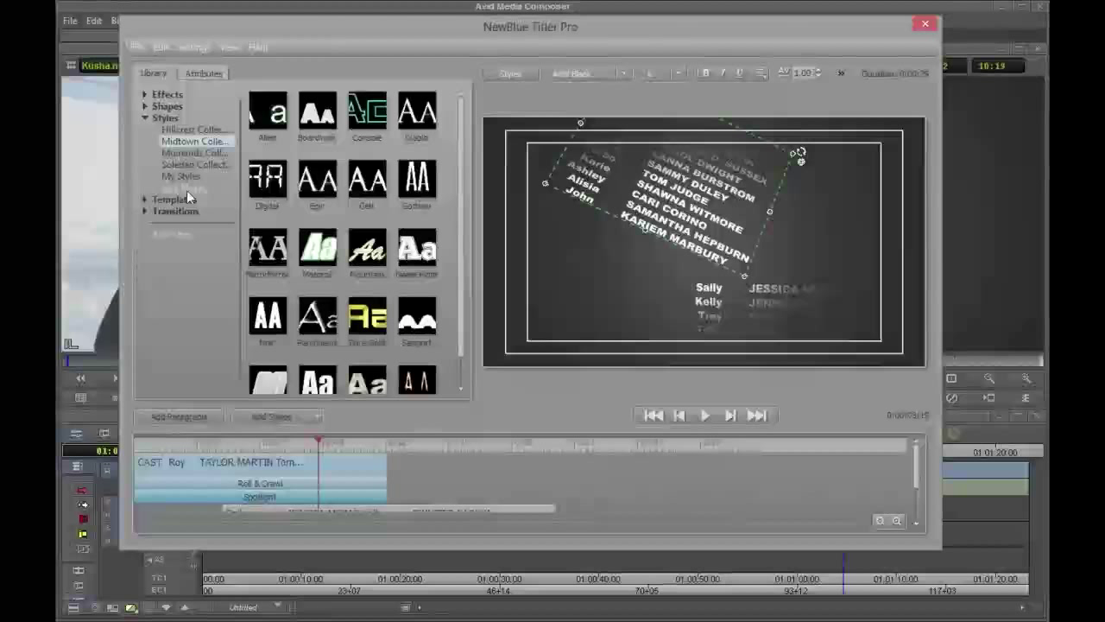
key("XF86AudioLowerVolume")
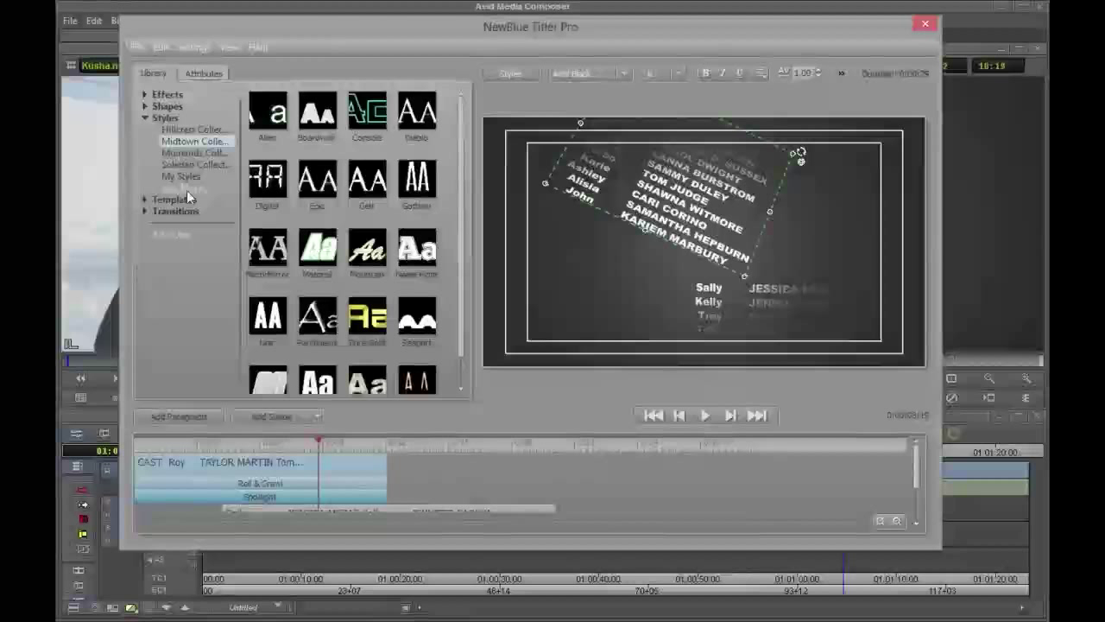
key("XF86AudioMute")
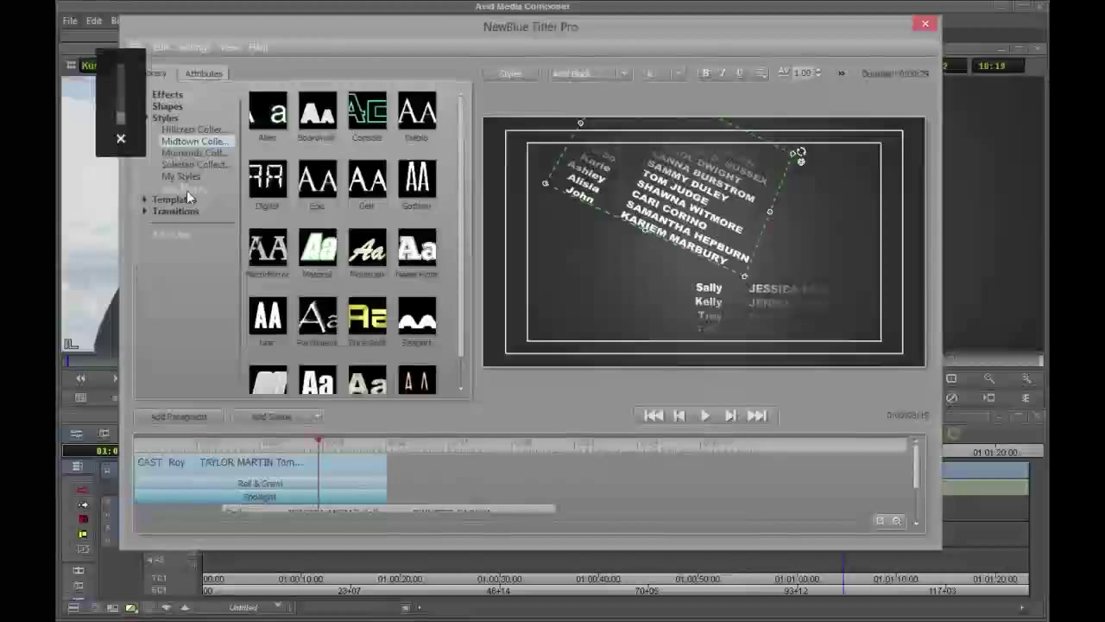